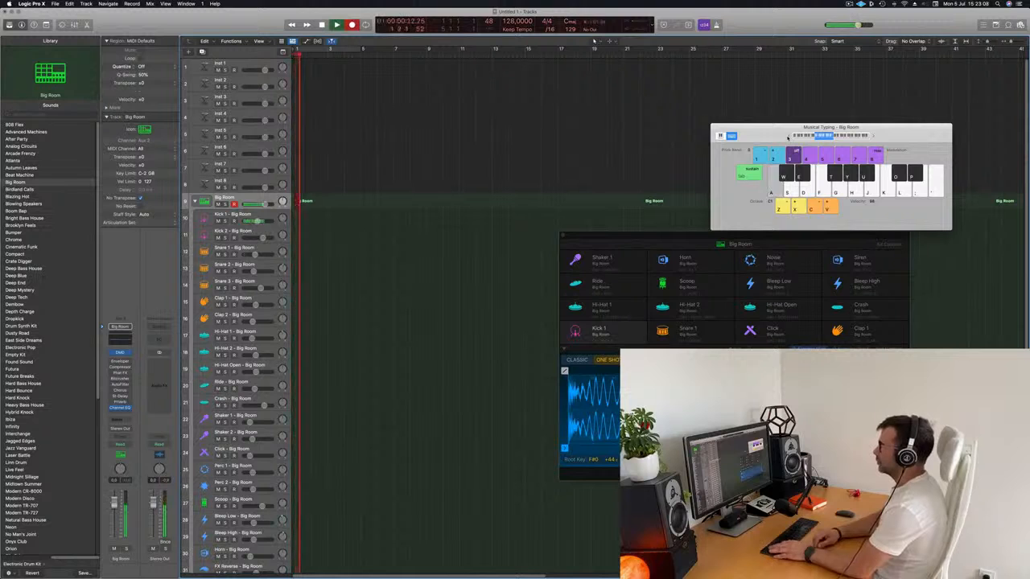
# Step: Stop the recording and open the recorded Big Room region's notes in the Piano Roll, moving the drum machine window aside
pyautogui.press('space')
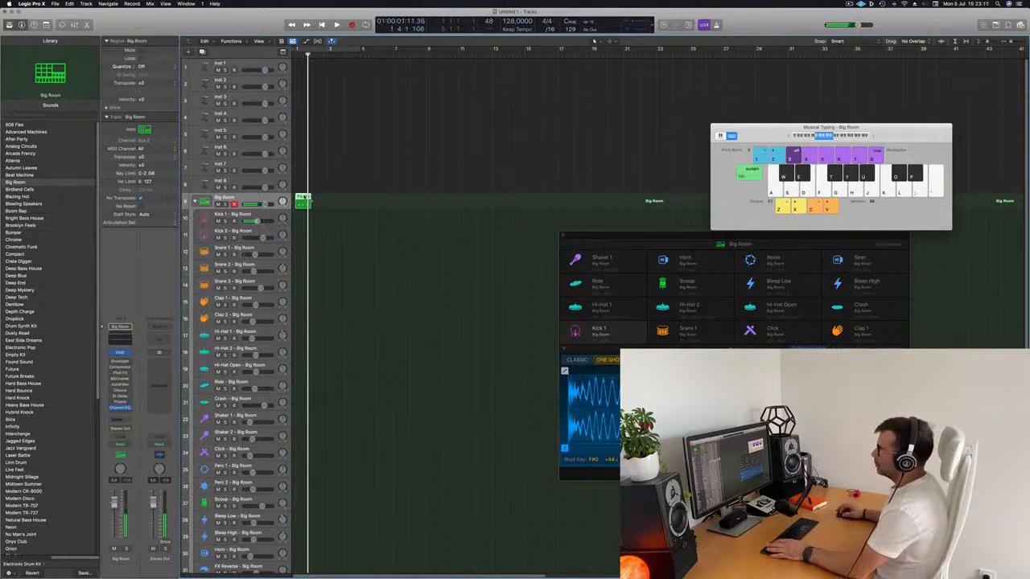
pyautogui.press('p')
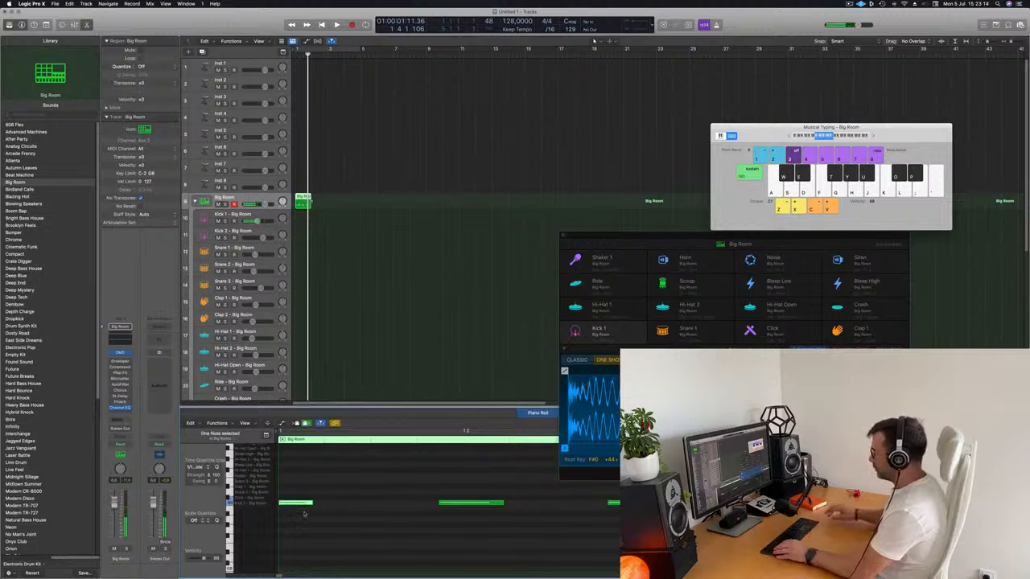
pyautogui.scroll(1, 354, 521)
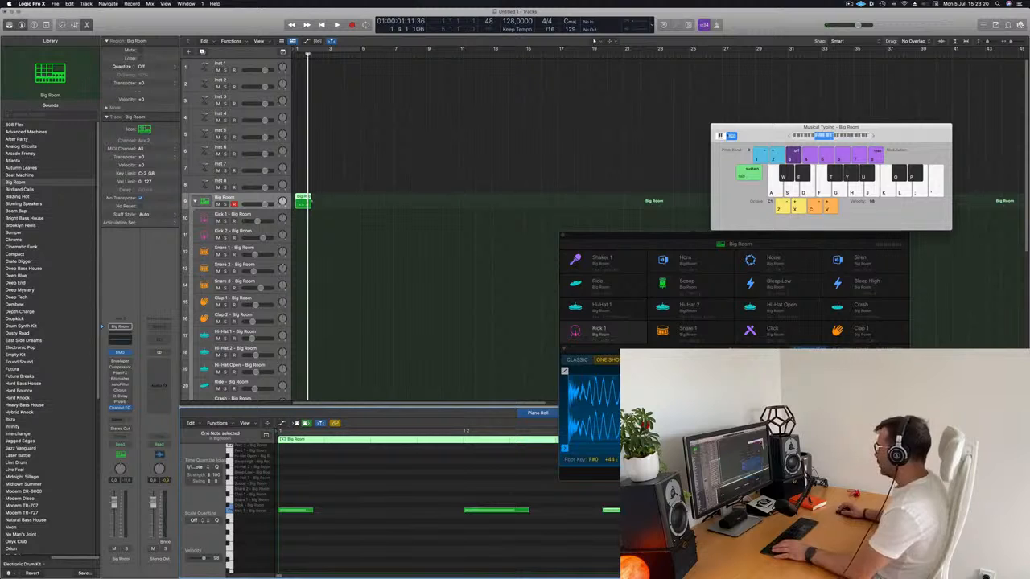
pyautogui.moveTo(734, 236); pyautogui.dragTo(771, 126)
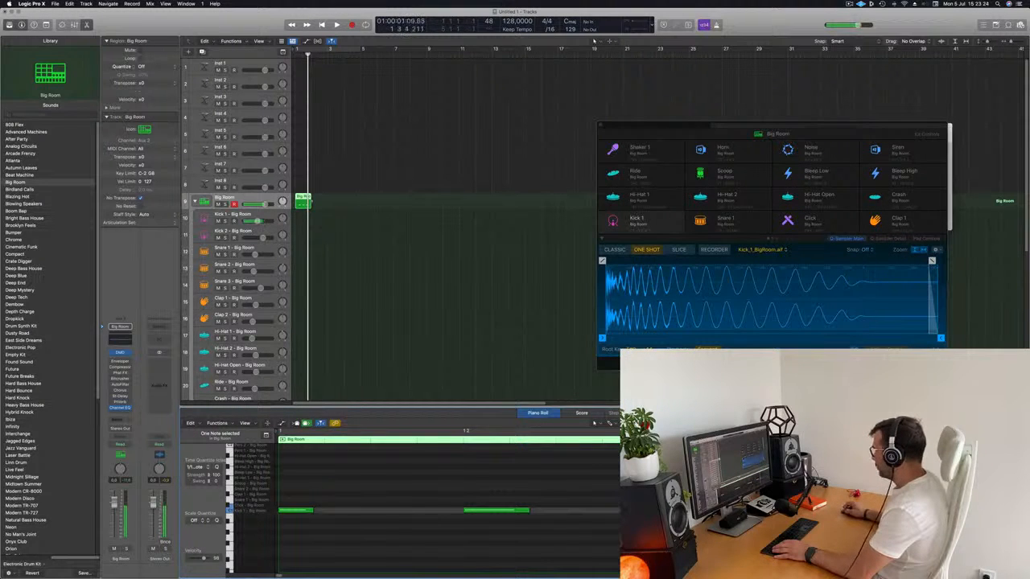
# Step: Repeat the recorded one-bar Big Room region three times to fill bars 1 to 4
pyautogui.click(313, 213)
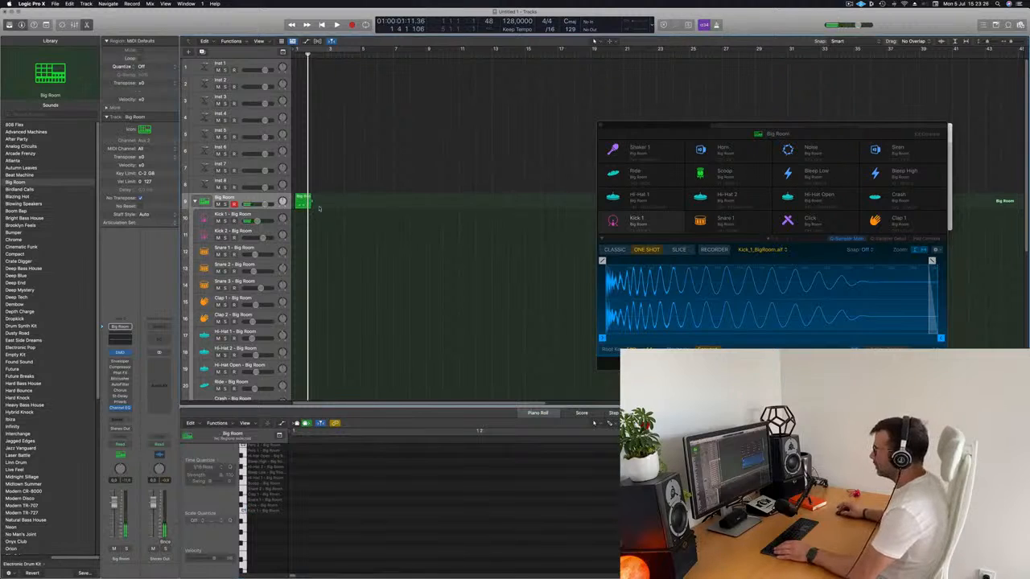
pyautogui.click(306, 202)
pyautogui.press('super+r')
pyautogui.press('super+r')
pyautogui.press('super+r')
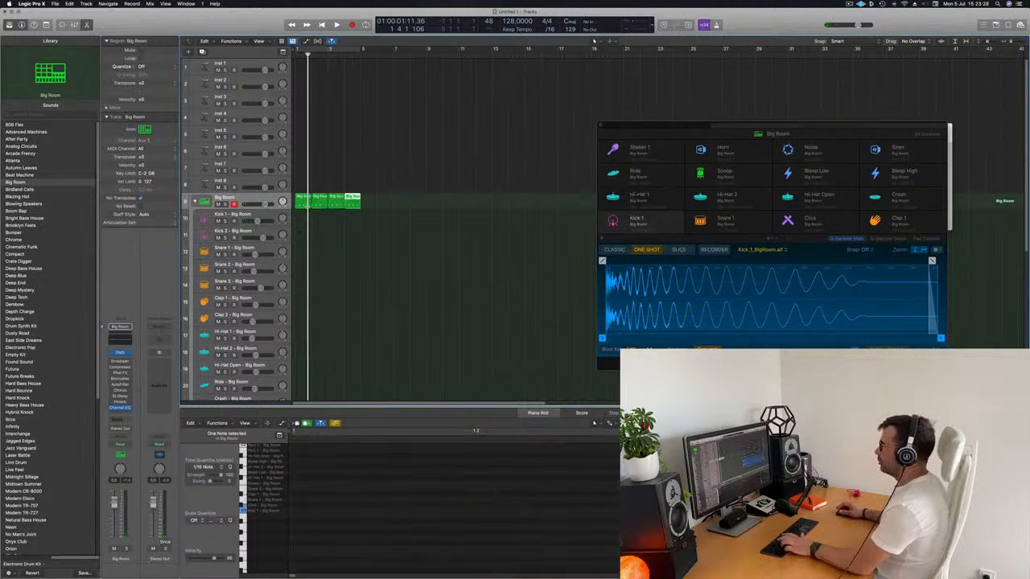
# Step: Loop playback over the first four bars and move the four regions from the Big Room track to the Kick 1 track
pyautogui.press('c')
pyautogui.press('space')
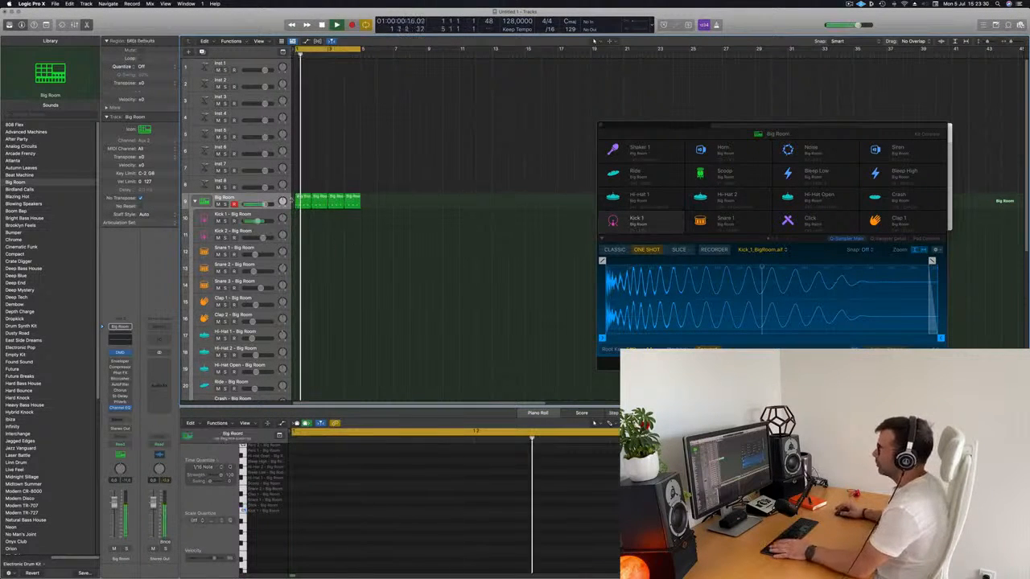
pyautogui.moveTo(396, 206); pyautogui.dragTo(308, 217)
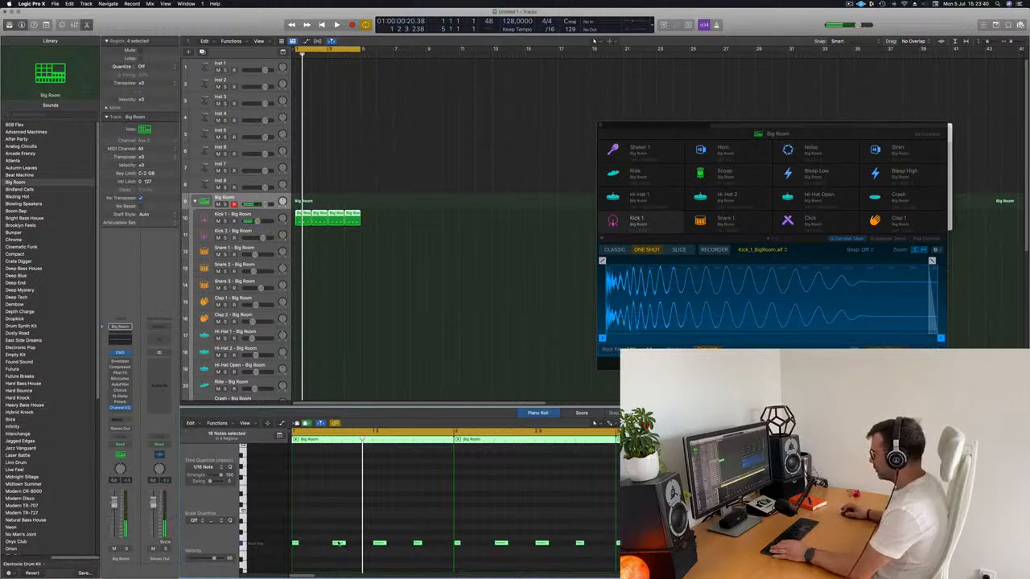
pyautogui.click(405, 234)
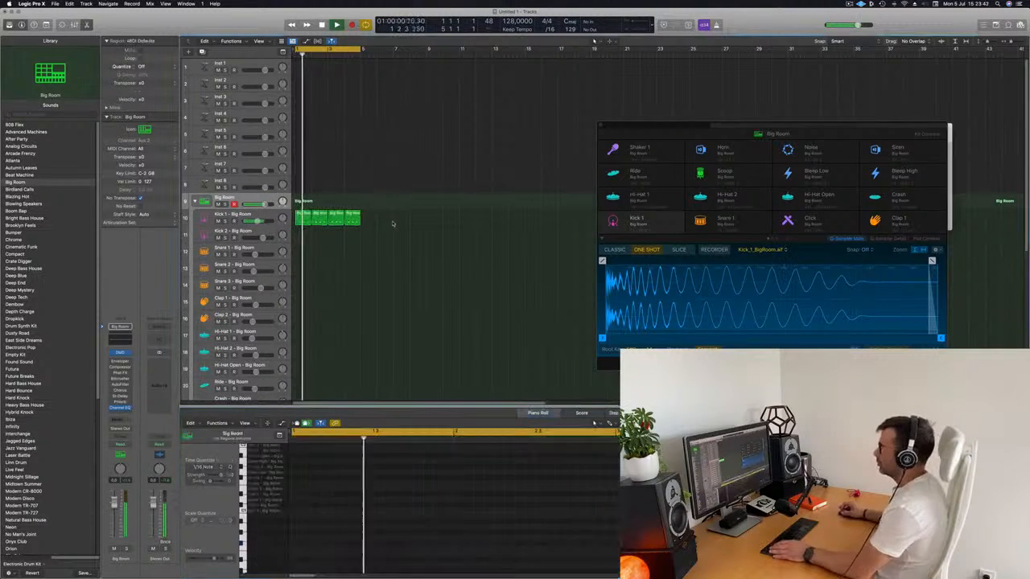
# Step: Copy the first kick region to the Hi-Hat 1 track and shift its four notes onto the offbeats
pyautogui.click(304, 219)
pyautogui.moveTo(304, 220); pyautogui.dragTo(303, 336)
pyautogui.scroll(-5, 386, 531)
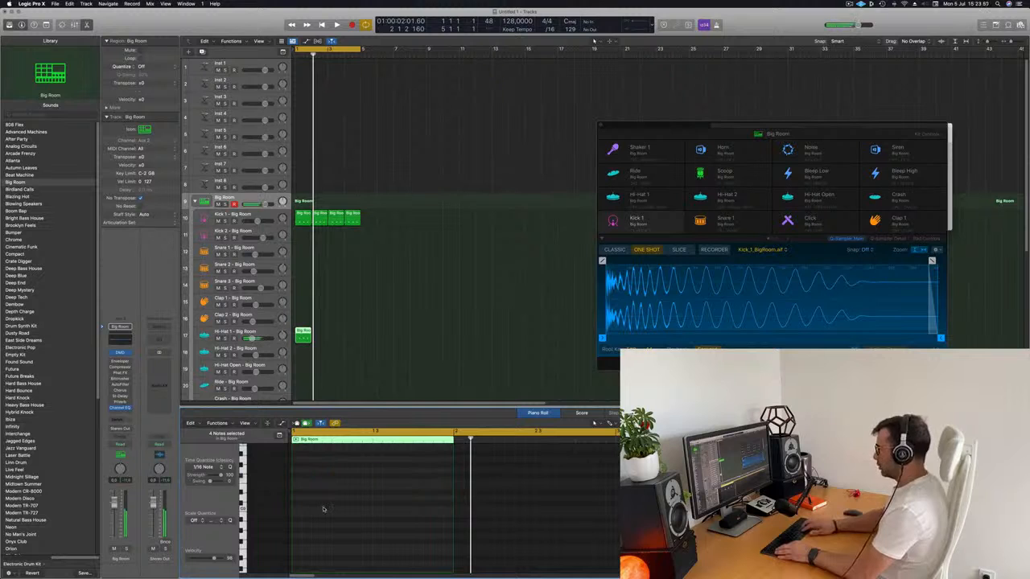
pyautogui.scroll(6, 321, 510)
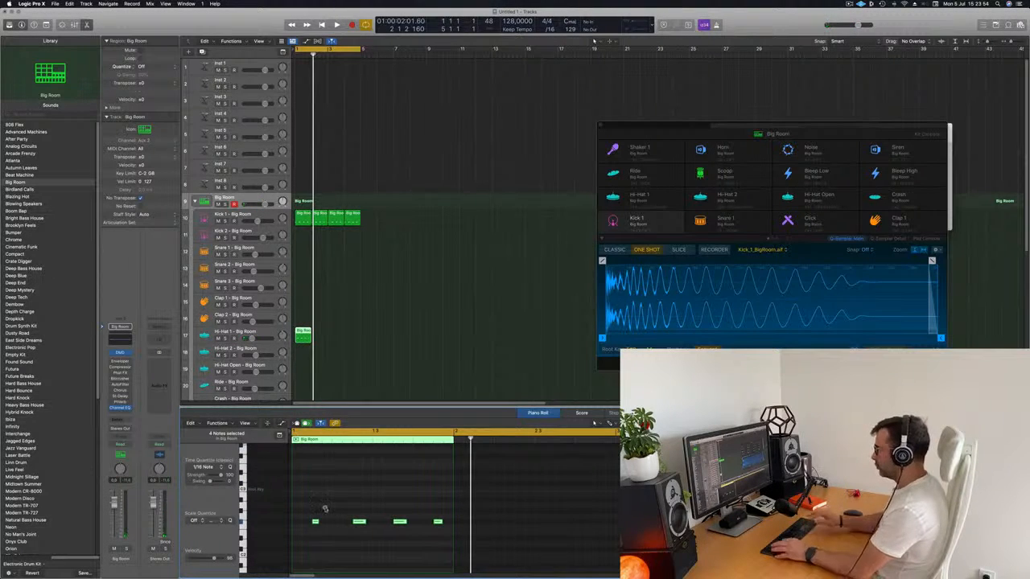
pyautogui.press('space')
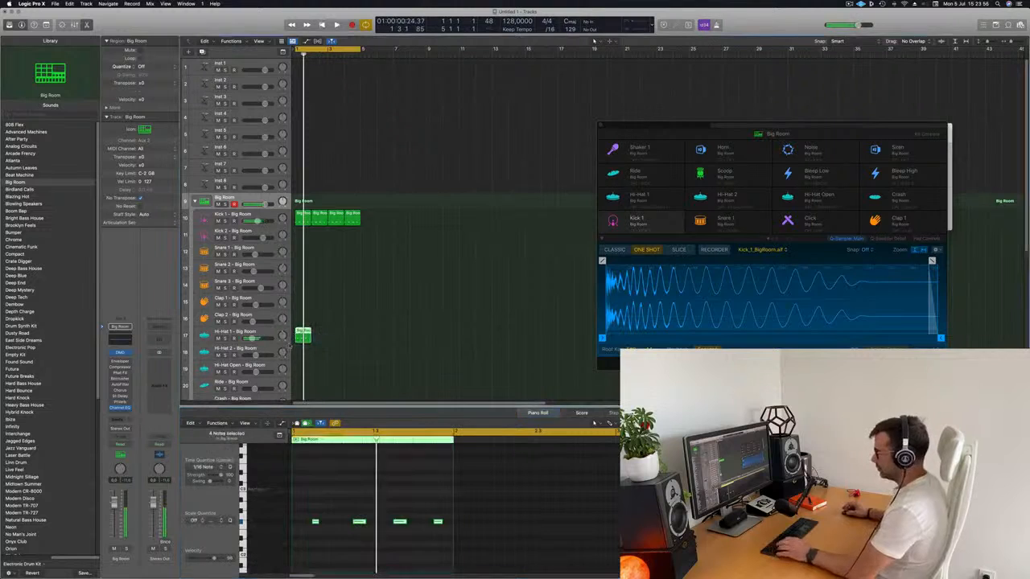
# Step: Repeat the Hi-Hat 1 region to fill four bars, remove the surplus copy and play back the loop
pyautogui.press('super+r')
pyautogui.press('super+r')
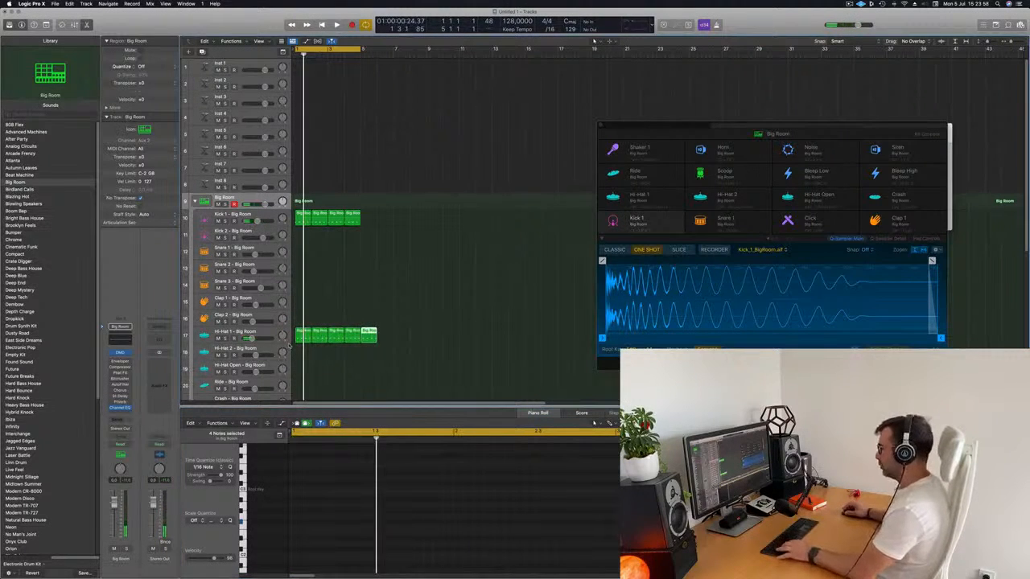
pyautogui.click(367, 313)
pyautogui.press('space')
pyautogui.scroll(-3, 383, 308)
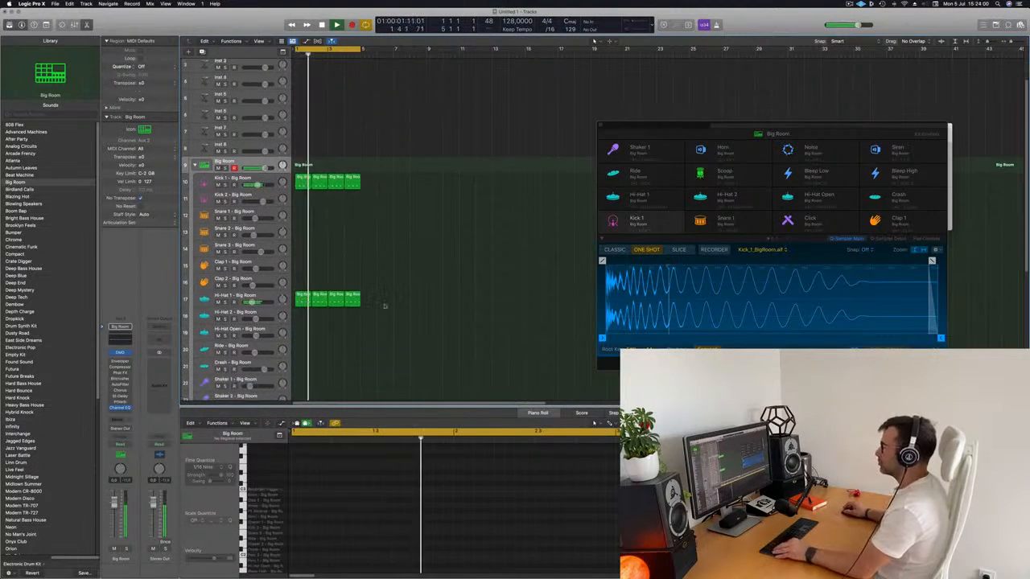
pyautogui.scroll(-2, 408, 290)
pyautogui.scroll(-2, 369, 160)
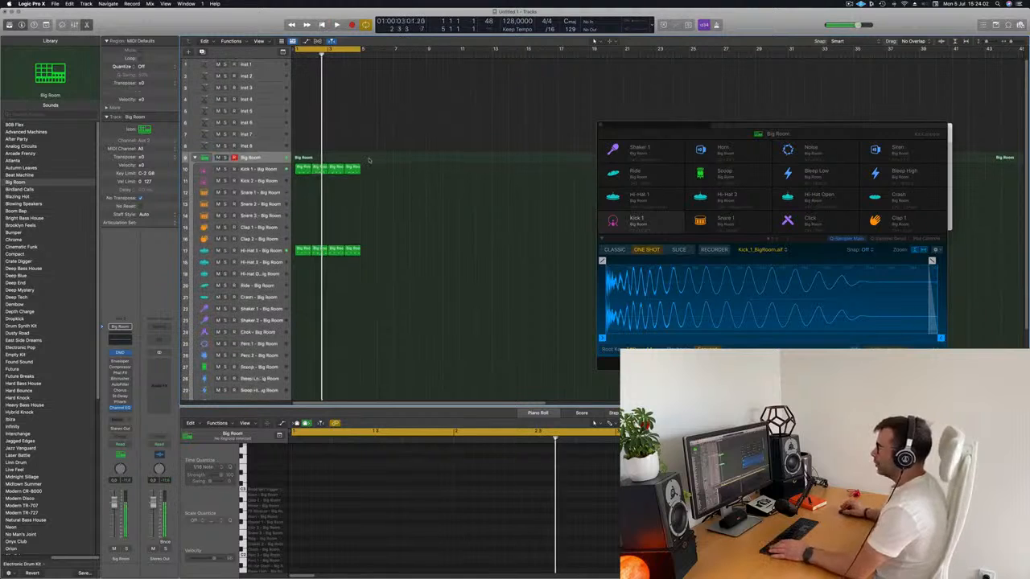
# Step: Copy the first Hi-Hat 1 region to the Snare 1 track and audition it with the loop
pyautogui.click(303, 251)
pyautogui.moveTo(303, 251); pyautogui.dragTo(303, 196)
pyautogui.moveTo(307, 503); pyautogui.dragTo(461, 545)
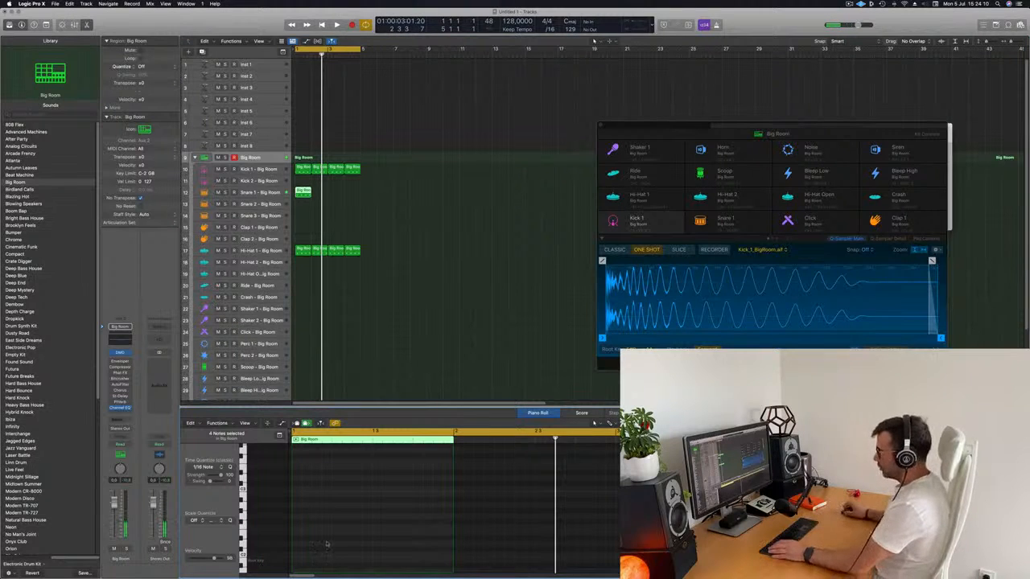
pyautogui.scroll(-5, 359, 512)
pyautogui.press('space')
pyautogui.scroll(3, 328, 510)
pyautogui.press('space')
# Step: Move the first note of the Snare 1 region to beat 2 and delete its other three notes
pyautogui.click(320, 502)
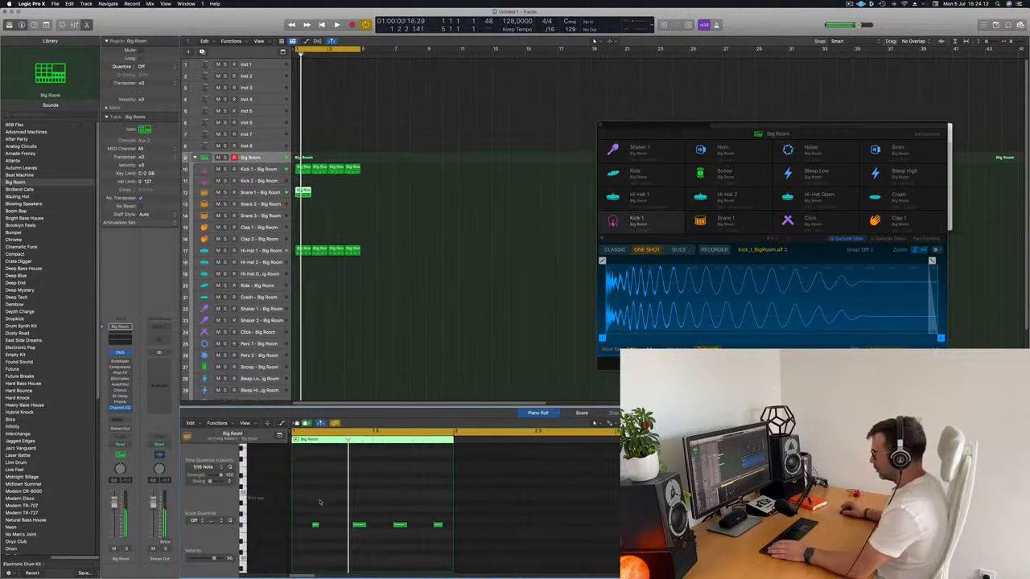
pyautogui.press('space')
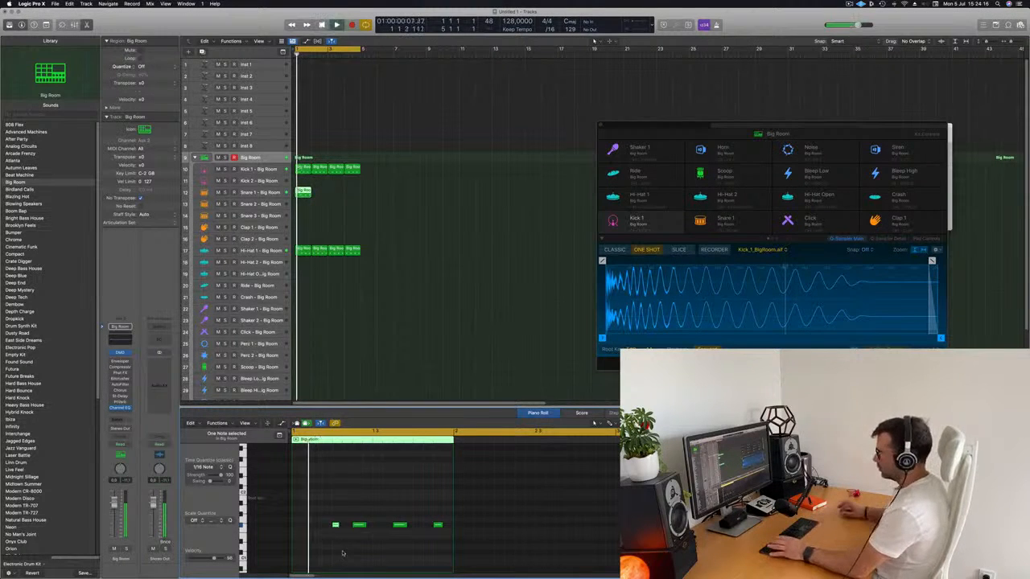
pyautogui.press('space')
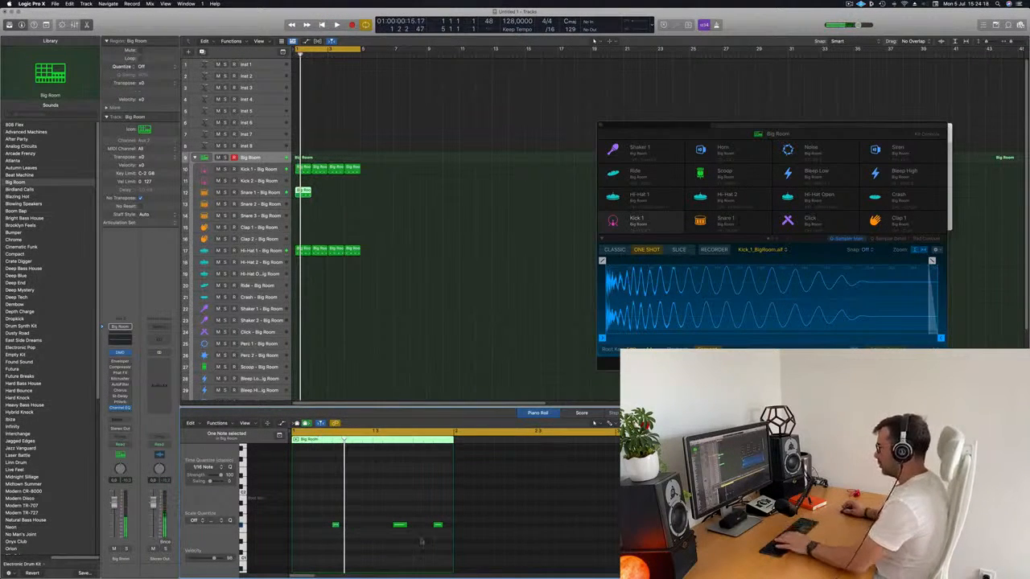
pyautogui.moveTo(422, 543); pyautogui.dragTo(490, 566)
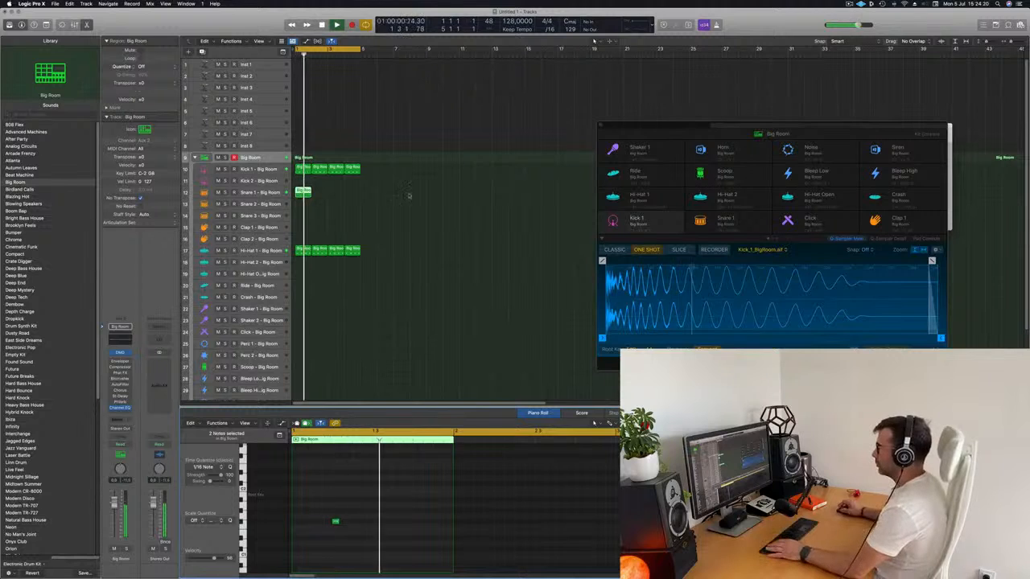
pyautogui.press('space')
# Step: Repeat the Snare 1 region three times to fill the four bars
pyautogui.click(304, 193)
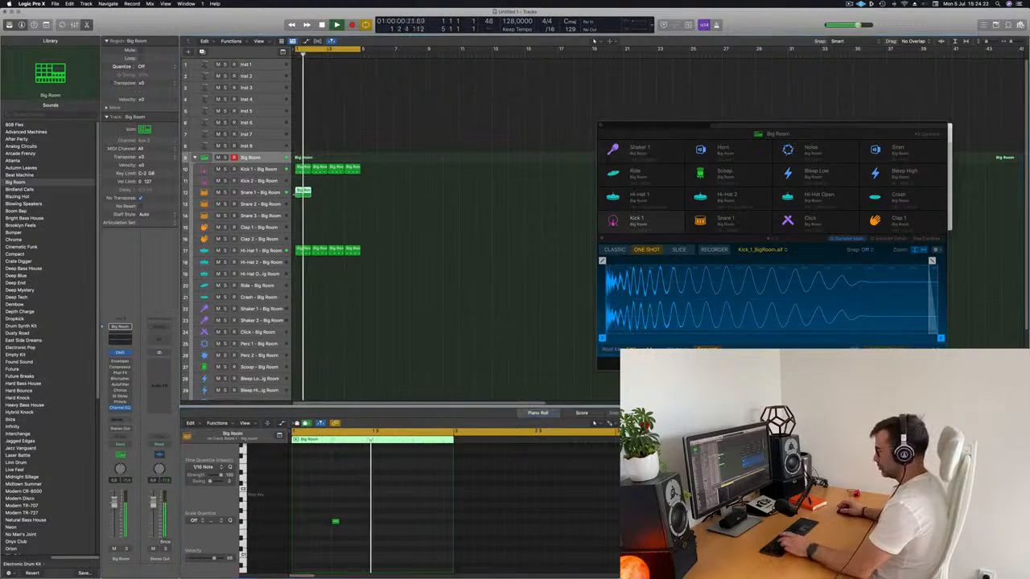
pyautogui.press('super+r')
pyautogui.press('super+r')
pyautogui.press('super+r')
pyautogui.click(441, 223)
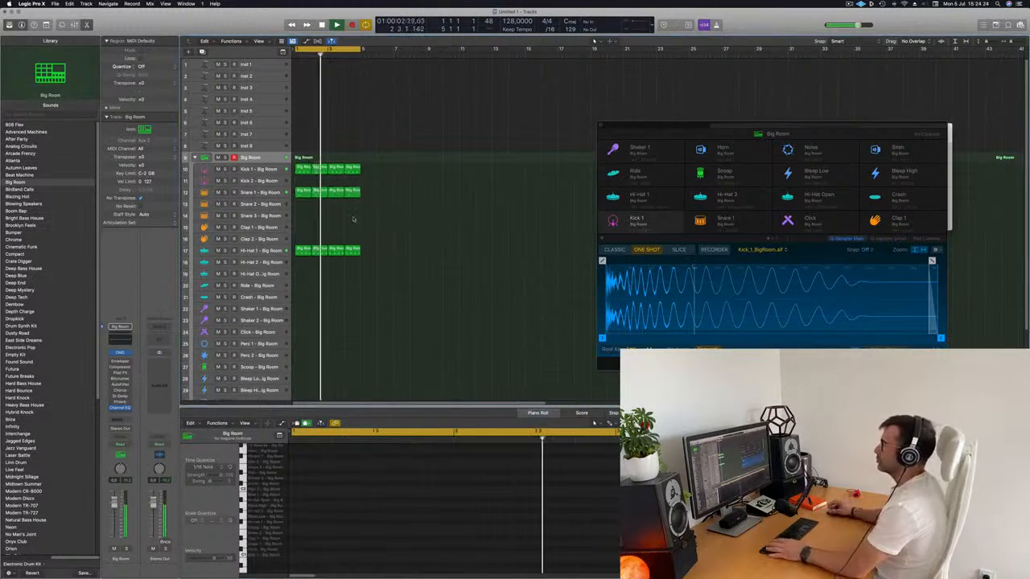
# Step: Copy the first kick region to the Ride track and listen to it within the loop
pyautogui.scroll(-1, 430, 261)
pyautogui.scroll(-2, 430, 262)
pyautogui.press('super+Up')
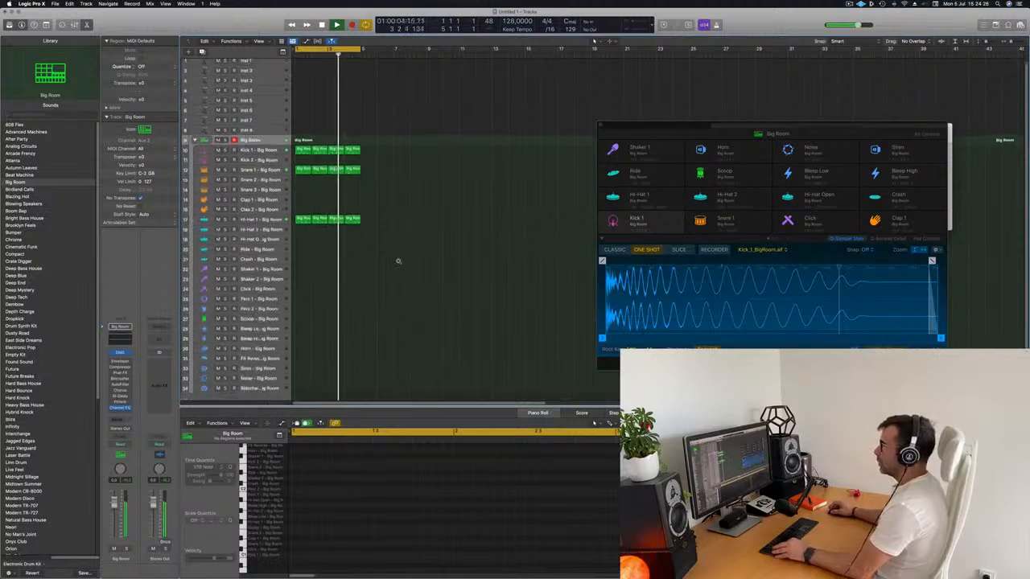
pyautogui.press('space')
pyautogui.click(302, 217)
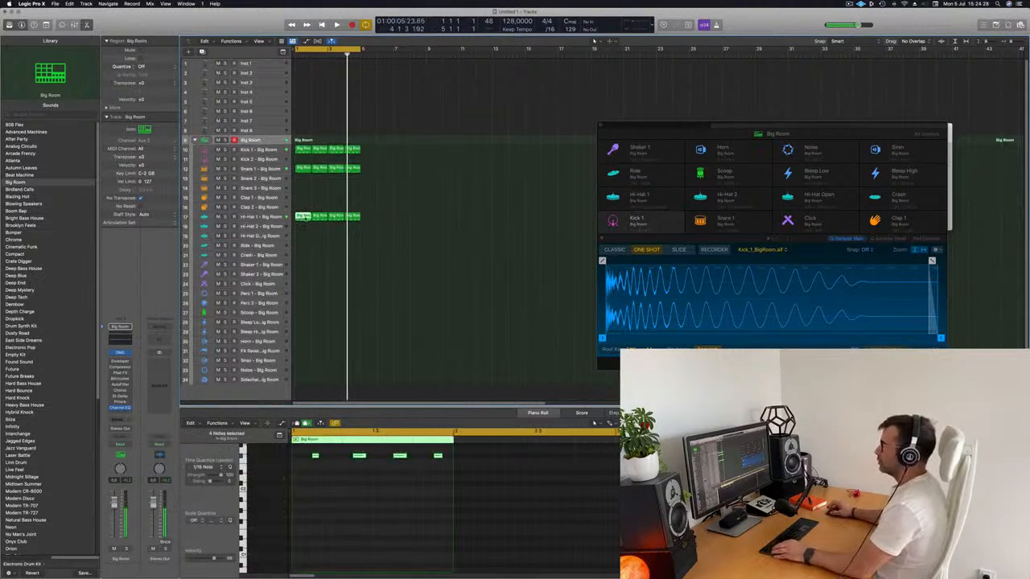
pyautogui.click(303, 149)
pyautogui.moveTo(302, 150); pyautogui.dragTo(298, 246)
pyautogui.press('space')
pyautogui.click(439, 495)
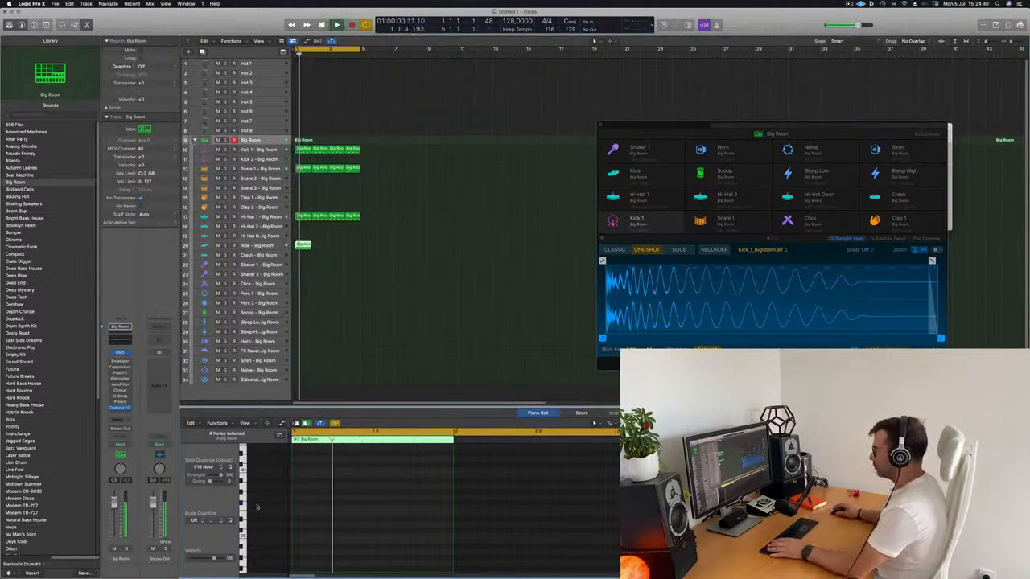
pyautogui.scroll(5, 315, 520)
pyautogui.scroll(-3, 315, 520)
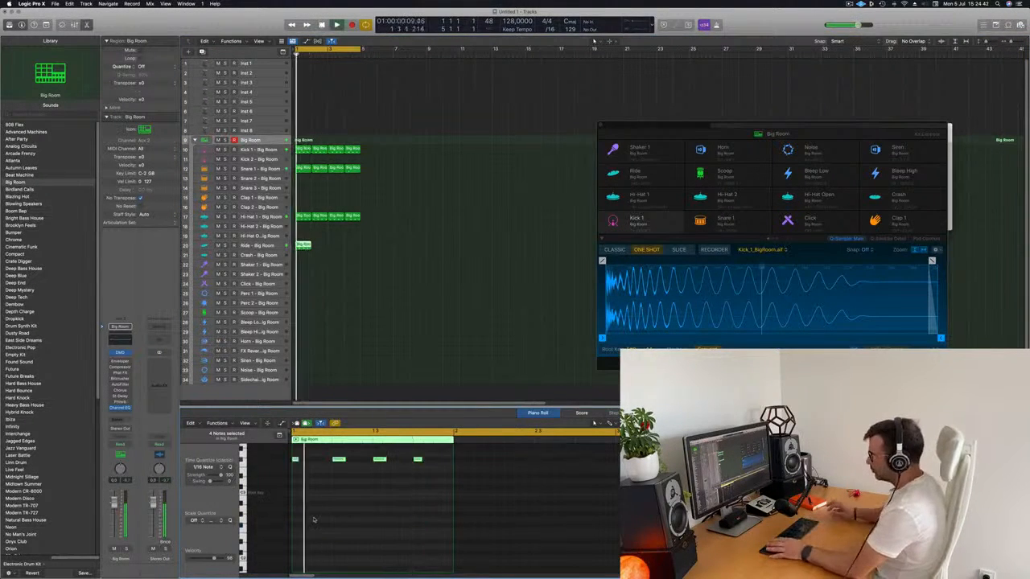
# Step: Repeat the Ride region three times to fill the four bars and select the Ride track
pyautogui.click(344, 241)
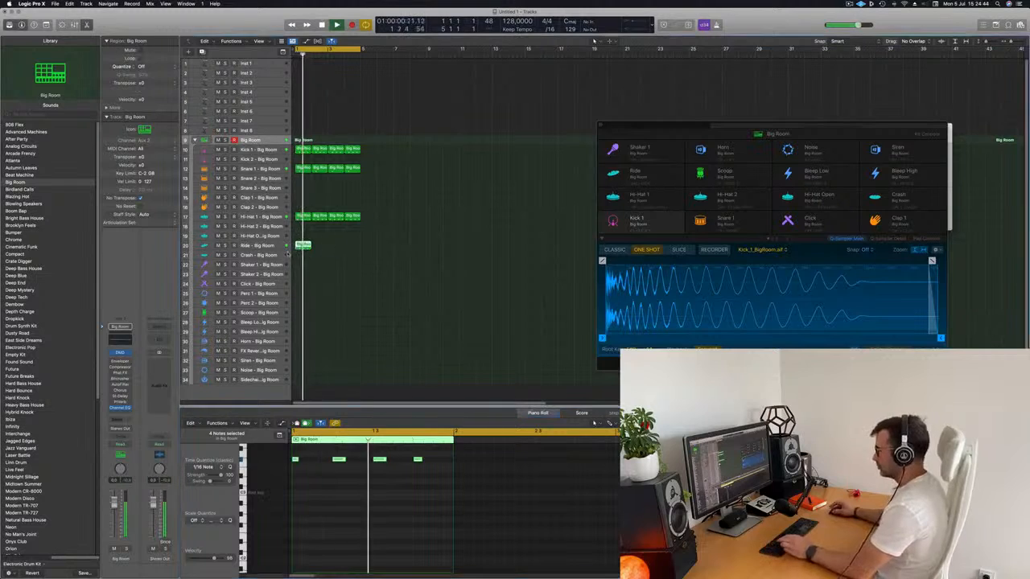
pyautogui.press('super+d')
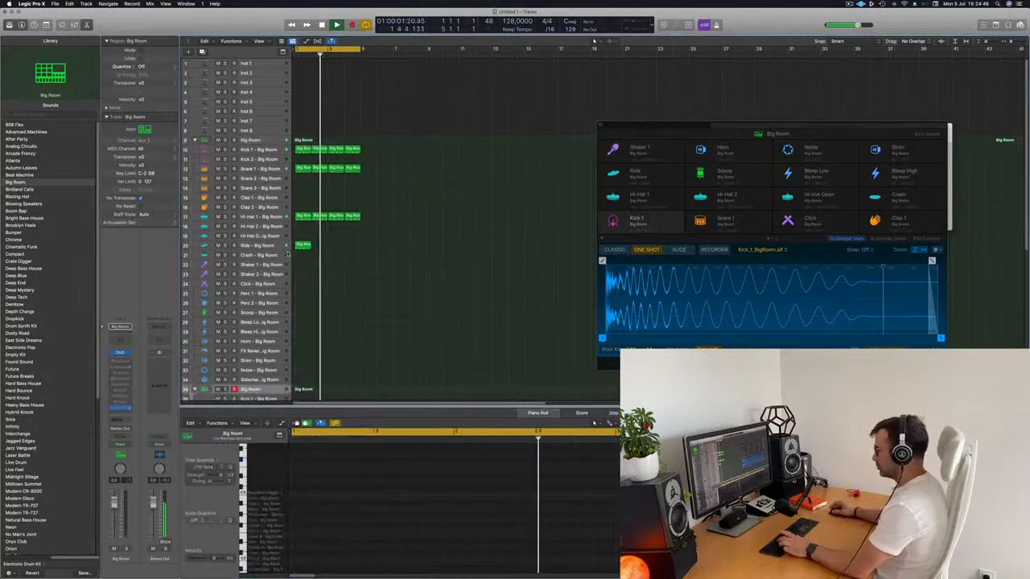
pyautogui.moveTo(341, 237); pyautogui.dragTo(292, 266)
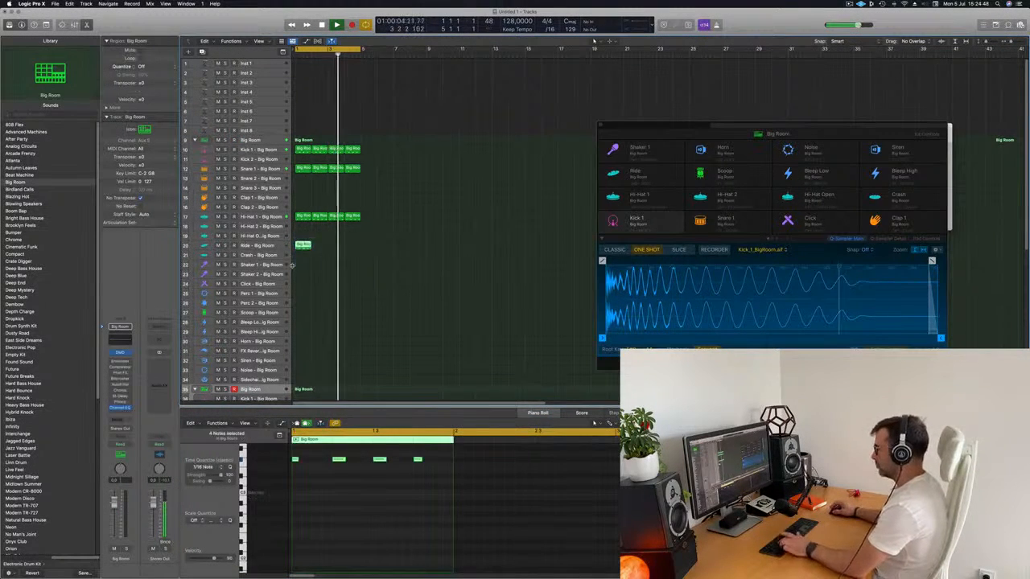
pyautogui.press('super+r')
pyautogui.press('super+r')
pyautogui.press('super+r')
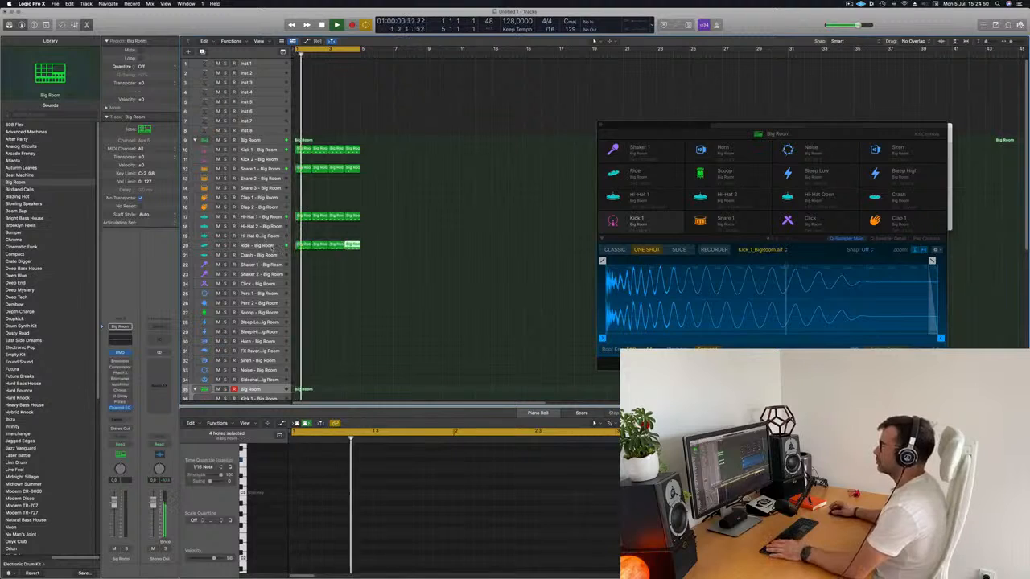
pyautogui.click(282, 246)
pyautogui.click(349, 299)
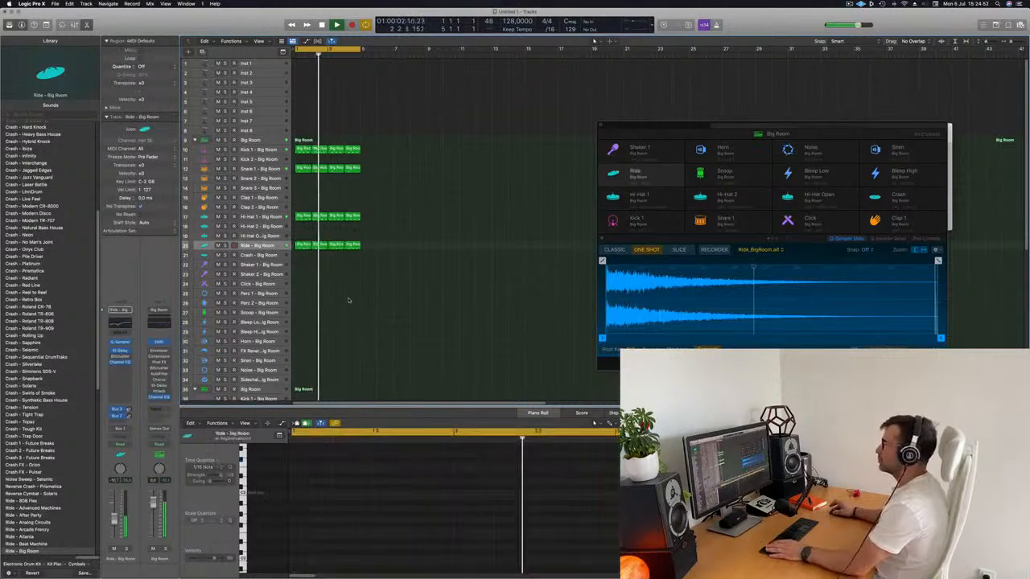
# Step: Copy the first Ride region to the Scoop track at bar 1
pyautogui.scroll(-2, 328, 295)
pyautogui.scroll(-2, 330, 287)
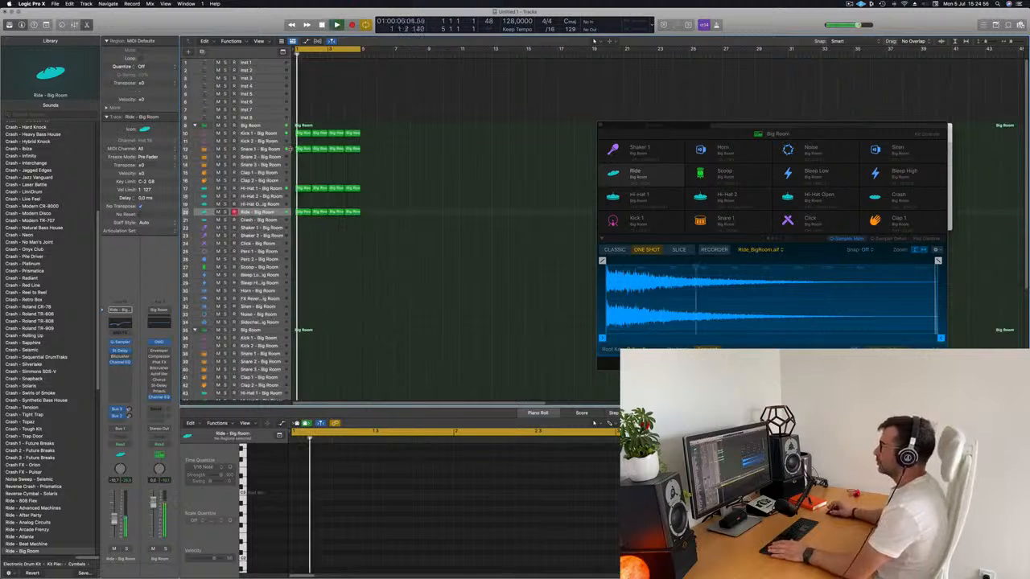
pyautogui.click(303, 212)
pyautogui.moveTo(304, 213); pyautogui.dragTo(311, 274)
# Step: Delete the first three notes of the Scoop region, move the last one to the offbeat after beat 4 and audition it
pyautogui.moveTo(294, 454); pyautogui.dragTo(398, 511)
pyautogui.press('Delete')
pyautogui.press('space')
pyautogui.moveTo(400, 456); pyautogui.dragTo(474, 507)
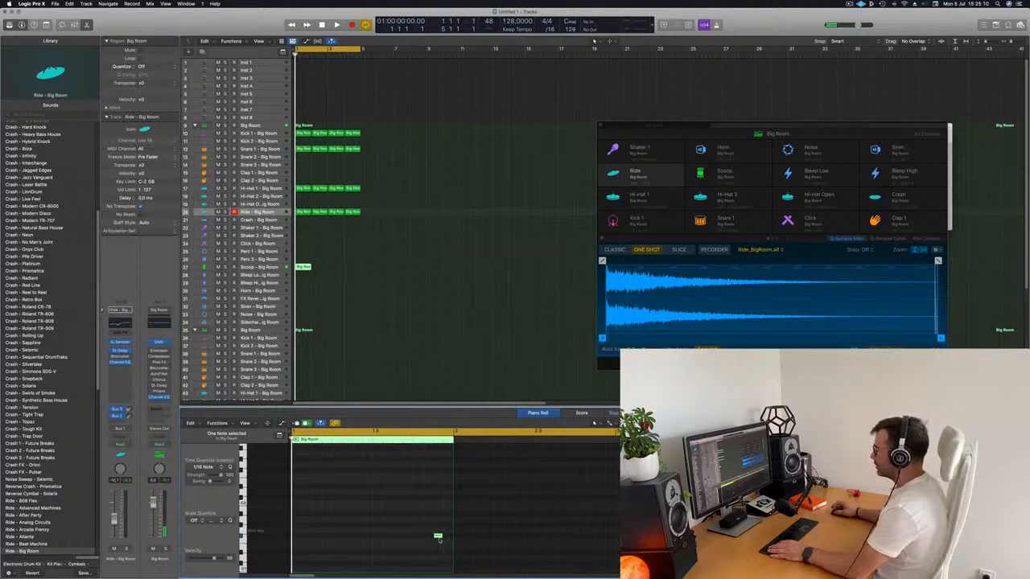
pyautogui.press('space')
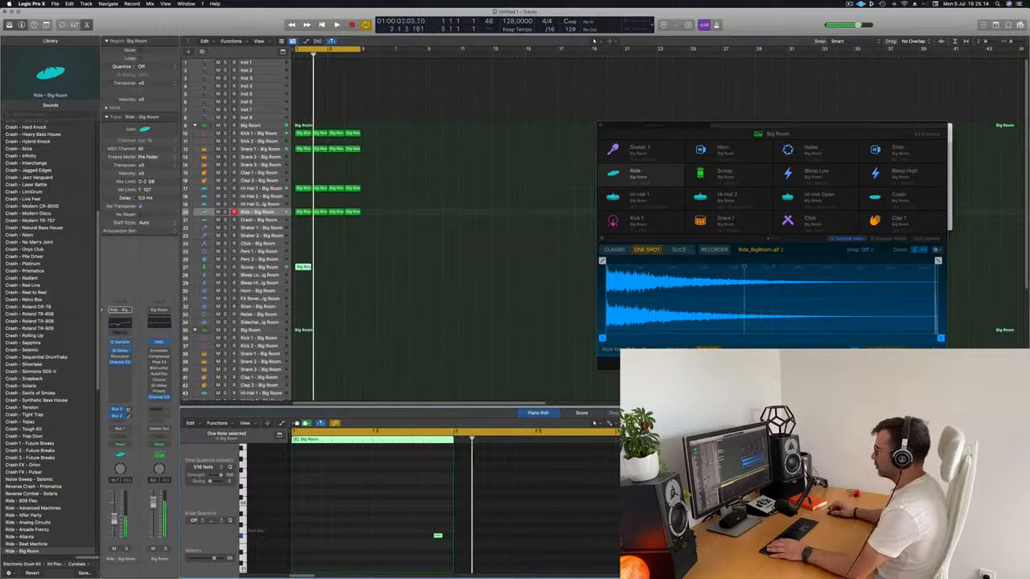
# Step: Repeat the Scoop region three times to fill the four bars
pyautogui.press('super+r')
pyautogui.press('super+r')
pyautogui.press('super+r')
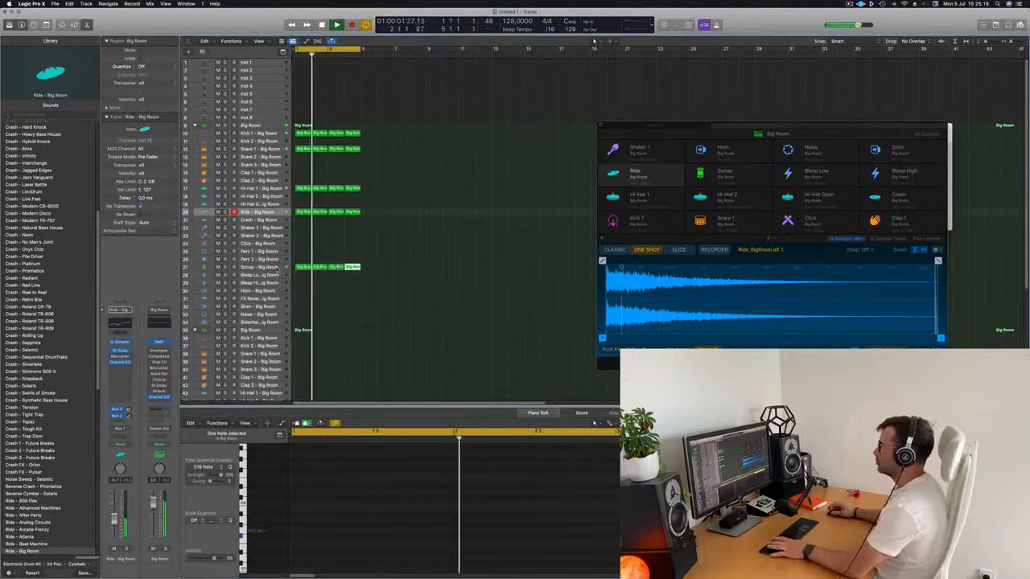
# Step: Select the Scoop track and play the four-bar drum loop from the start while looking over the tracks
pyautogui.press('Return')
pyautogui.click(261, 267)
pyautogui.press('Return')
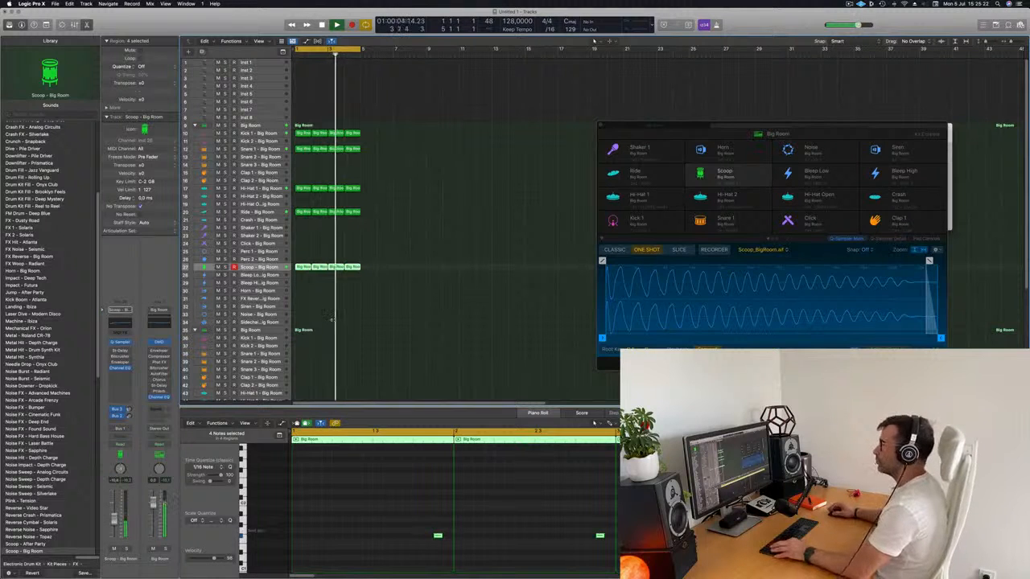
pyautogui.press('super+Up')
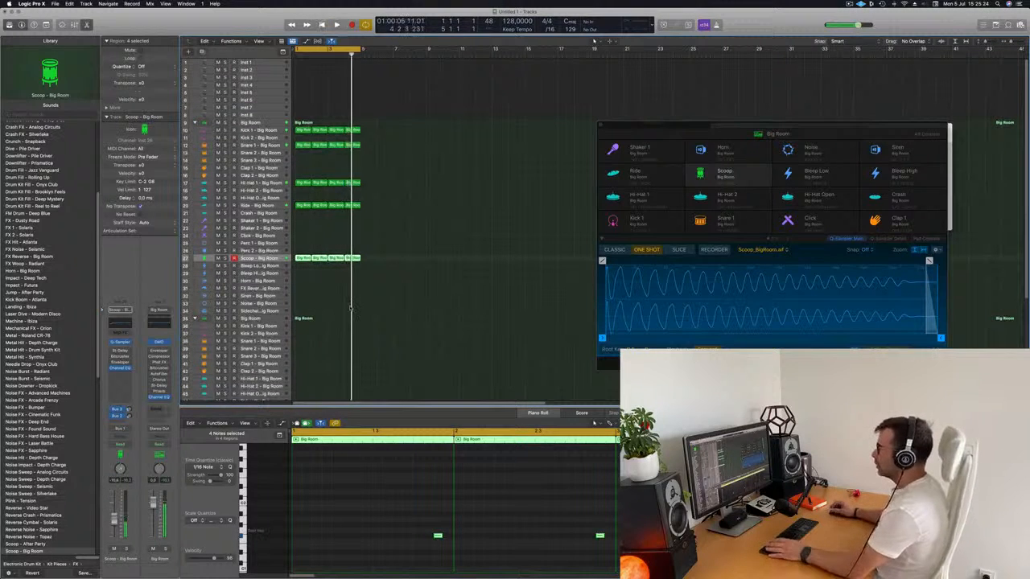
pyautogui.scroll(-5, 334, 312)
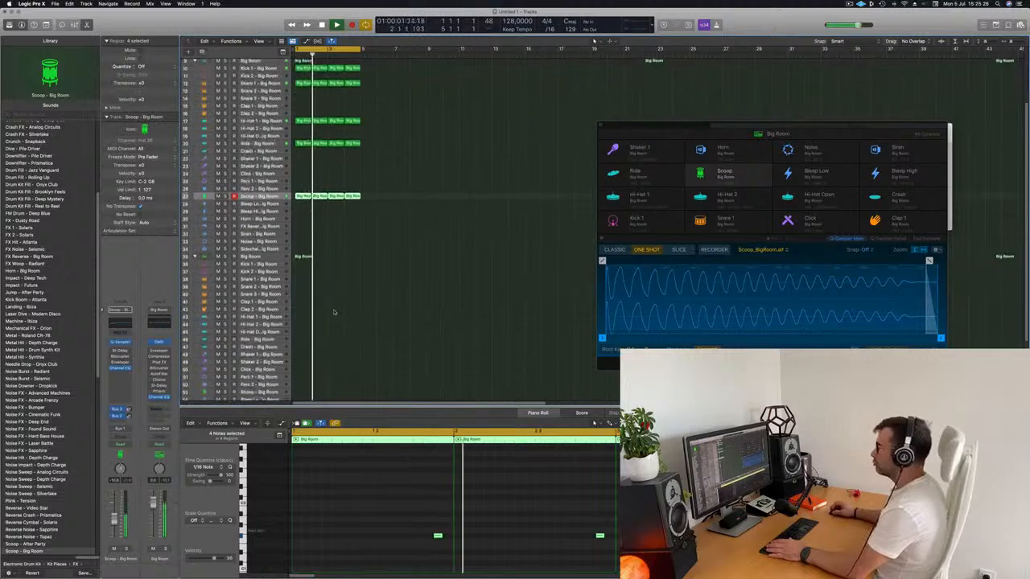
pyautogui.scroll(5, 336, 314)
pyautogui.scroll(-1, 408, 185)
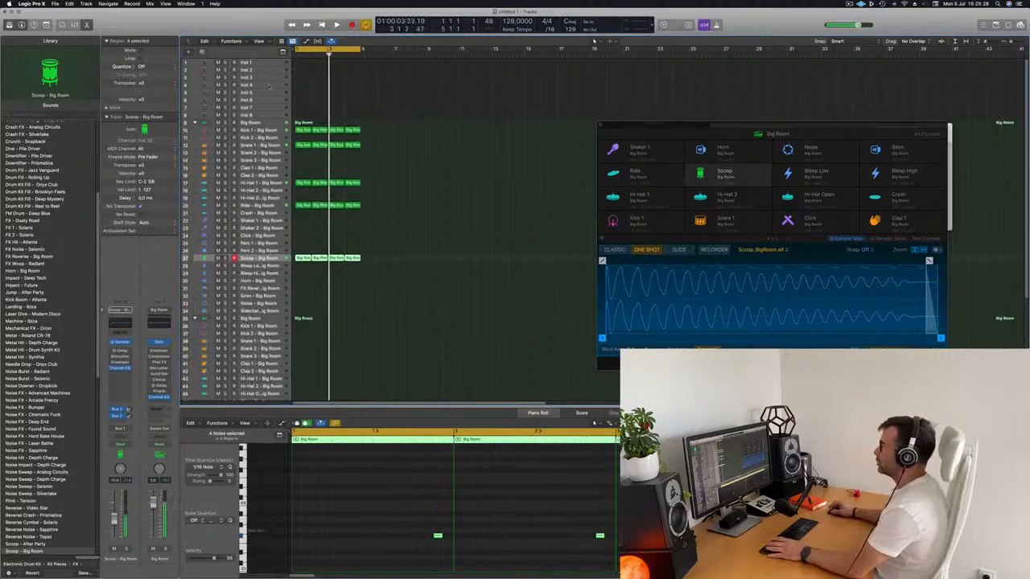
# Step: Load the Alchemy synthesizer on the Inst 1 track
pyautogui.click(256, 63)
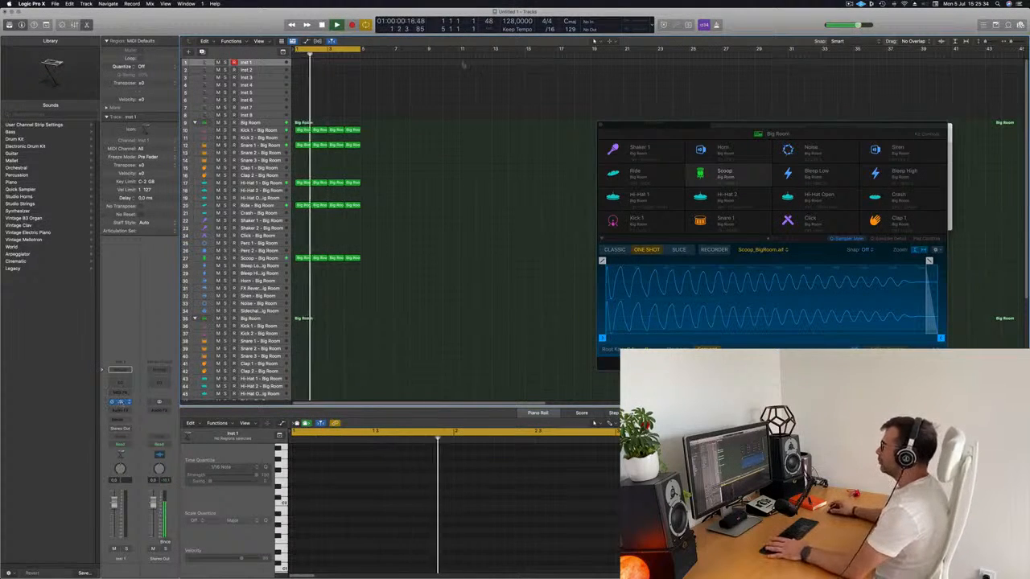
pyautogui.click(119, 402)
pyautogui.moveTo(554, 106); pyautogui.dragTo(539, 108)
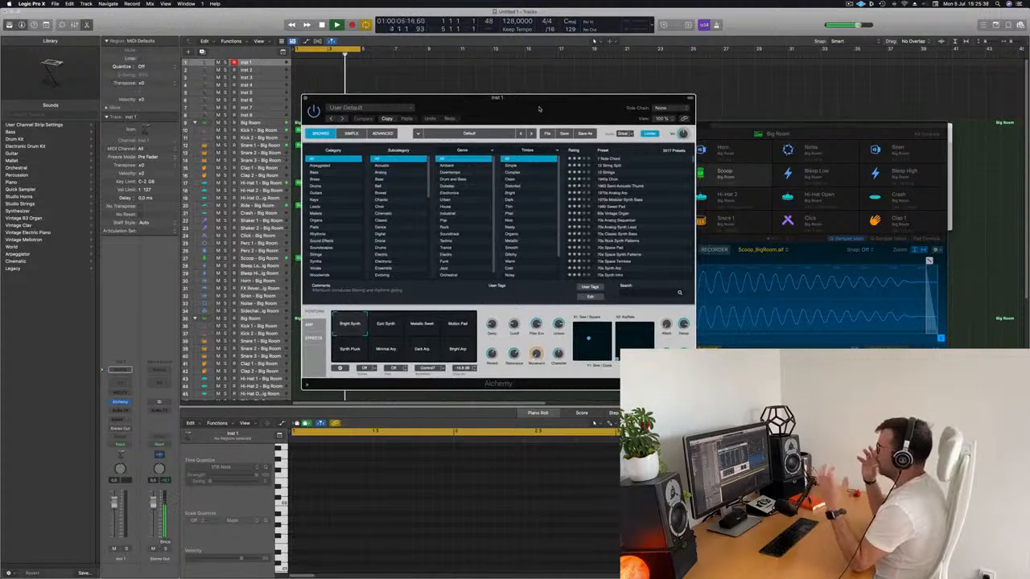
# Step: Search the Alchemy presets for "siren", load Club Siren and move the synth window clear of the drum regions
pyautogui.click(631, 292)
pyautogui.write('s')
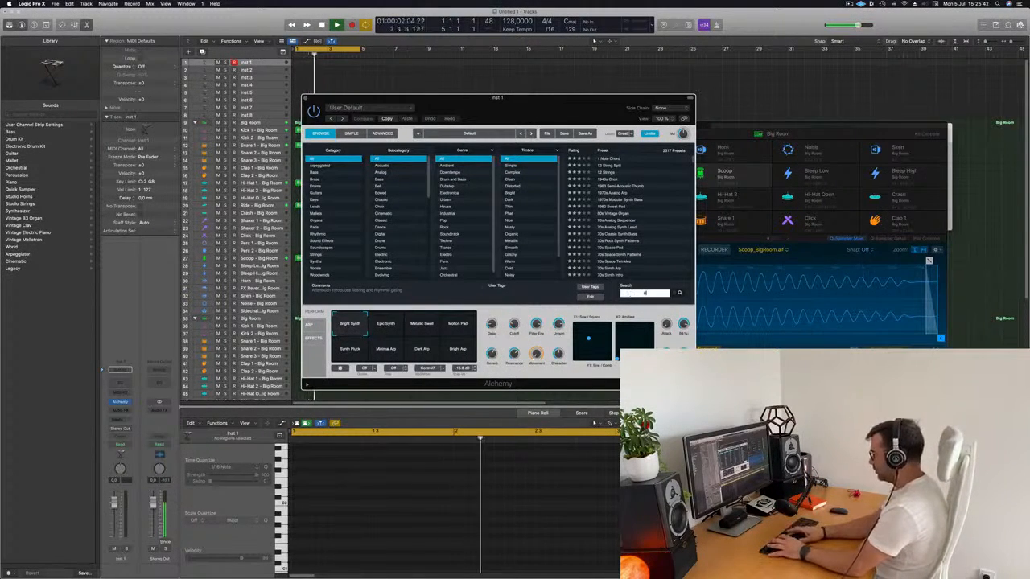
pyautogui.write('iren')
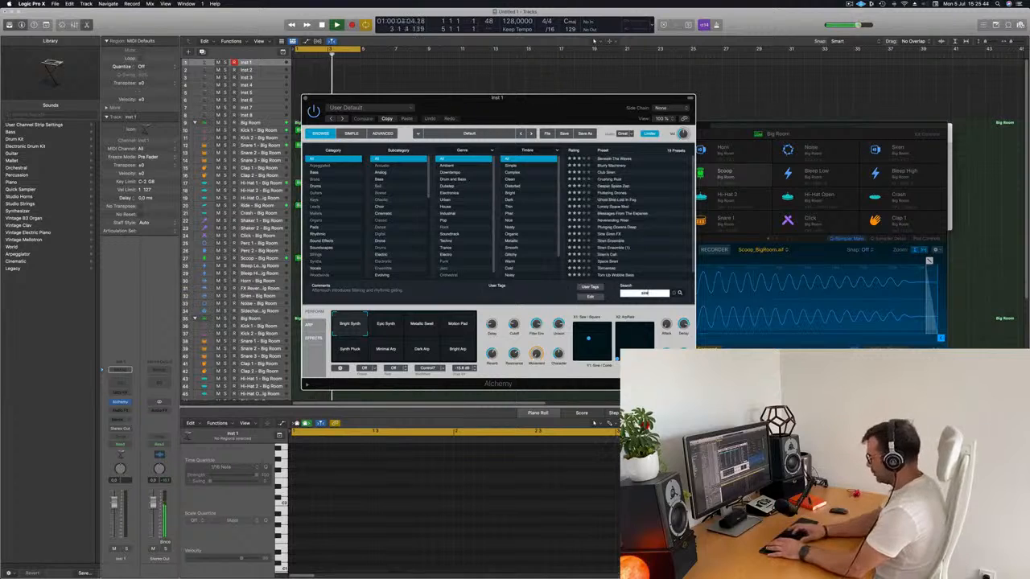
pyautogui.click(606, 173)
pyautogui.moveTo(562, 97); pyautogui.dragTo(715, 110)
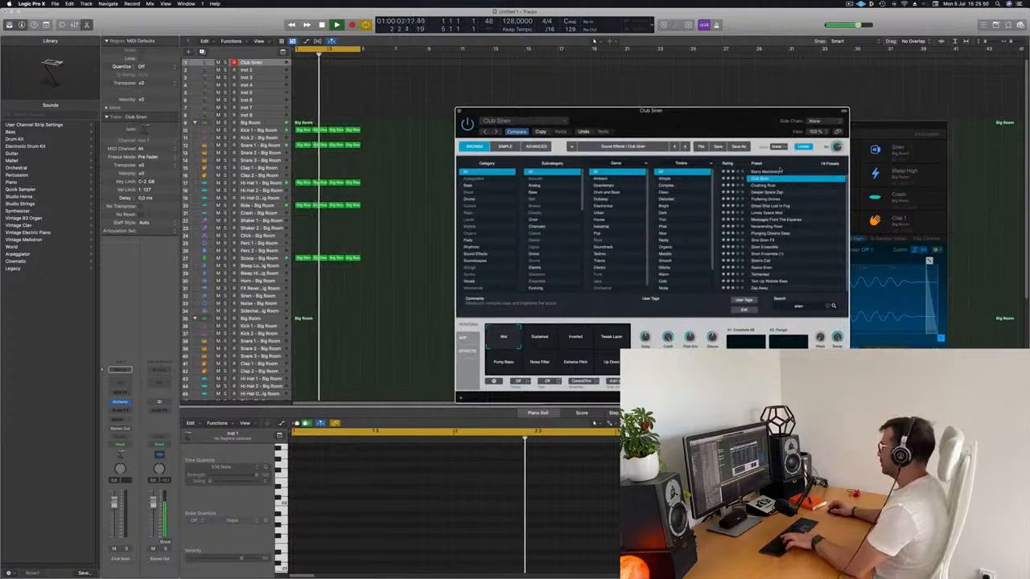
# Step: Open Musical Typing, place it over the synth window and try out the Club Siren sound
pyautogui.press('super+k')
pyautogui.moveTo(940, 128); pyautogui.dragTo(906, 105)
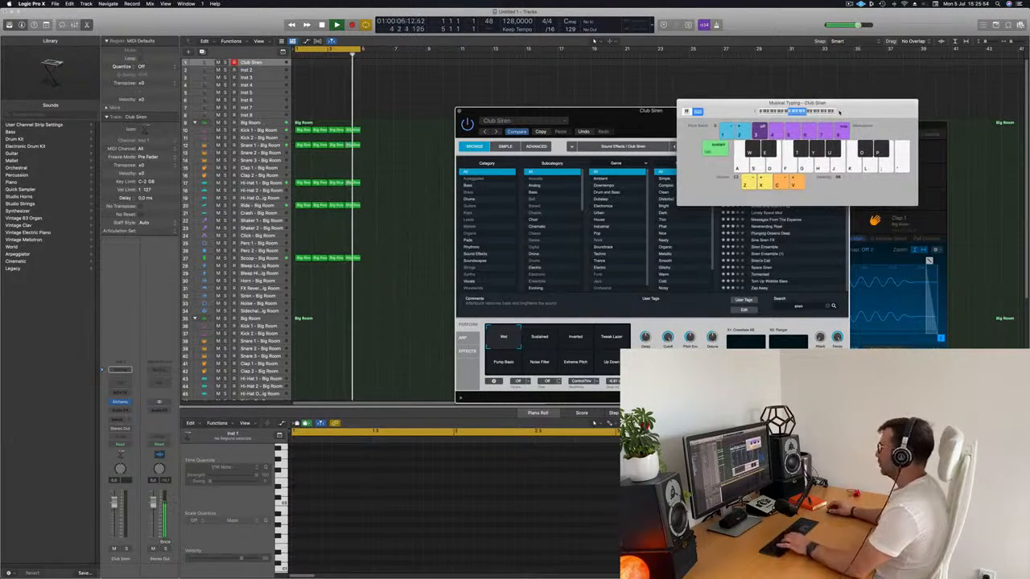
pyautogui.moveTo(839, 112); pyautogui.dragTo(636, 195)
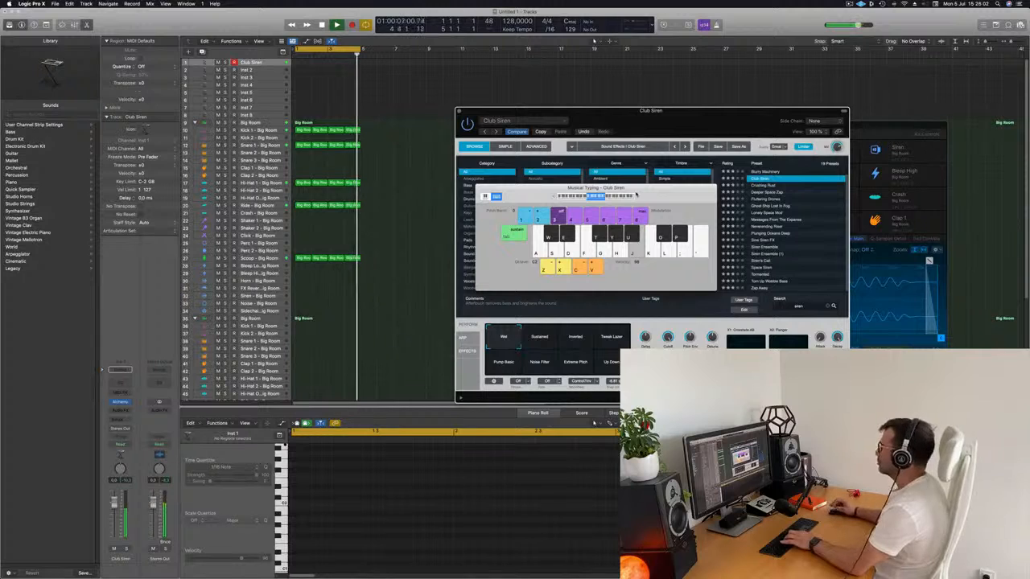
# Step: Select all the drum regions and repeat them until they fill 16 bars
pyautogui.click(425, 87)
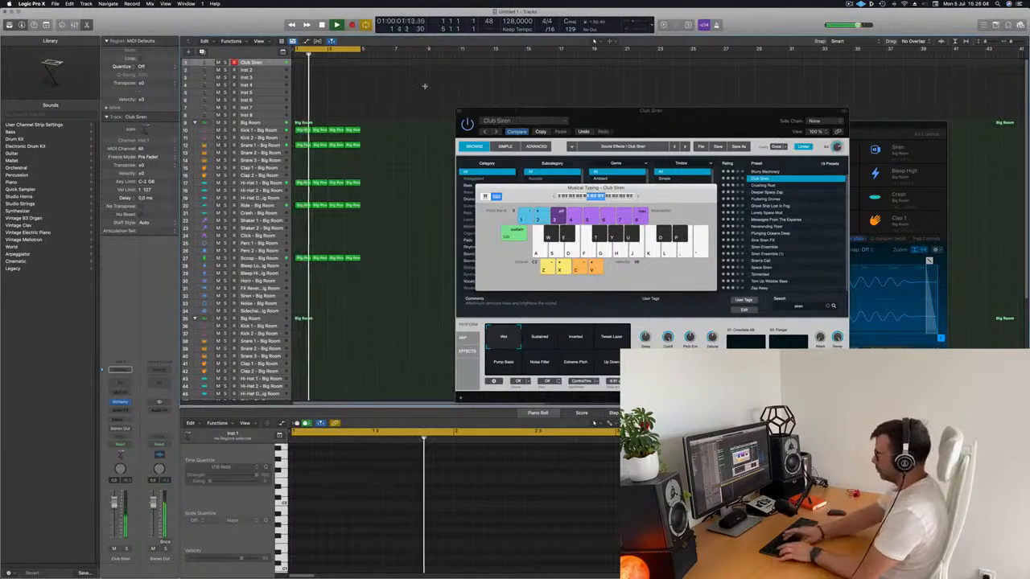
pyautogui.press('super+a')
pyautogui.press('super+r')
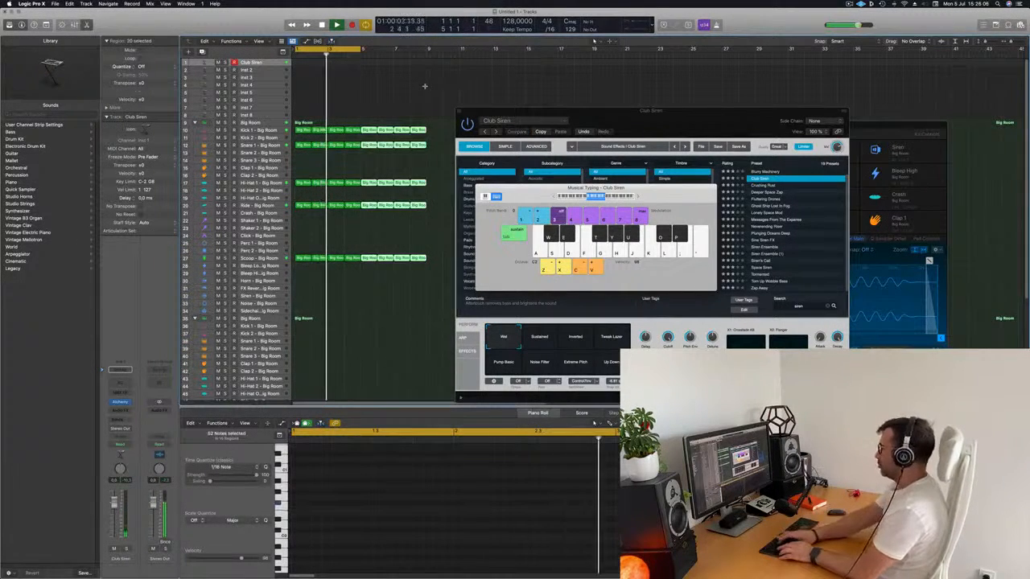
pyautogui.press('super+r')
# Step: Move the Alchemy and Musical Typing windows apart so neither covers the other, and audition the siren against the drums
pyautogui.moveTo(511, 110); pyautogui.dragTo(735, 135)
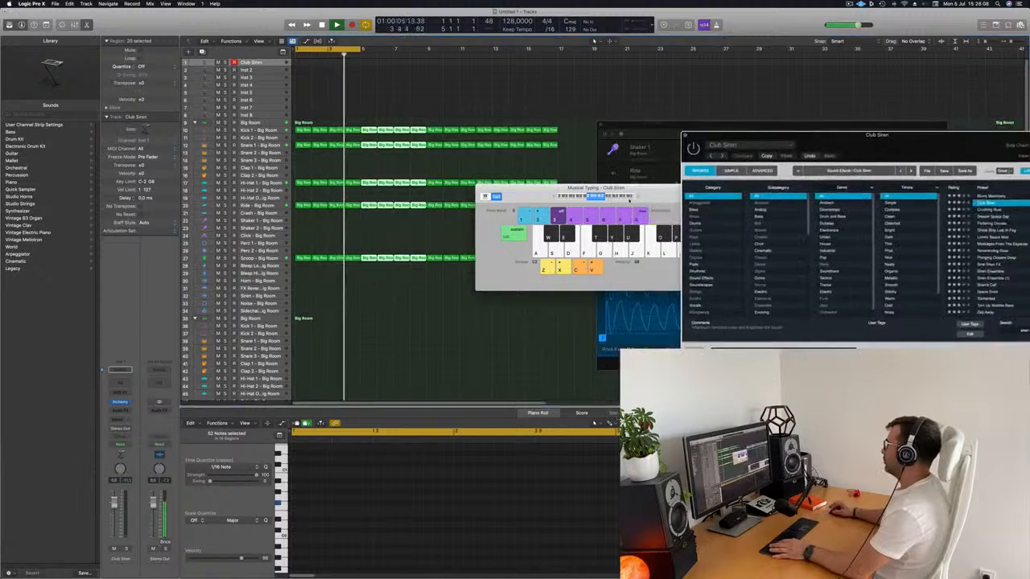
pyautogui.moveTo(651, 193); pyautogui.dragTo(467, 233)
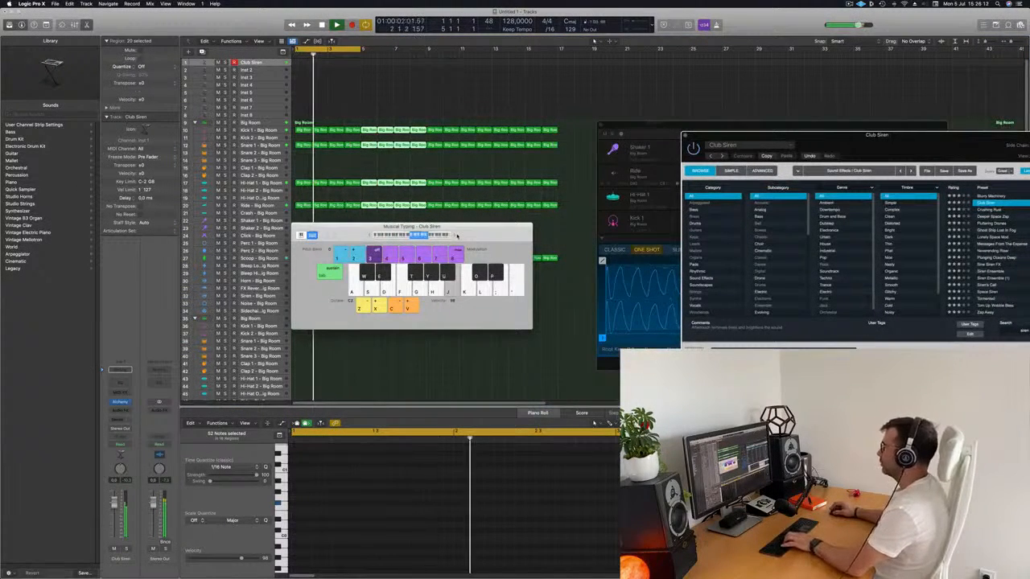
pyautogui.moveTo(500, 229); pyautogui.dragTo(511, 258)
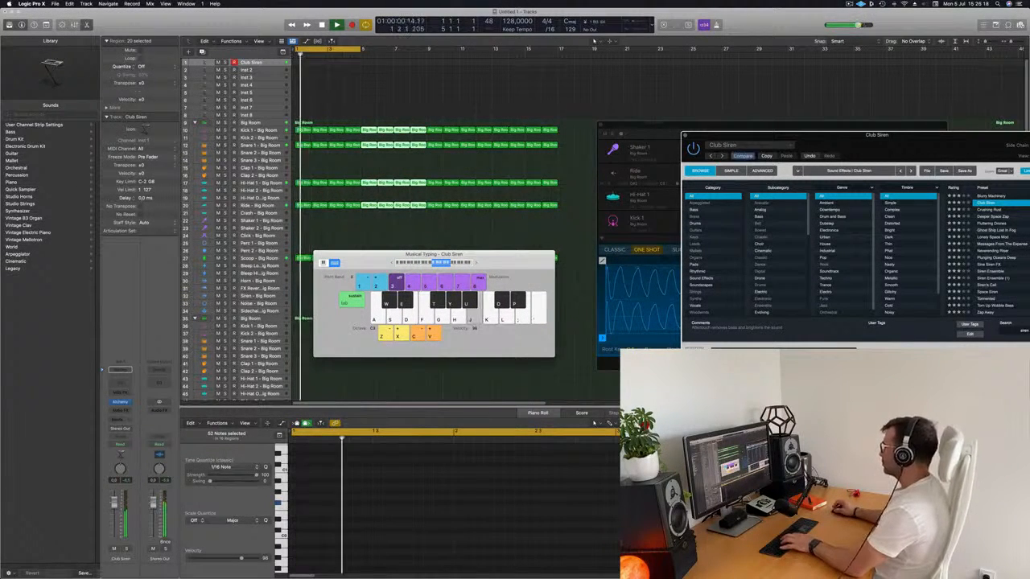
# Step: Audition Club Siren's Inverted, Pump Basic, Noise Filter, Extreme Pitch, Up Down and Wet variations, and choose Sustained
pyautogui.moveTo(760, 136); pyautogui.dragTo(529, 130)
pyautogui.click(575, 358)
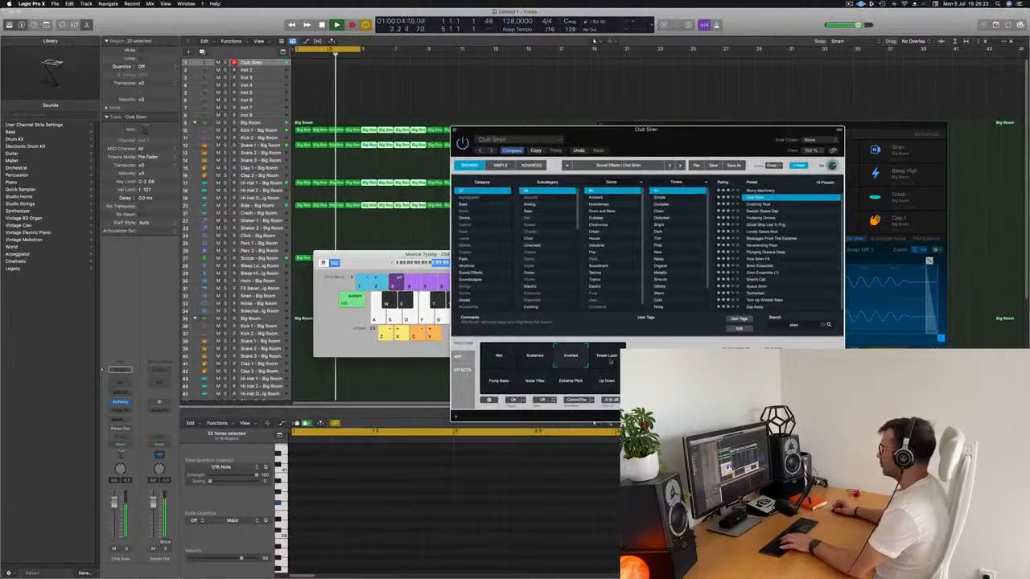
pyautogui.click(500, 385)
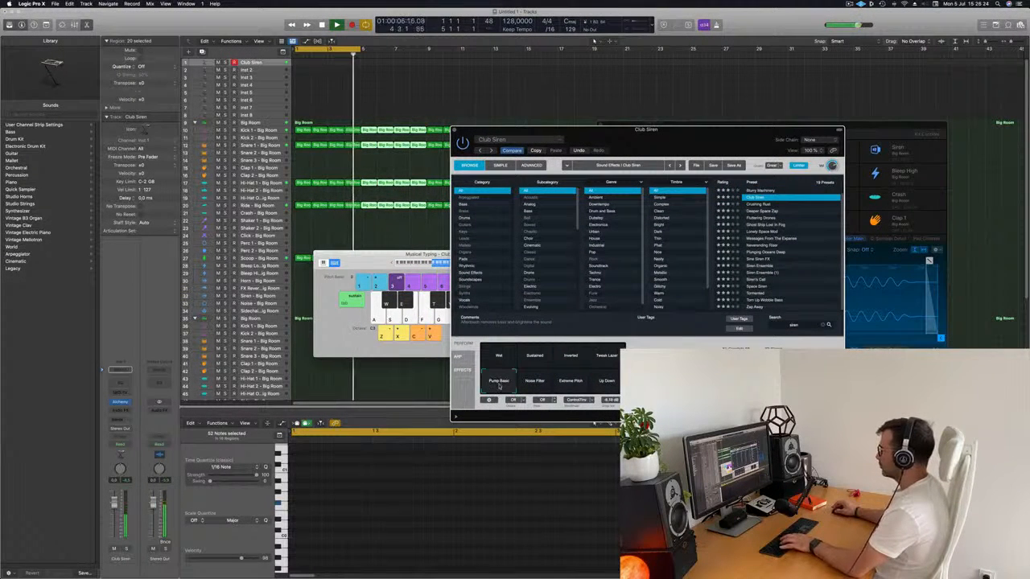
pyautogui.click(538, 383)
pyautogui.click(572, 383)
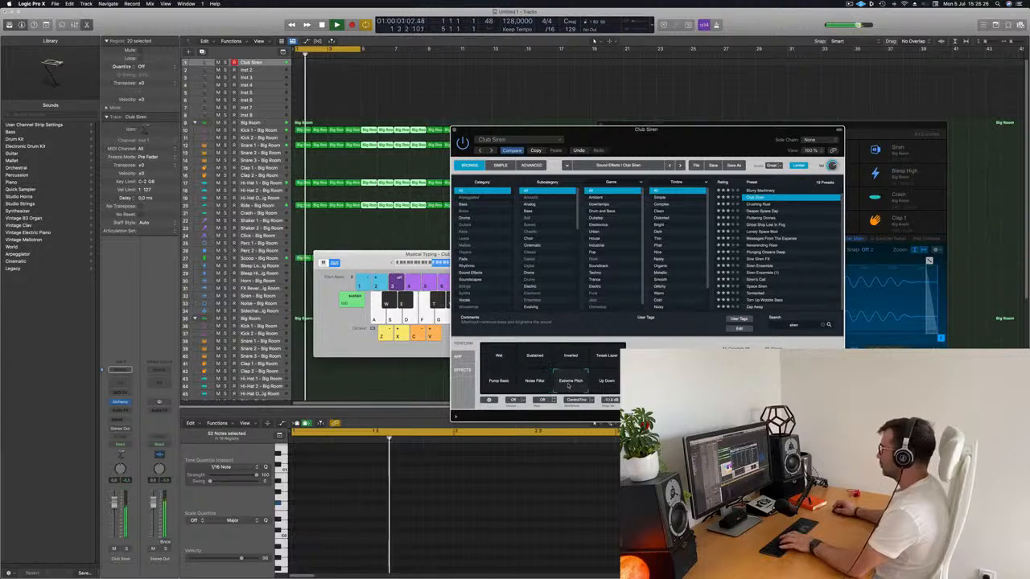
pyautogui.click(605, 383)
pyautogui.click(534, 357)
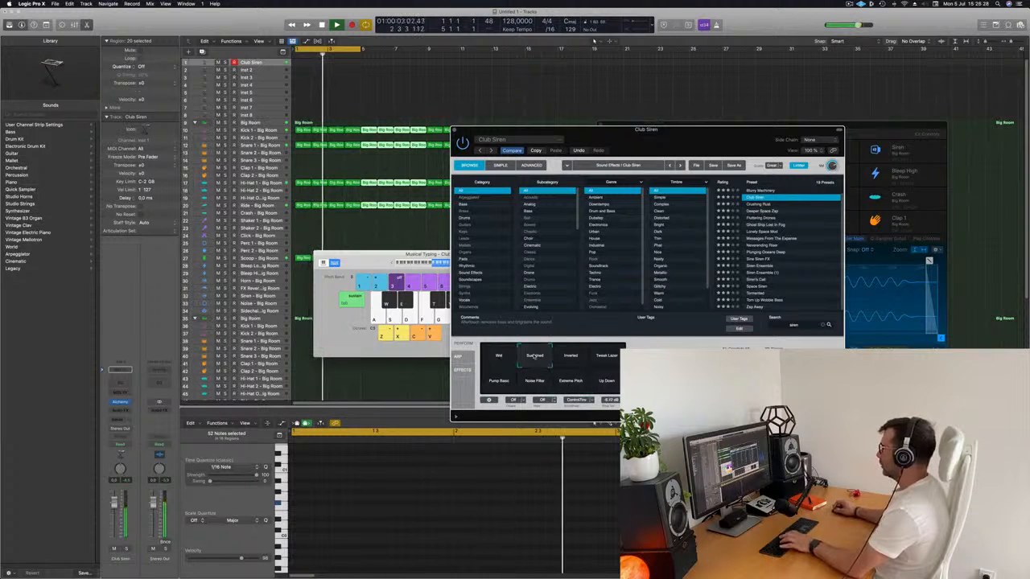
pyautogui.moveTo(668, 150); pyautogui.dragTo(777, 110)
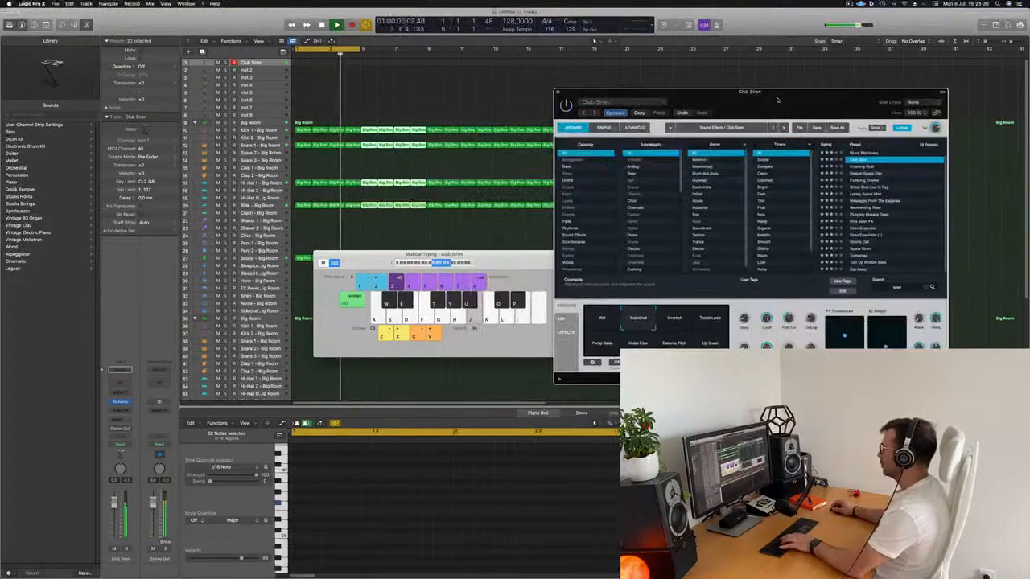
pyautogui.click(605, 318)
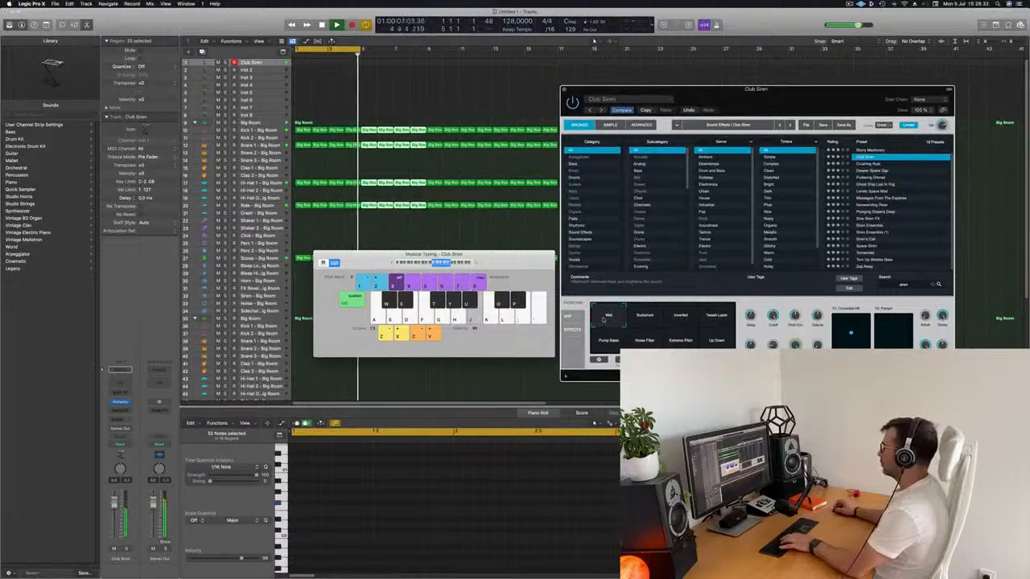
pyautogui.click(633, 322)
# Step: Move Musical Typing below the ruler area and extend the cycle range to eight bars, from bar 1 to bar 9
pyautogui.moveTo(507, 255); pyautogui.dragTo(571, 236)
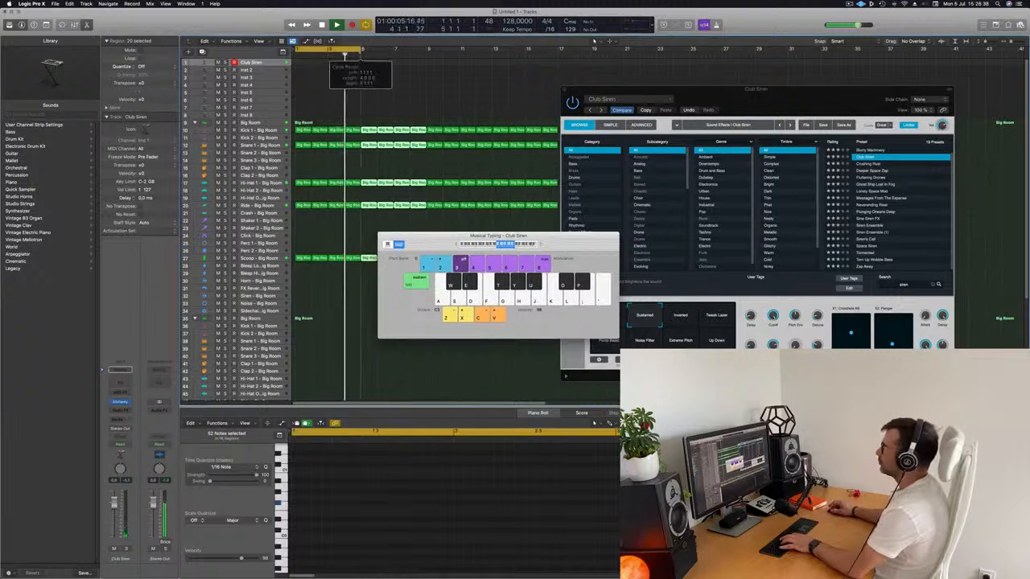
pyautogui.moveTo(361, 51); pyautogui.dragTo(426, 51)
pyautogui.press('j')
# Step: Record one long held siren note on the Club Siren track across the eight-bar cycle
pyautogui.click(273, 64)
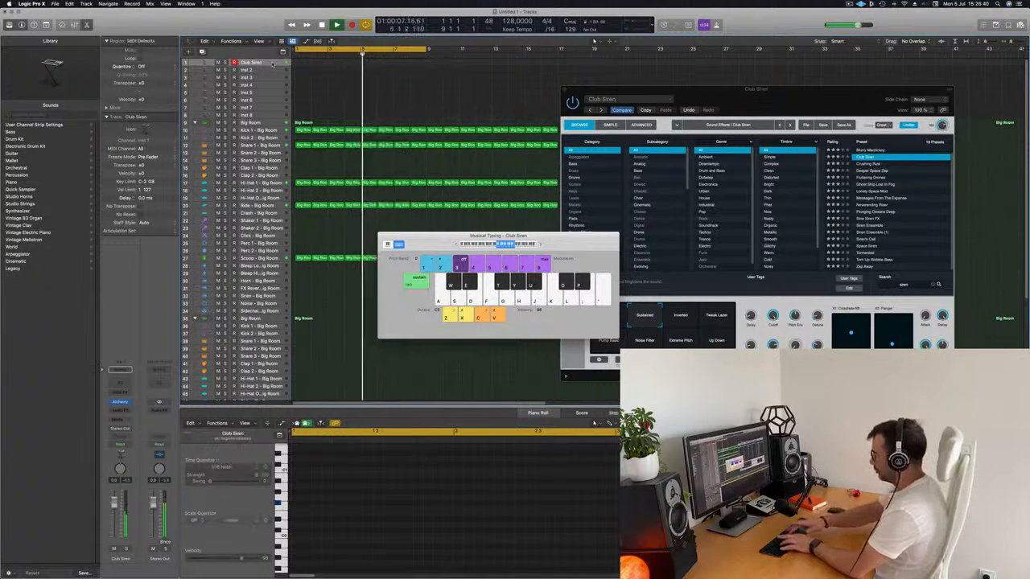
pyautogui.press('t')
pyautogui.press('r')
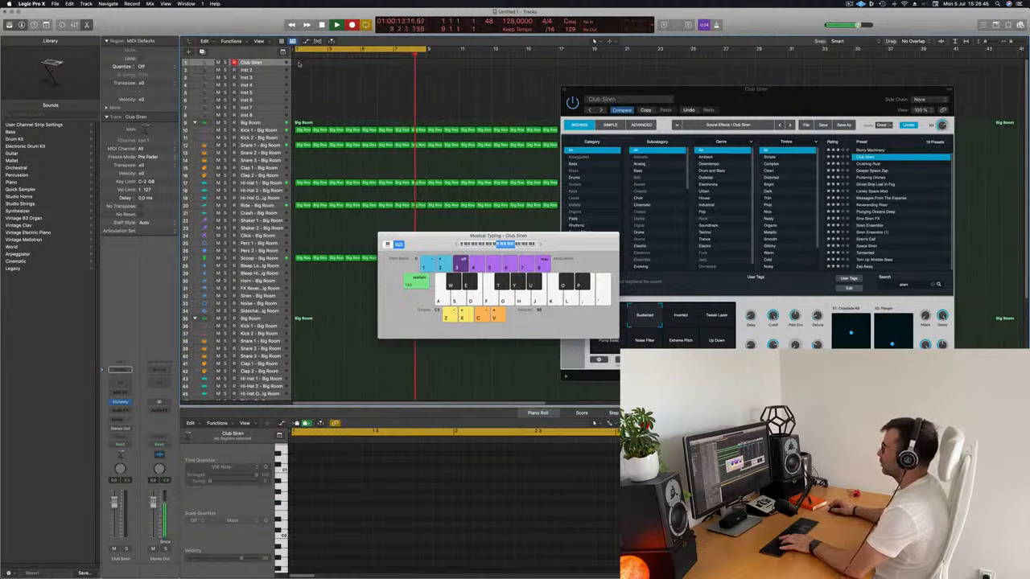
pyautogui.press('j')
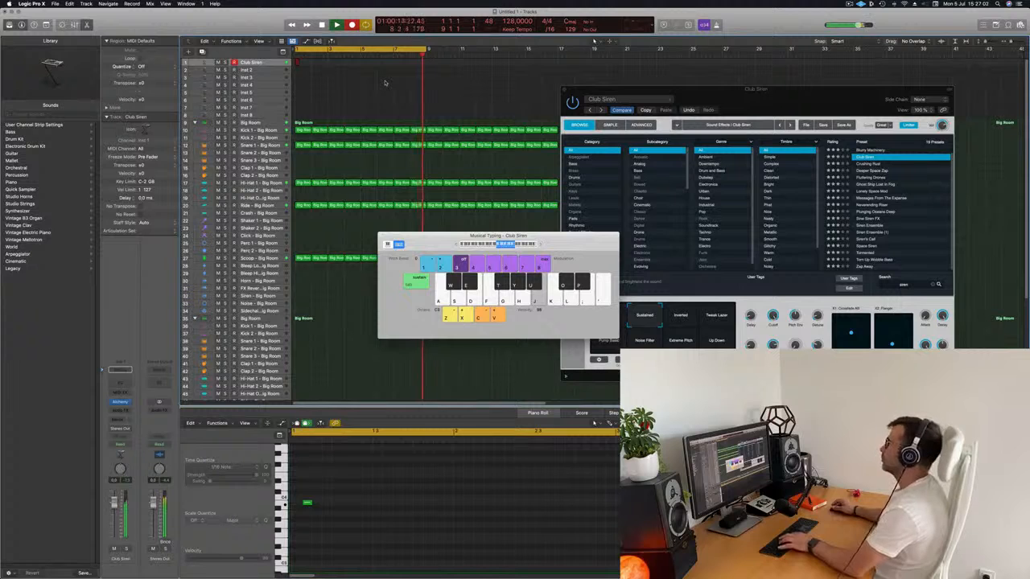
pyautogui.press('space')
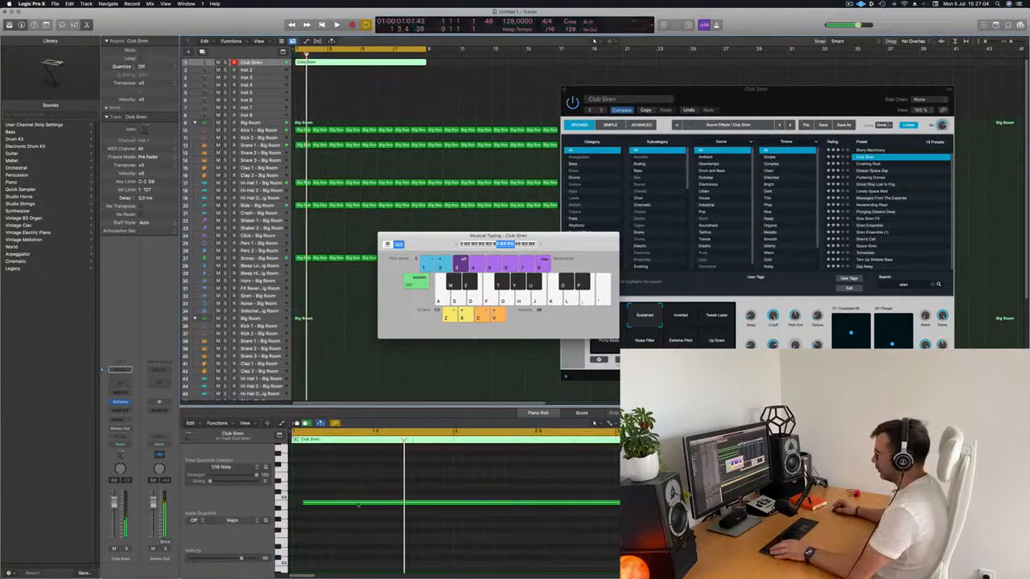
# Step: Move the recorded siren note to a lower pitch at the region's start and stretch its end to the end of bar 8
pyautogui.moveTo(363, 487); pyautogui.dragTo(299, 519)
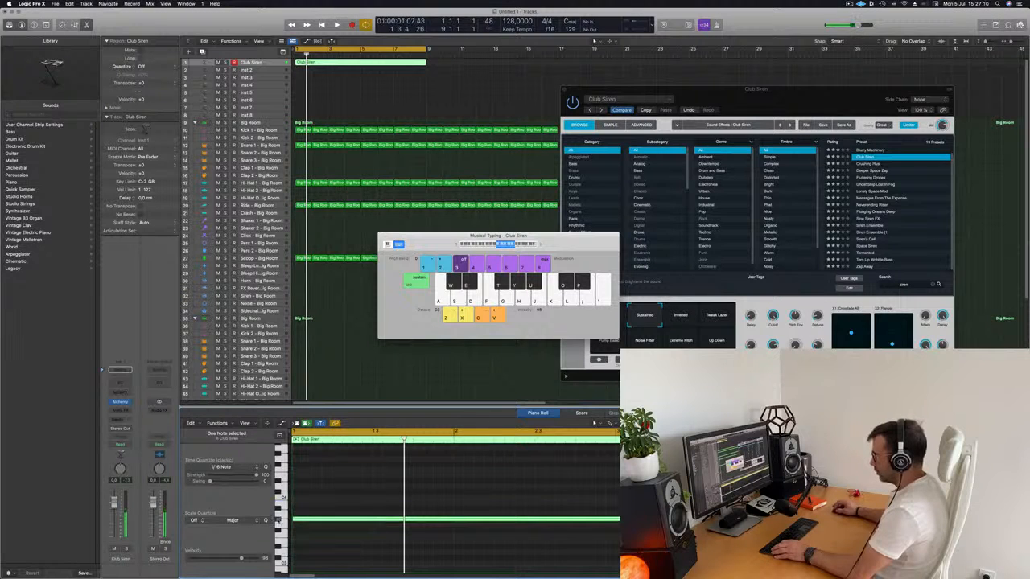
pyautogui.press('space')
pyautogui.press('space')
pyautogui.click(346, 251)
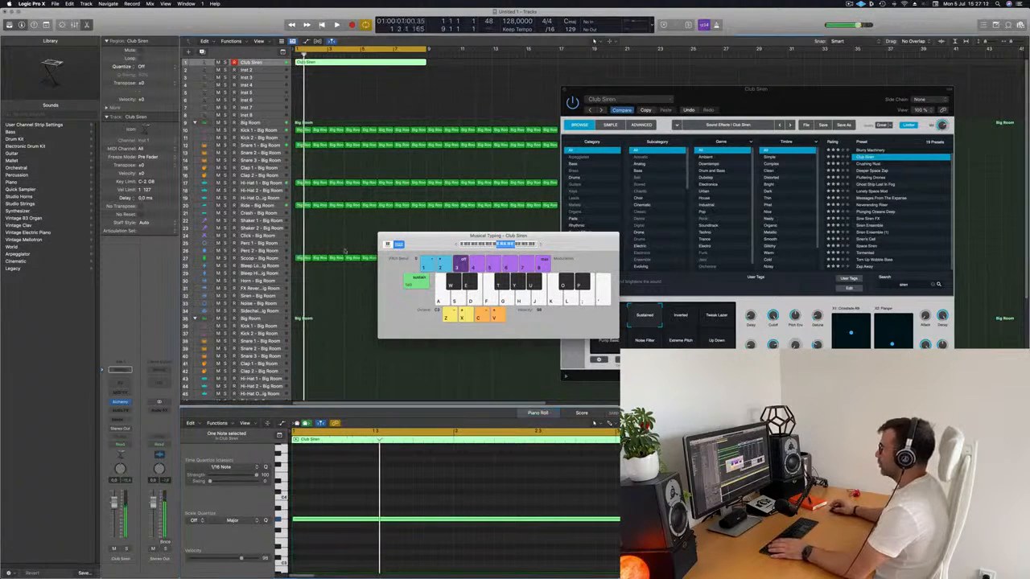
pyautogui.hscroll(-3, 459, 527)
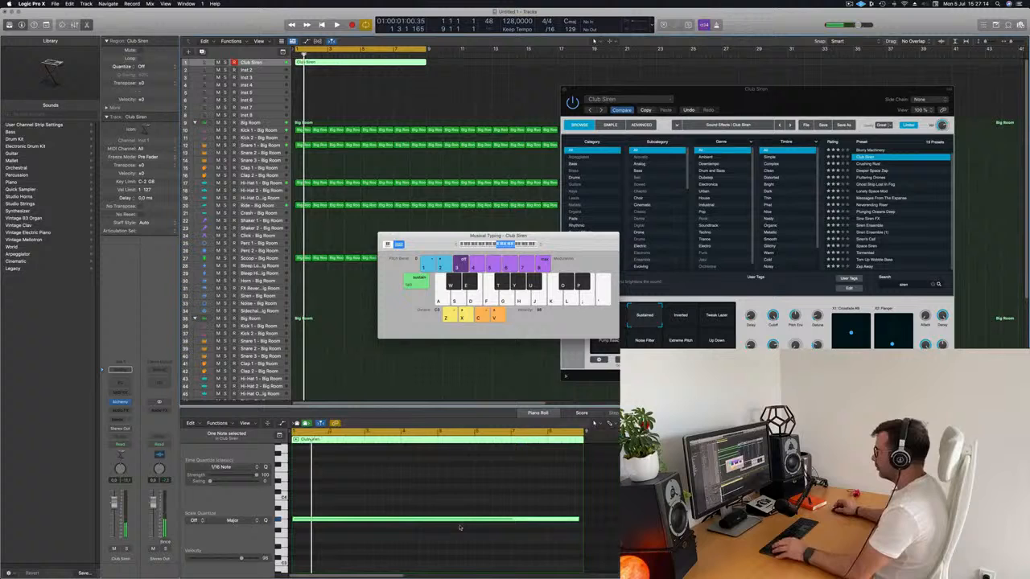
pyautogui.click(576, 519)
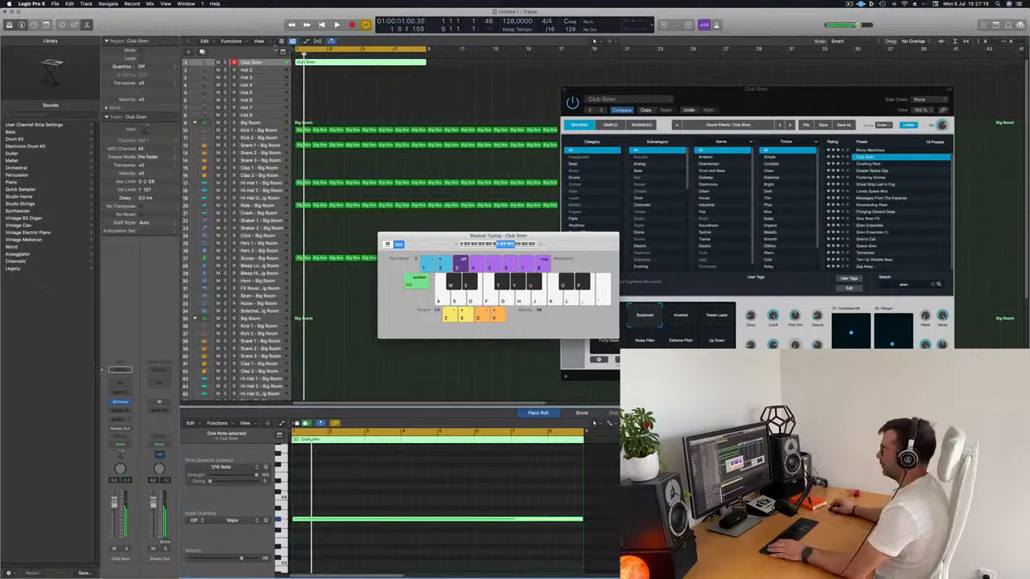
# Step: Start playback and insert a Compressor on the Club Siren track, moving its window clear of the mixer strip
pyautogui.press('space')
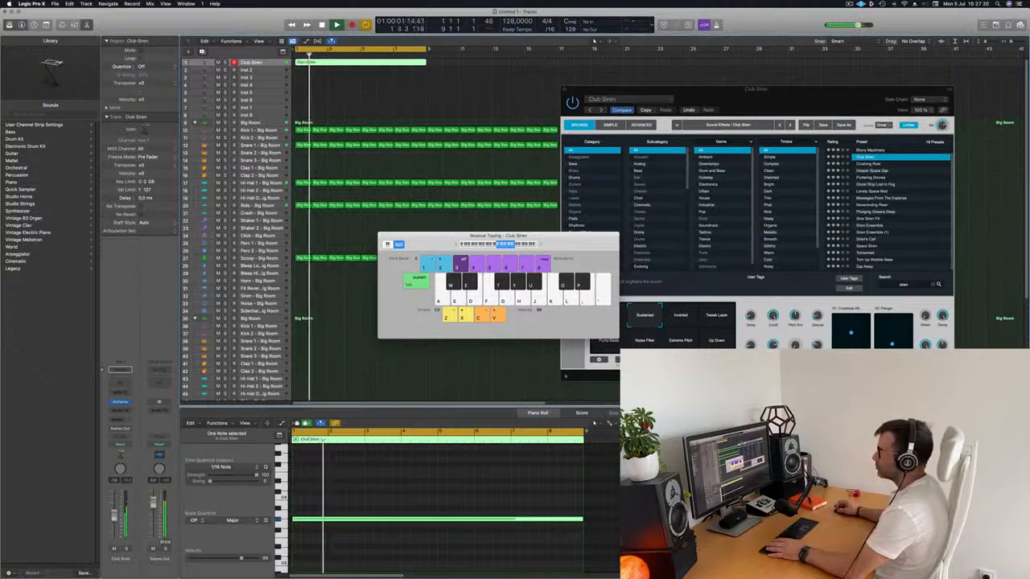
pyautogui.click(120, 411)
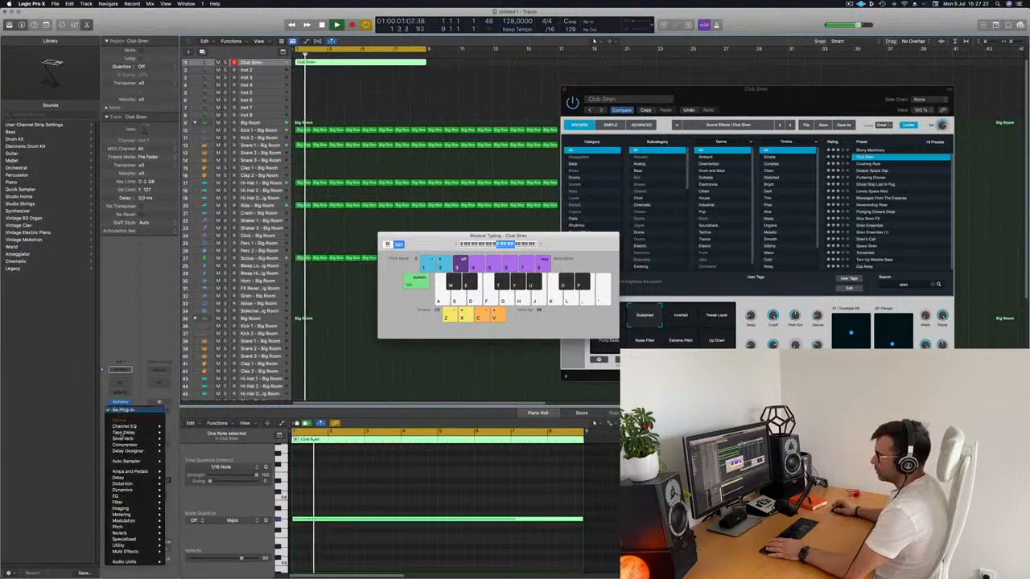
pyautogui.moveTo(129, 445)
pyautogui.click(175, 444)
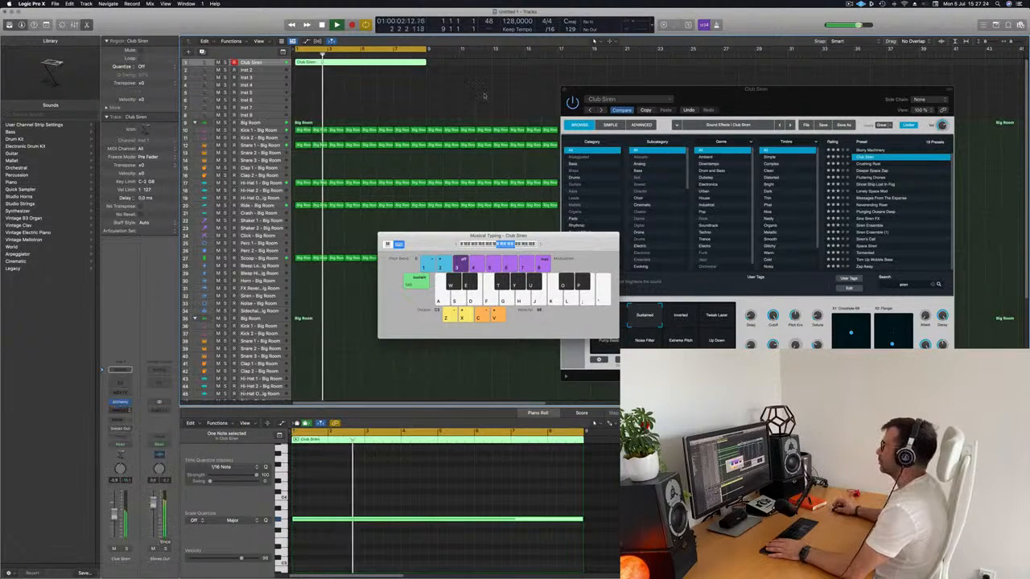
pyautogui.moveTo(515, 95); pyautogui.dragTo(583, 95)
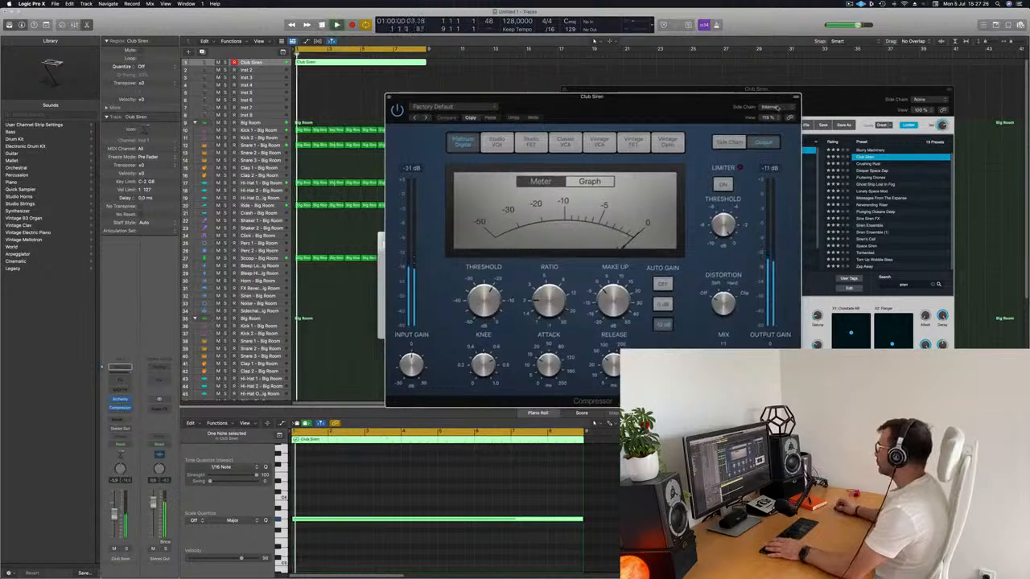
# Step: Side-chain the Club Siren compressor to Kick 1 - Big Room (Inst 9), set its threshold to -15 dB and close it
pyautogui.click(768, 107)
pyautogui.moveTo(768, 122)
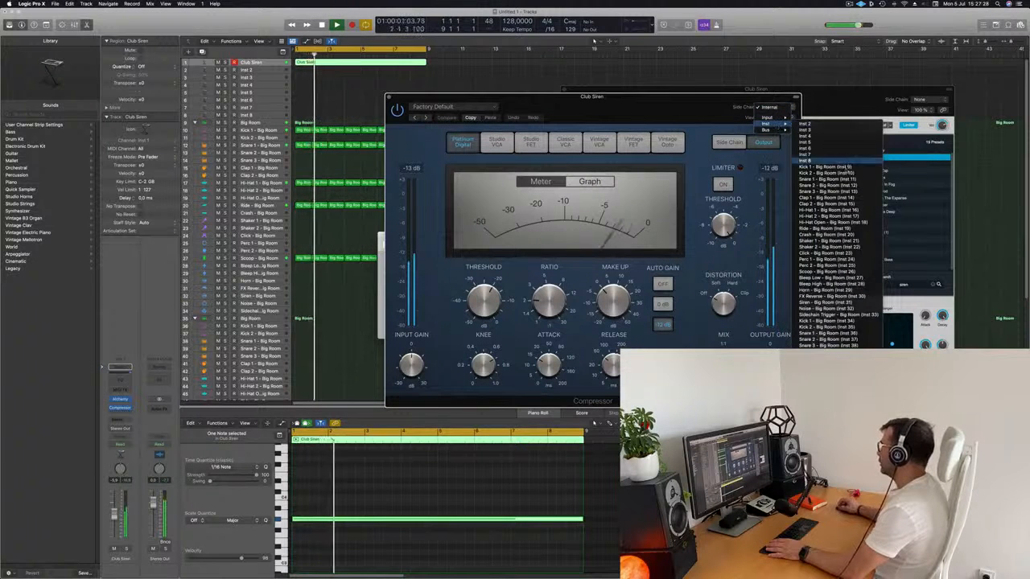
pyautogui.click(825, 167)
pyautogui.moveTo(695, 97); pyautogui.dragTo(774, 70)
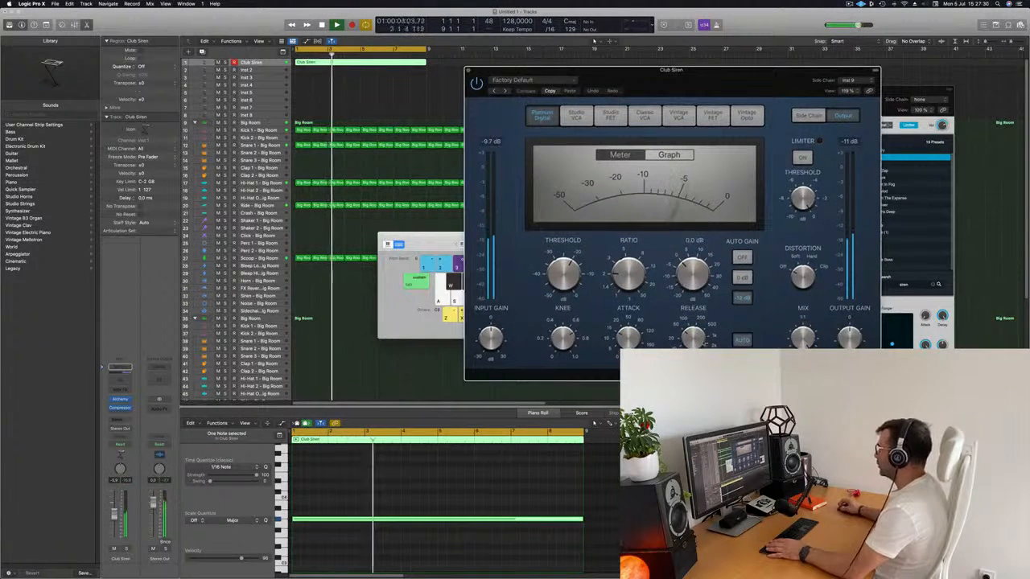
pyautogui.press('Return')
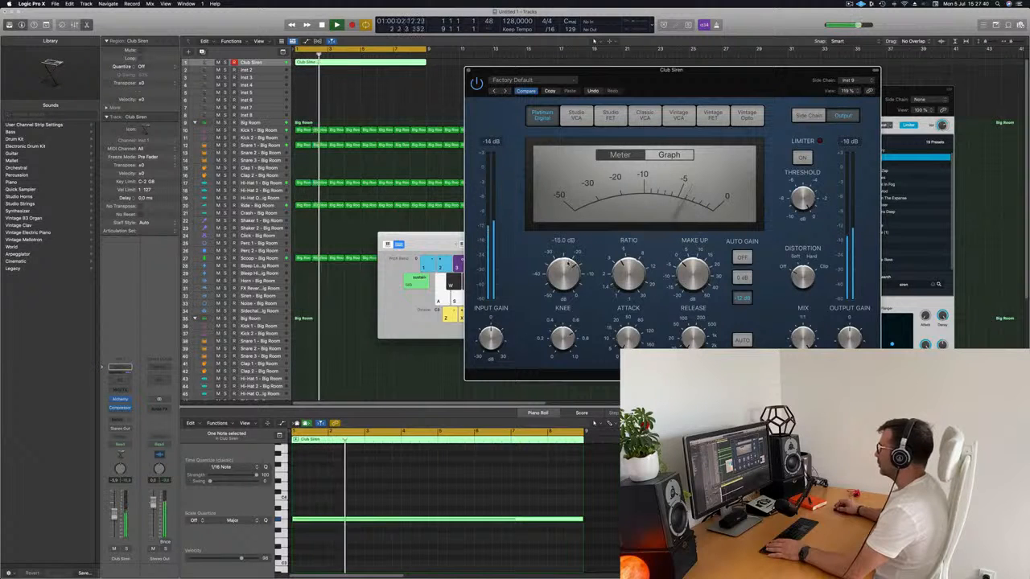
pyautogui.click(469, 71)
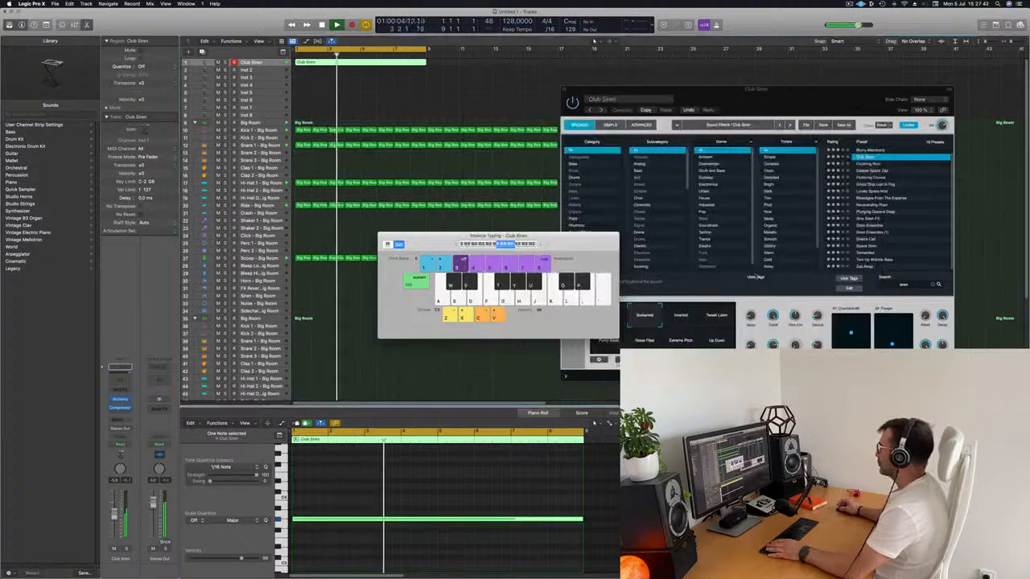
# Step: Close Musical Typing, clear the Alchemy window off the arrangement and copy the Club Siren region to bars 9 to 17
pyautogui.moveTo(383, 236); pyautogui.dragTo(457, 240)
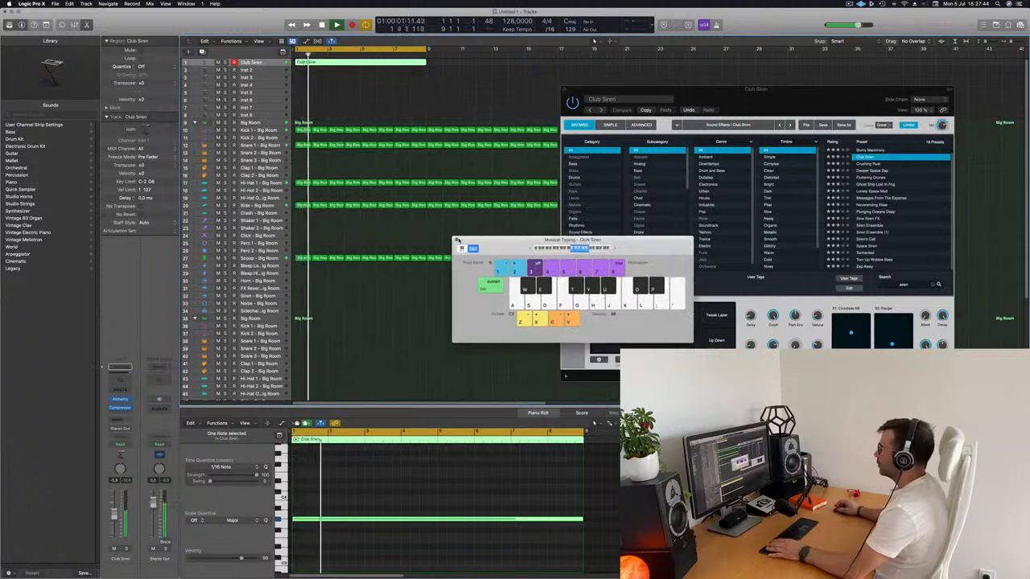
pyautogui.click(457, 239)
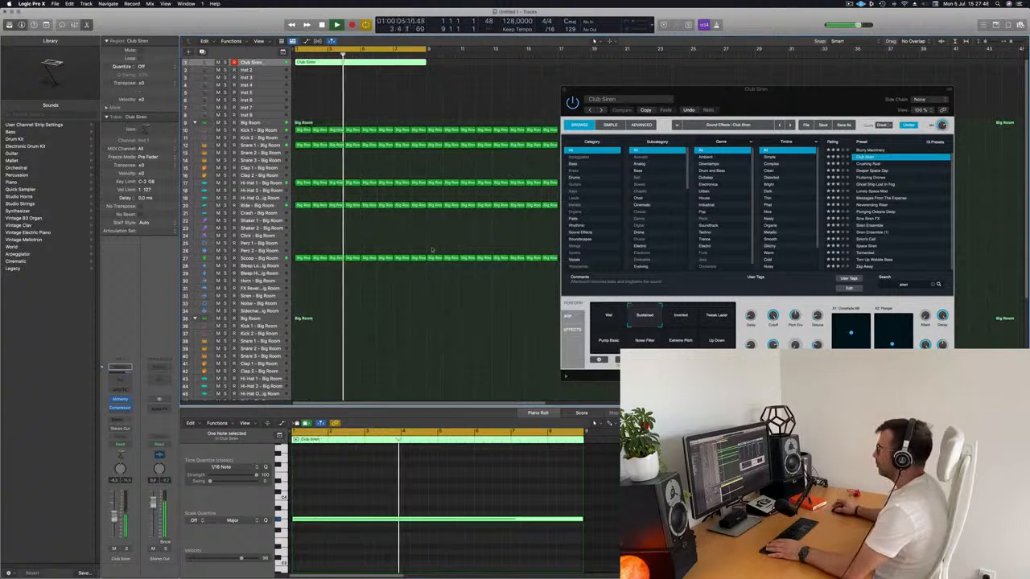
pyautogui.moveTo(713, 90); pyautogui.dragTo(628, 244)
pyautogui.press('Return')
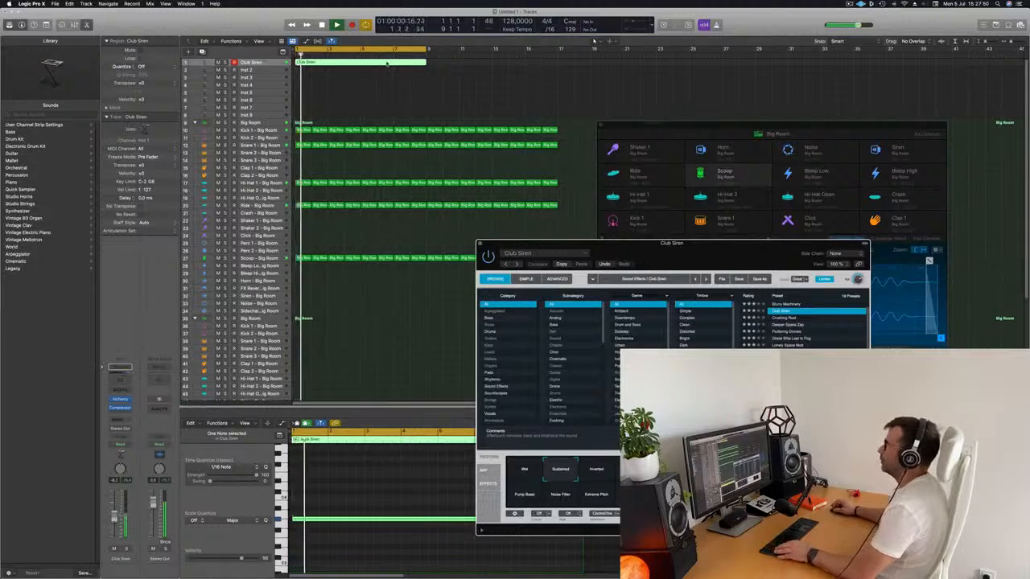
pyautogui.moveTo(430, 64); pyautogui.dragTo(556, 64)
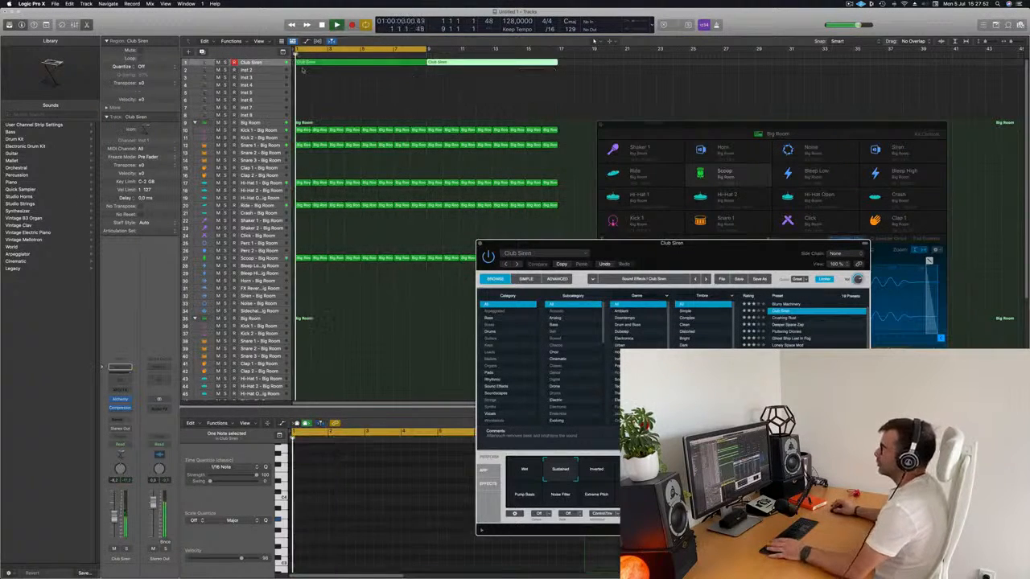
# Step: Add Alchemy to the Inst 2 track and load the Detuned Drones preset from the Bass category
pyautogui.click(273, 71)
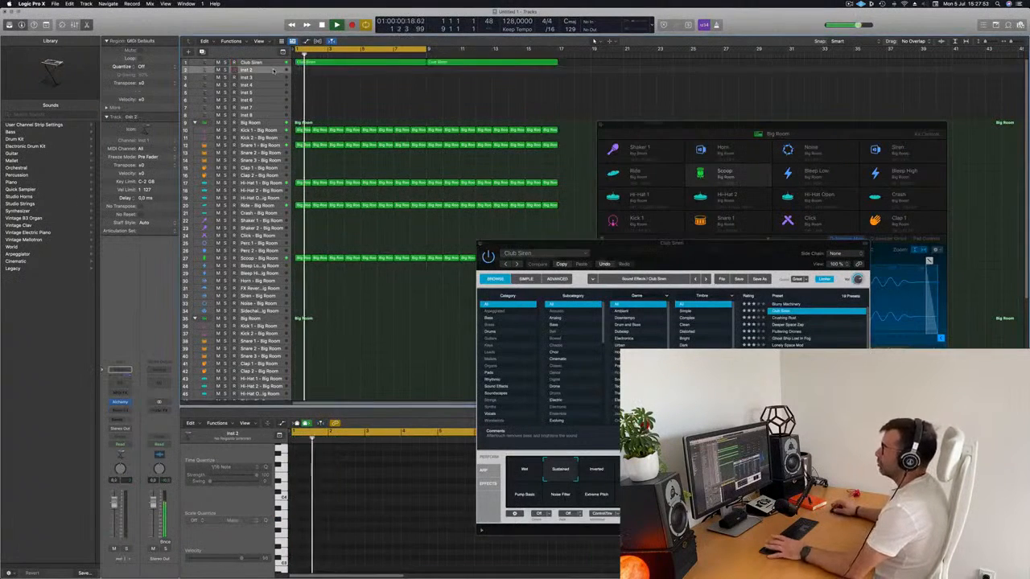
pyautogui.click(120, 403)
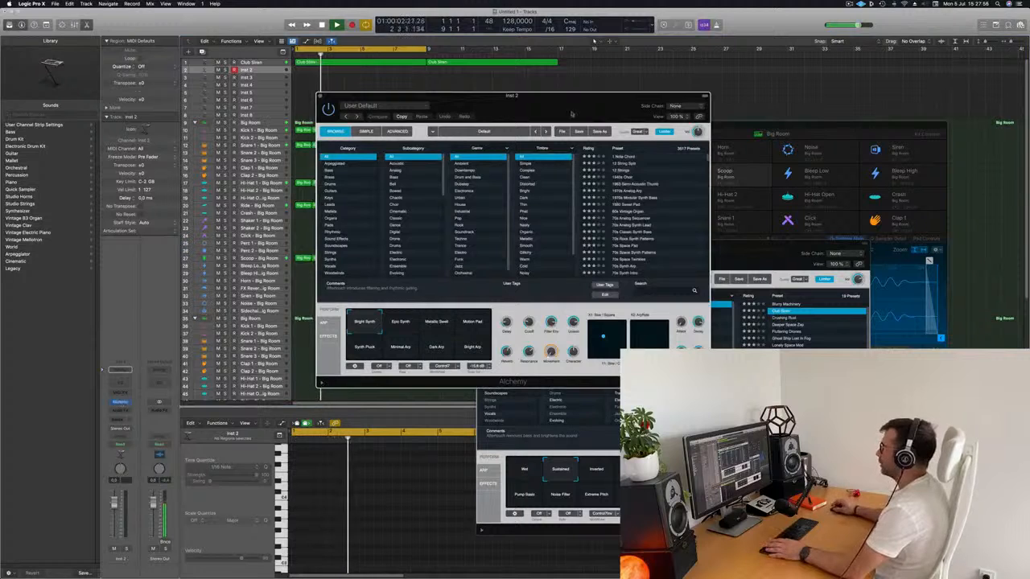
pyautogui.moveTo(617, 118); pyautogui.dragTo(668, 135)
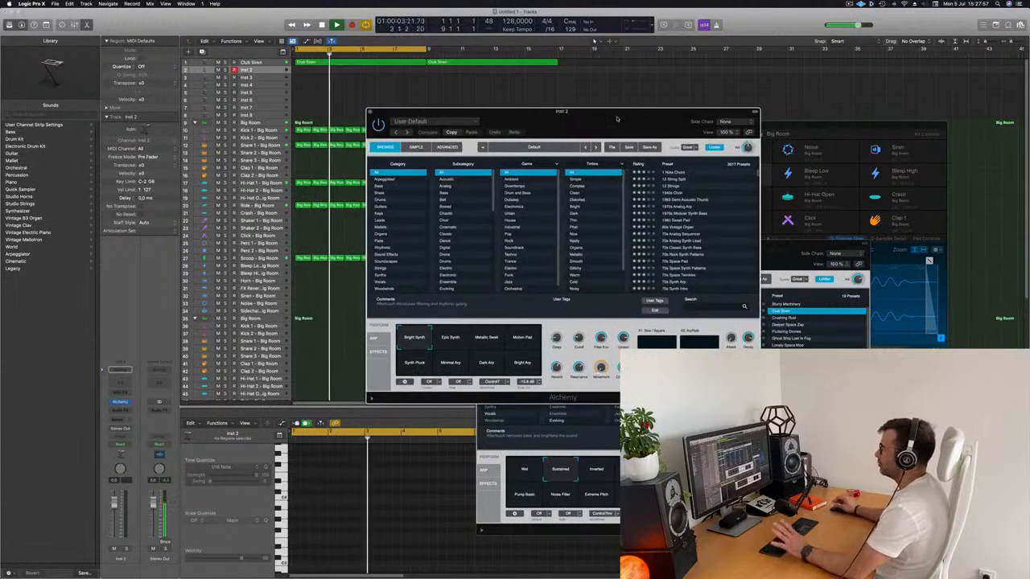
pyautogui.click(383, 179)
pyautogui.click(379, 186)
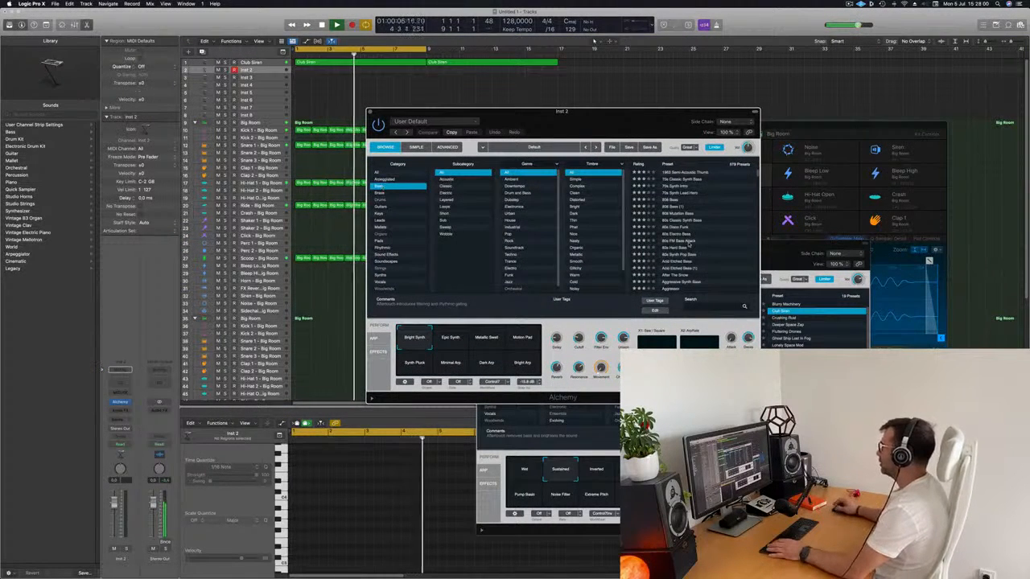
pyautogui.scroll(-10, 711, 229)
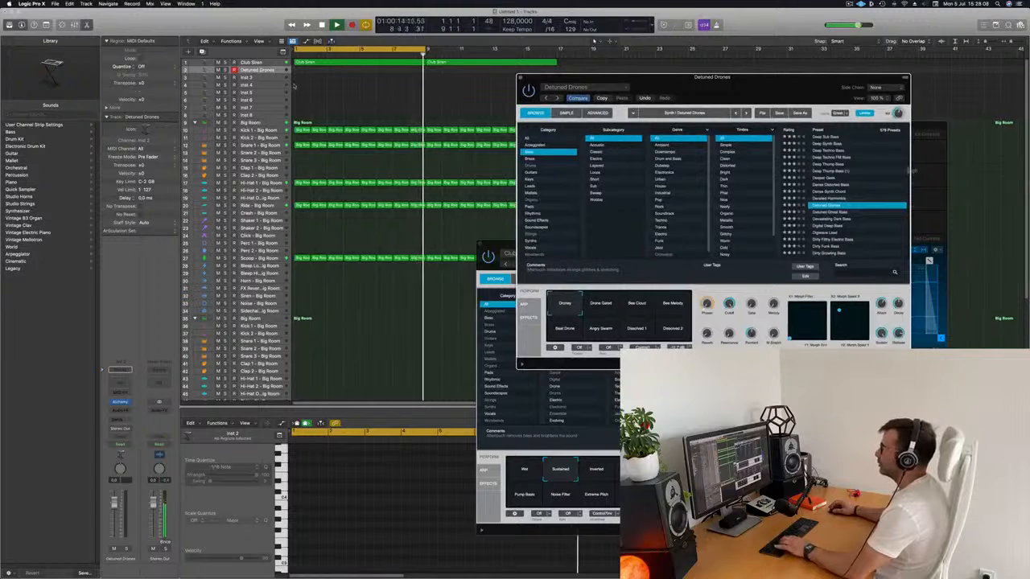
# Step: Open Musical Typing, lower its keyboard octave and arrange it beside the Alchemy window so both are usable
pyautogui.moveTo(803, 78); pyautogui.dragTo(560, 188)
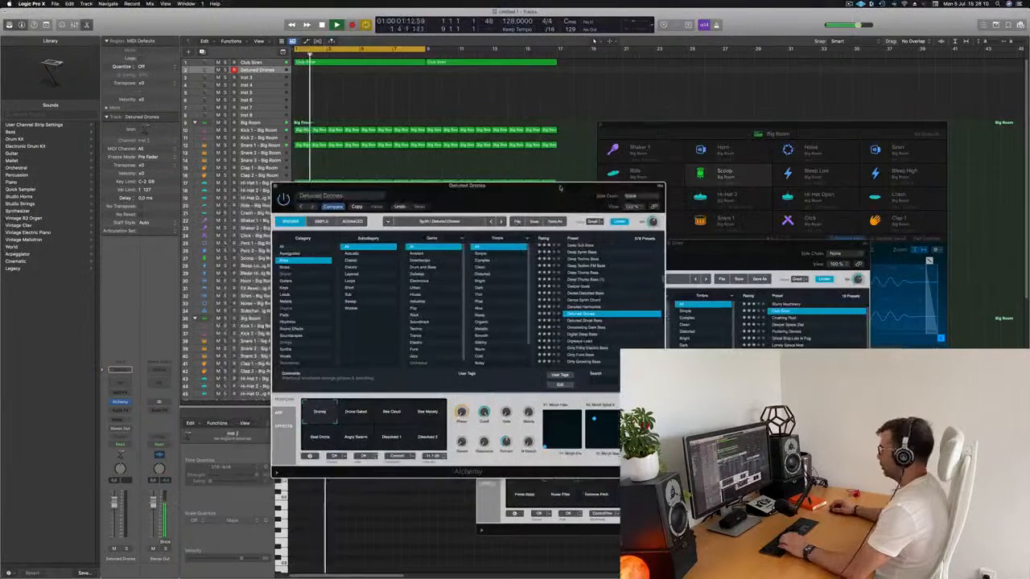
pyautogui.press('super+k')
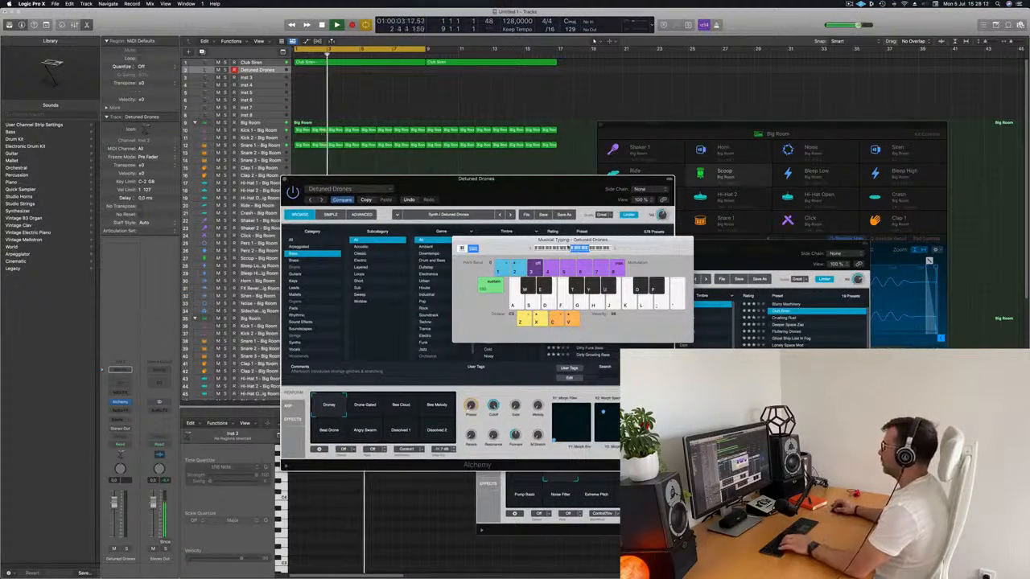
pyautogui.moveTo(536, 191); pyautogui.dragTo(934, 194)
pyautogui.moveTo(556, 239); pyautogui.dragTo(409, 212)
pyautogui.moveTo(812, 182); pyautogui.dragTo(562, 159)
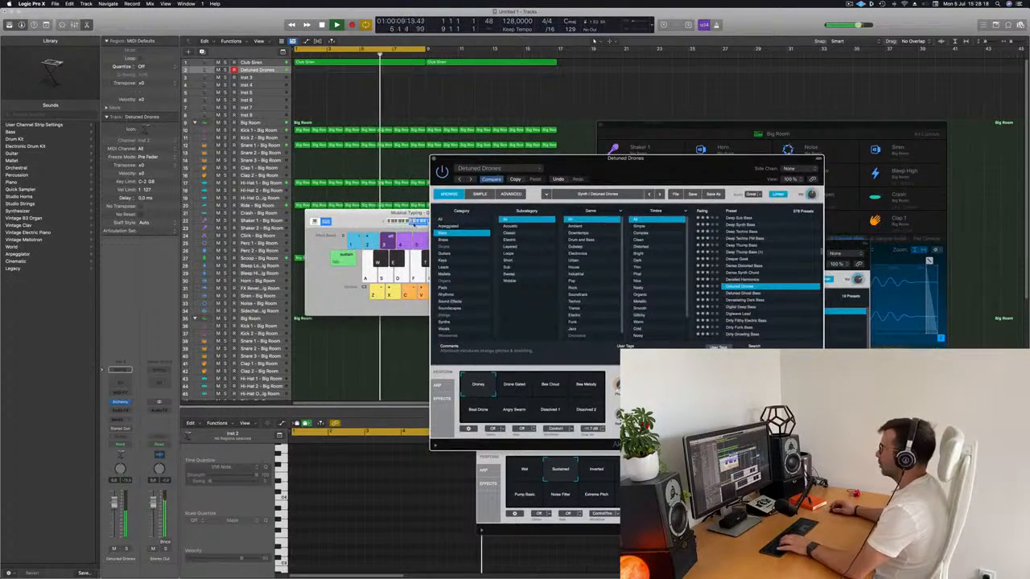
pyautogui.click(414, 221)
pyautogui.moveTo(469, 217); pyautogui.dragTo(865, 191)
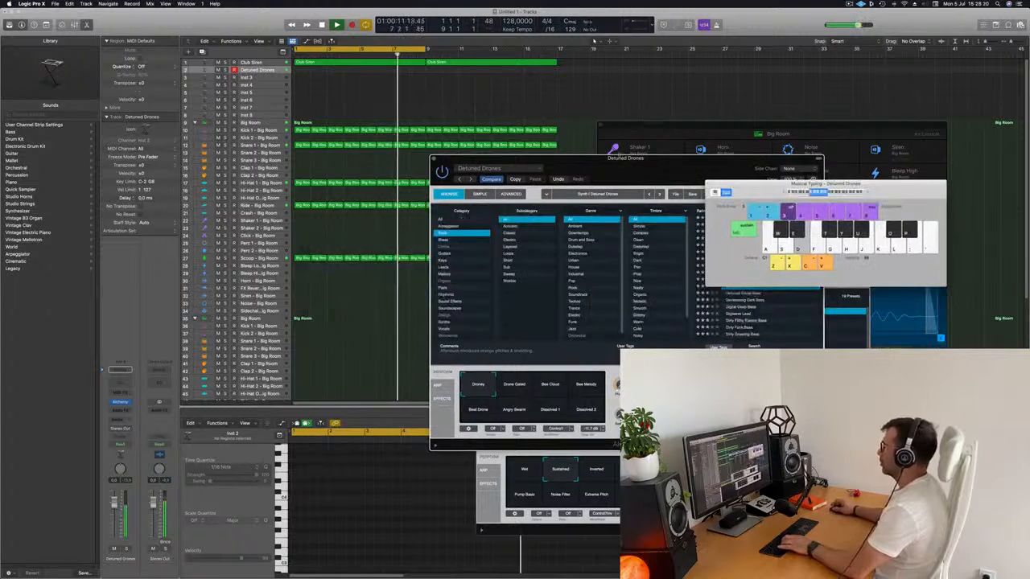
pyautogui.moveTo(600, 164); pyautogui.dragTo(539, 170)
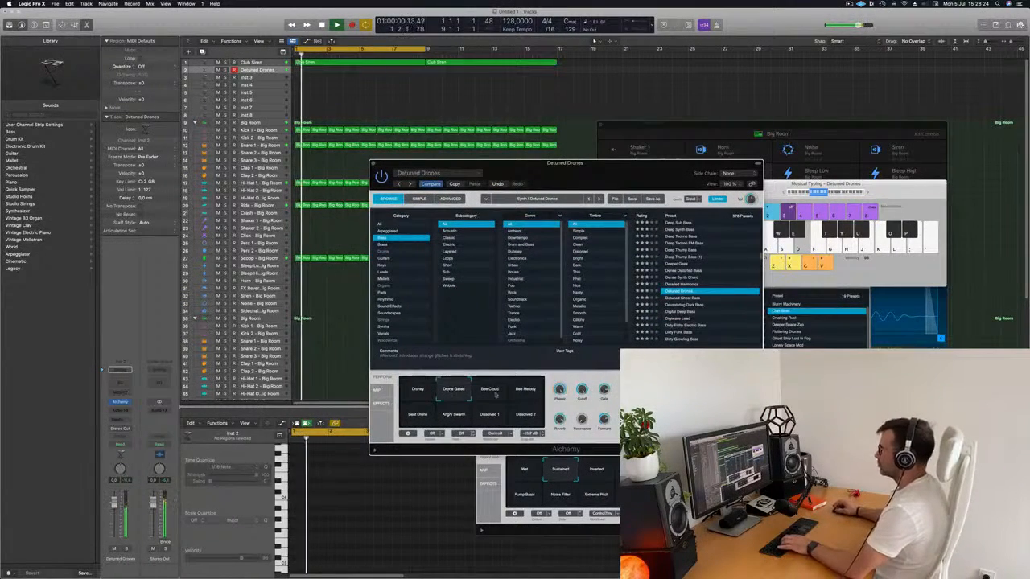
# Step: Audition the Detuned Drones performance snapshots, including Bee Melody, Beat Drone, Dissolved 2 and Droney
pyautogui.click(525, 392)
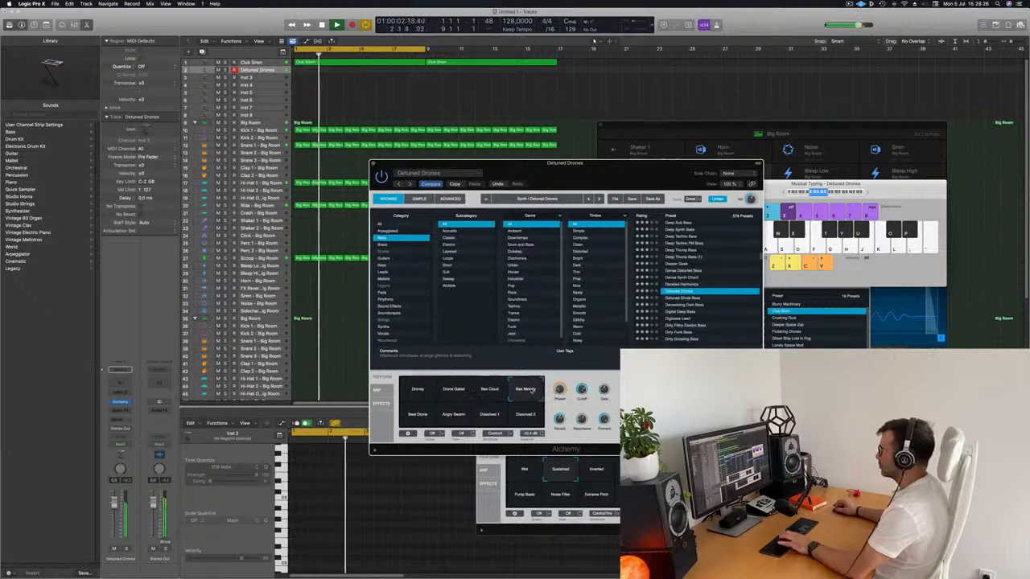
pyautogui.click(413, 422)
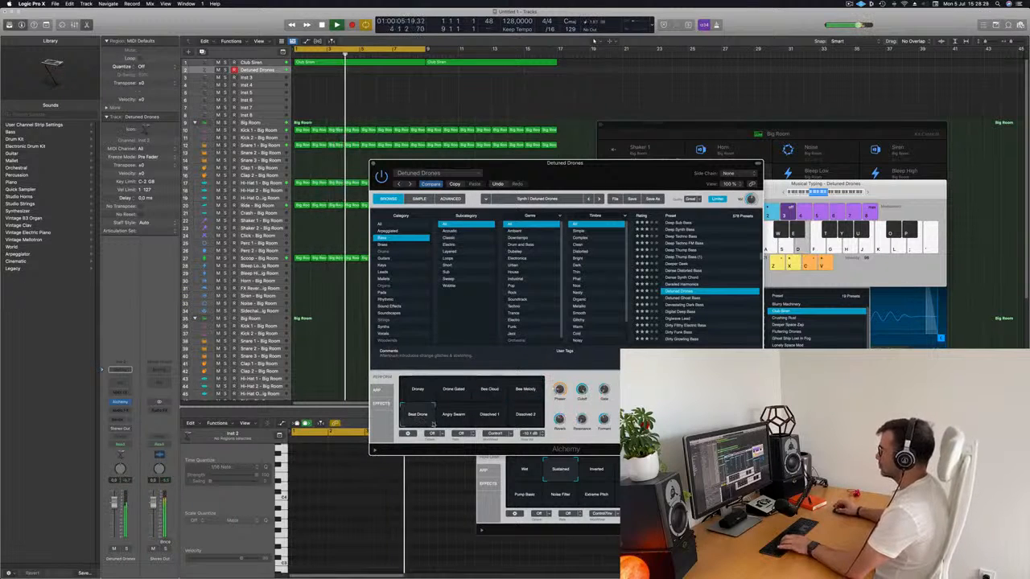
pyautogui.click(524, 417)
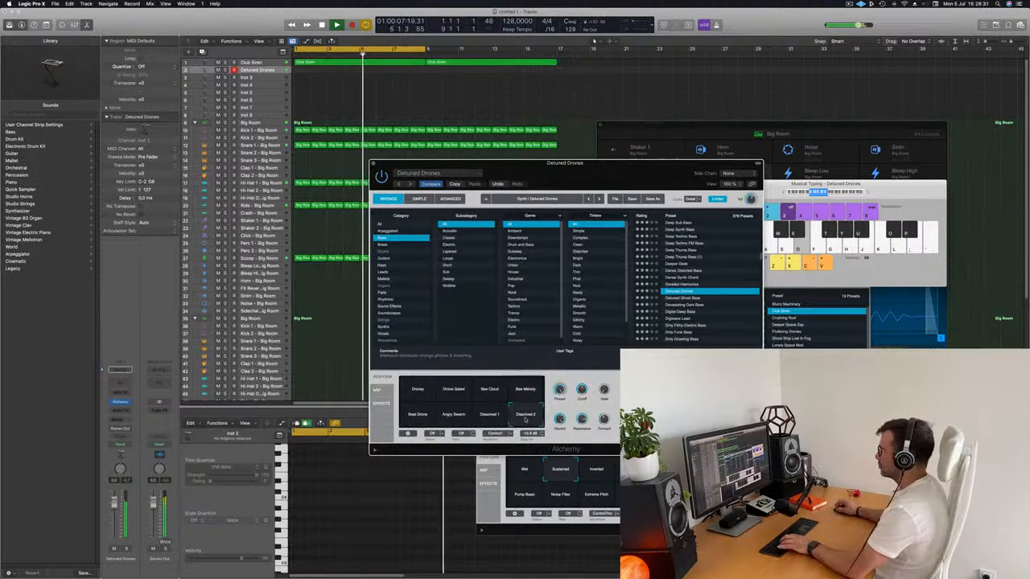
pyautogui.click(410, 390)
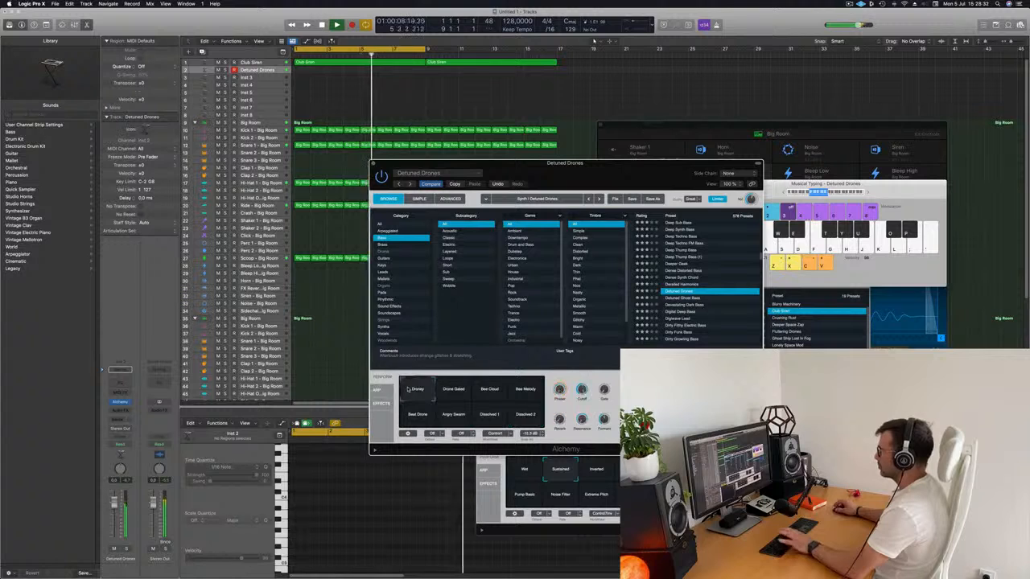
pyautogui.moveTo(607, 175); pyautogui.dragTo(648, 130)
pyautogui.press('l')
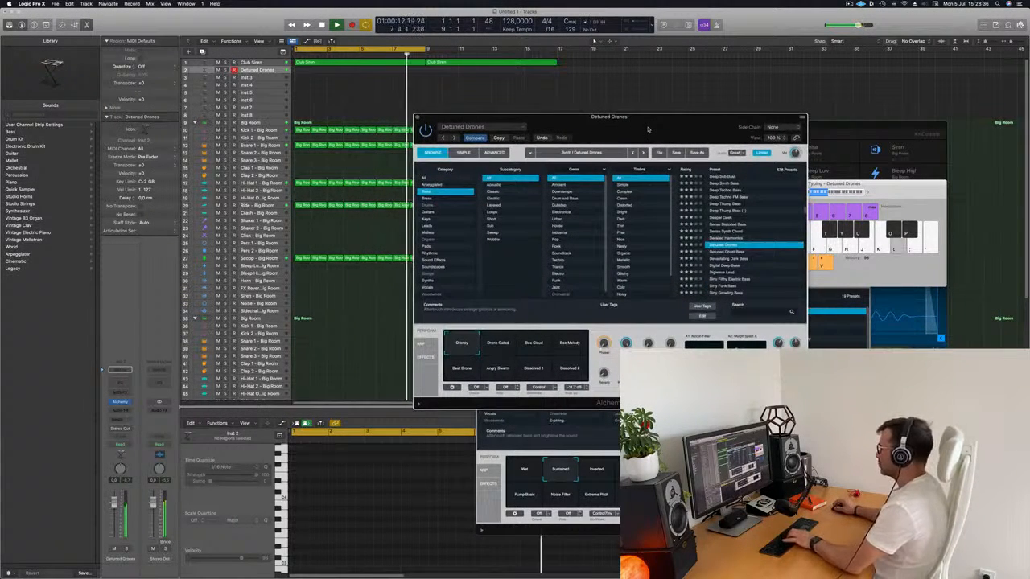
pyautogui.moveTo(643, 127); pyautogui.dragTo(598, 155)
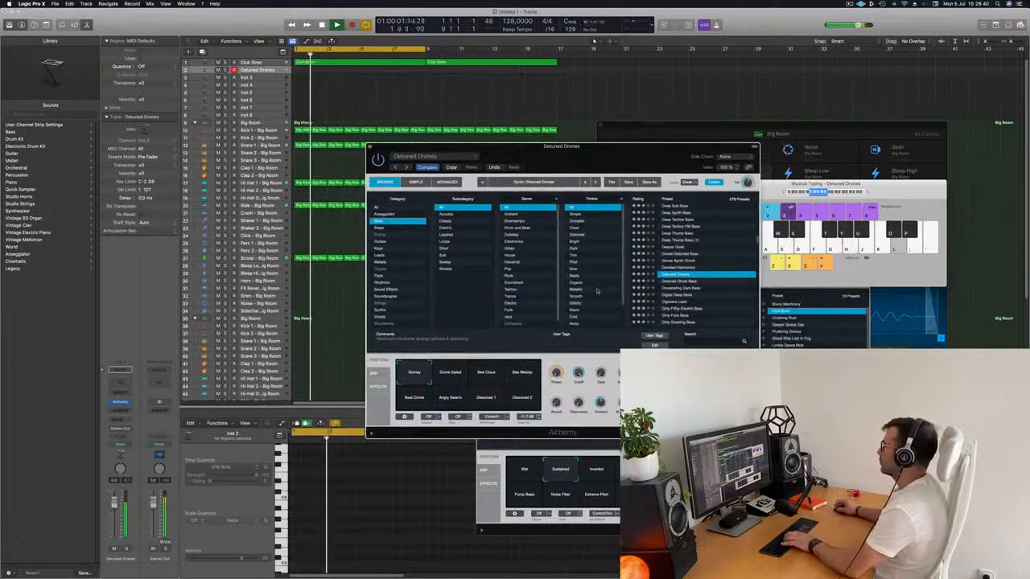
# Step: Audition the Detuned Ghost Bass and Devastating Dark Bass presets, trying the latter's Tremolo Grime and Thick Buzz snapshots
pyautogui.click(680, 282)
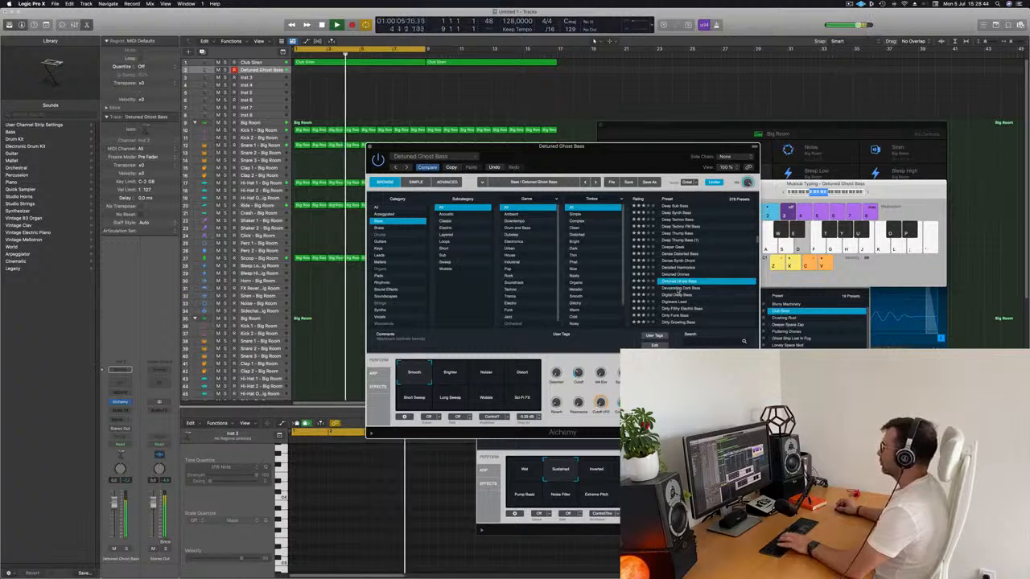
pyautogui.click(678, 288)
pyautogui.moveTo(621, 162); pyautogui.dragTo(696, 101)
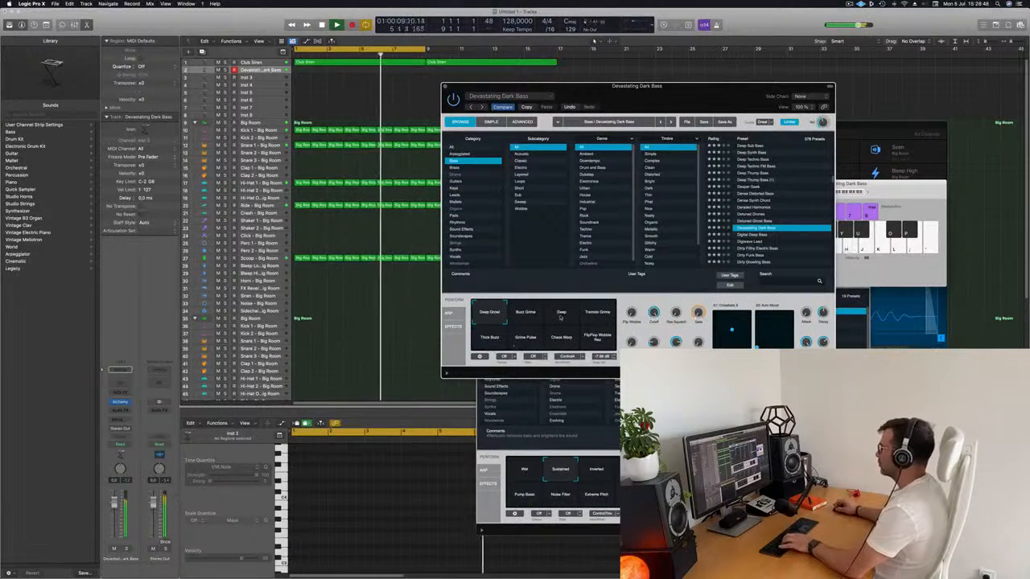
pyautogui.click(581, 313)
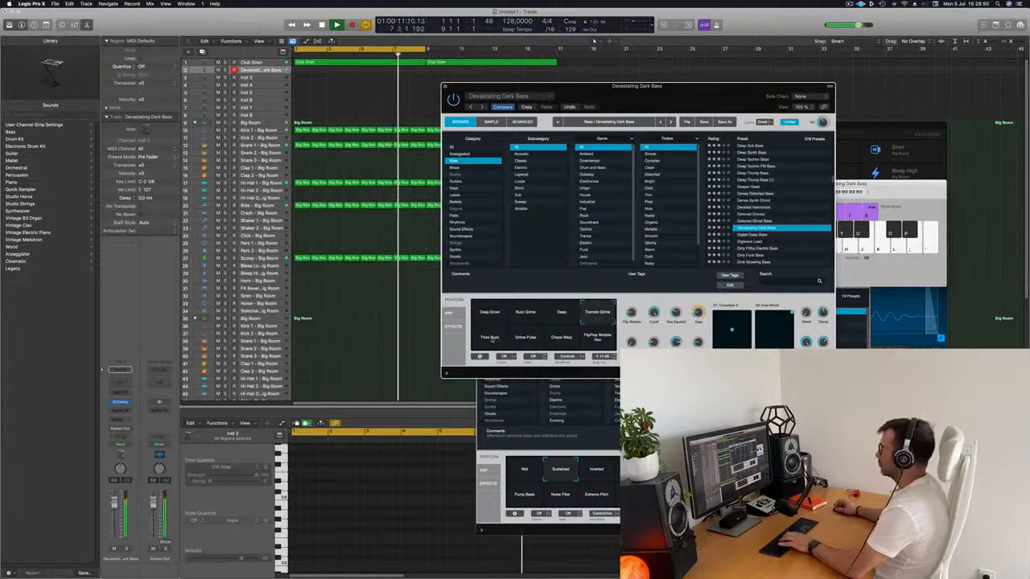
pyautogui.click(502, 336)
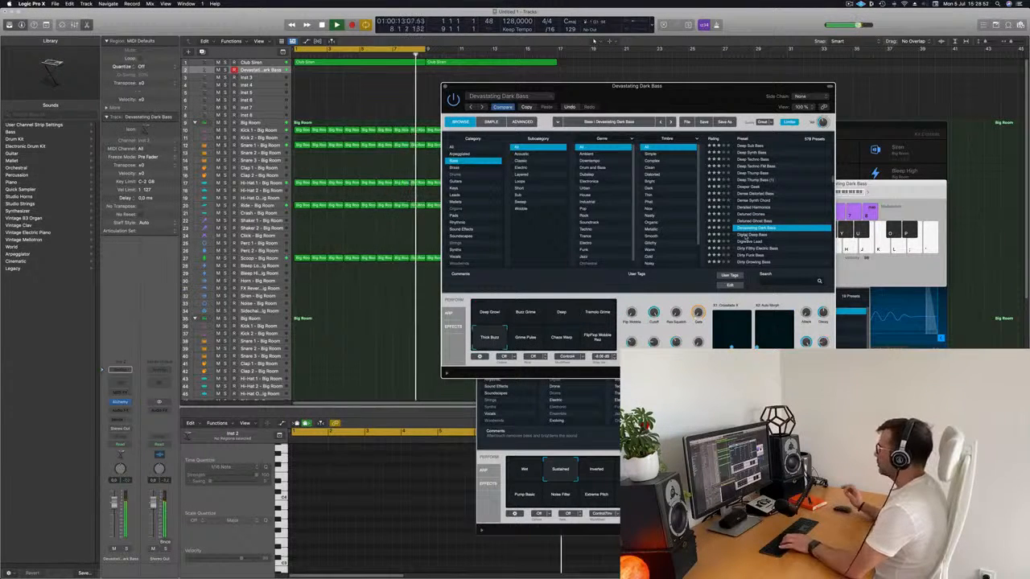
# Step: Load the Digital Deep Bass preset, select its Dubby snapshot and move the Alchemy window clear of the track regions
pyautogui.click(747, 235)
pyautogui.moveTo(672, 96); pyautogui.dragTo(612, 125)
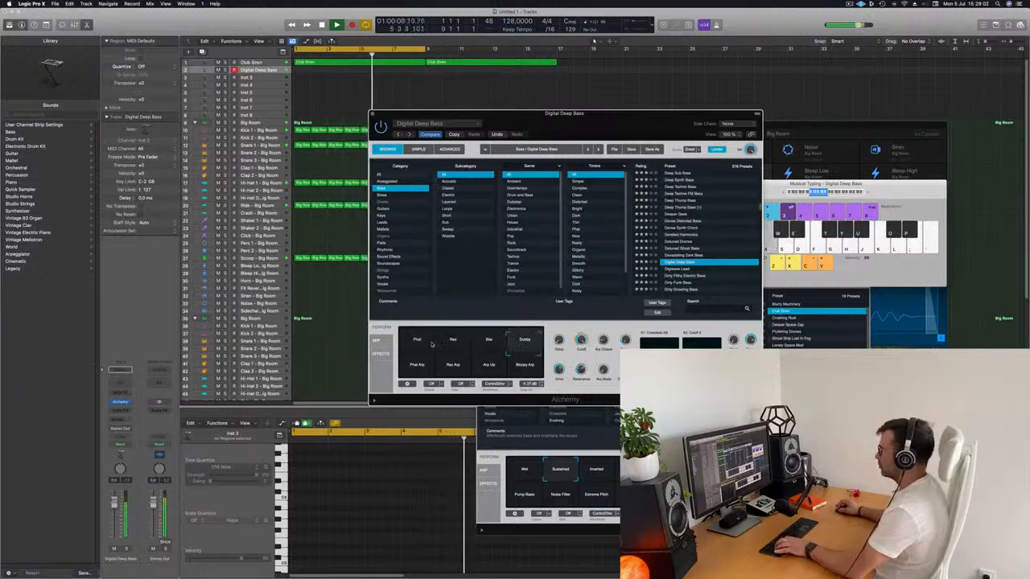
pyautogui.click(525, 339)
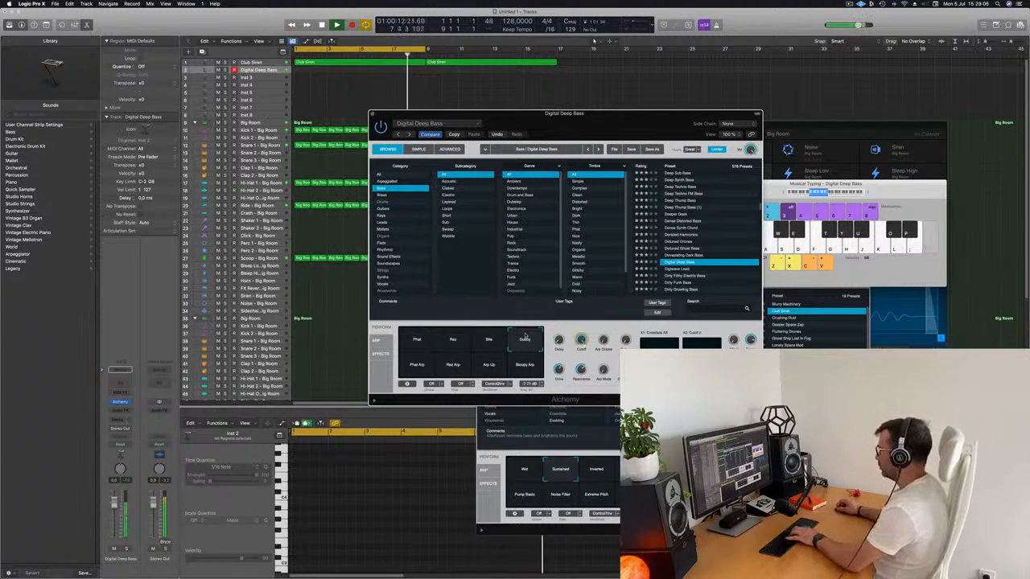
pyautogui.moveTo(647, 125); pyautogui.dragTo(706, 110)
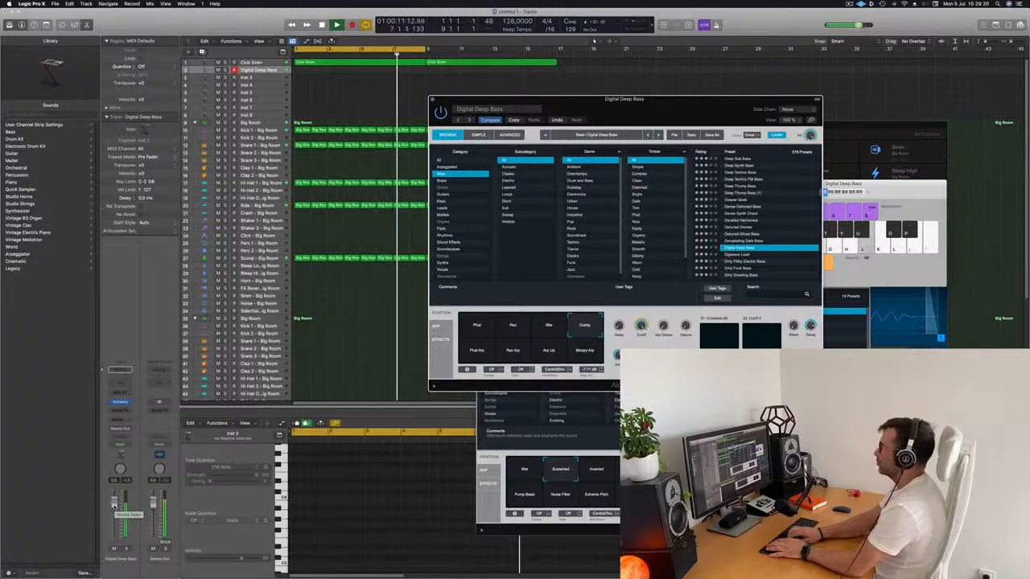
# Step: Record a rhythmic single-pitch bass pattern on the Digital Deep Bass track from bar 1 to about bar 7
pyautogui.press('j')
pyautogui.press('j')
pyautogui.press('r')
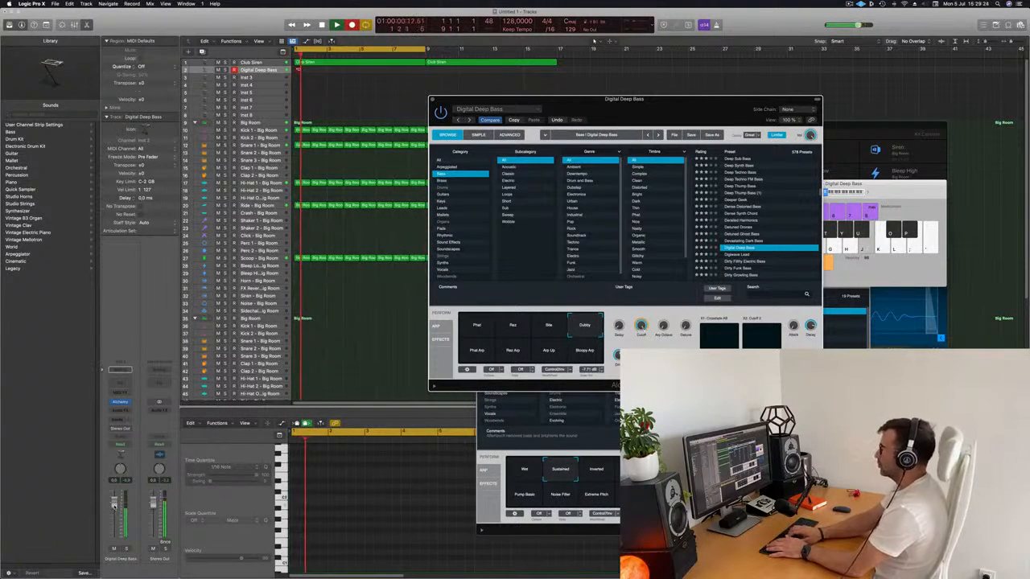
pyautogui.press('j')
pyautogui.press('j')
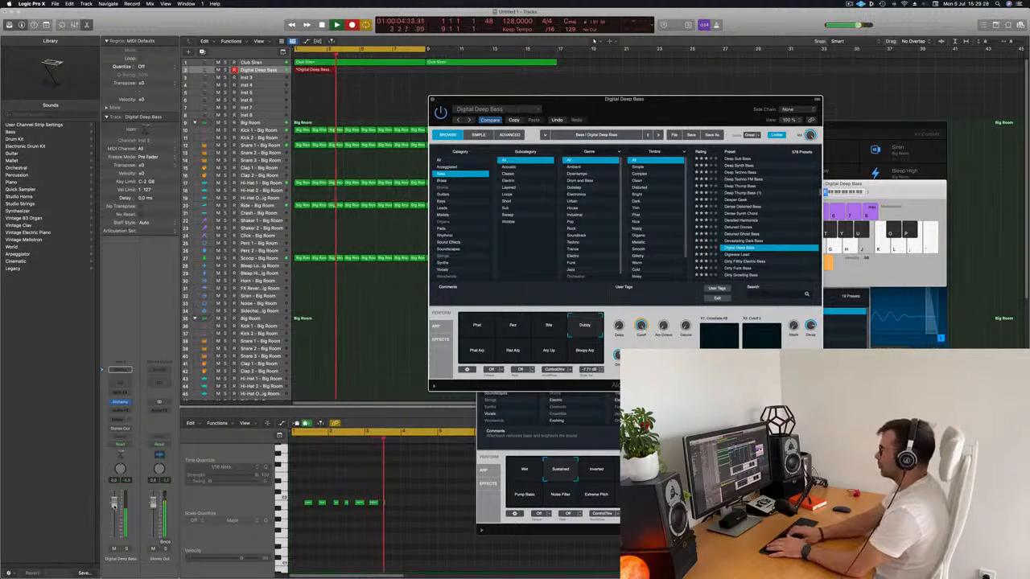
pyautogui.press('j')
pyautogui.press('j')
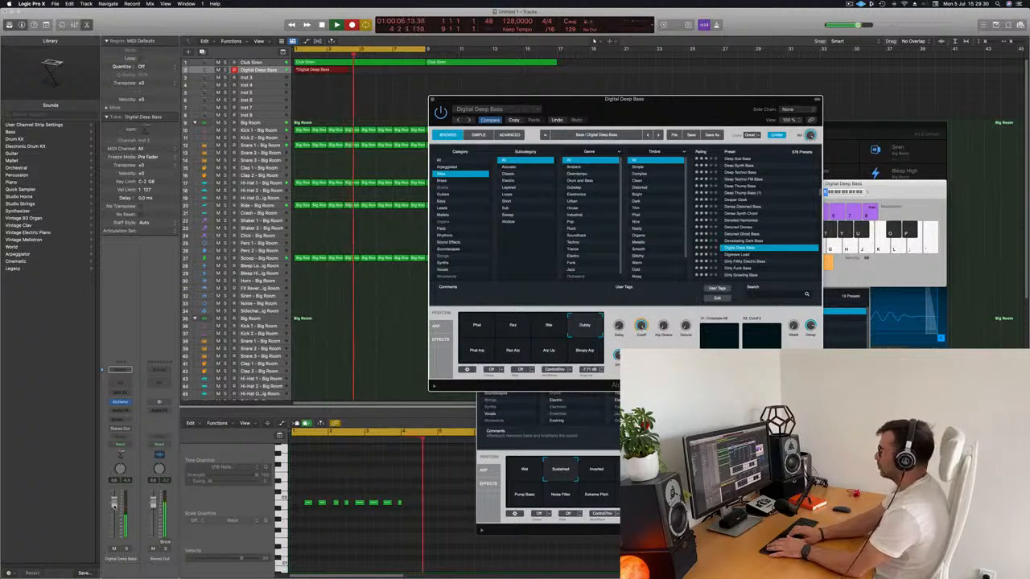
pyautogui.press('j')
pyautogui.press('j')
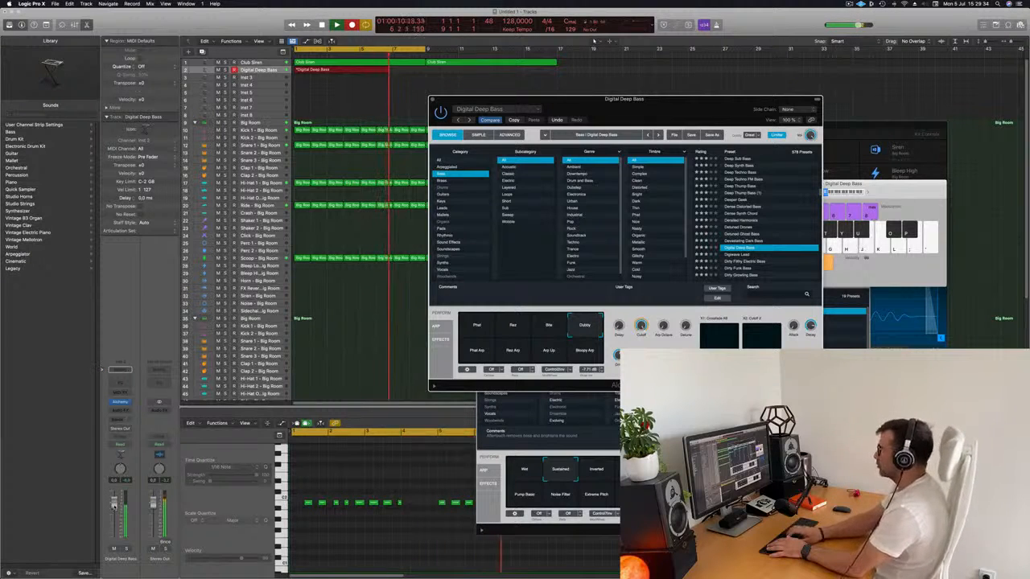
pyautogui.press('space')
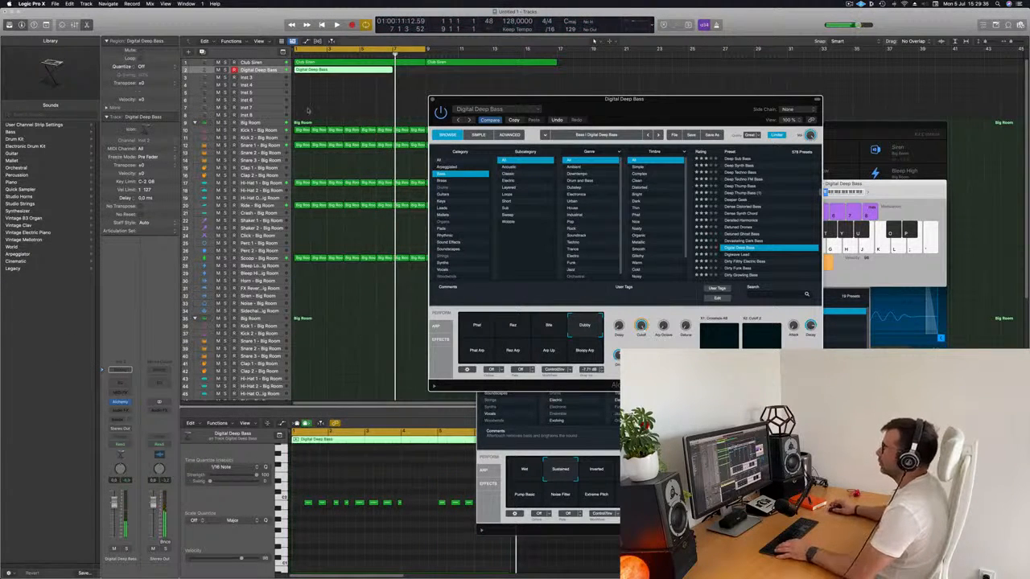
# Step: Split the Digital Deep Bass recording at bar 5, delete its first part and move the two-bar remainder to bar 1
pyautogui.keyDown('super'); pyautogui.doubleClick(359, 71); pyautogui.keyUp('super')
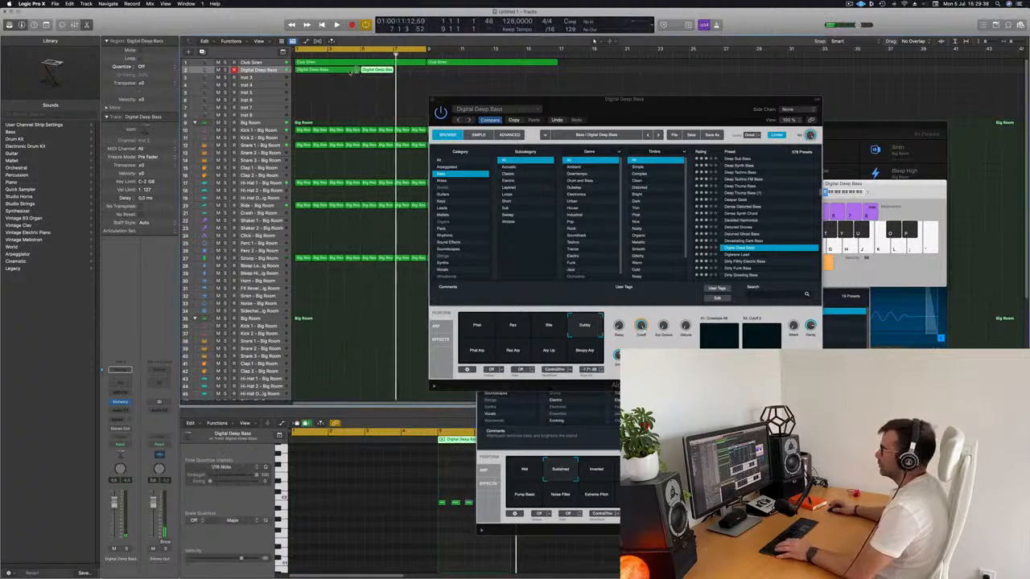
pyautogui.click(349, 71)
pyautogui.press('Delete')
pyautogui.moveTo(383, 70); pyautogui.dragTo(316, 70)
pyautogui.press('space')
# Step: Lengthen the last note of the two-bar bass pattern in the Piano Roll towards the end of the region
pyautogui.click(334, 486)
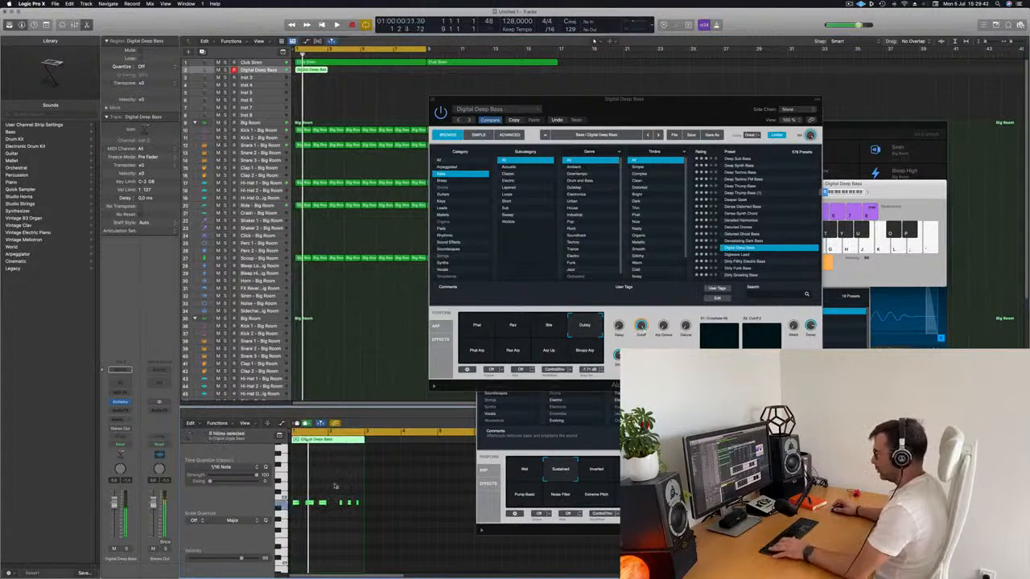
pyautogui.press('space')
pyautogui.press('super+Right')
pyautogui.press('super+Right')
pyautogui.press('super+Right')
pyautogui.press('super+Right')
pyautogui.press('super+Right')
pyautogui.press('super+Left')
pyautogui.press('super+Left')
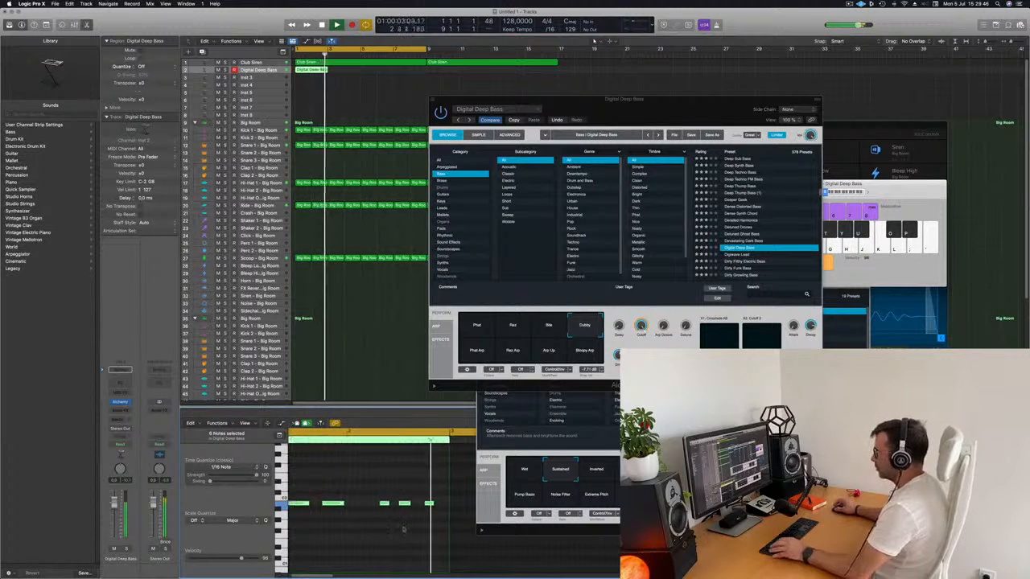
pyautogui.press('super+Right')
pyautogui.hscroll(2, 412, 510)
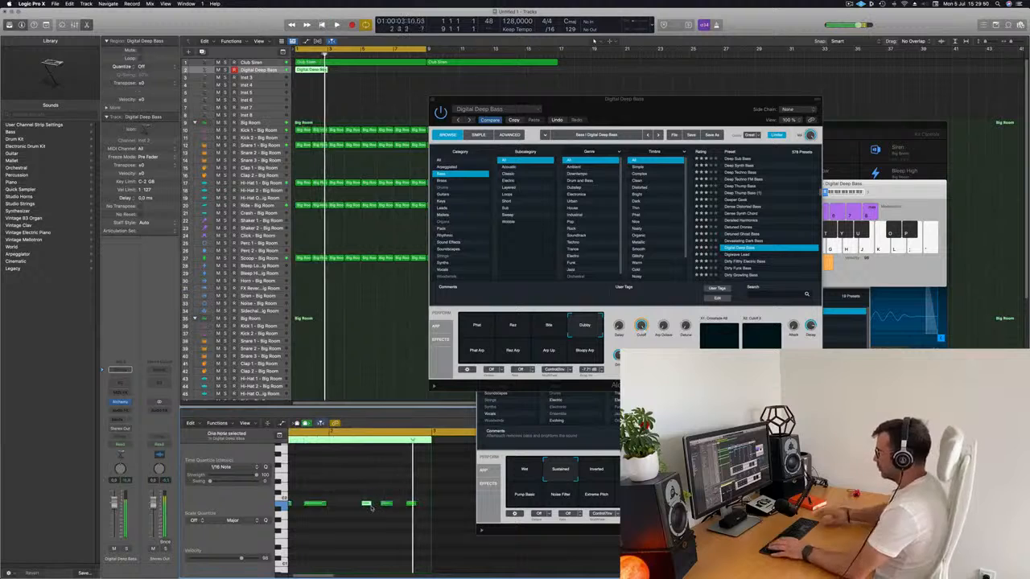
pyautogui.press('Return')
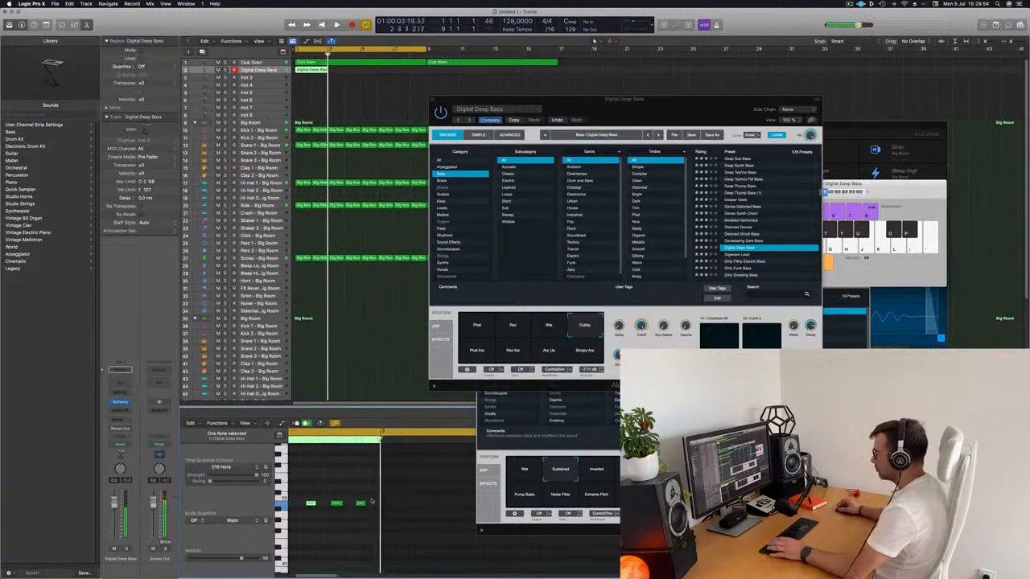
pyautogui.press('Return')
pyautogui.hscroll(6, 402, 505)
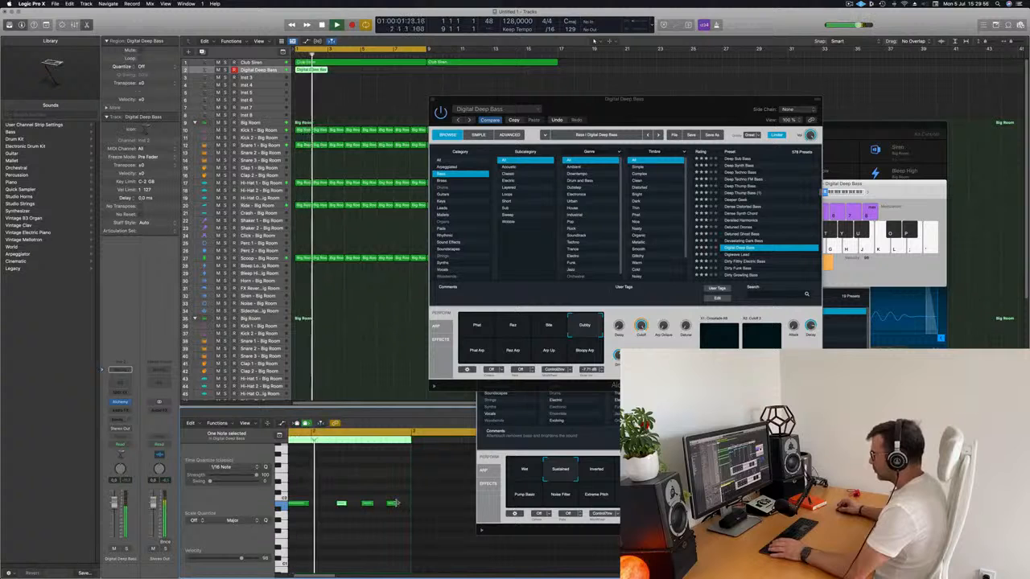
pyautogui.moveTo(396, 503); pyautogui.dragTo(405, 506)
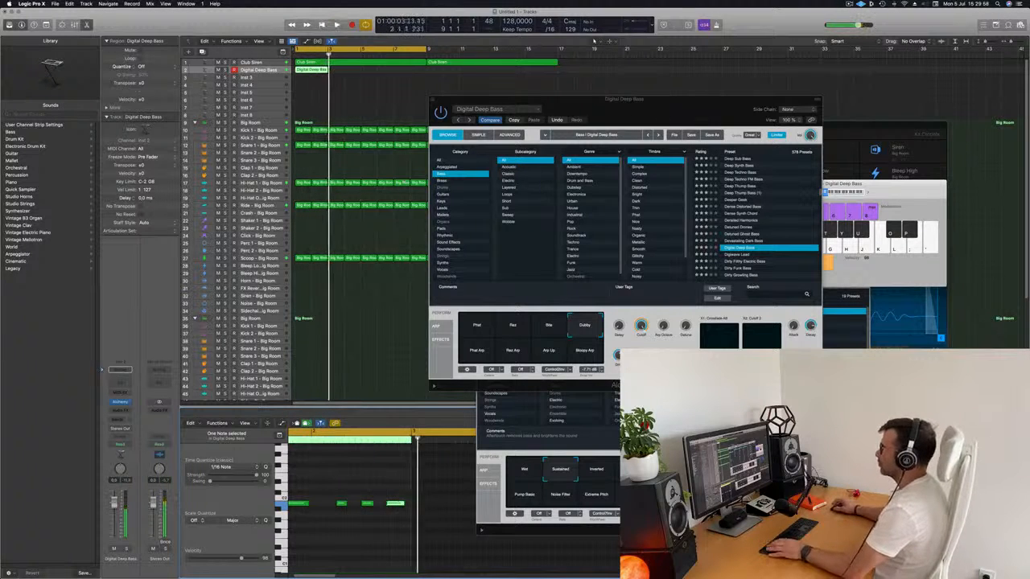
# Step: Repeat the two-bar Digital Deep Bass region up to bar 17 and move the Alchemy window clear of the copies
pyautogui.press('space')
pyautogui.click(311, 69)
pyautogui.press('super+r')
pyautogui.press('super+r')
pyautogui.press('super+r')
pyautogui.press('super+r')
pyautogui.press('super+r')
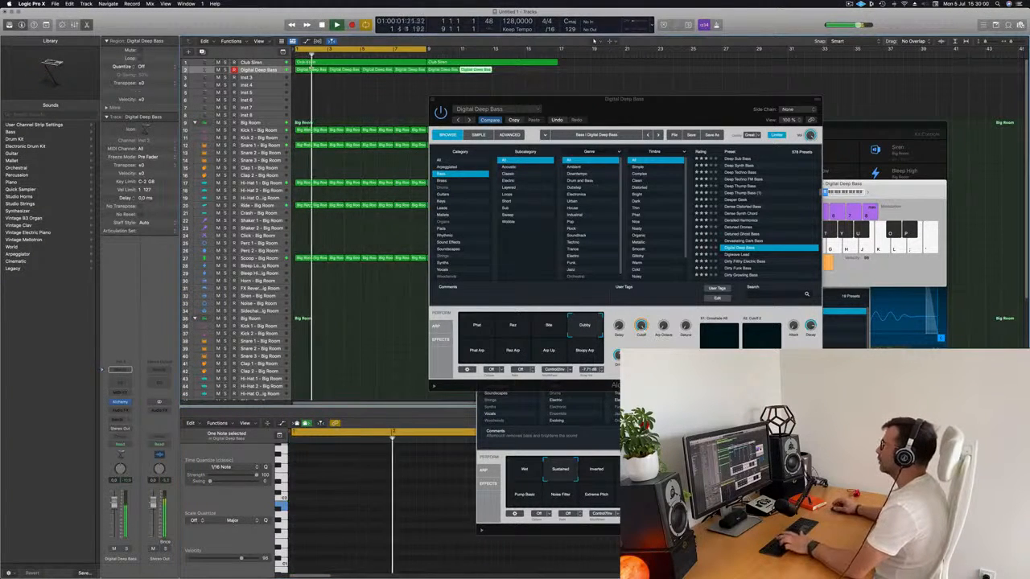
pyautogui.moveTo(604, 110); pyautogui.dragTo(655, 102)
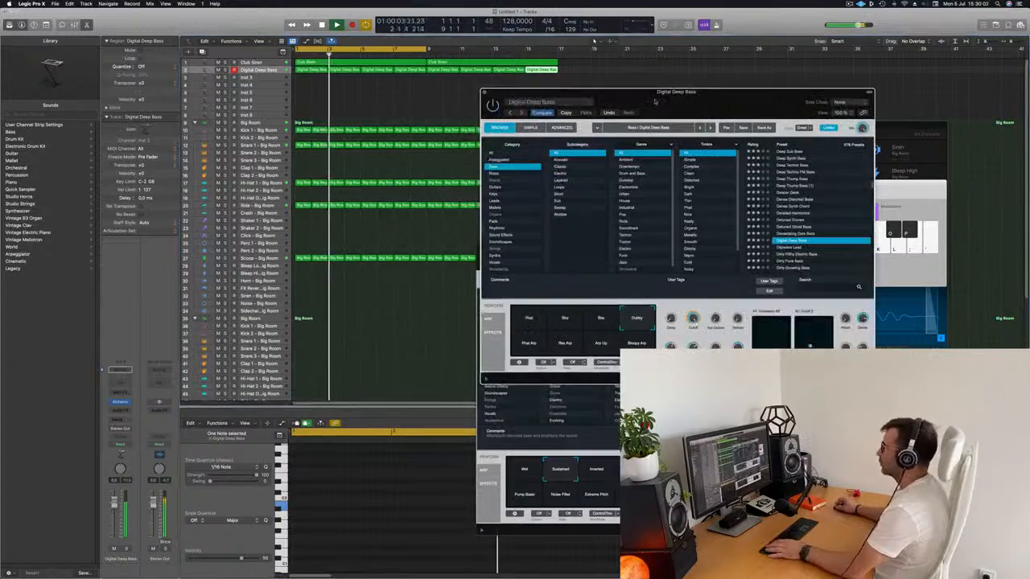
# Step: Audition Digital Deep Bass's Phat, Bite and Dubby snapshots against the looping track from bar 1
pyautogui.click(265, 71)
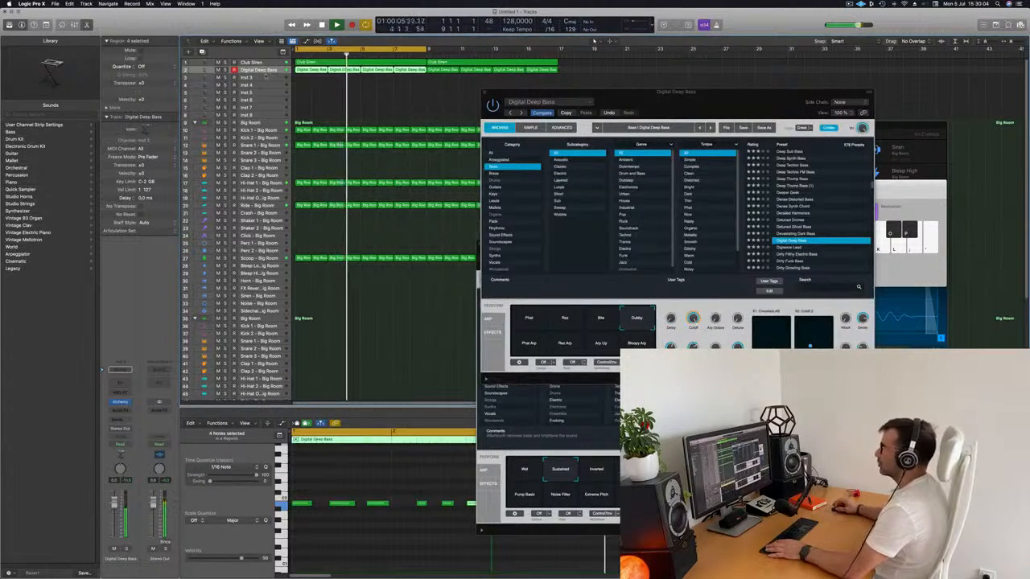
pyautogui.moveTo(638, 103)
pyautogui.mouseDown()
pyautogui.moveTo(680, 114)
pyautogui.moveTo(543, 117)
pyautogui.moveTo(650, 95)
pyautogui.moveTo(640, 118)
pyautogui.mouseUp()
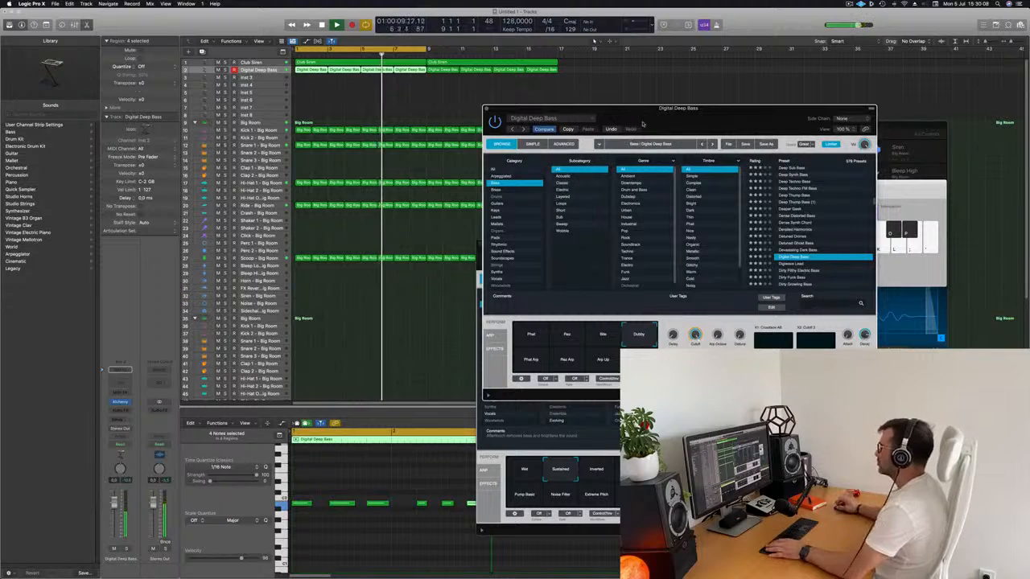
pyautogui.press('Return')
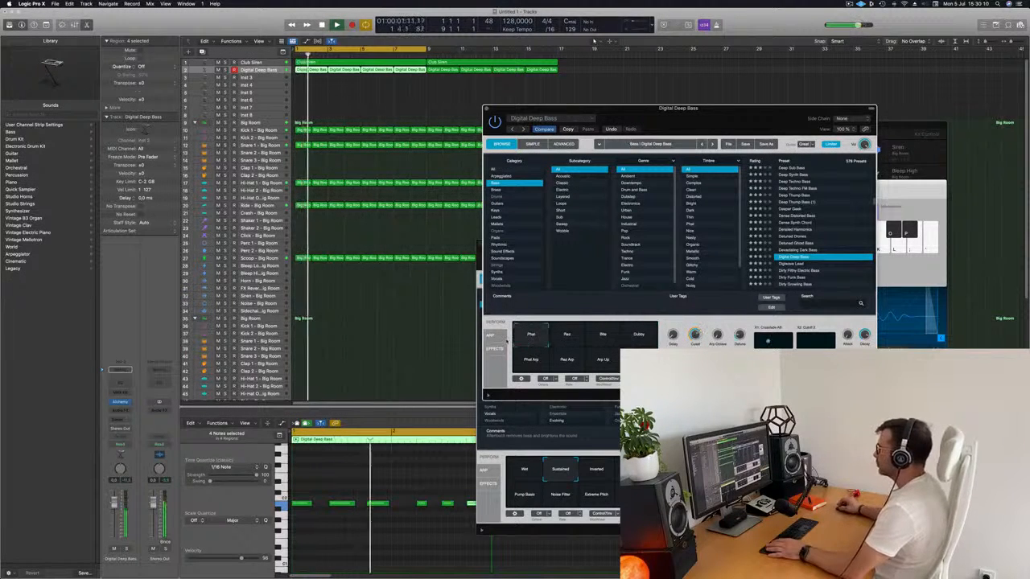
pyautogui.press('Return')
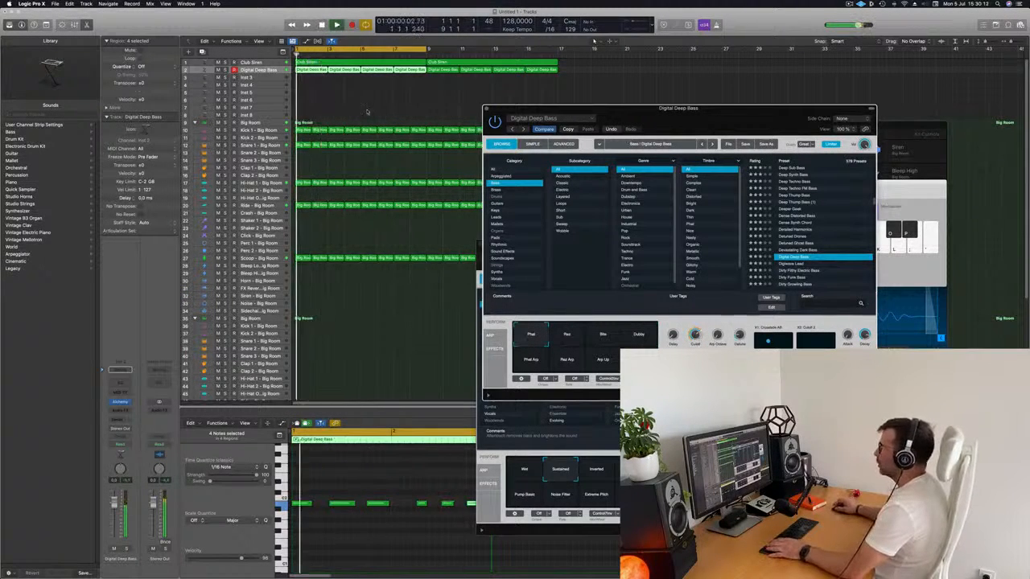
pyautogui.click(258, 71)
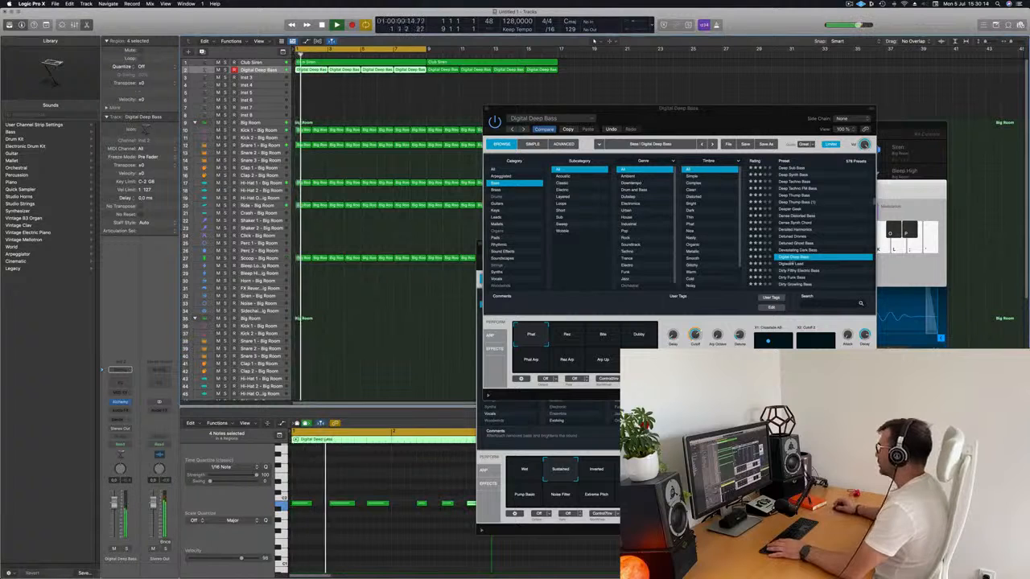
pyautogui.click(602, 336)
pyautogui.click(639, 336)
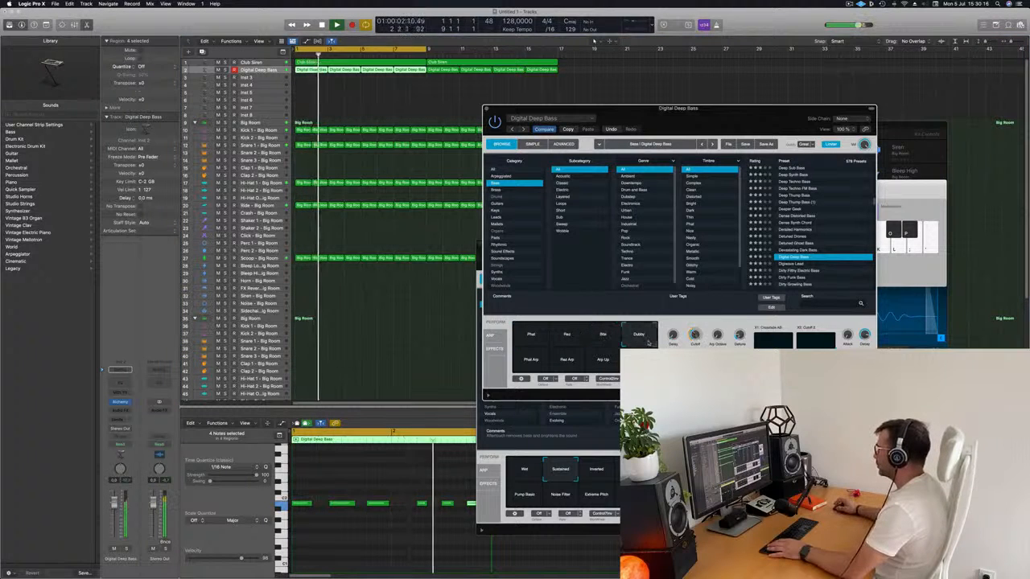
pyautogui.press('Return')
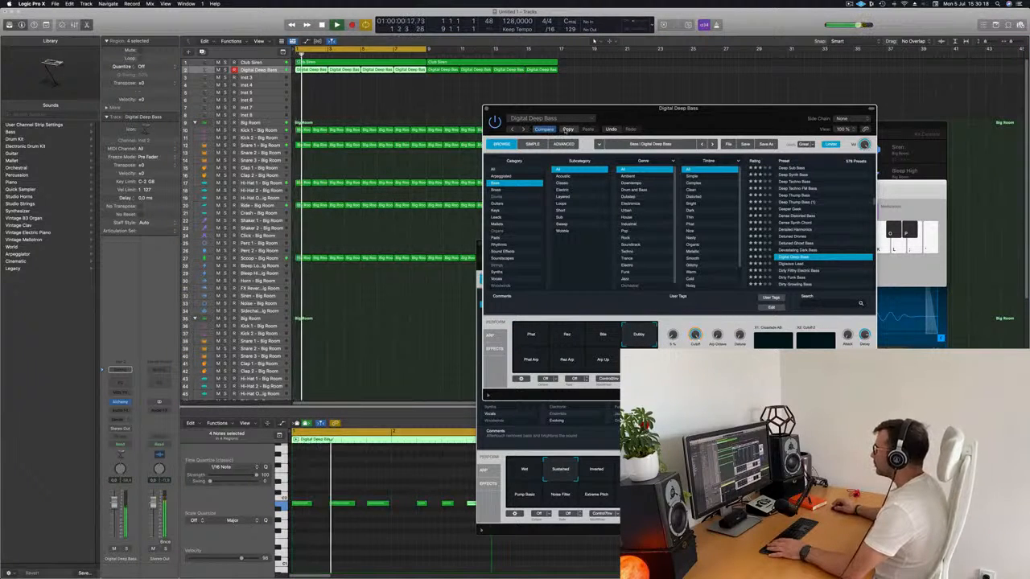
# Step: Audition the bass presets from Digiwave Lead through Dirty Wow Bass to Disturbed Drone, trying the latter's Darker snapshot
pyautogui.click(789, 264)
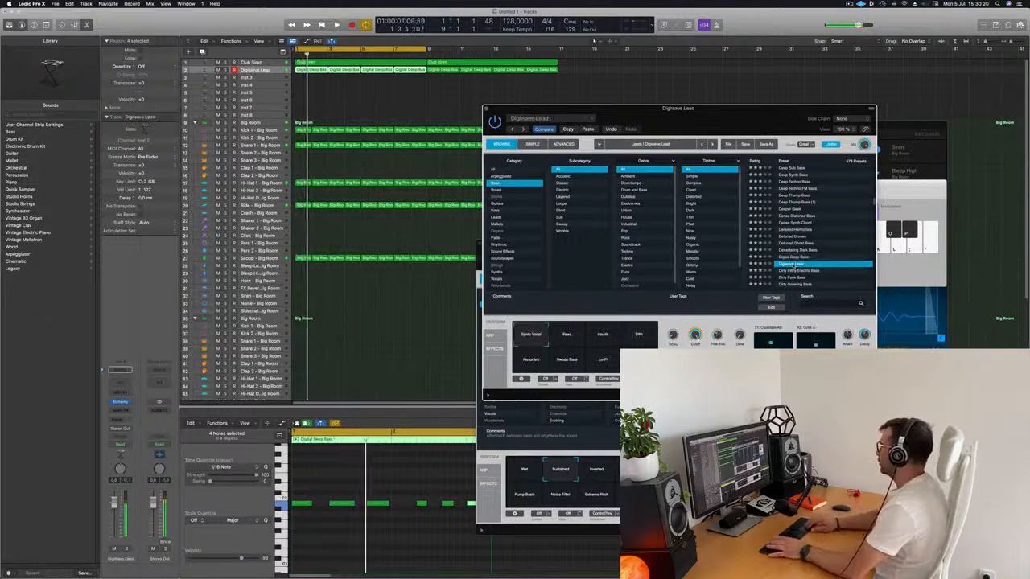
pyautogui.press('Down')
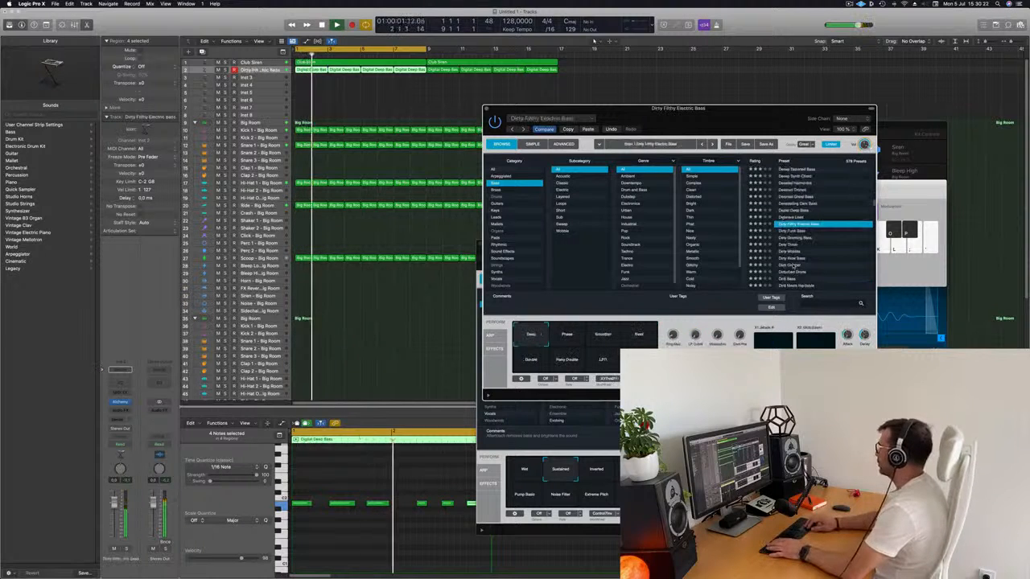
pyautogui.press('Down')
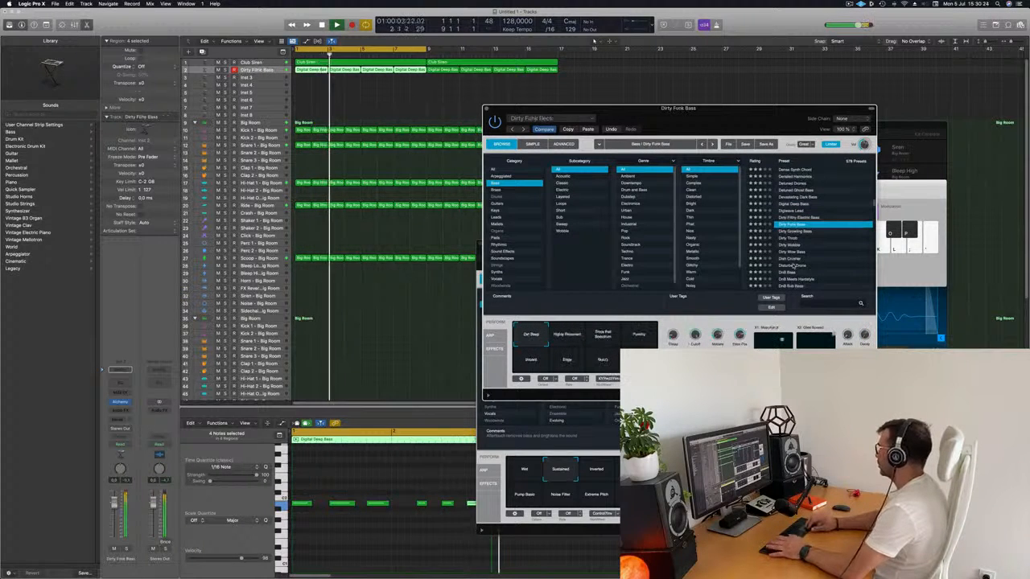
pyautogui.press('Down')
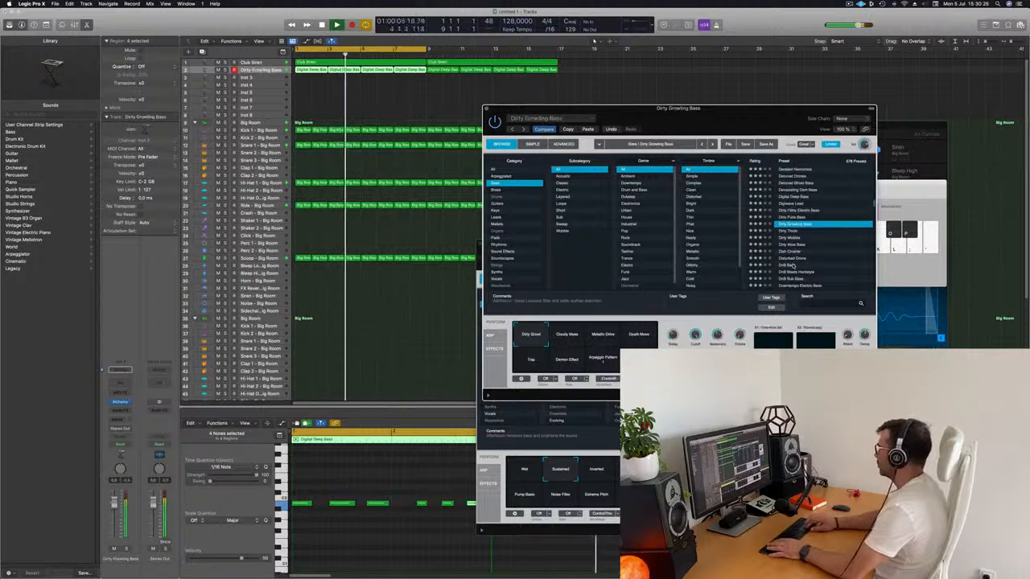
pyautogui.press('Down')
pyautogui.press('Down')
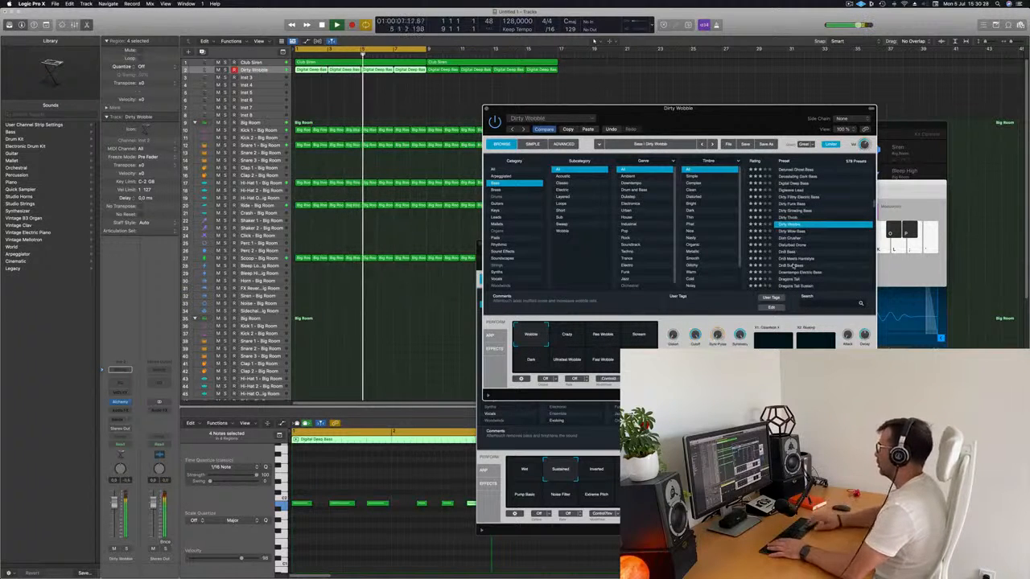
pyautogui.press('Down')
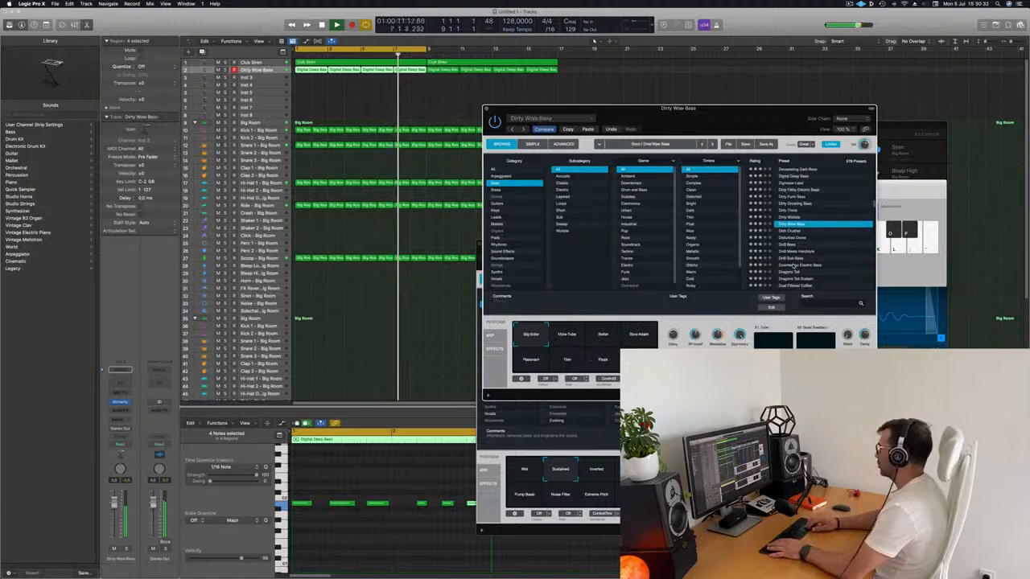
pyautogui.press('Down')
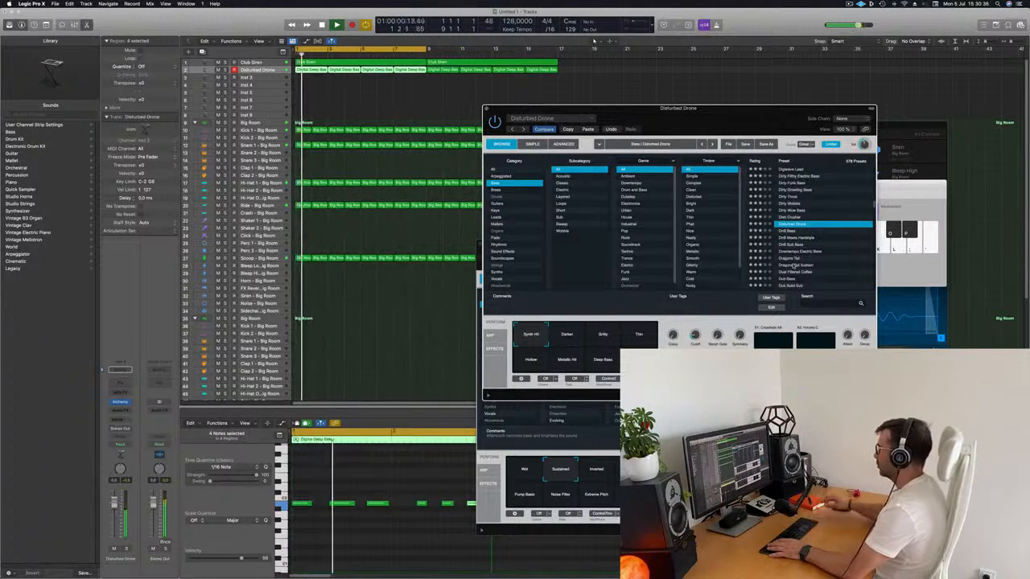
pyautogui.click(564, 340)
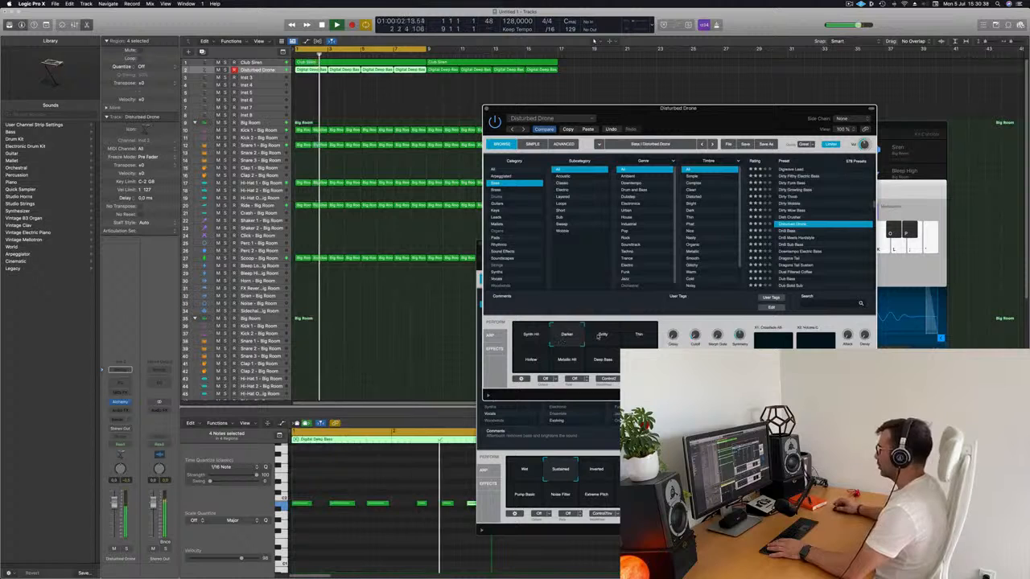
# Step: Audition the DnB Bass, DnB Sub Bass, Downtempo Electric Bass, Dragons Tail, Dragons Tail Sustain and Dual Filtered Coffee presets
pyautogui.moveTo(708, 109)
pyautogui.mouseDown()
pyautogui.moveTo(534, 202)
pyautogui.moveTo(681, 90)
pyautogui.moveTo(696, 105)
pyautogui.mouseUp()
pyautogui.click(774, 228)
pyautogui.click(777, 241)
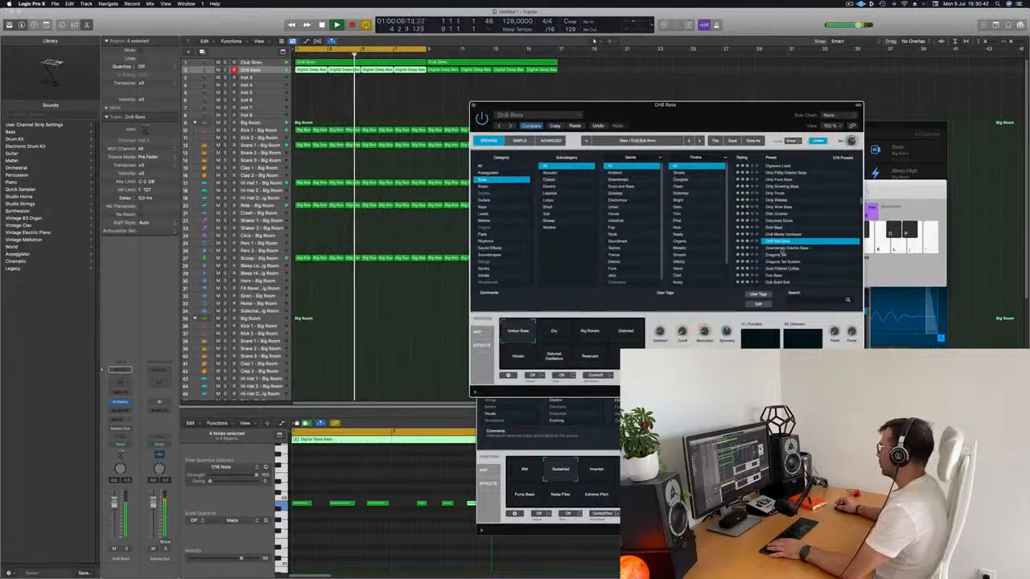
pyautogui.click(782, 248)
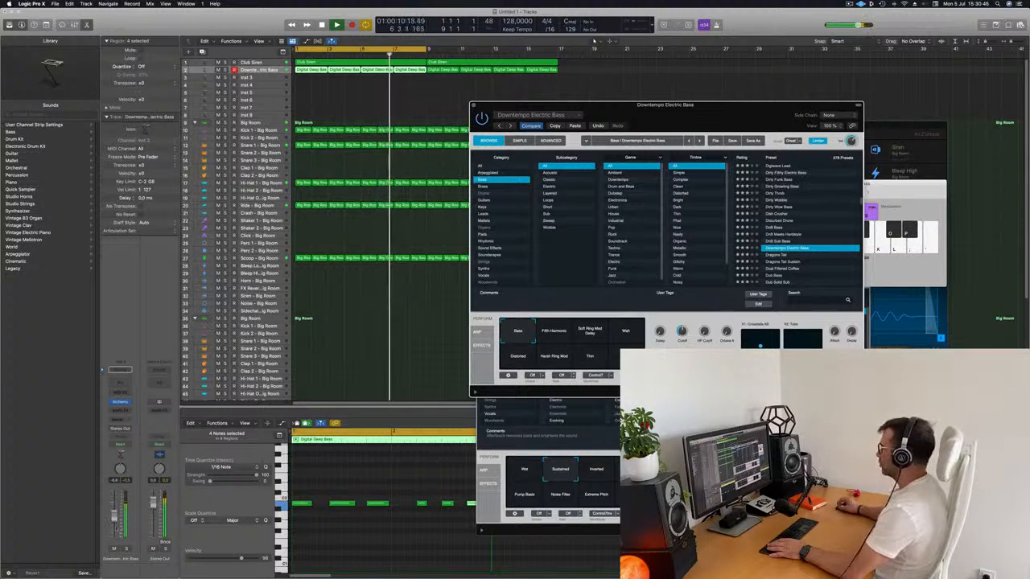
pyautogui.click(778, 256)
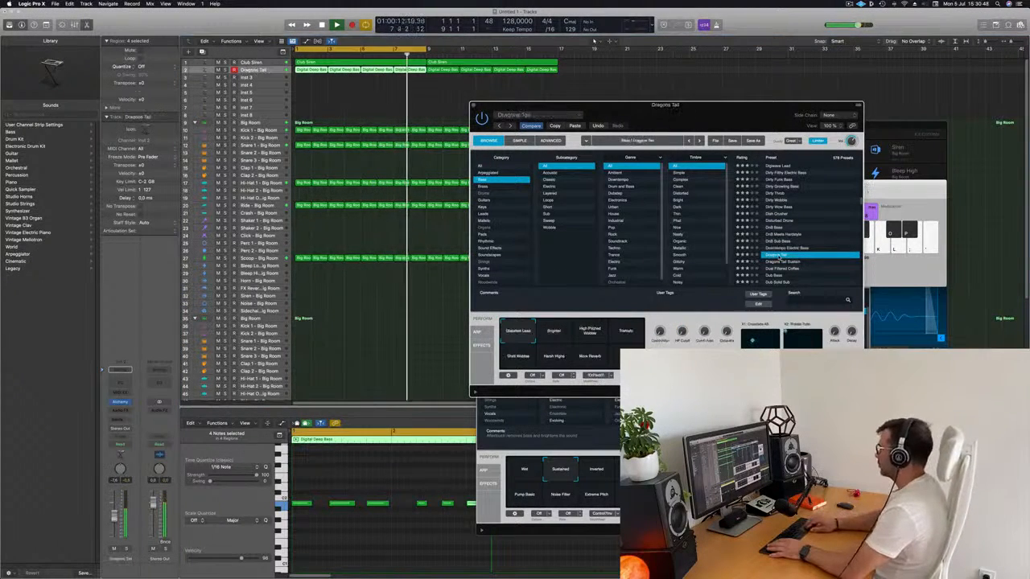
pyautogui.press('Down')
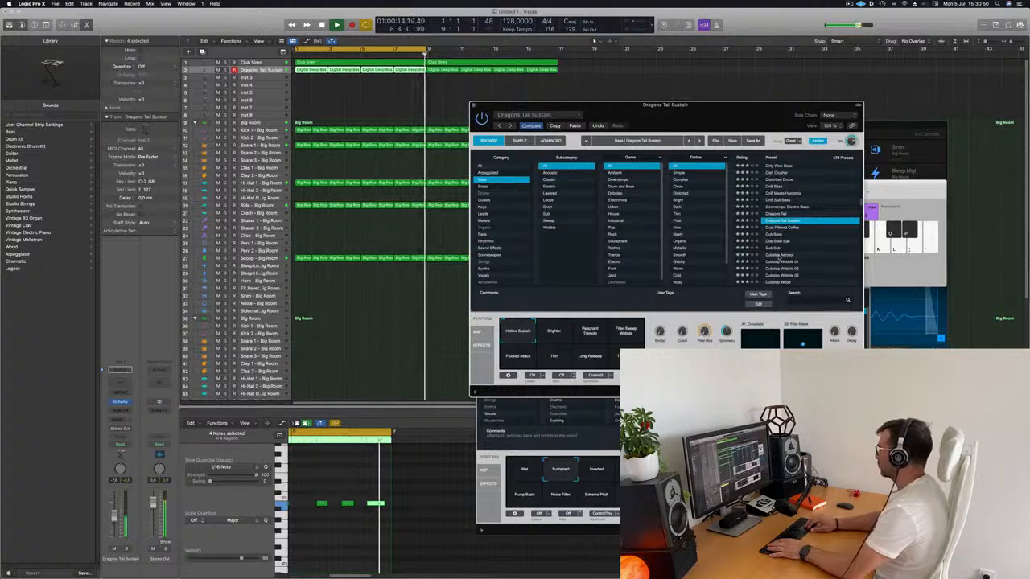
pyautogui.press('Down')
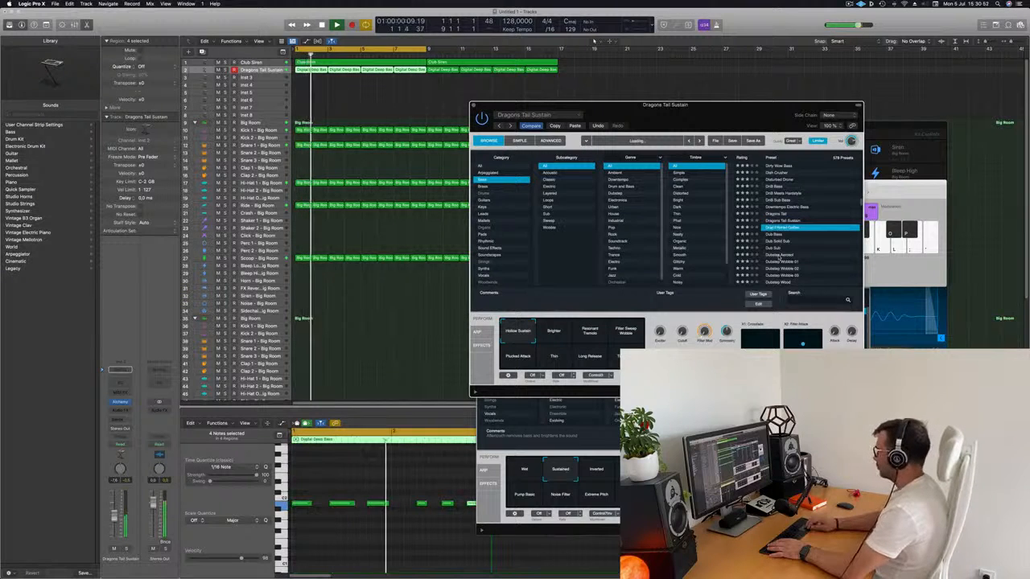
# Step: Load the Dub Bass preset on the bass track and raise the track's volume slightly
pyautogui.press('Down')
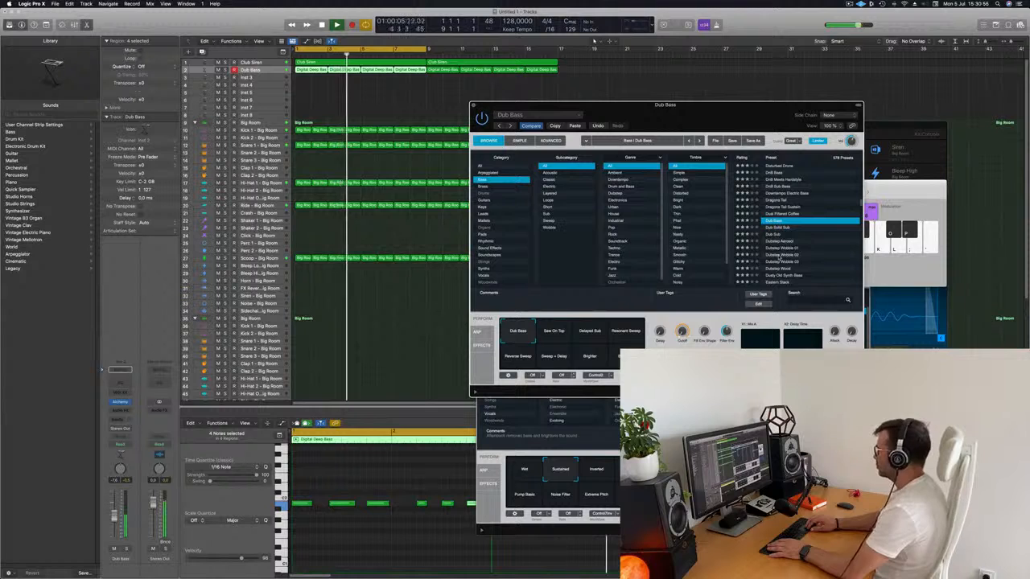
pyautogui.press('space')
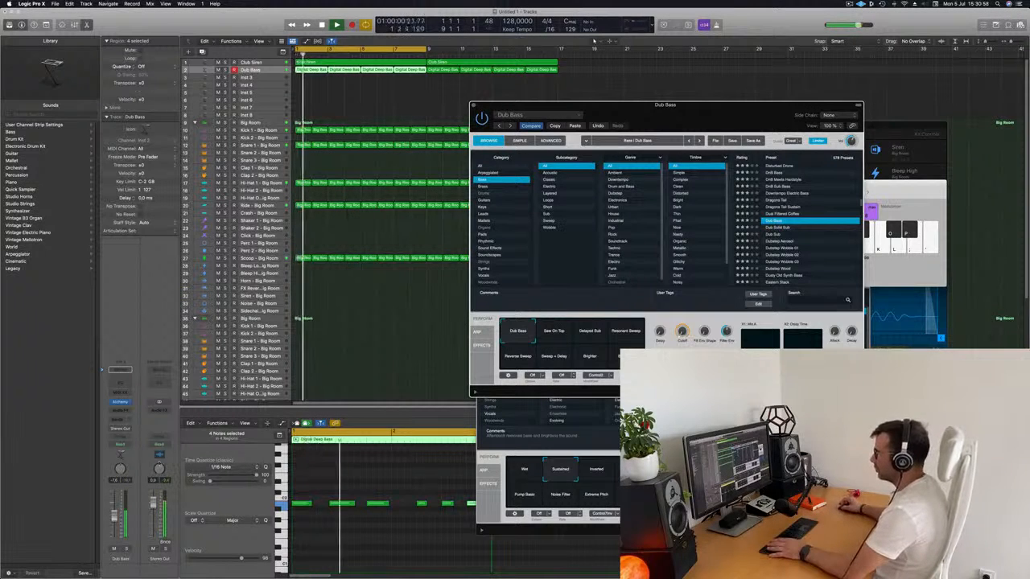
pyautogui.moveTo(114, 518); pyautogui.dragTo(115, 512)
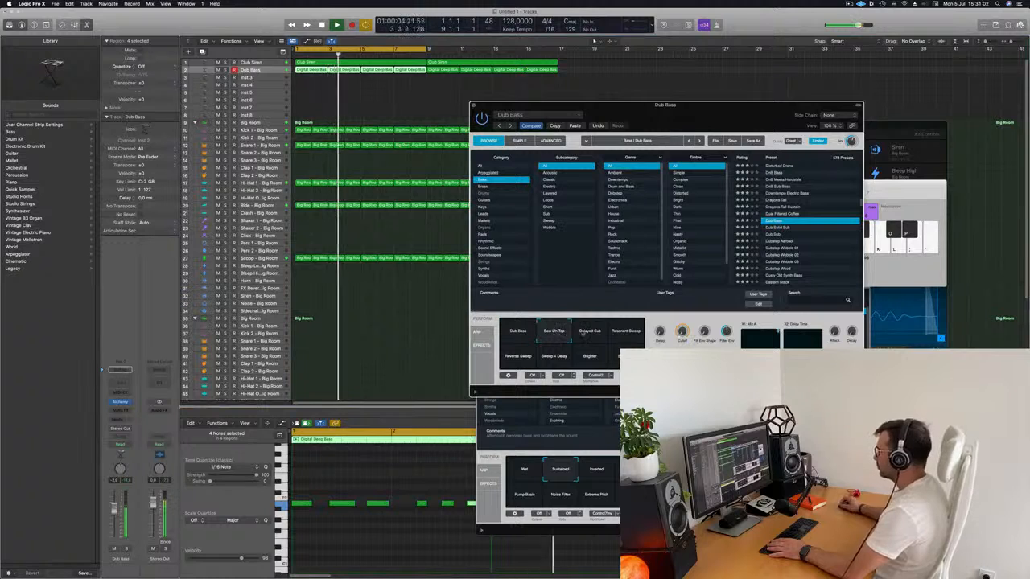
# Step: Compare Dub Bass's snapshots, including Delayed Sub, Resonant Sweep, Reverse Sweep, Sweep + Delay and Brighter, and settle on Dub Bass
pyautogui.click(592, 333)
pyautogui.click(626, 334)
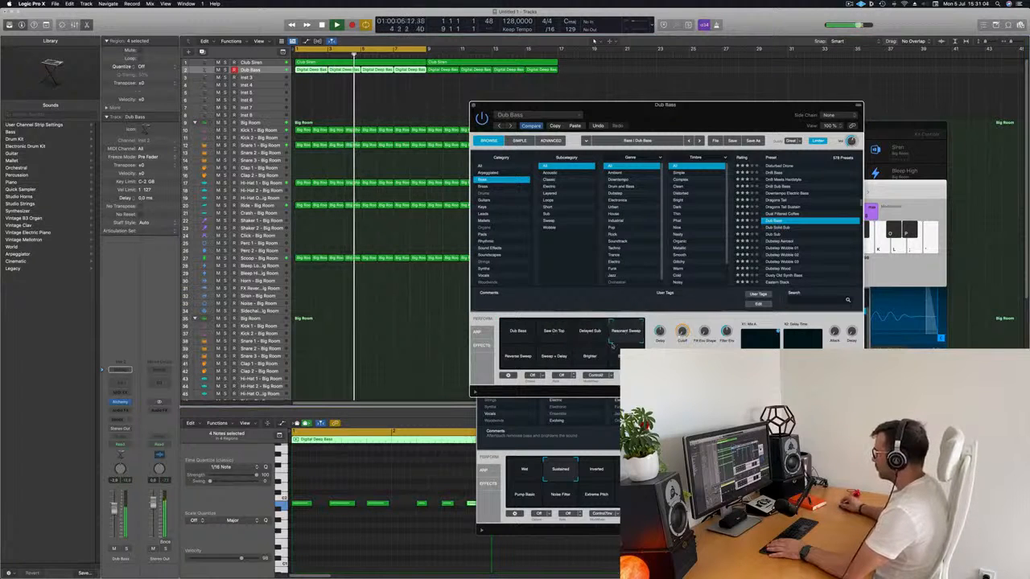
pyautogui.click(520, 359)
pyautogui.click(558, 360)
pyautogui.click(593, 359)
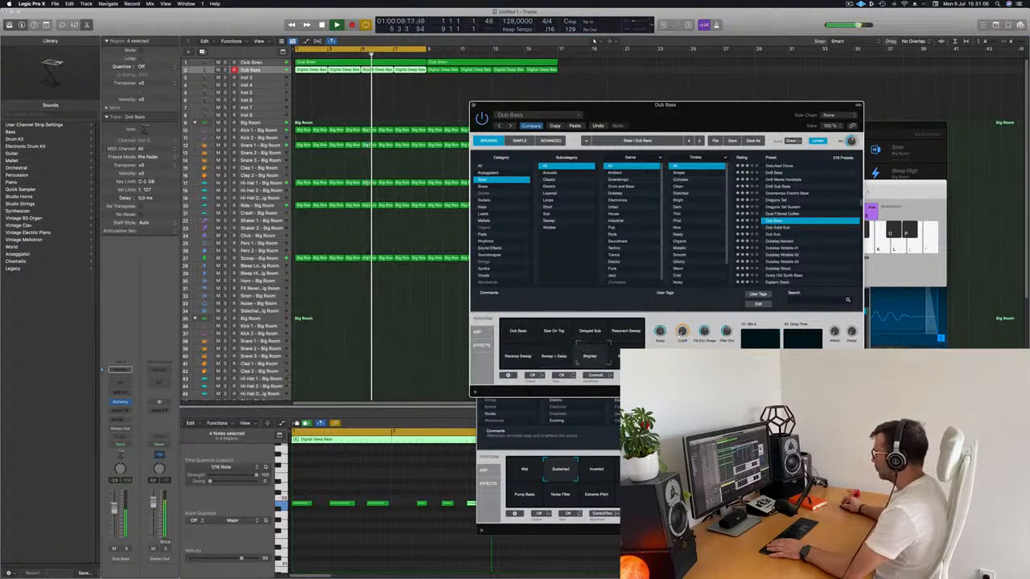
pyautogui.click(626, 359)
pyautogui.click(521, 332)
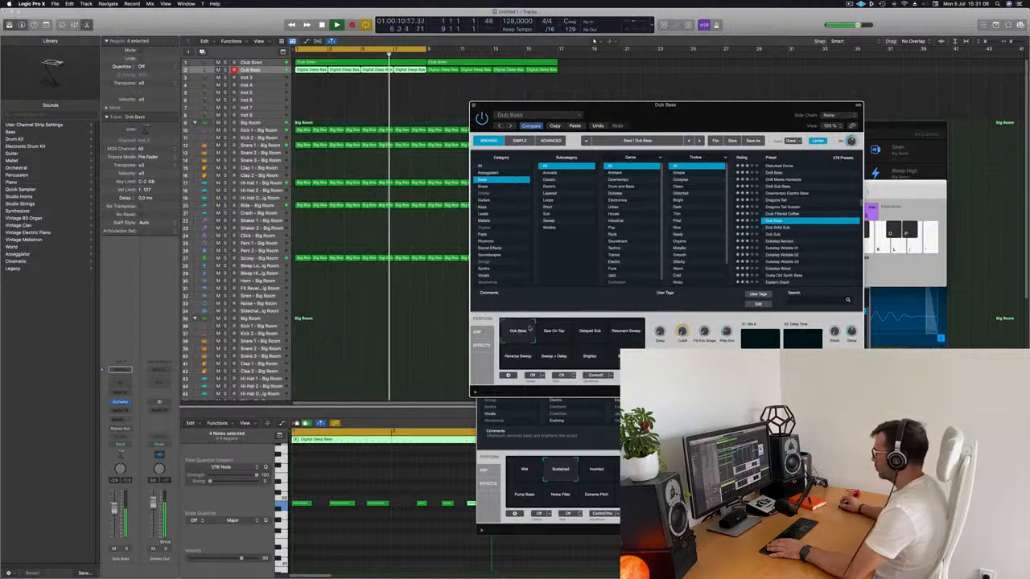
# Step: Close the Dub Bass Alchemy window and deselect the bass regions
pyautogui.moveTo(664, 133); pyautogui.dragTo(628, 141)
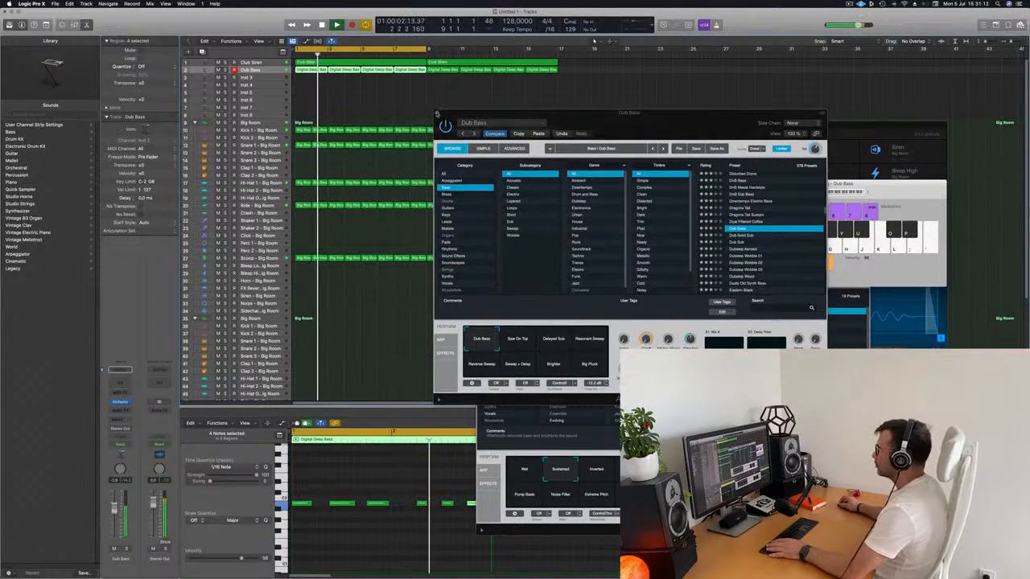
pyautogui.click(438, 112)
pyautogui.click(372, 249)
# Step: Load the Deep Tech drum kit on the second, empty Big Room kit track
pyautogui.scroll(-3, 371, 252)
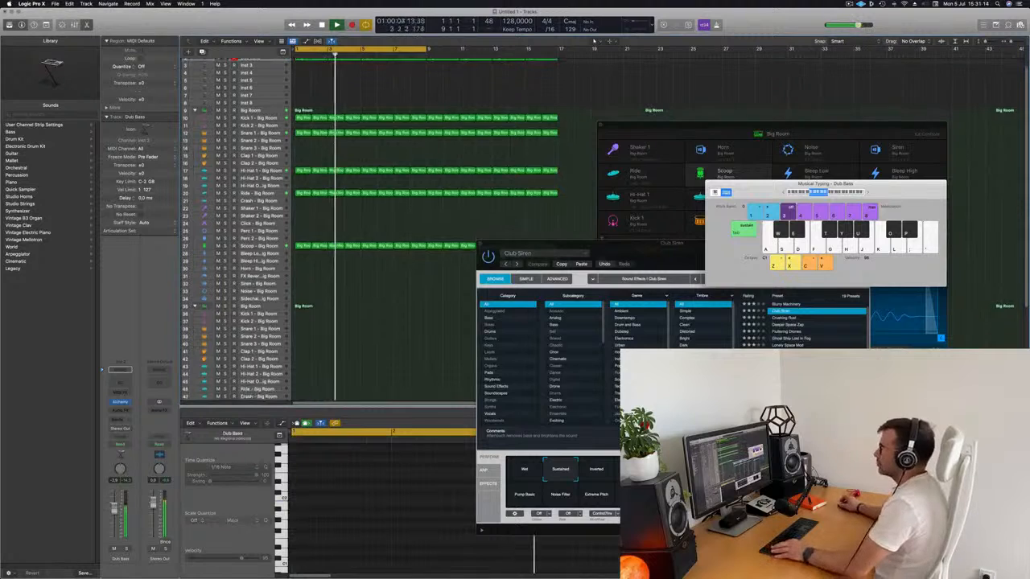
pyautogui.scroll(-3, 371, 252)
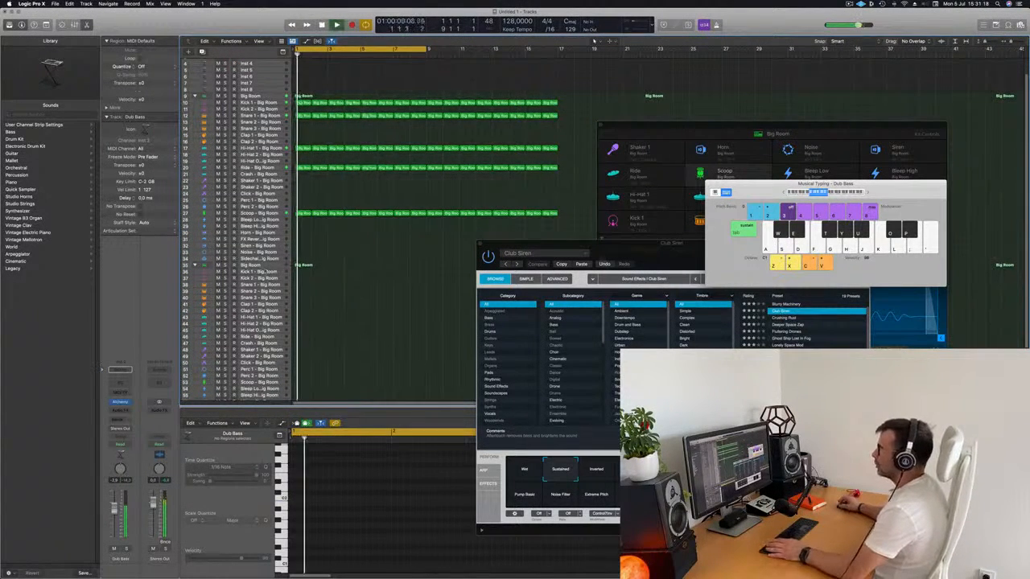
pyautogui.click(258, 265)
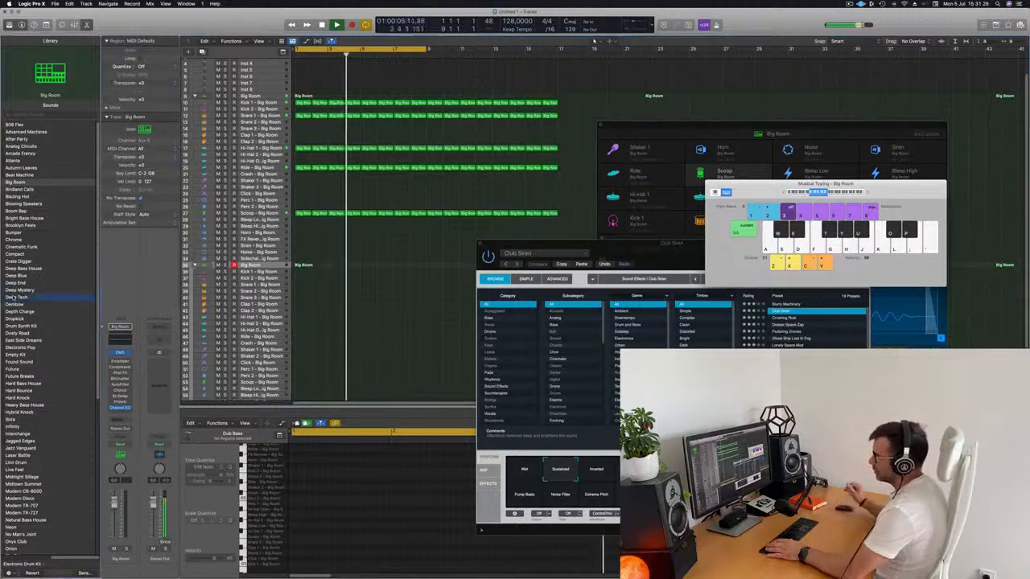
pyautogui.click(14, 297)
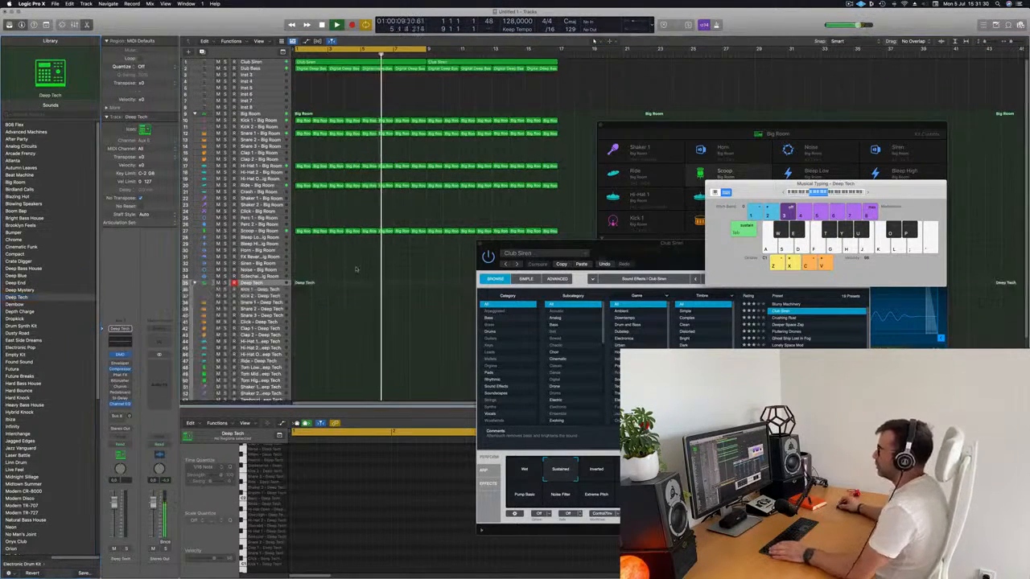
# Step: Try copying the first Kick 1 - Big Room region to the Boop - Deep Tech track at bar 1
pyautogui.click(300, 95)
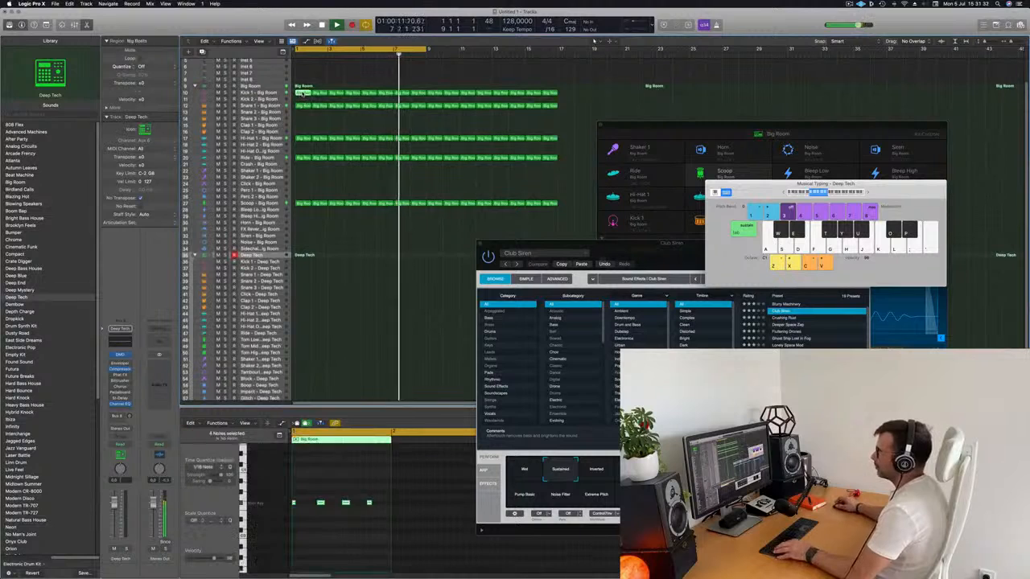
pyautogui.moveTo(300, 95); pyautogui.dragTo(302, 387)
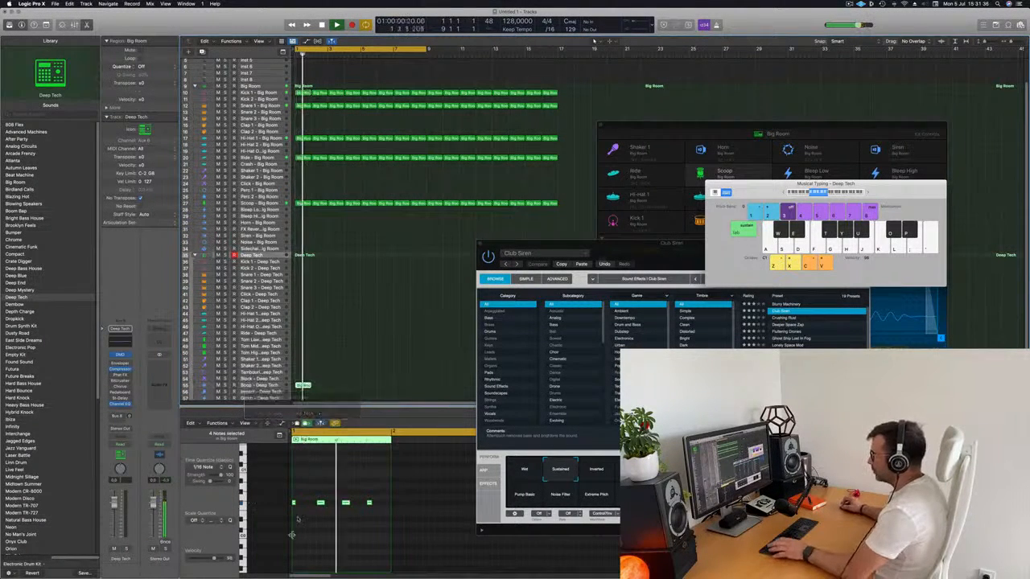
pyautogui.scroll(1, 338, 547)
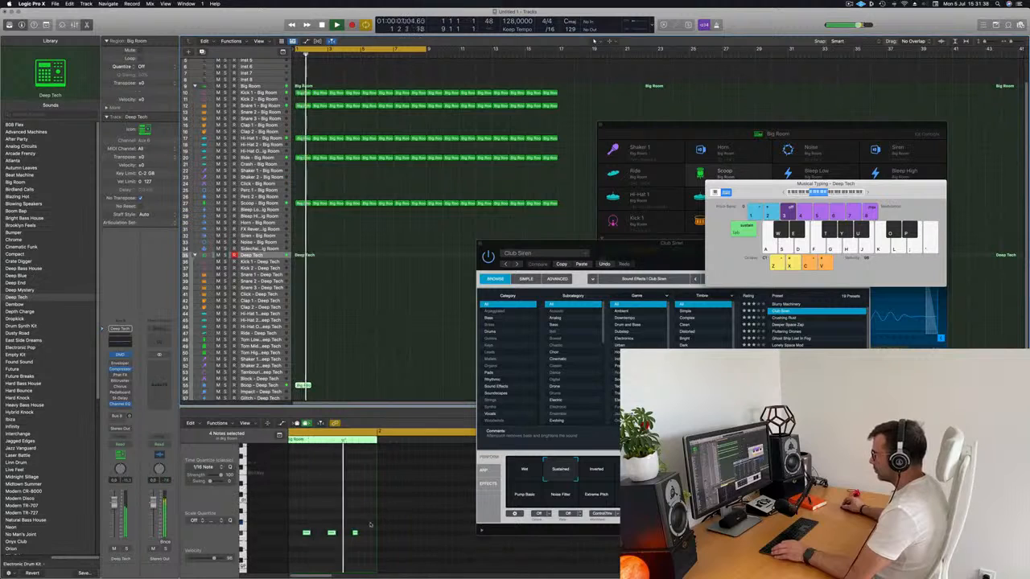
pyautogui.hscroll(-1, 346, 541)
pyautogui.moveTo(375, 519); pyautogui.dragTo(284, 551)
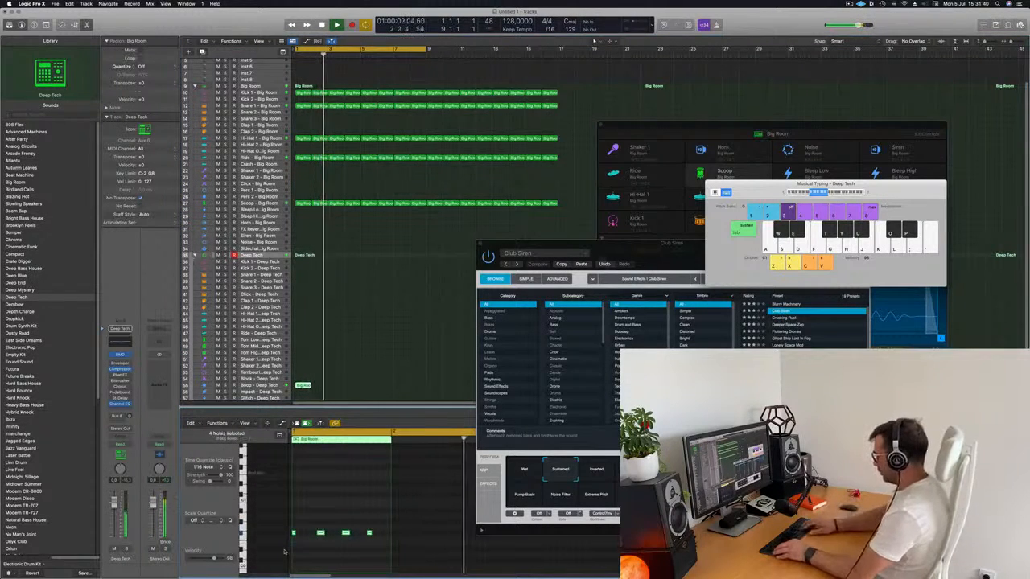
# Step: Try nudging the four copied Boop notes in time and pitch, and play the loop from its start
pyautogui.hotkey('alt', 'Right')
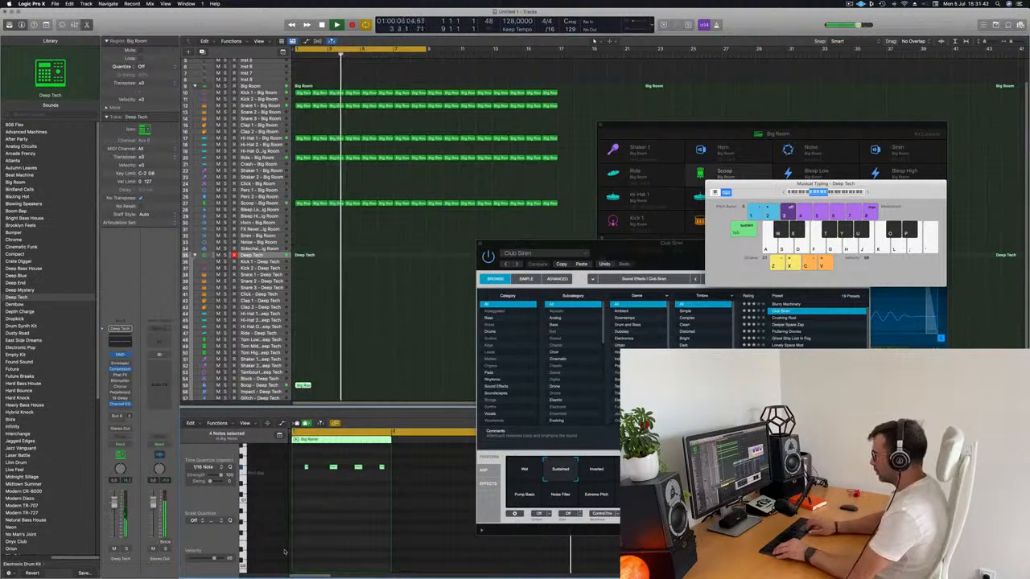
pyautogui.hotkey('alt', 'Left')
pyautogui.hotkey('alt', 'Down')
pyautogui.press('Return')
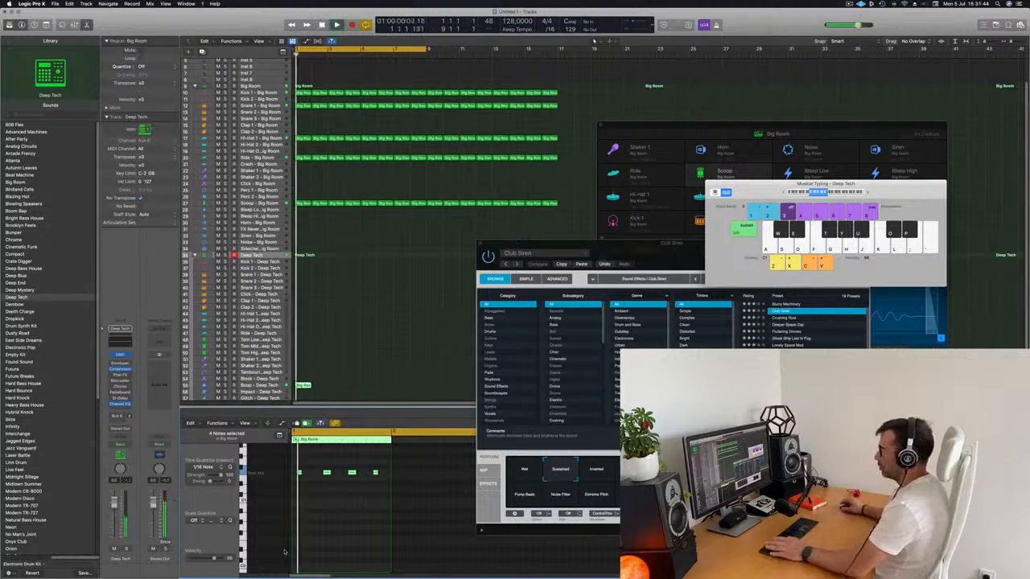
pyautogui.scroll(-3, 329, 364)
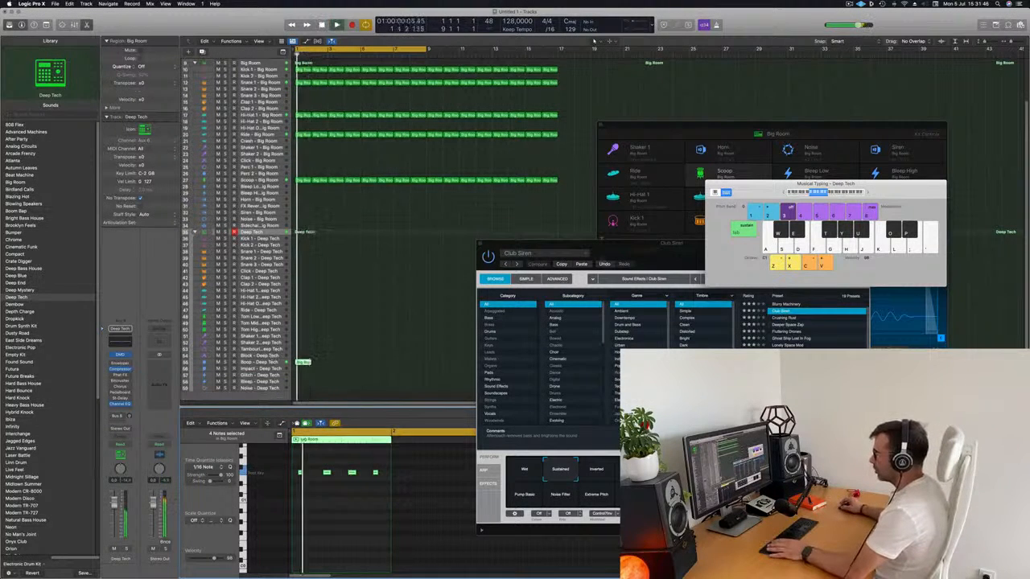
# Step: Undo the note edits and the region placed on the Boop - Deep Tech track
pyautogui.click(328, 364)
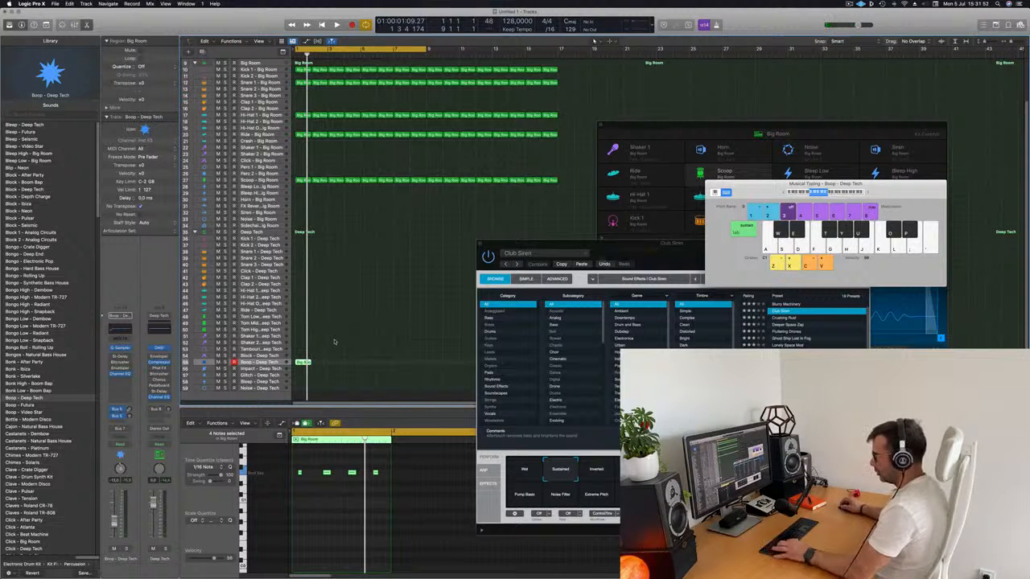
pyautogui.hotkey('alt', 'Up')
pyautogui.hotkey('alt', 'Left')
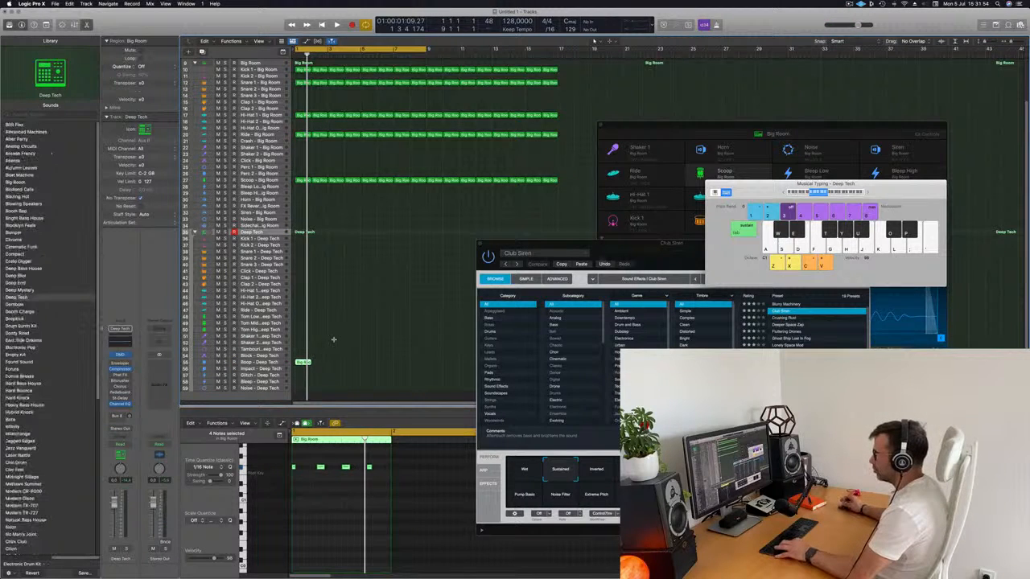
pyautogui.press('super+z')
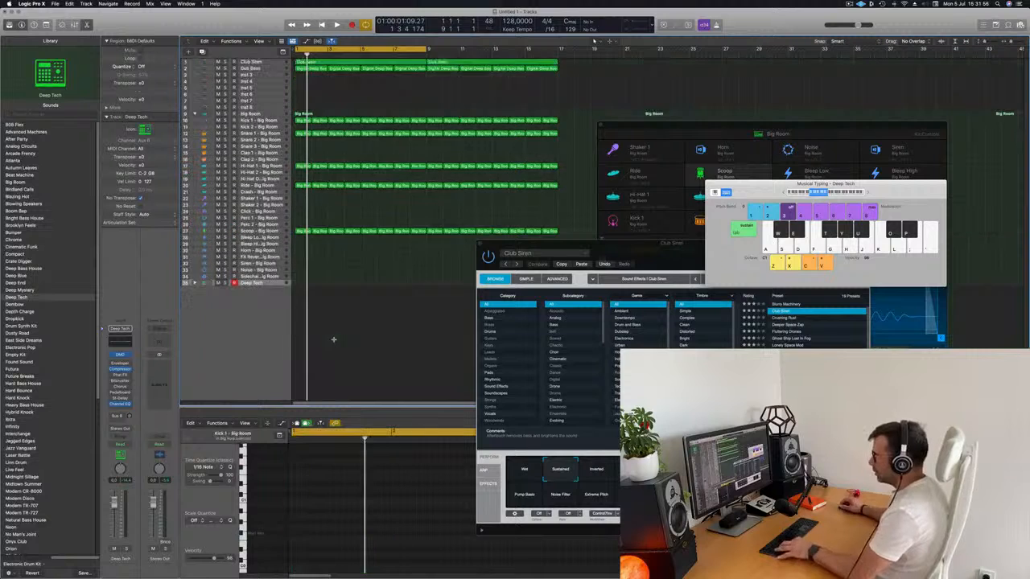
# Step: Expand the Deep Tech kit and move the first Kick 1 - Big Room region to the Block - Deep Tech track at bar 1
pyautogui.click(195, 283)
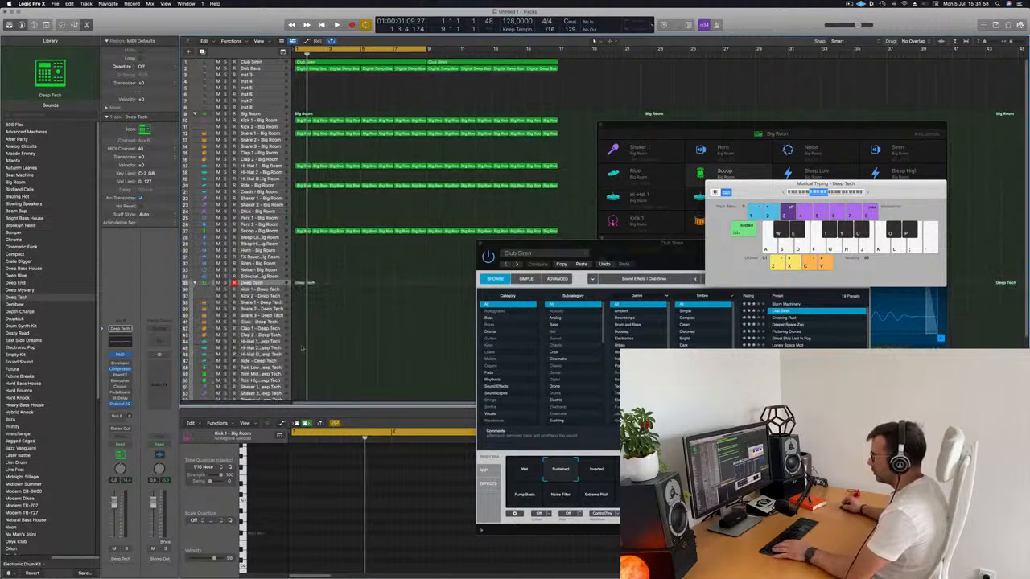
pyautogui.scroll(-4, 265, 322)
pyautogui.scroll(-1, 360, 245)
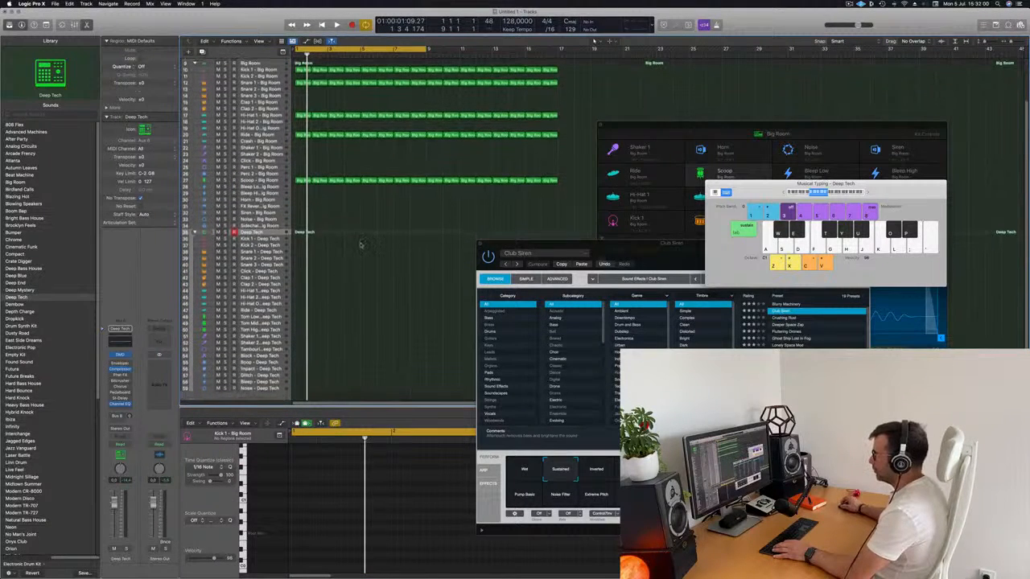
pyautogui.click(298, 180)
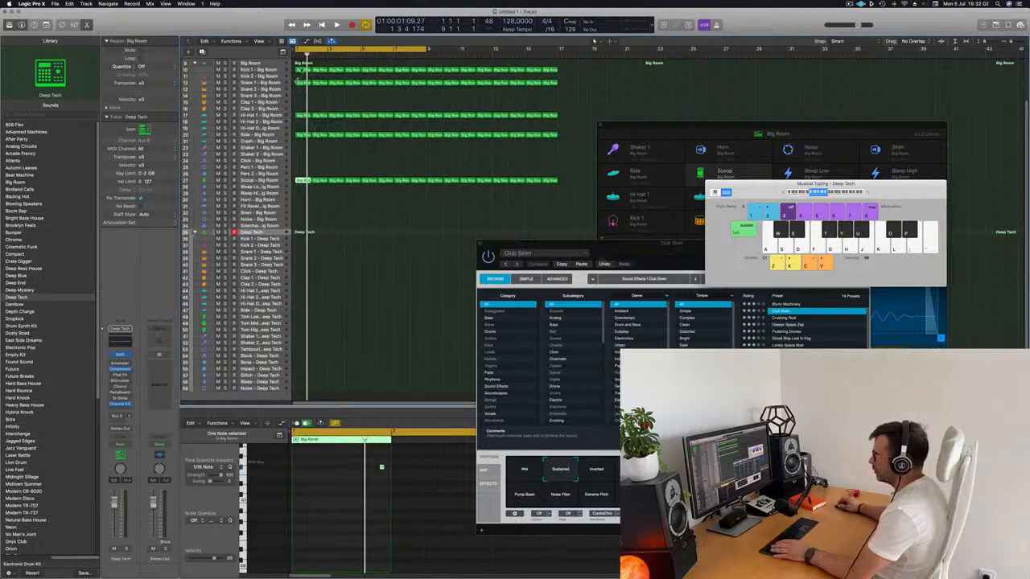
pyautogui.click(302, 71)
pyautogui.click(301, 70)
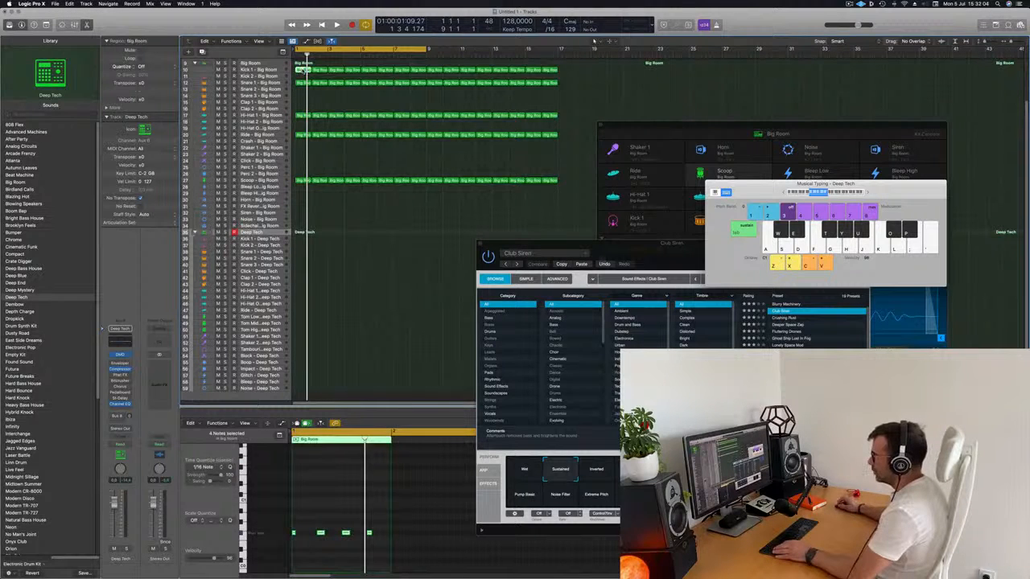
pyautogui.moveTo(303, 70); pyautogui.dragTo(302, 356)
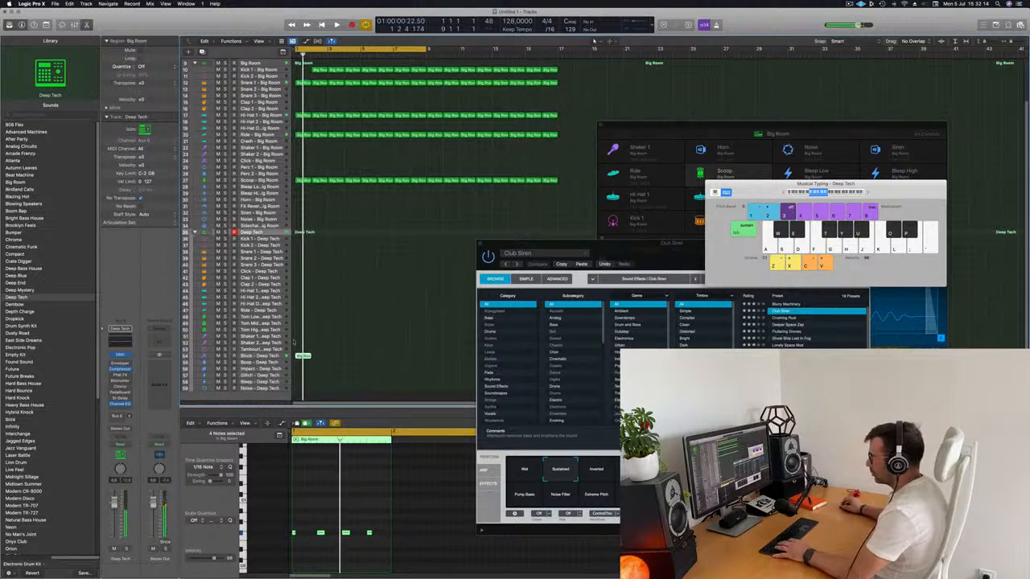
# Step: Solo the Block - Deep Tech track, duplicate its four notes into the gaps between them and play back the pattern
pyautogui.hotkey('ctrl', 's')
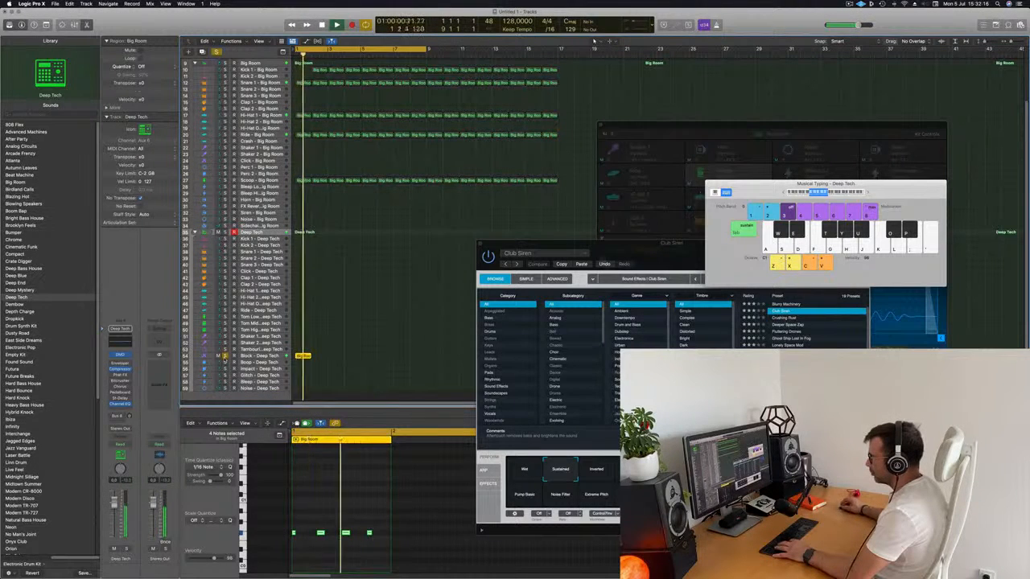
pyautogui.click(321, 493)
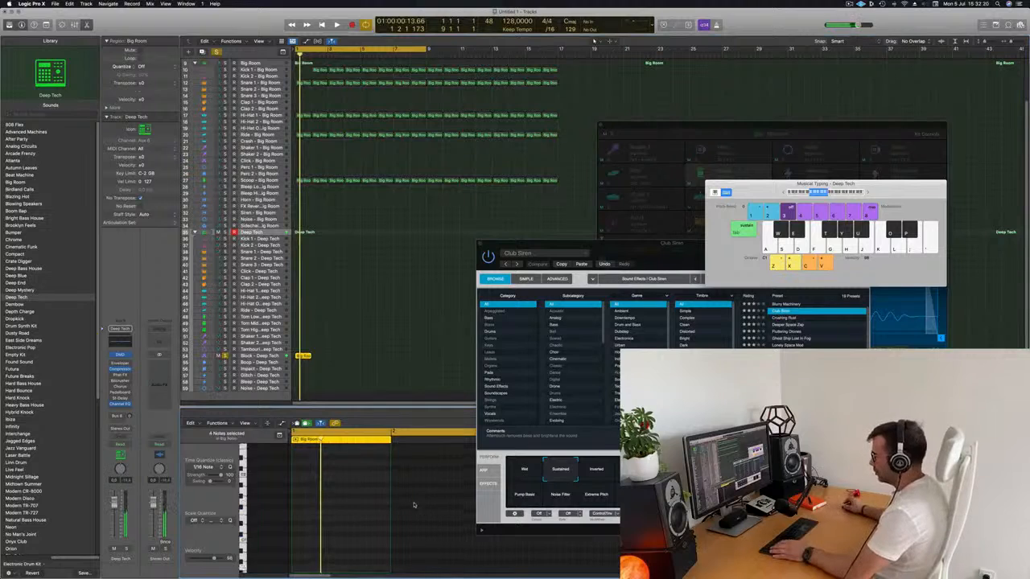
pyautogui.scroll(3, 415, 505)
pyautogui.scroll(3, 363, 514)
pyautogui.hscroll(-1, 360, 513)
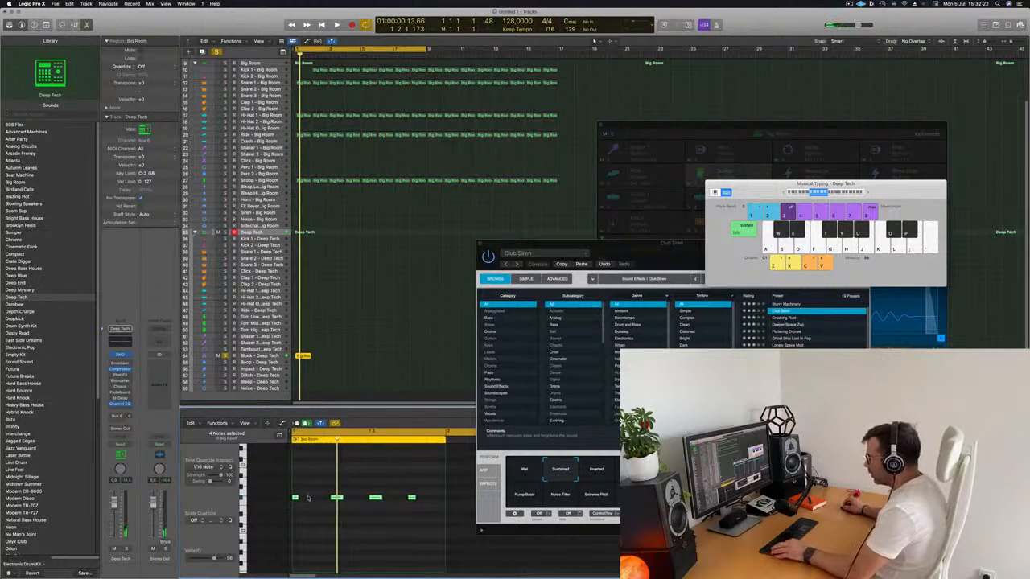
pyautogui.hscroll(-1, 314, 498)
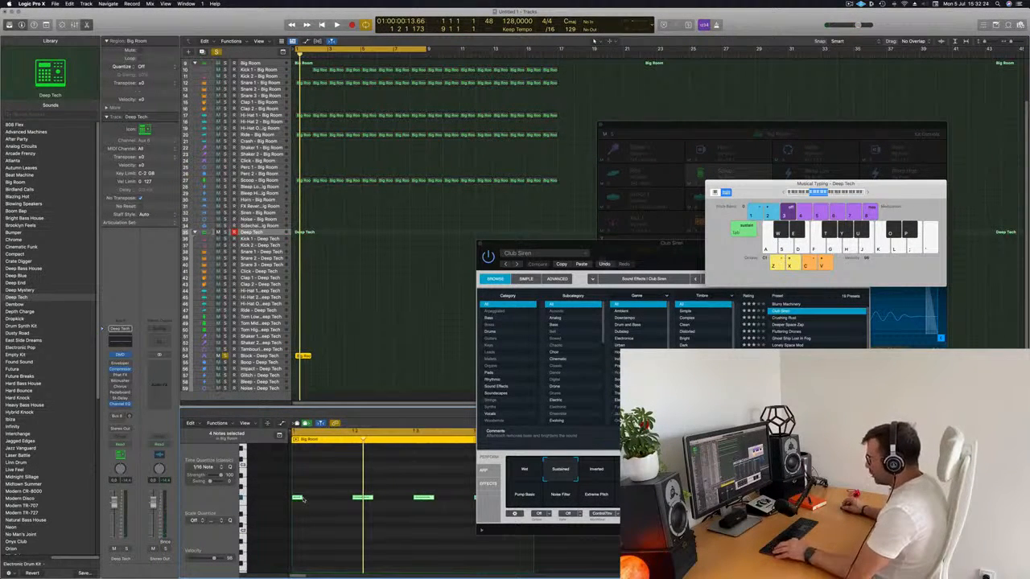
pyautogui.moveTo(303, 500); pyautogui.dragTo(327, 498)
pyautogui.press('space')
# Step: Shorten the fifth and sixth Block notes and fill the gaps at the bar's end with duplicated notes
pyautogui.press('space')
pyautogui.press('space')
pyautogui.press('super+Left')
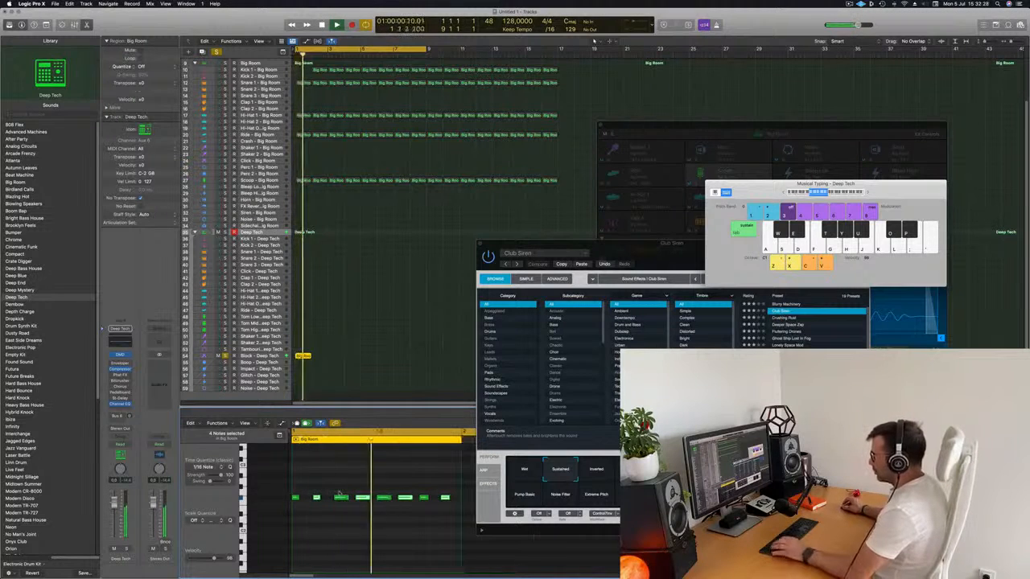
pyautogui.press('space')
pyautogui.press('space')
pyautogui.press('space')
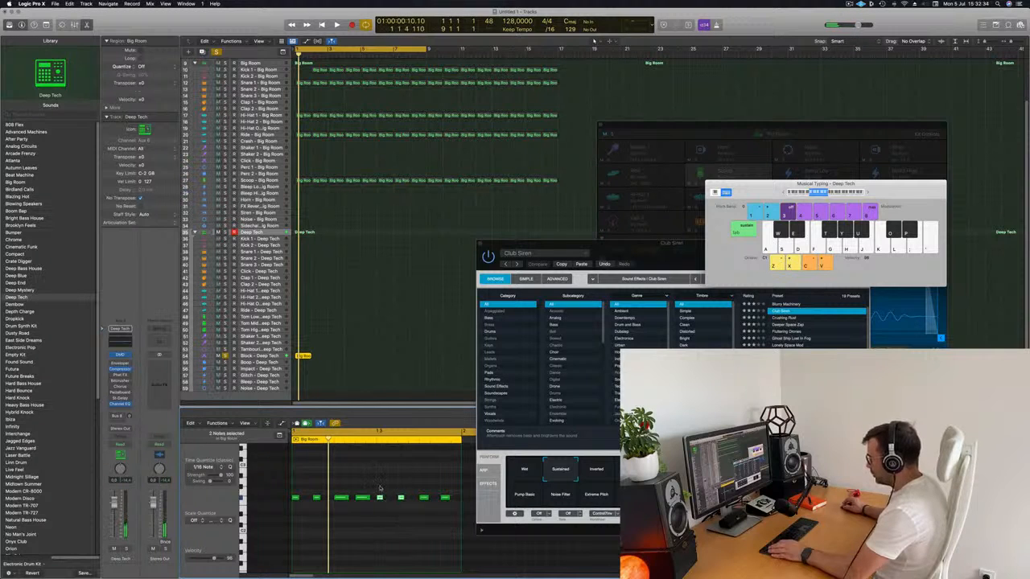
pyautogui.moveTo(464, 511); pyautogui.dragTo(465, 512)
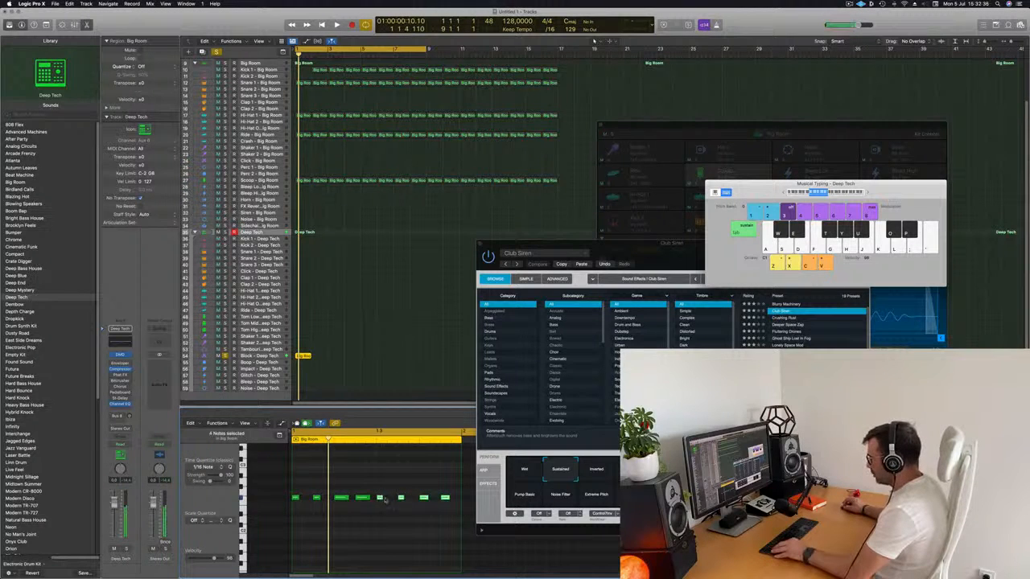
pyautogui.press('space')
pyautogui.press('super+Left')
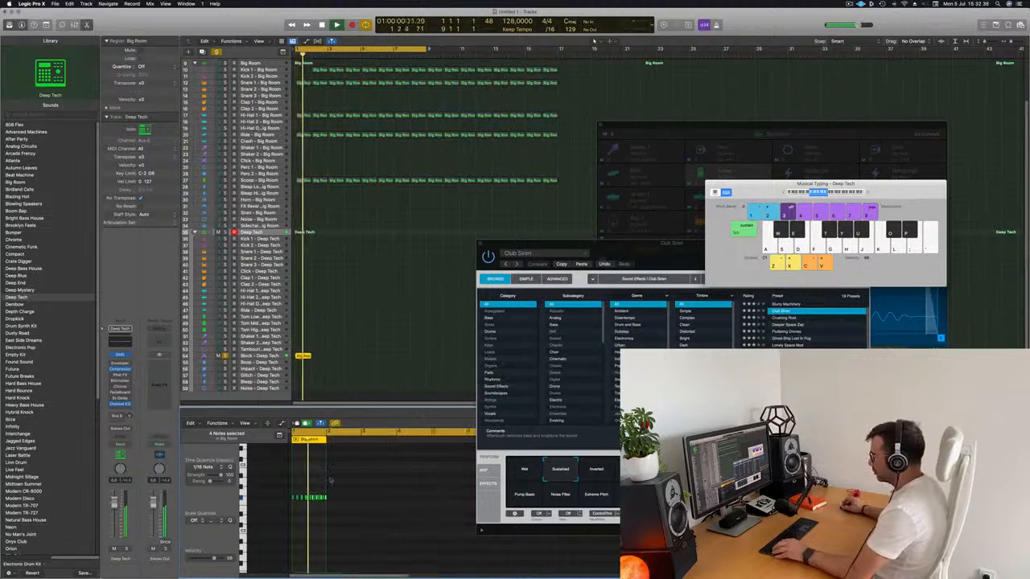
pyautogui.press('super+Right')
pyautogui.press('super+Right')
pyautogui.press('space')
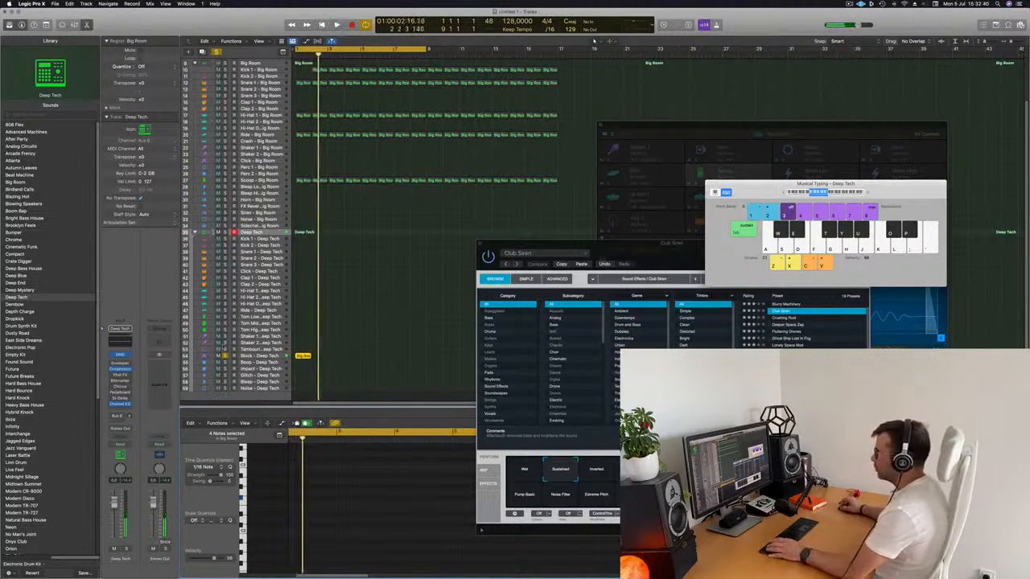
# Step: Unsolo and select the Block - Deep Tech track, and play its pattern with the other parts
pyautogui.click(226, 357)
pyautogui.press('space')
pyautogui.click(259, 355)
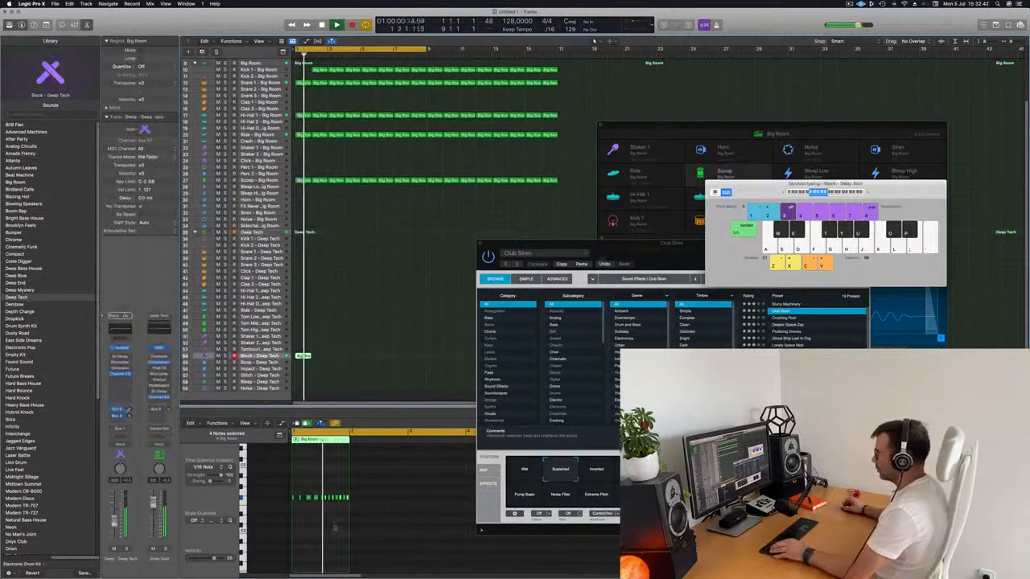
pyautogui.scroll(3, 335, 538)
pyautogui.scroll(2, 335, 537)
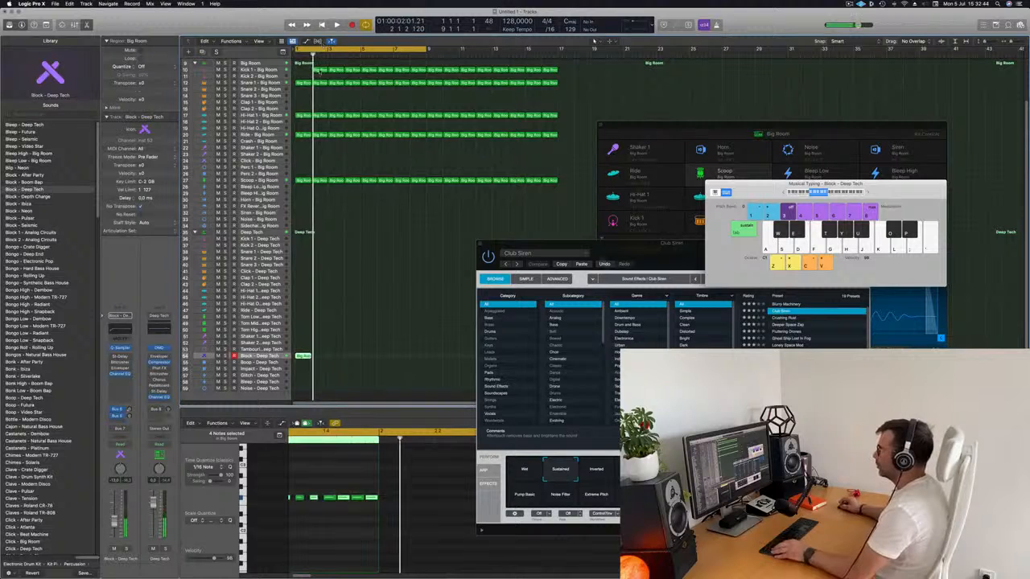
# Step: Copy the second Kick 1 - Big Room region to the empty bar 1 of its track
pyautogui.click(319, 71)
pyautogui.moveTo(319, 71); pyautogui.dragTo(303, 70)
pyautogui.press('space')
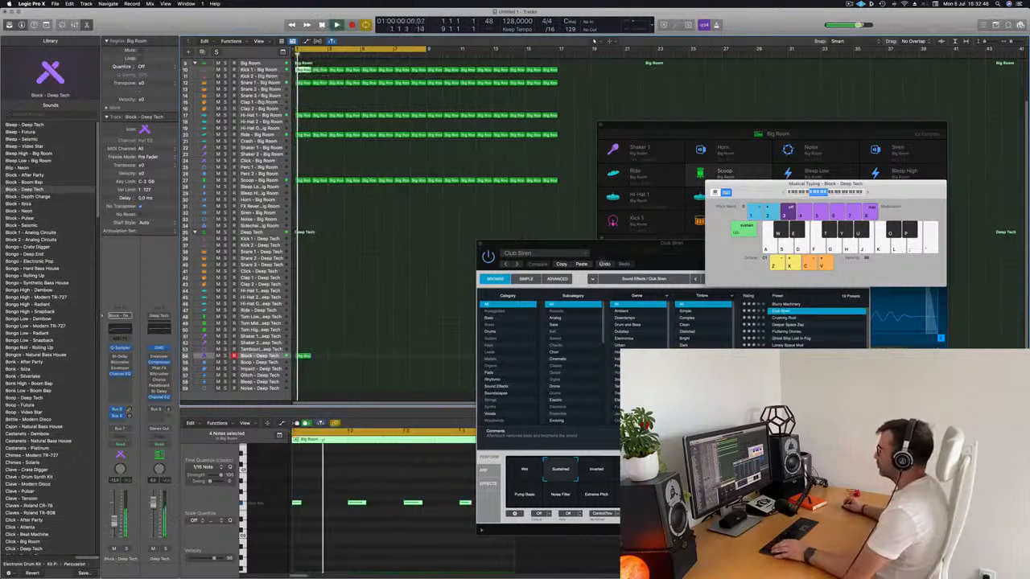
# Step: Move the Club Siren window aside, enlarge the arrangement and show the Block - Deep Tech region's notes for editing during playback
pyautogui.moveTo(604, 245); pyautogui.dragTo(813, 145)
pyautogui.scroll(5, 418, 366)
pyautogui.press('space')
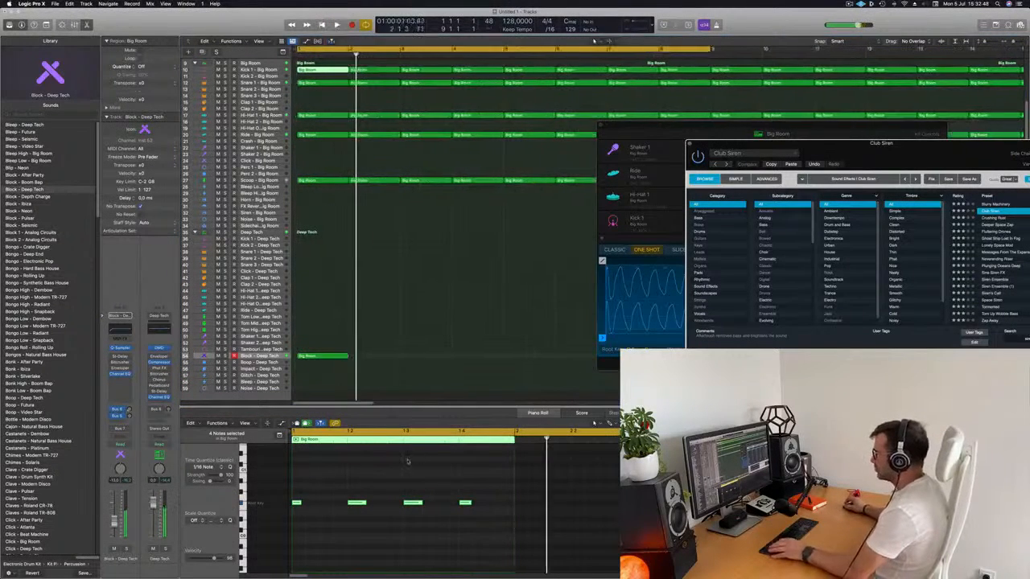
pyautogui.press('space')
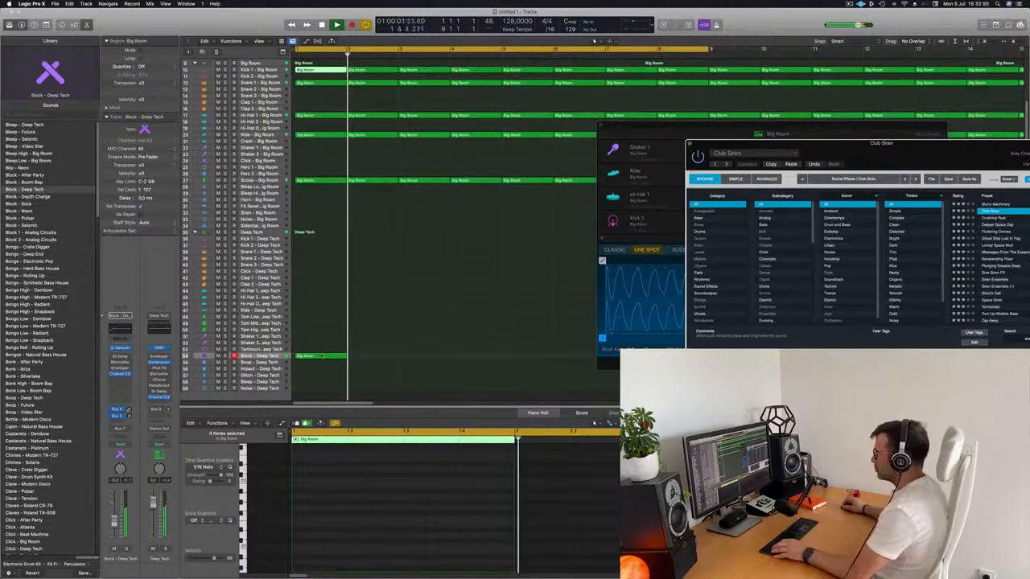
pyautogui.click(321, 356)
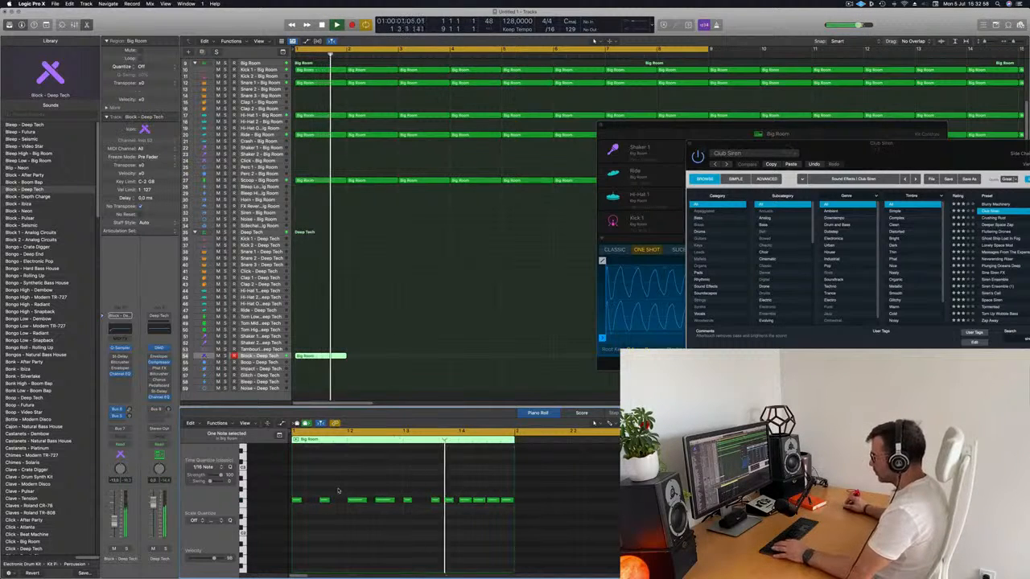
# Step: Transpose all notes in the Block - Deep Tech region up one octave
pyautogui.press('super+a')
pyautogui.hotkey('shift', 'alt', 'Up')
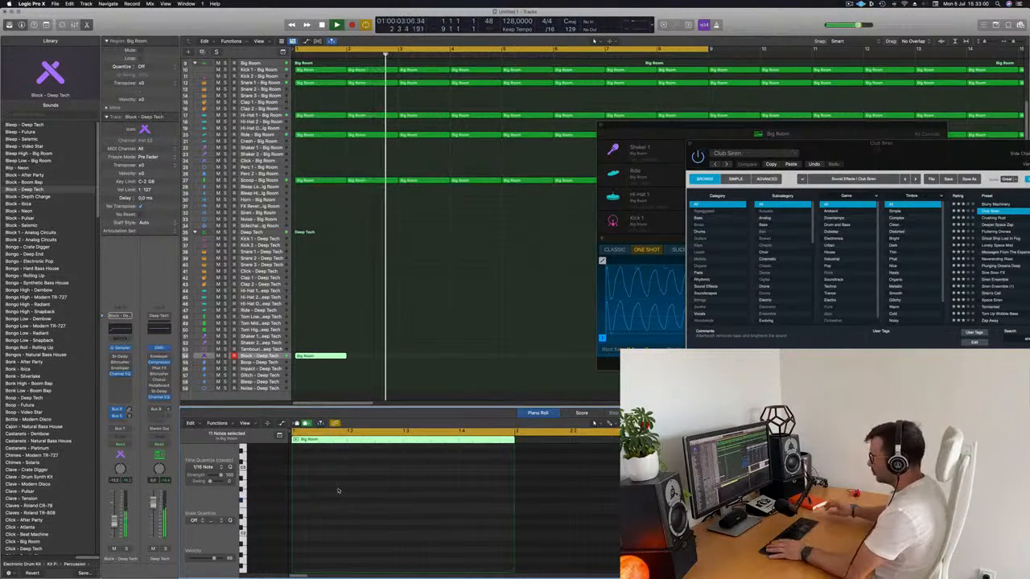
pyautogui.scroll(3, 349, 498)
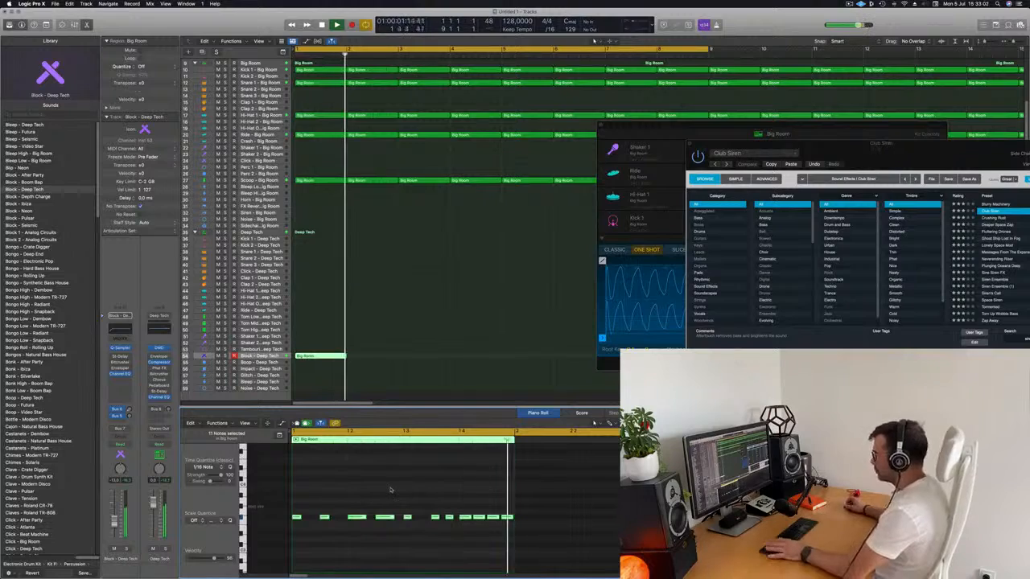
# Step: Repeat the one-bar Block - Deep Tech region through bar 16 and play the arrangement from the start
pyautogui.scroll(-10, 385, 369)
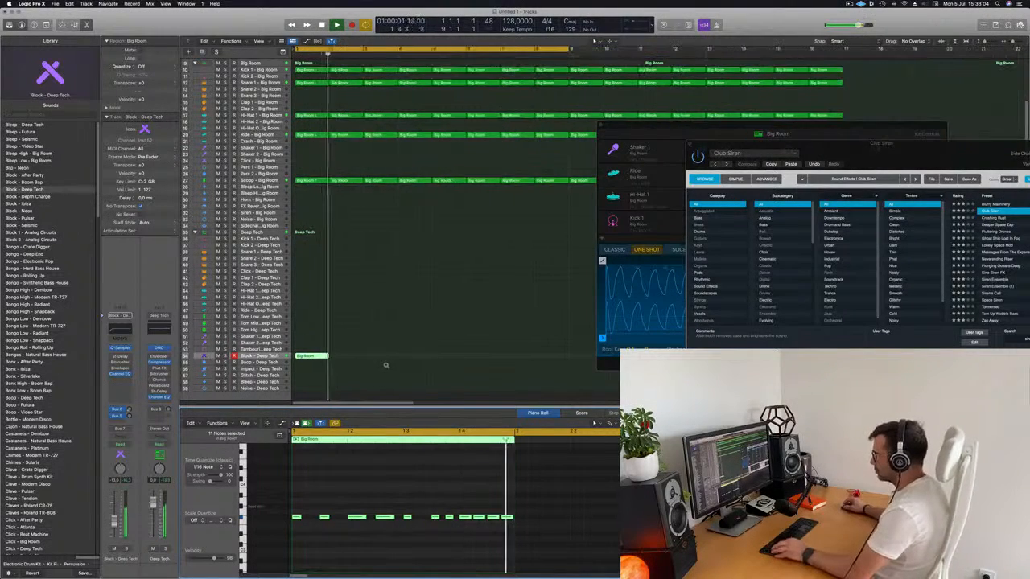
pyautogui.scroll(6, 337, 355)
pyautogui.click(301, 356)
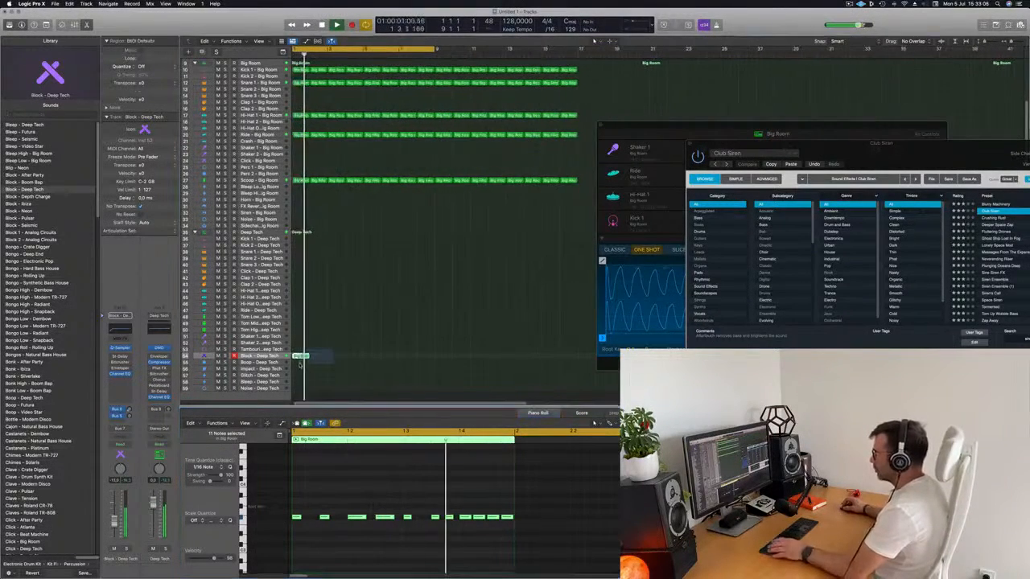
pyautogui.press('super+r')
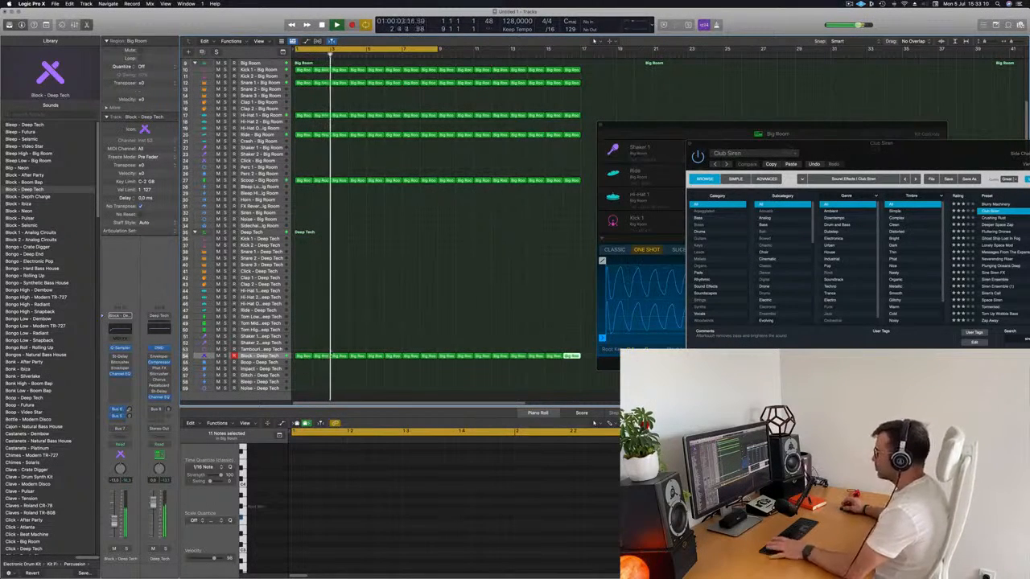
pyautogui.press('Return')
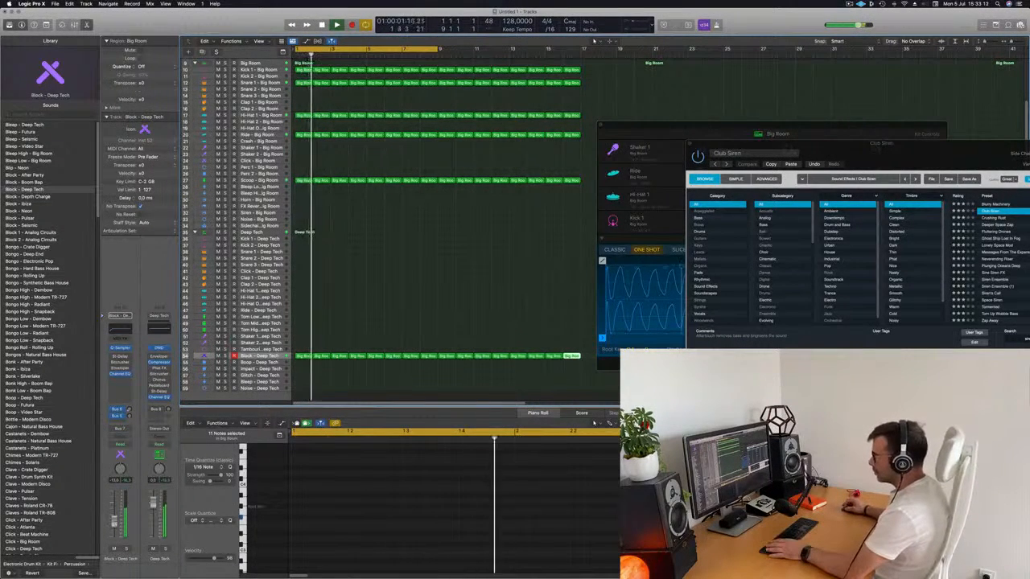
pyautogui.press('Return')
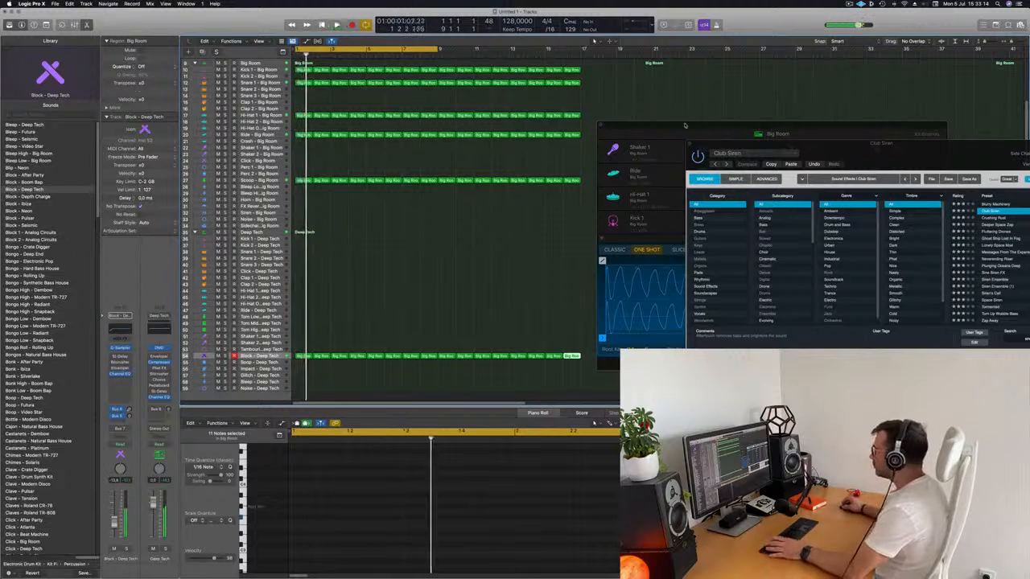
# Step: Open the Quick Sampler of the Block - Deep Tech track and arrange the plug-in windows so the arrangement stays accessible
pyautogui.moveTo(684, 124); pyautogui.dragTo(448, 116)
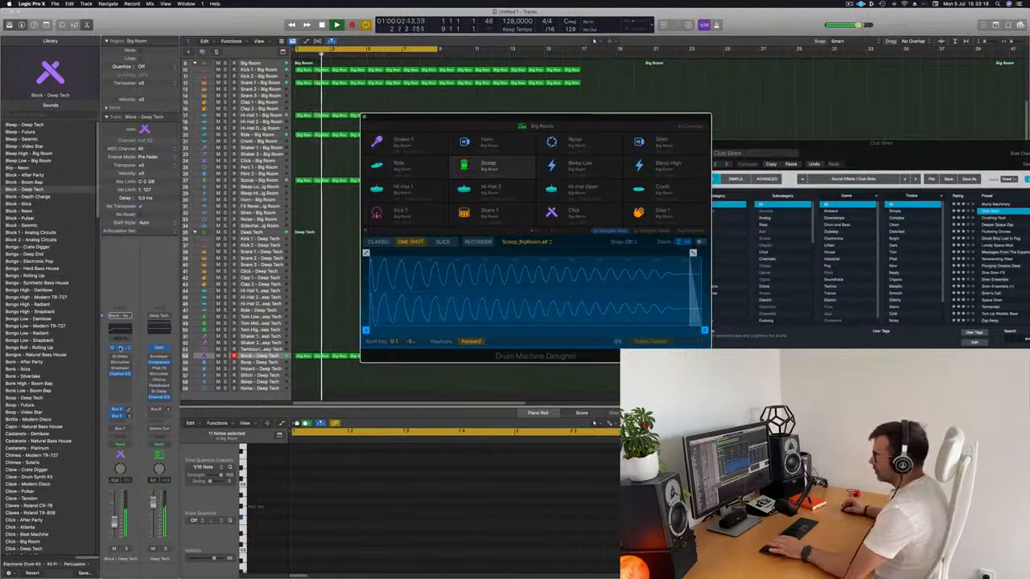
pyautogui.click(119, 348)
pyautogui.moveTo(566, 108); pyautogui.dragTo(537, 110)
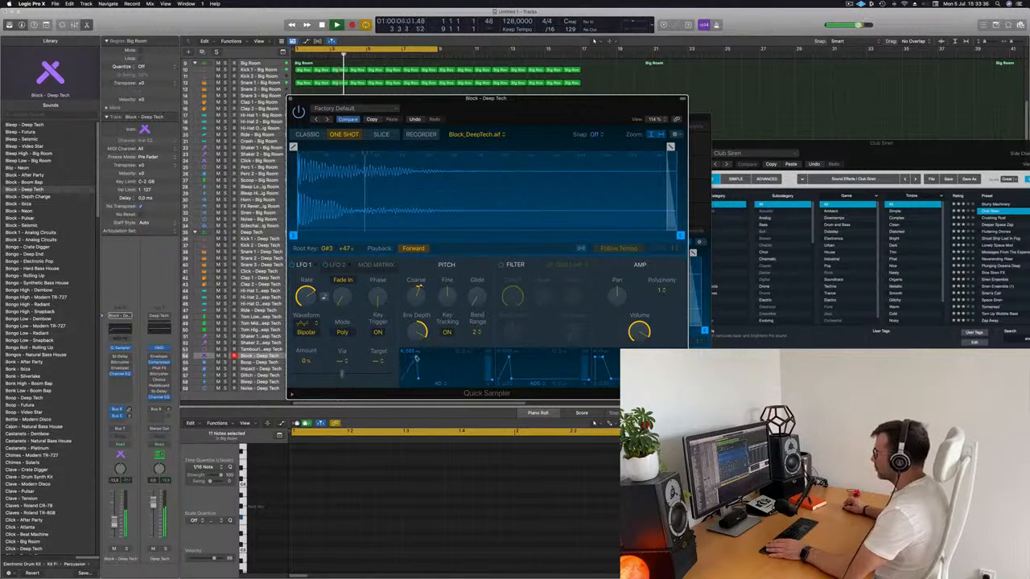
pyautogui.moveTo(519, 97); pyautogui.dragTo(725, 88)
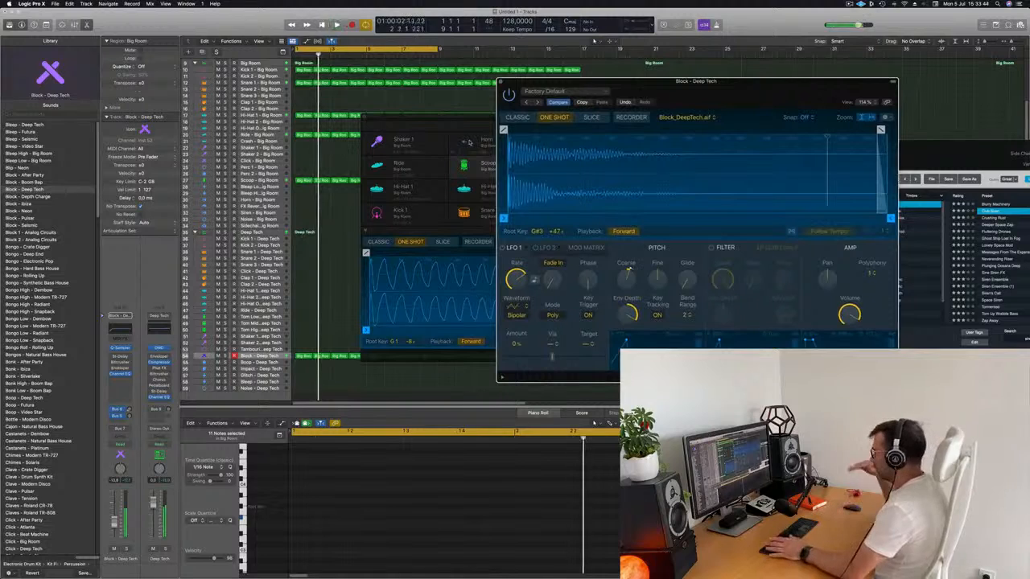
# Step: Try raising the Block sampler's Coarse pitch to +12 during playback
pyautogui.press('space')
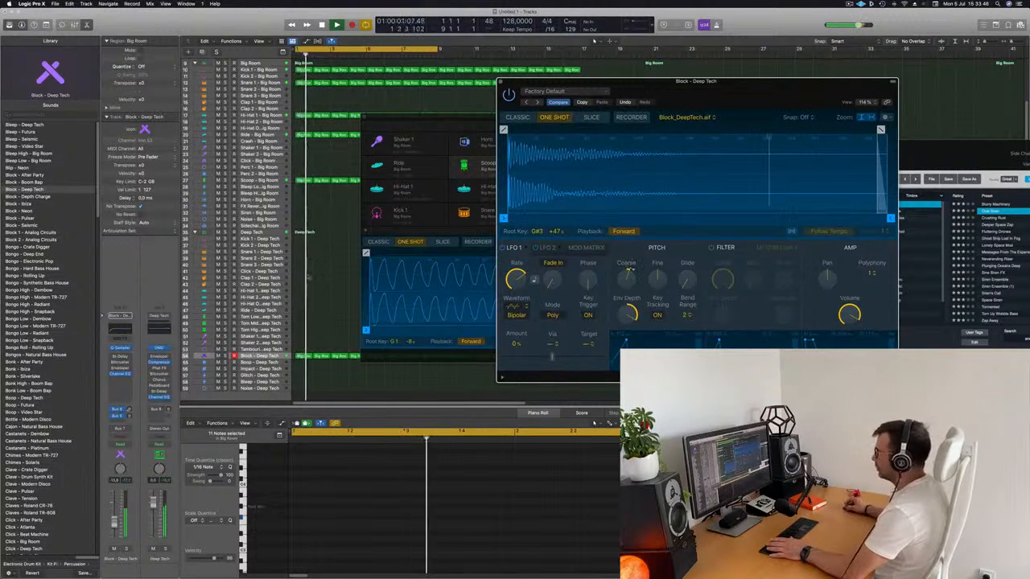
pyautogui.moveTo(632, 280)
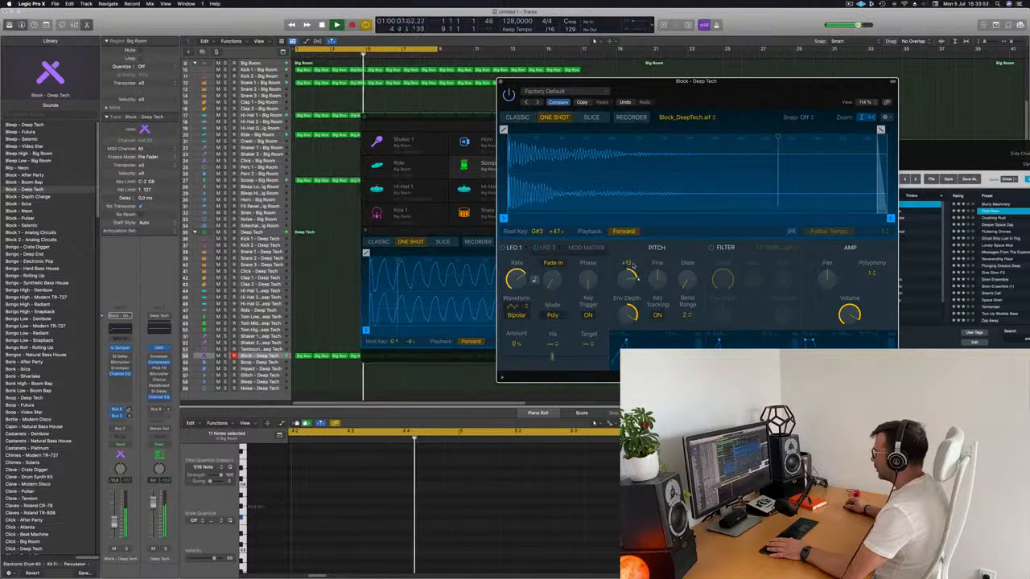
pyautogui.press('space')
pyautogui.press('space')
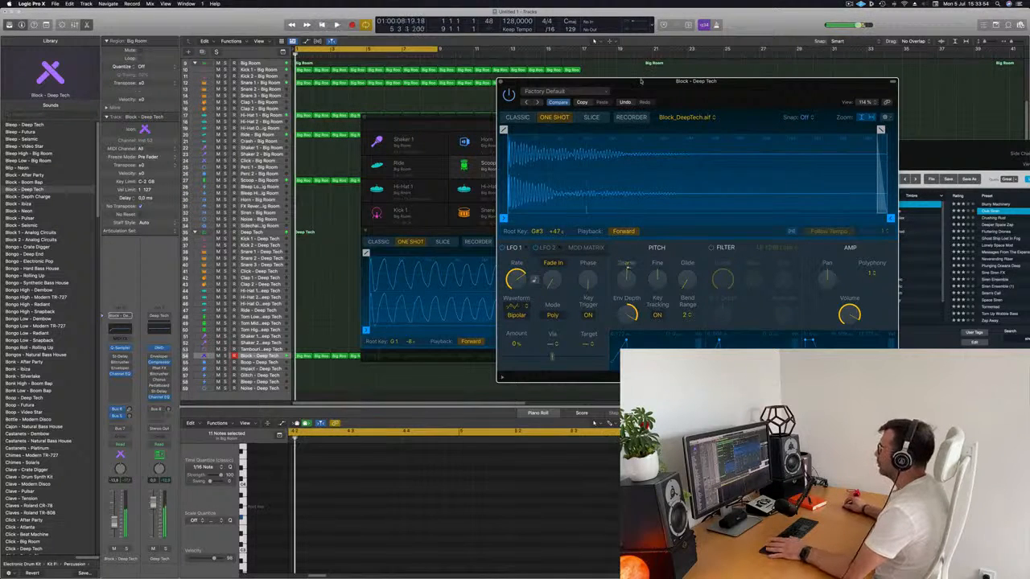
# Step: Move the sampler window off the arrangement and set the Block - Deep Tech track's automation mode to Touch
pyautogui.moveTo(642, 81); pyautogui.dragTo(842, 66)
pyautogui.press('space')
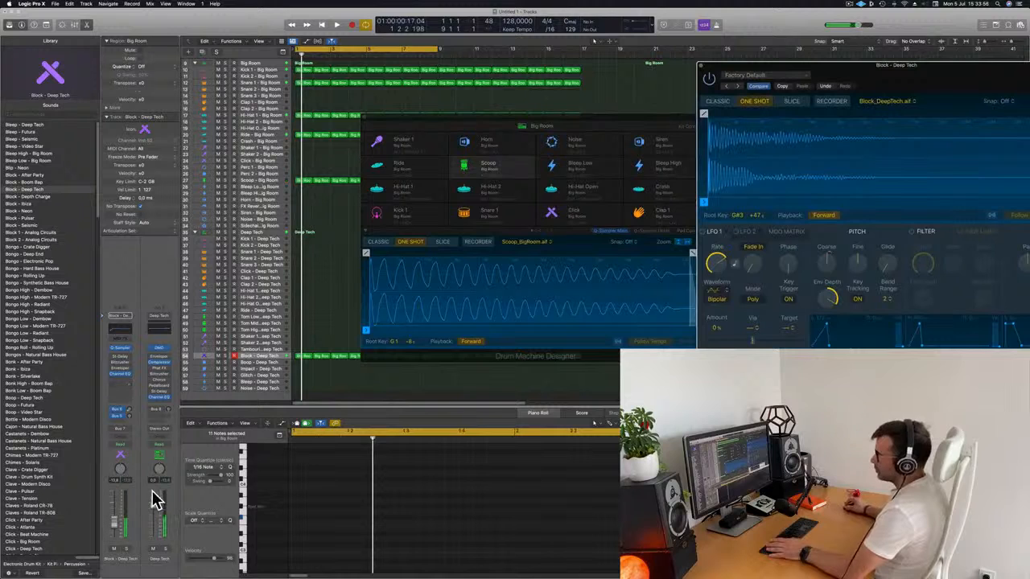
pyautogui.click(129, 444)
pyautogui.click(161, 471)
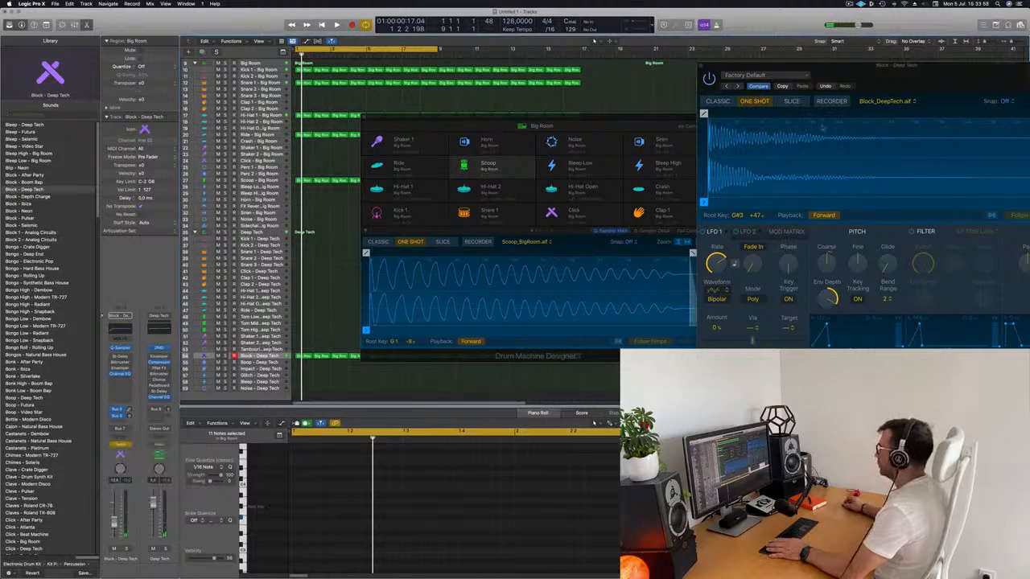
# Step: Record a live movement of the Block sampler's Coarse pitch as automation over the first four bars
pyautogui.moveTo(919, 75); pyautogui.dragTo(600, 84)
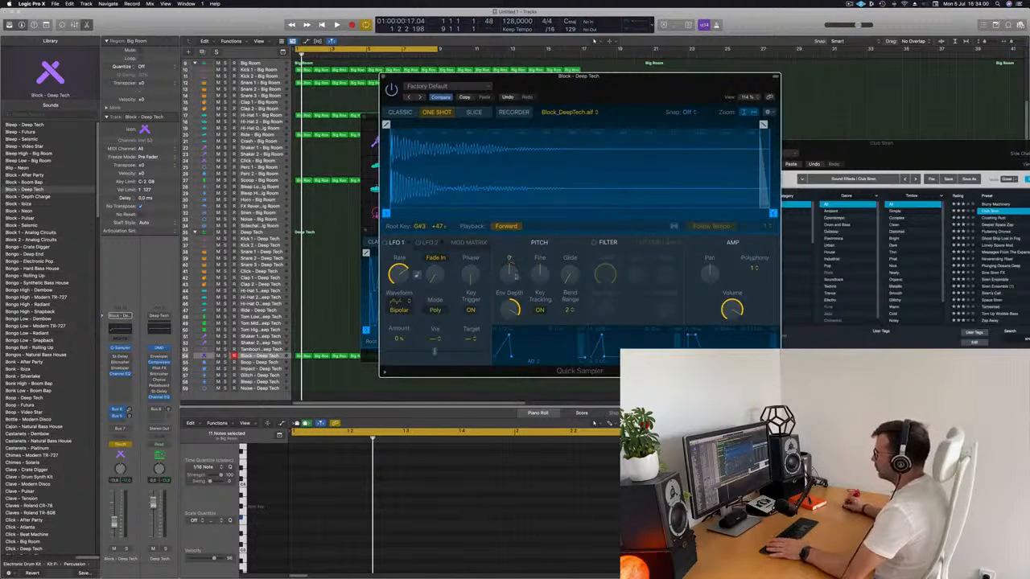
pyautogui.press('space')
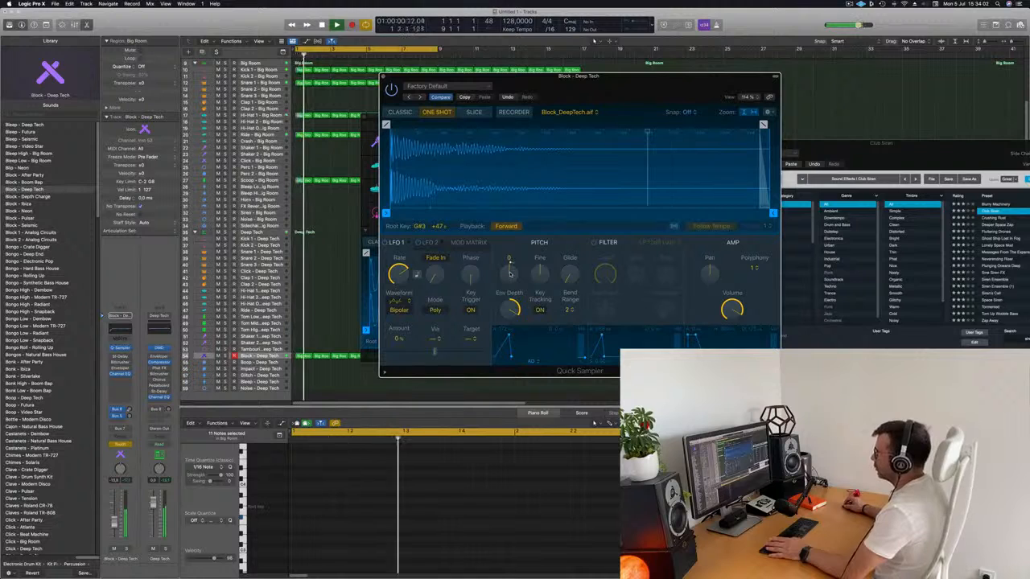
pyautogui.moveTo(510, 270)
pyautogui.mouseDown()
pyautogui.moveTo(512, 255)
pyautogui.moveTo(512, 267)
pyautogui.mouseUp()
pyautogui.press('space')
# Step: Move the Quick Sampler and Drum Machine Designer windows away from the arrangement and select the Block - Deep Tech track
pyautogui.moveTo(586, 78); pyautogui.dragTo(886, 59)
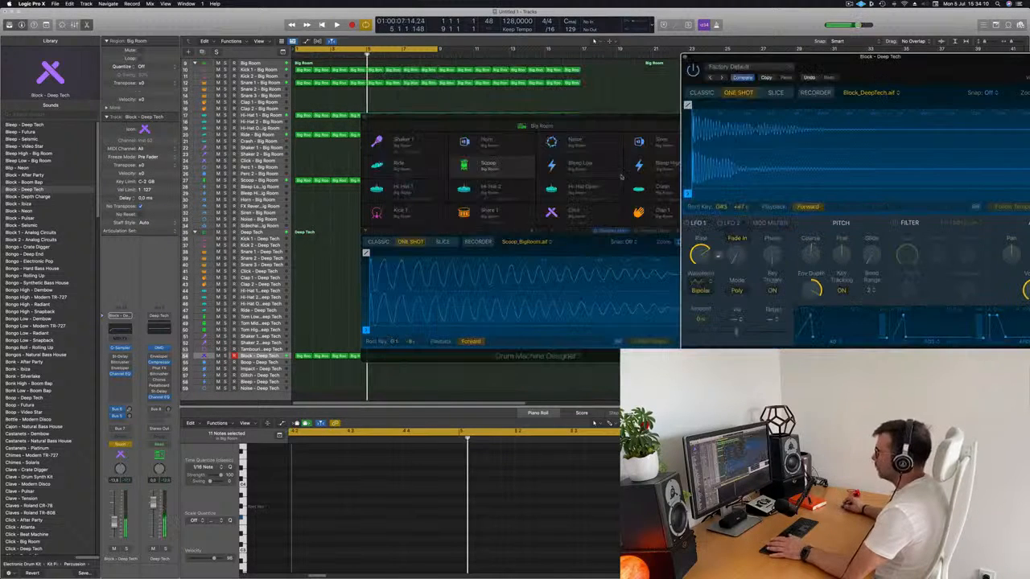
pyautogui.click(455, 125)
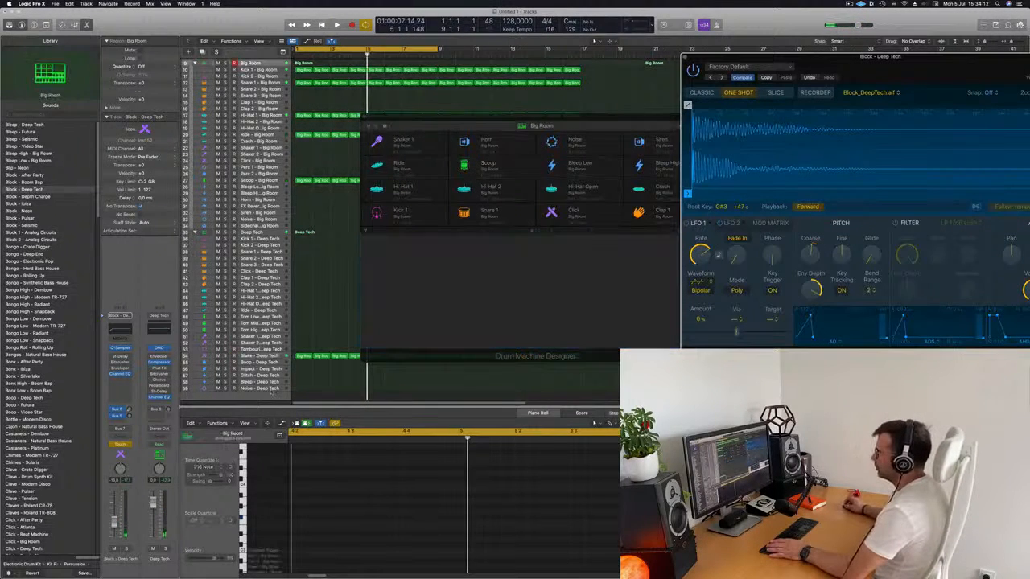
pyautogui.moveTo(431, 118); pyautogui.dragTo(751, 103)
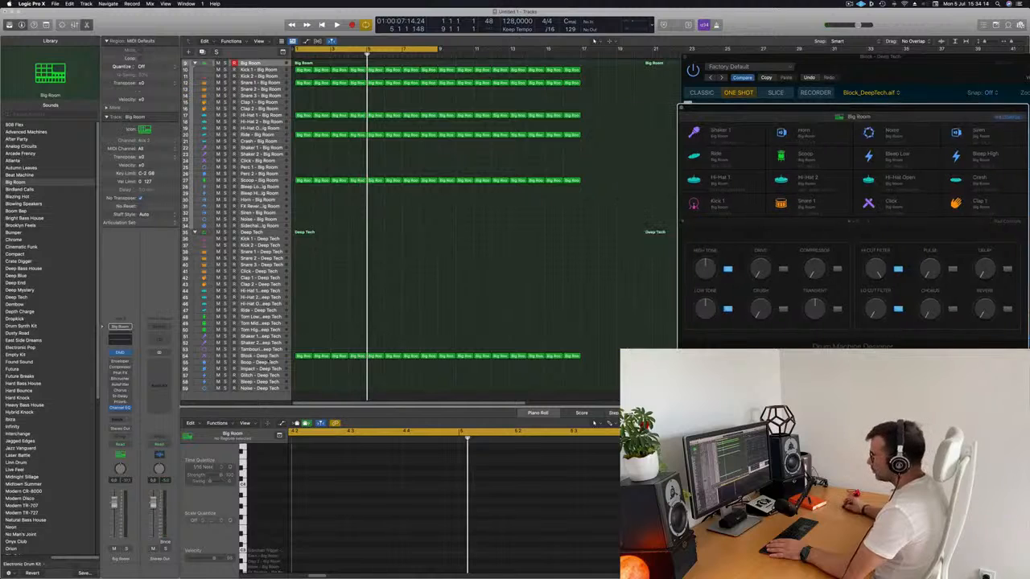
pyautogui.click(271, 358)
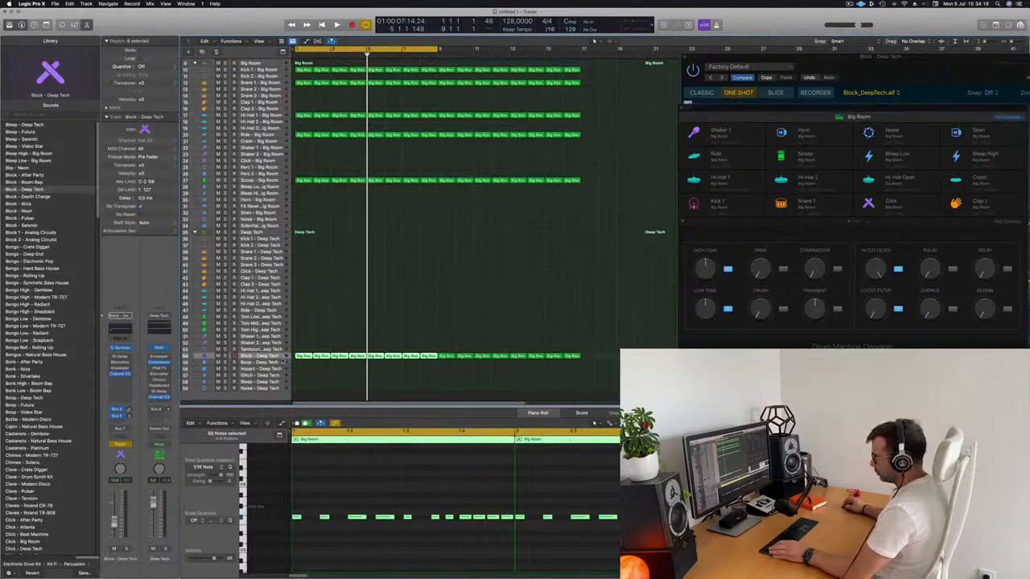
# Step: Show the toolbar and enlarge the selected Block - Deep Tech track with Track Zoom
pyautogui.moveTo(267, 35); pyautogui.dragTo(246, 67)
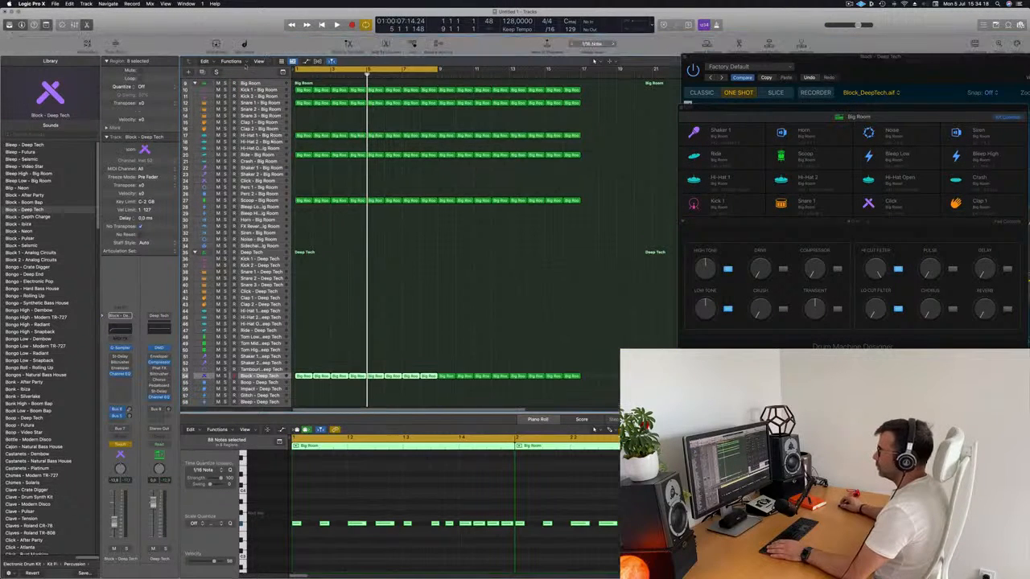
pyautogui.click(116, 44)
pyautogui.scroll(-3, 354, 302)
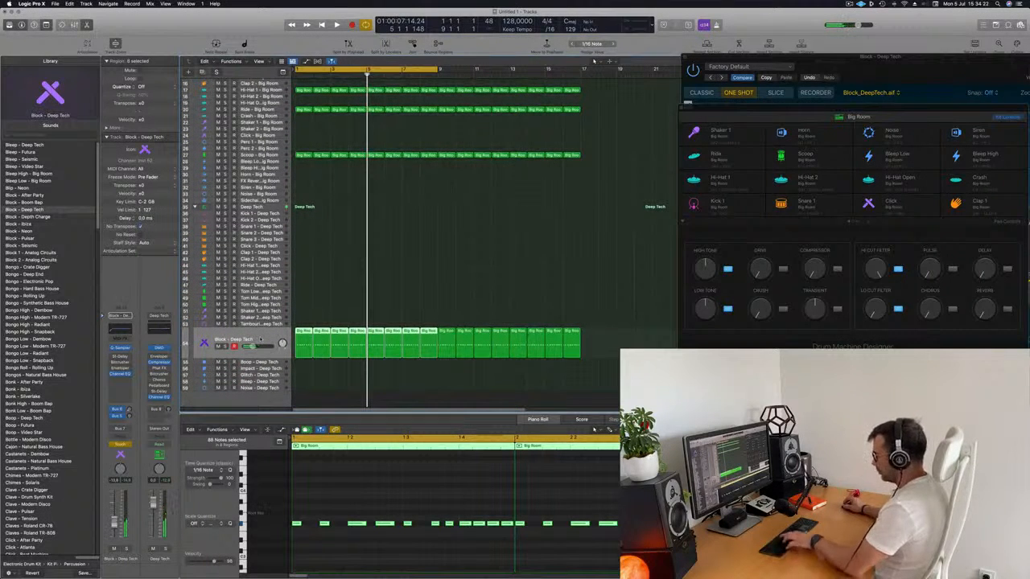
# Step: Display the Q-Sampler Coarse Tune automation on the Block - Deep Tech track and clear the recorded points up to bar 5
pyautogui.press('a')
pyautogui.click(250, 351)
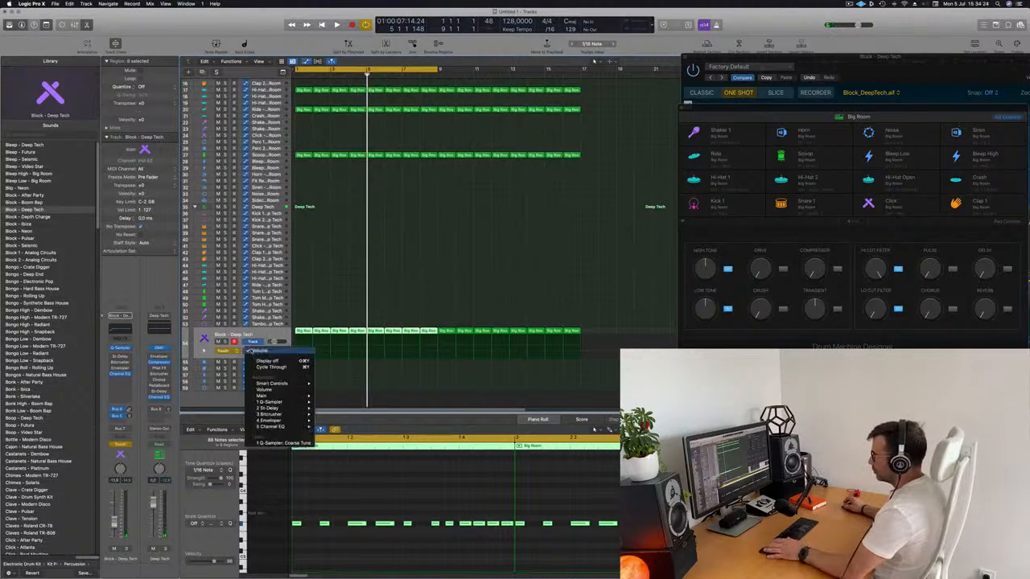
pyautogui.click(282, 442)
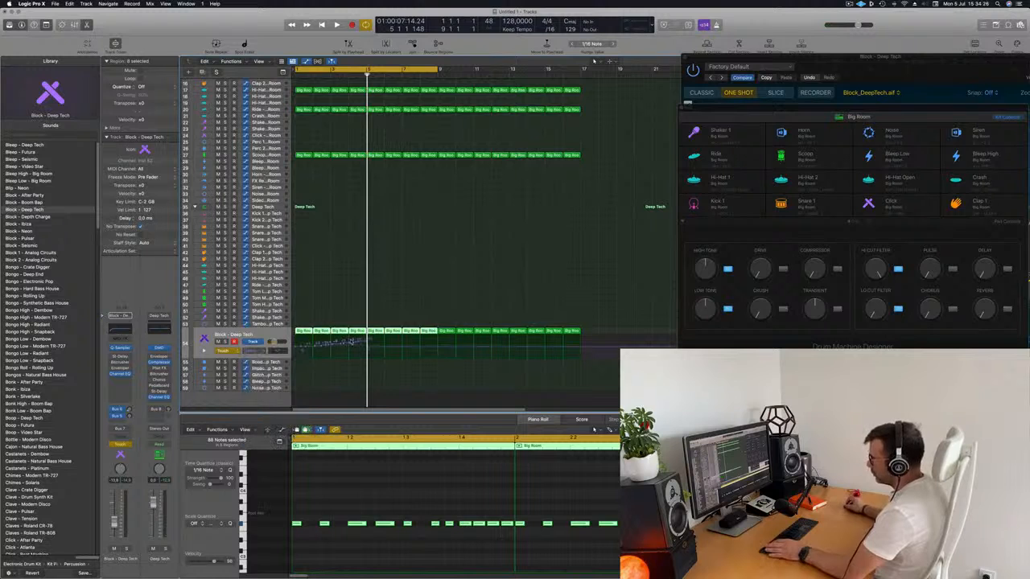
pyautogui.moveTo(369, 348); pyautogui.dragTo(298, 348)
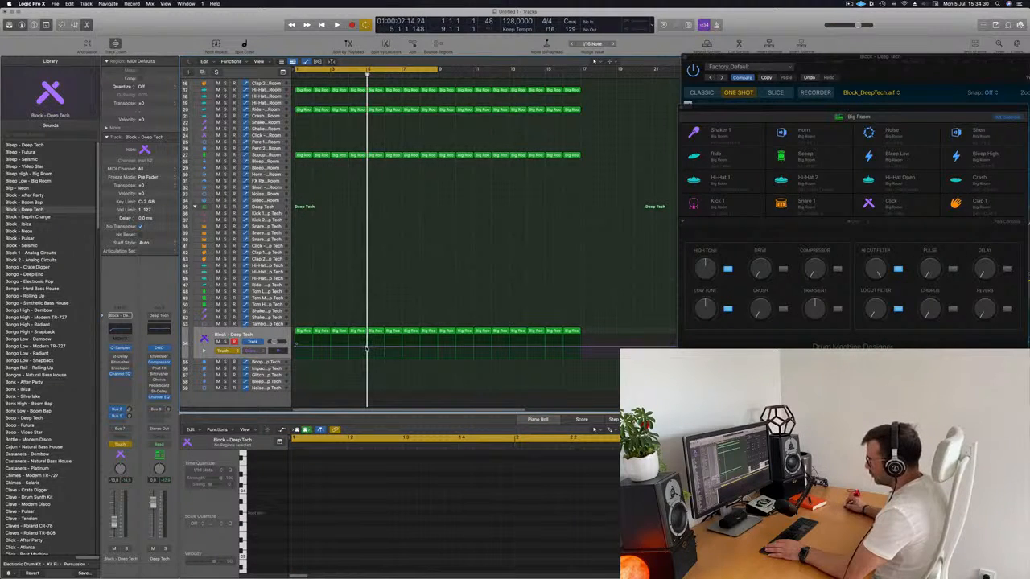
# Step: Draw a rising Coarse Tune automation ramp from bar 1 to the end of bar 4 and listen to it
pyautogui.moveTo(366, 349); pyautogui.dragTo(368, 342)
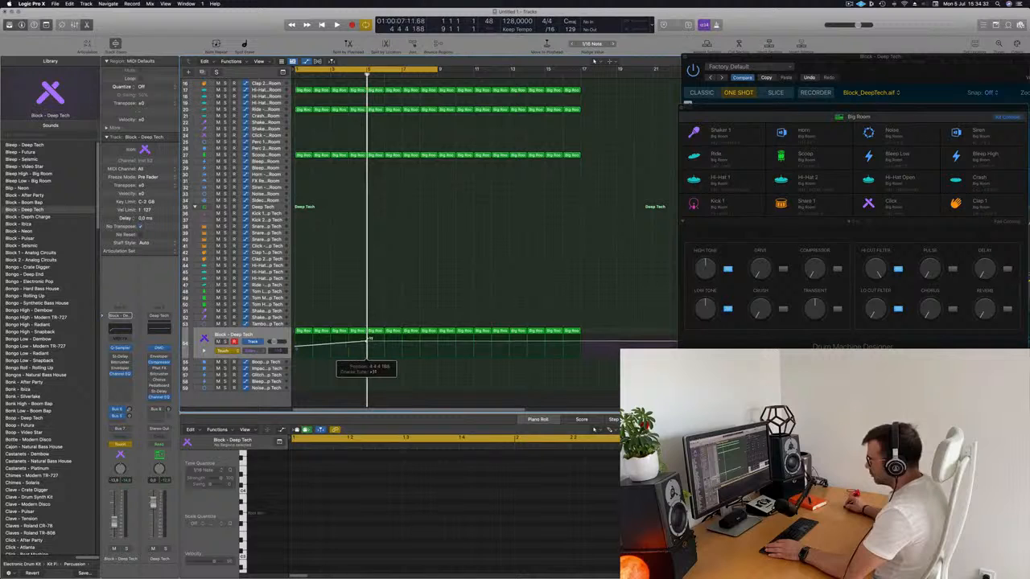
pyautogui.press('space')
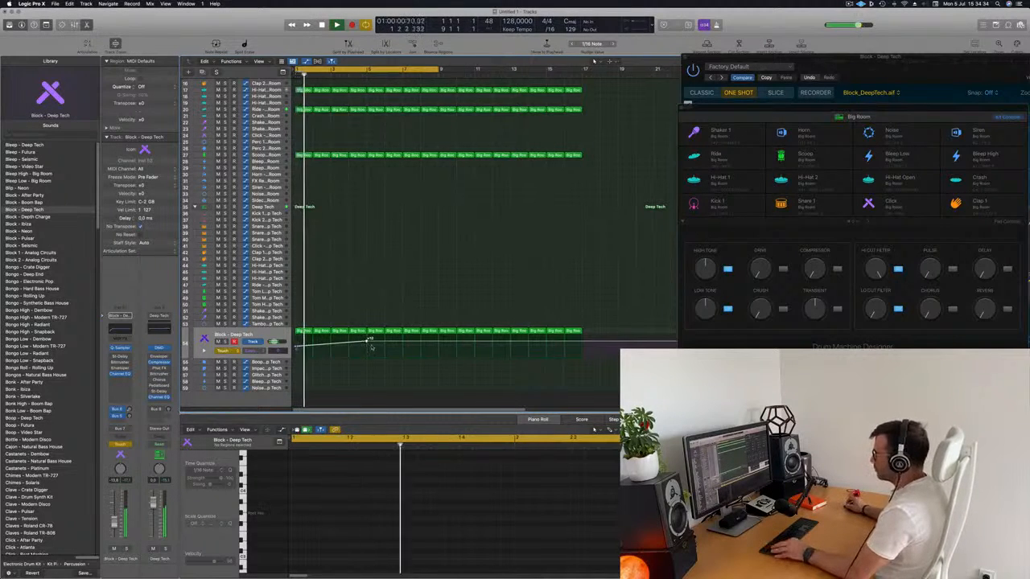
pyautogui.press('super+Right')
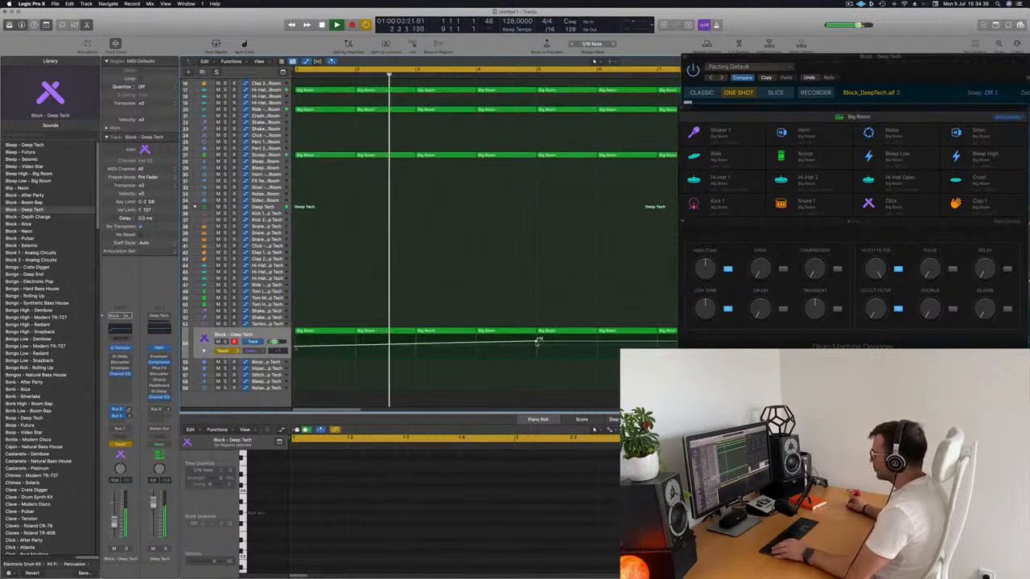
pyautogui.press('super+Left')
# Step: Drop the Coarse Tune automation back down right after the ramp's peak and set the end-of-bar-4 peak to +12
pyautogui.moveTo(539, 343); pyautogui.dragTo(539, 346)
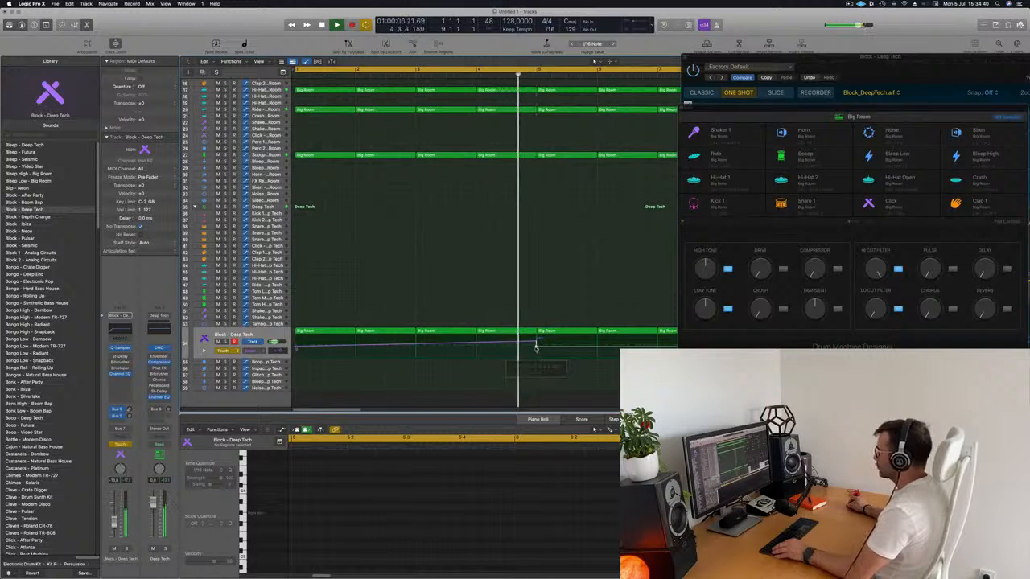
pyautogui.press('super+Left')
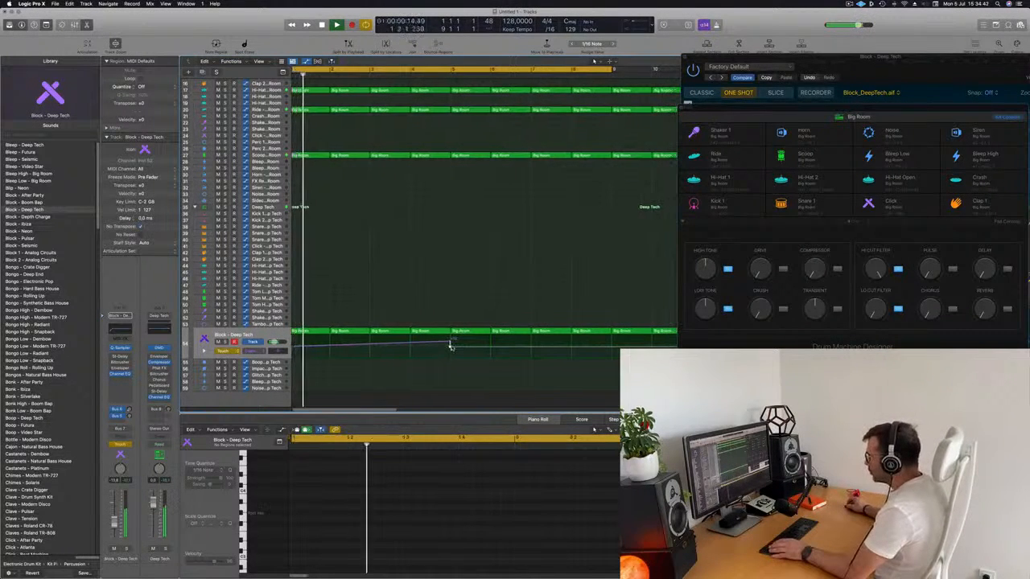
pyautogui.moveTo(450, 346); pyautogui.dragTo(451, 346)
pyautogui.press('super+Right')
pyautogui.press('super+Right')
pyautogui.press('super+Right')
pyautogui.press('super+Right')
pyautogui.press('super+Right')
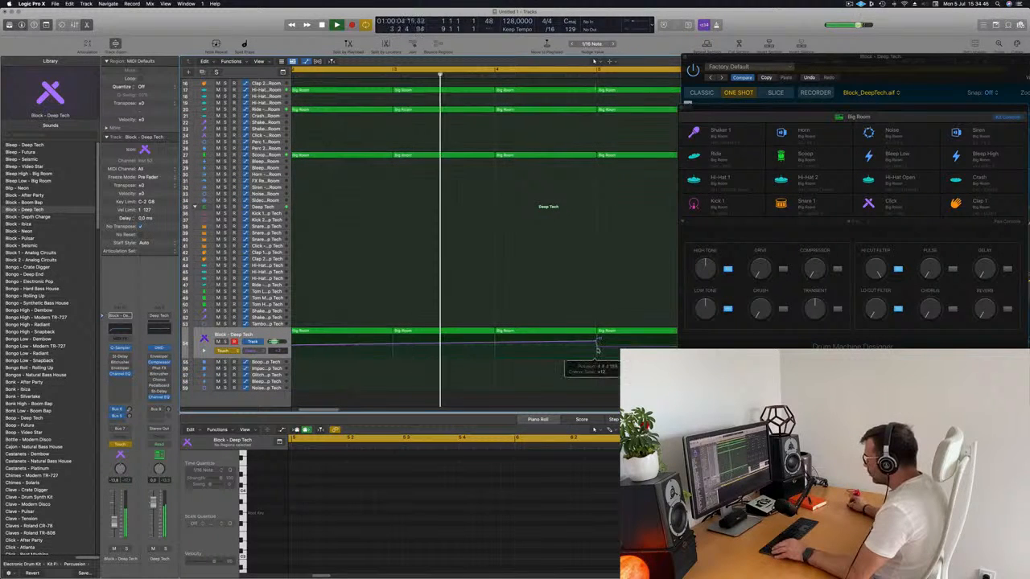
pyautogui.moveTo(595, 345); pyautogui.dragTo(595, 346)
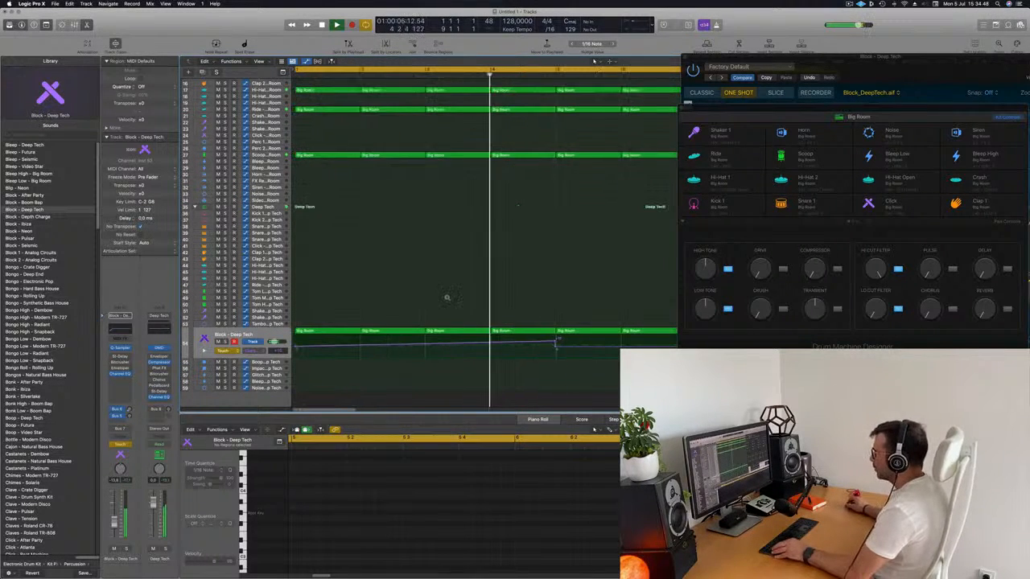
# Step: Set the Block - Deep Tech track's automation mode back to Read
pyautogui.press('super+Left')
pyautogui.press('super+Left')
pyautogui.press('super+Left')
pyautogui.press('super+Left')
pyautogui.press('super+Left')
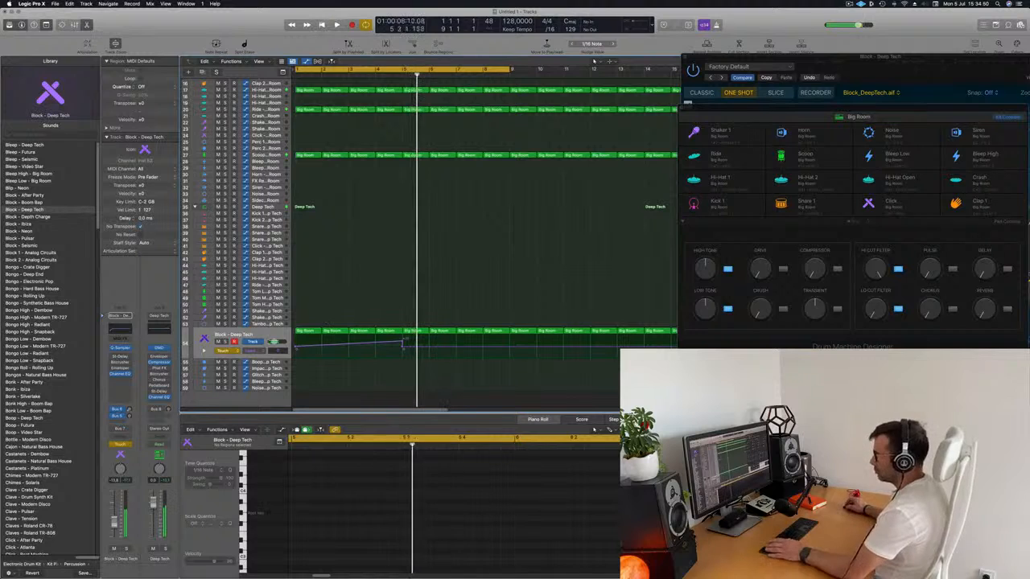
pyautogui.click(231, 352)
pyautogui.click(413, 296)
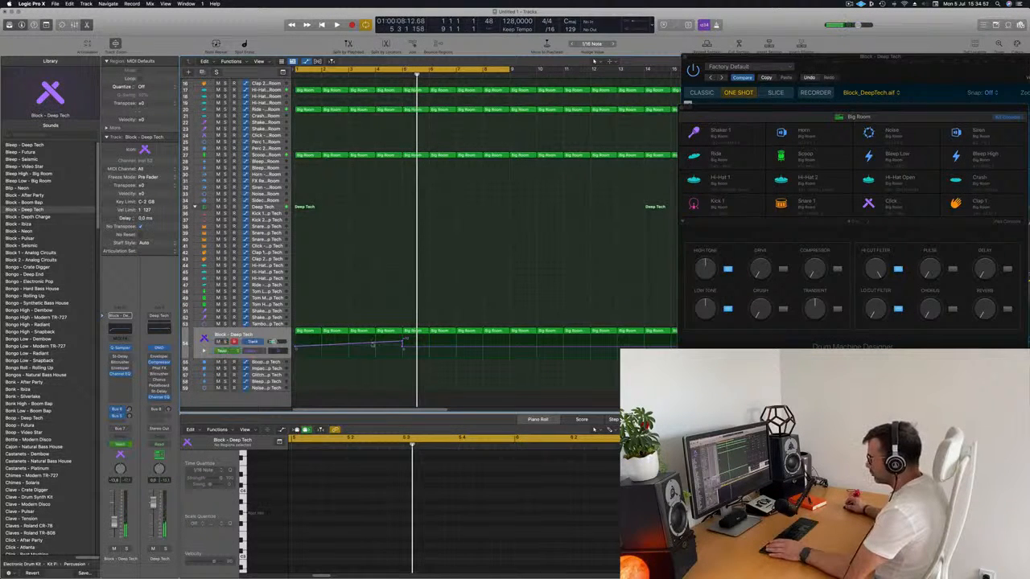
# Step: Play the arrangement from bar 1 with all 16 bars in view and listen to the Block - Deep Tech pitch ramp
pyautogui.click(259, 350)
pyautogui.click(421, 278)
pyautogui.press('space')
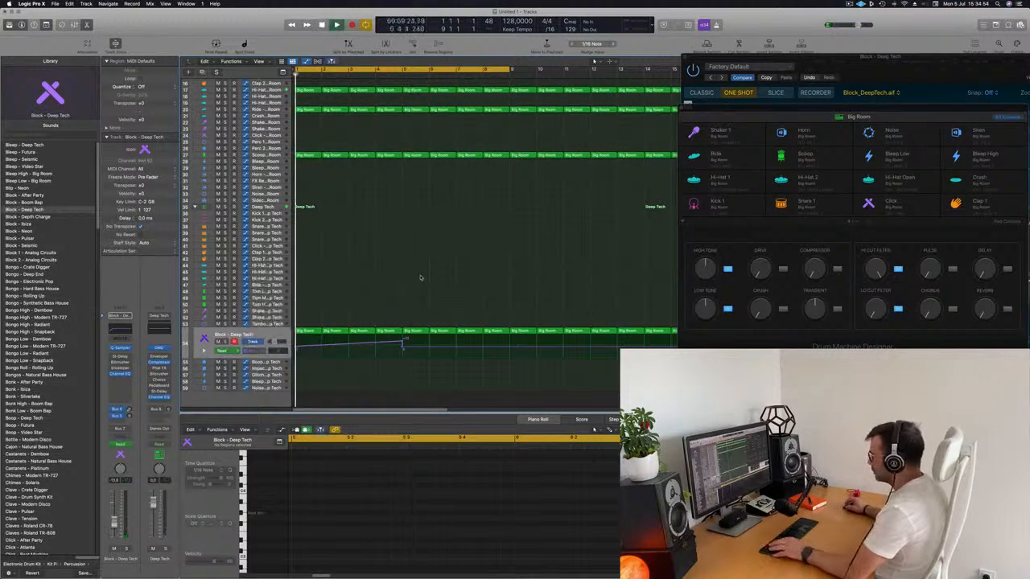
pyautogui.press('super+Left')
pyautogui.press('super+Left')
pyautogui.moveTo(880, 71); pyautogui.dragTo(859, 78)
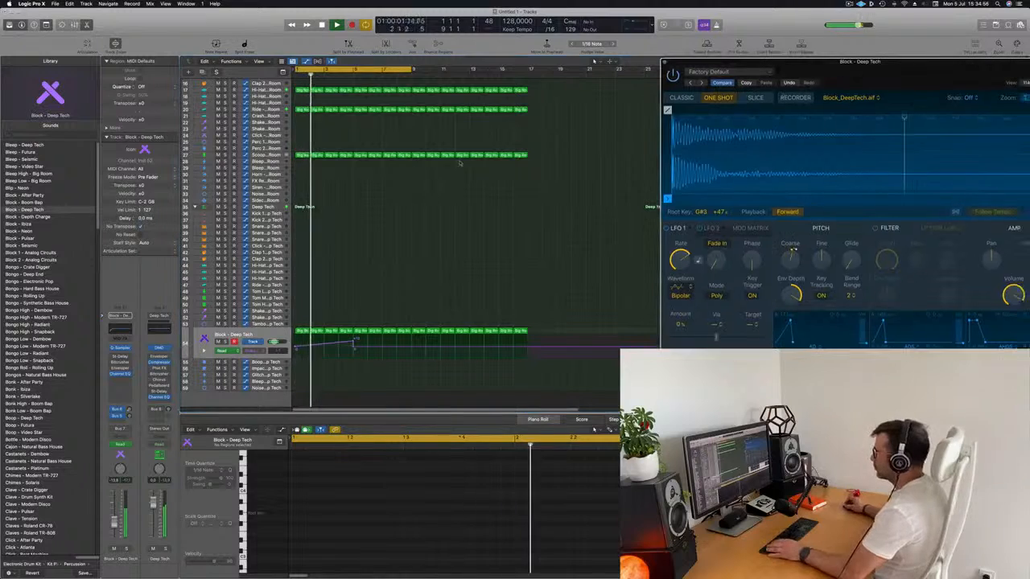
pyautogui.press('space')
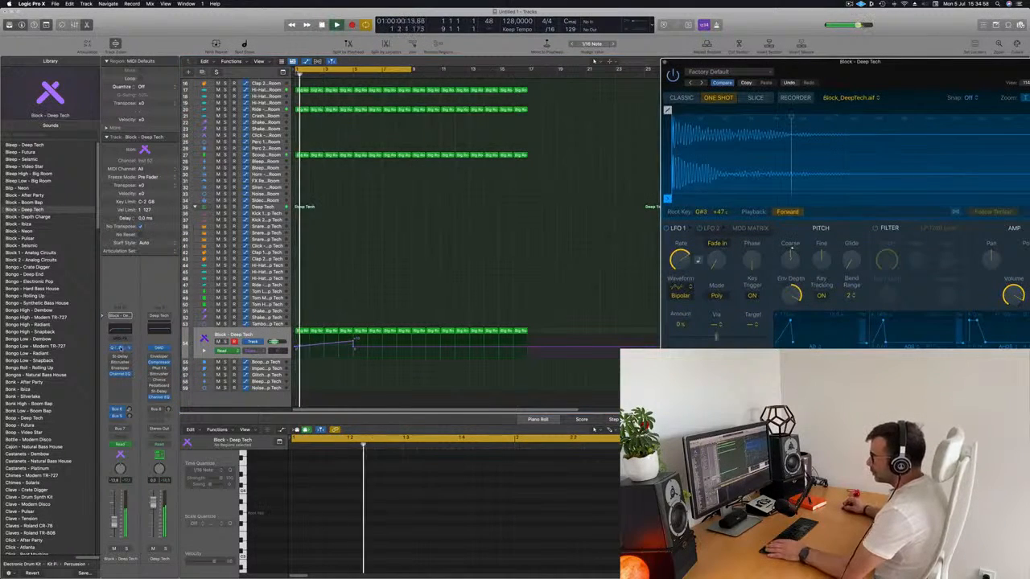
# Step: Reopen the Block - Deep Tech Quick Sampler and adjust its pitch Env Depth during playback
pyautogui.click(665, 62)
pyautogui.click(119, 348)
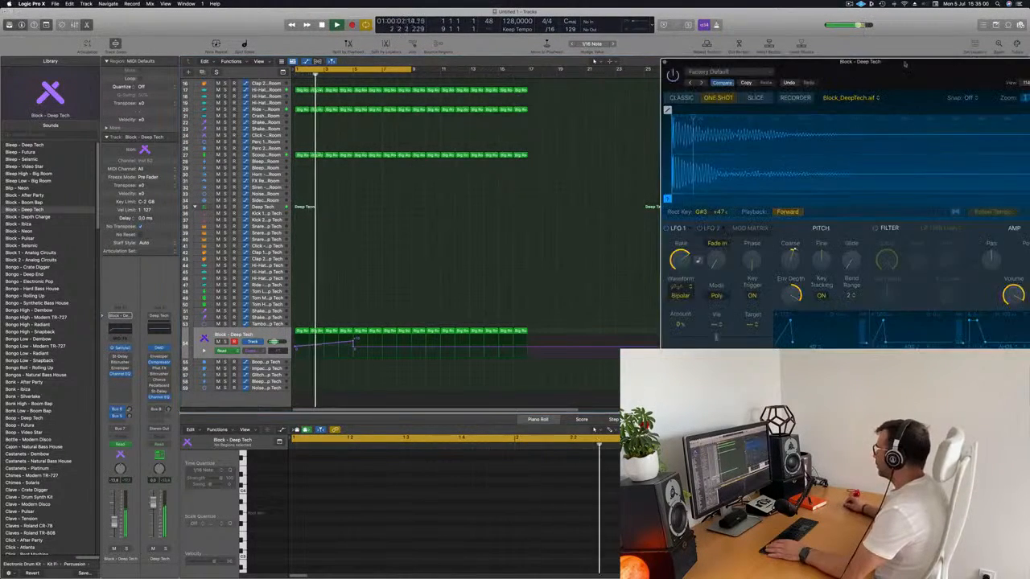
pyautogui.moveTo(904, 63); pyautogui.dragTo(650, 106)
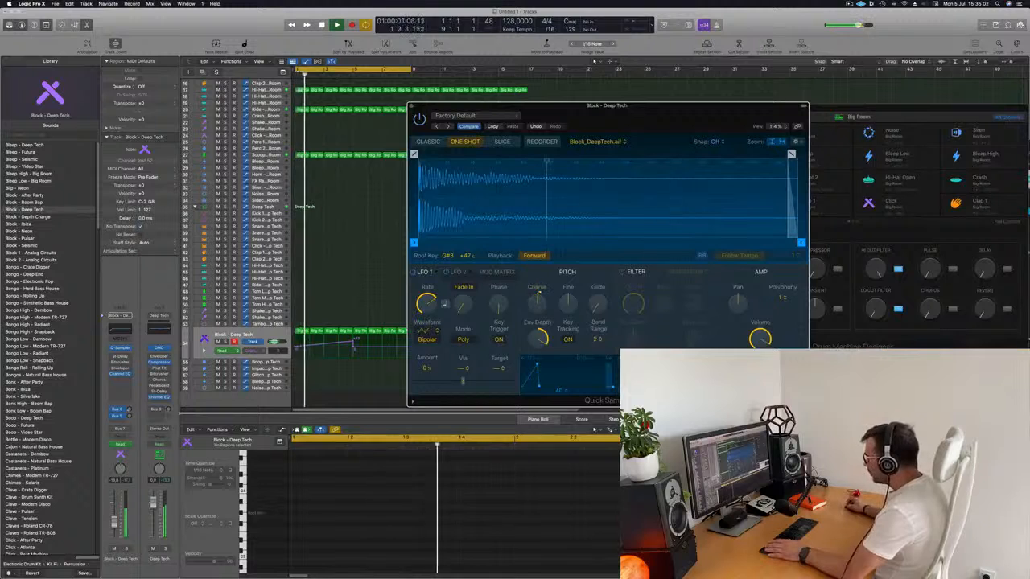
pyautogui.moveTo(538, 341); pyautogui.dragTo(538, 332)
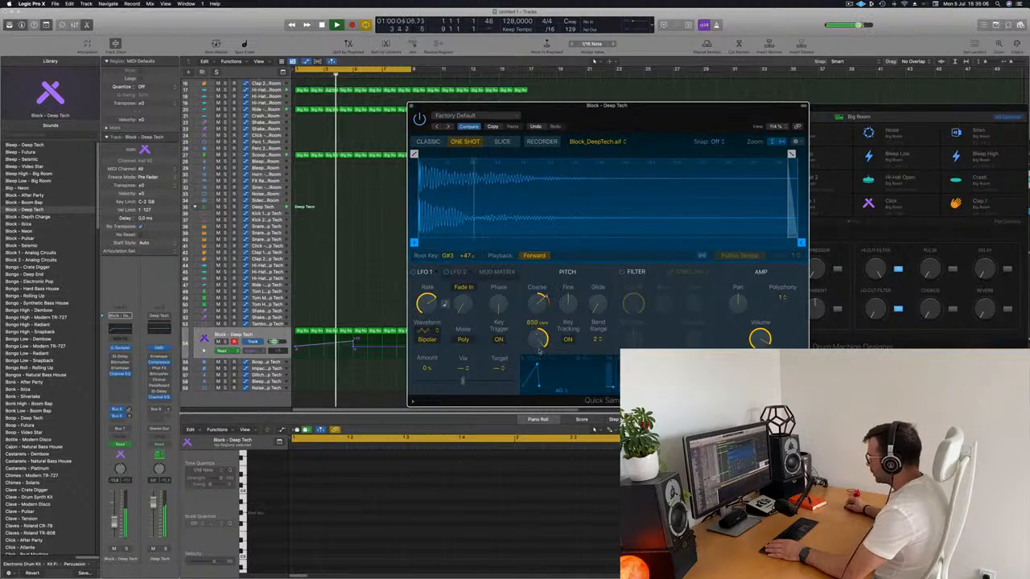
pyautogui.moveTo(545, 409); pyautogui.dragTo(545, 337)
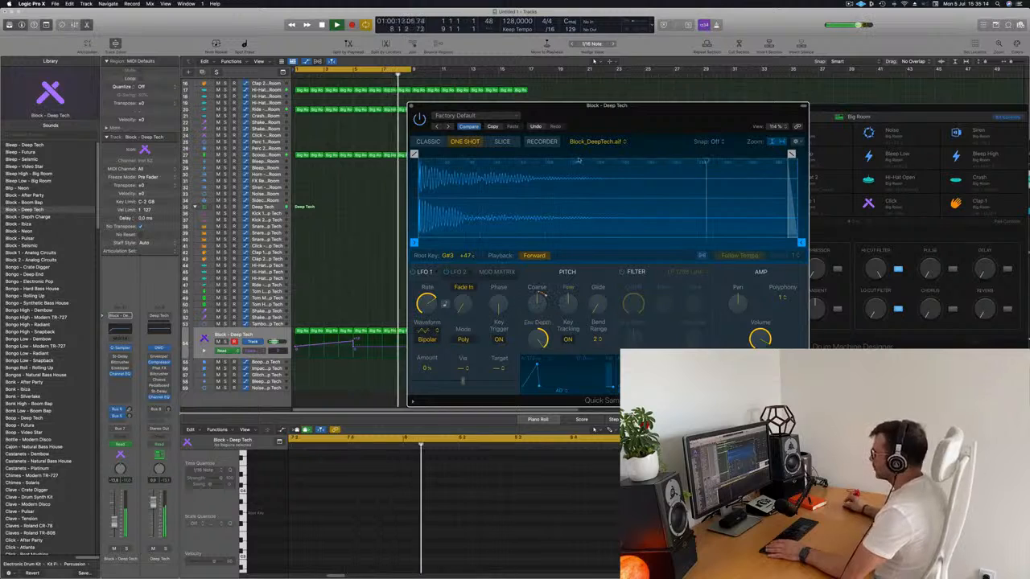
pyautogui.moveTo(588, 107); pyautogui.dragTo(890, 81)
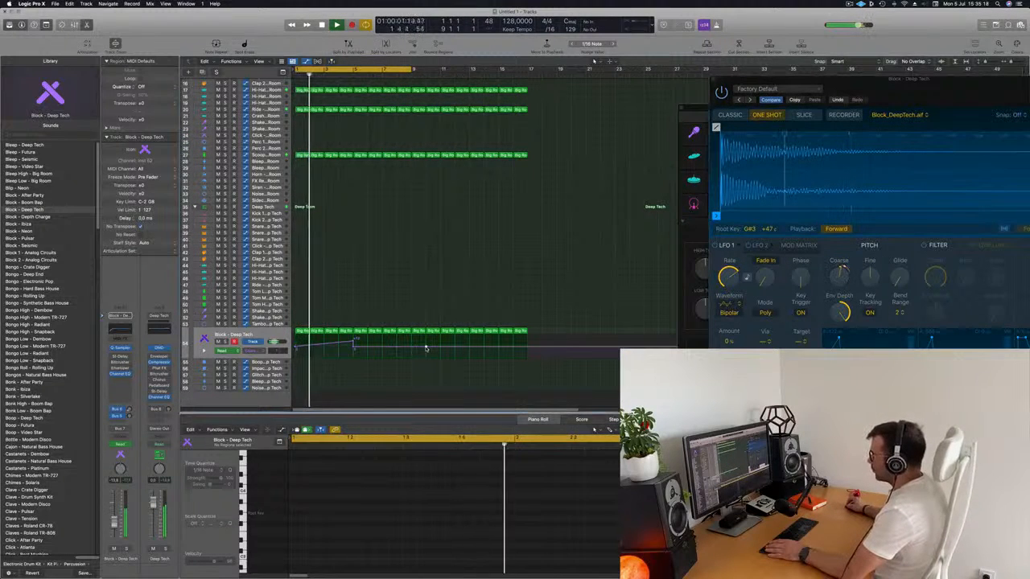
# Step: Draw a second rising Coarse Tune ramp from bar 5 to bar 10 on the Block - Deep Tech track, peaking at +12
pyautogui.moveTo(427, 348); pyautogui.dragTo(426, 337)
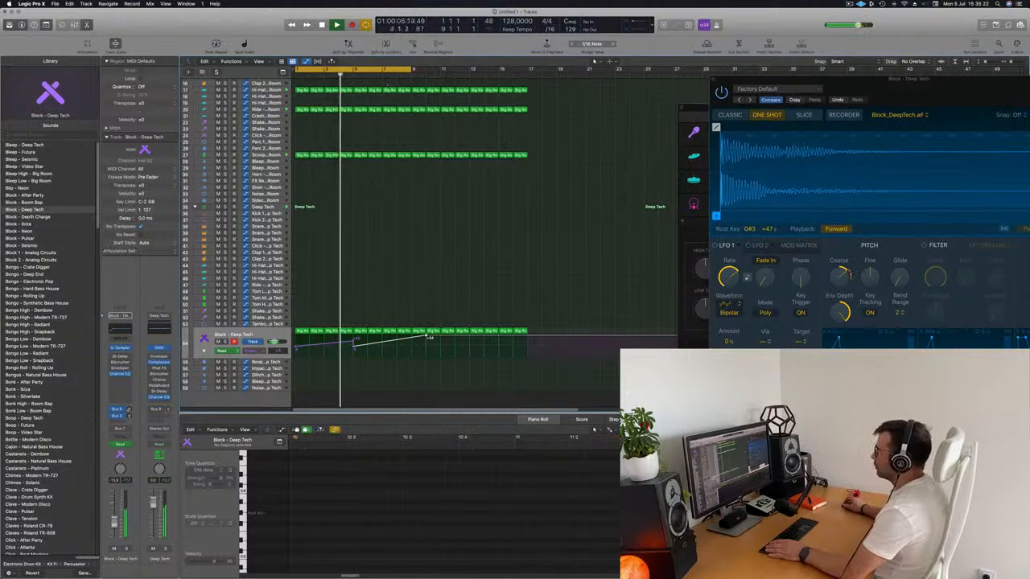
pyautogui.click(382, 75)
pyautogui.scroll(-5, 380, 230)
pyautogui.scroll(3, 380, 230)
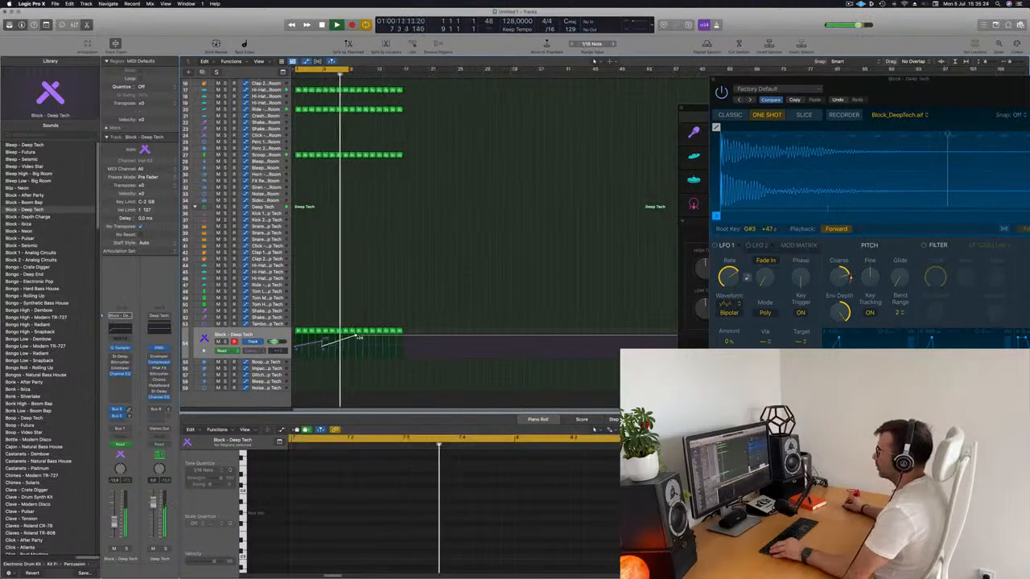
pyautogui.moveTo(890, 82); pyautogui.dragTo(829, 90)
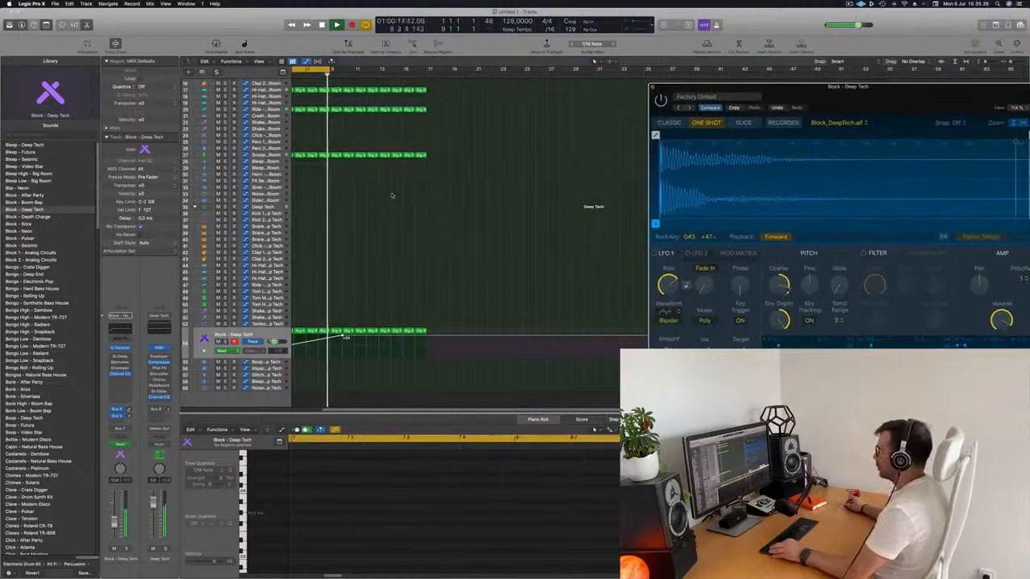
pyautogui.scroll(-1, 424, 231)
pyautogui.scroll(1, 414, 240)
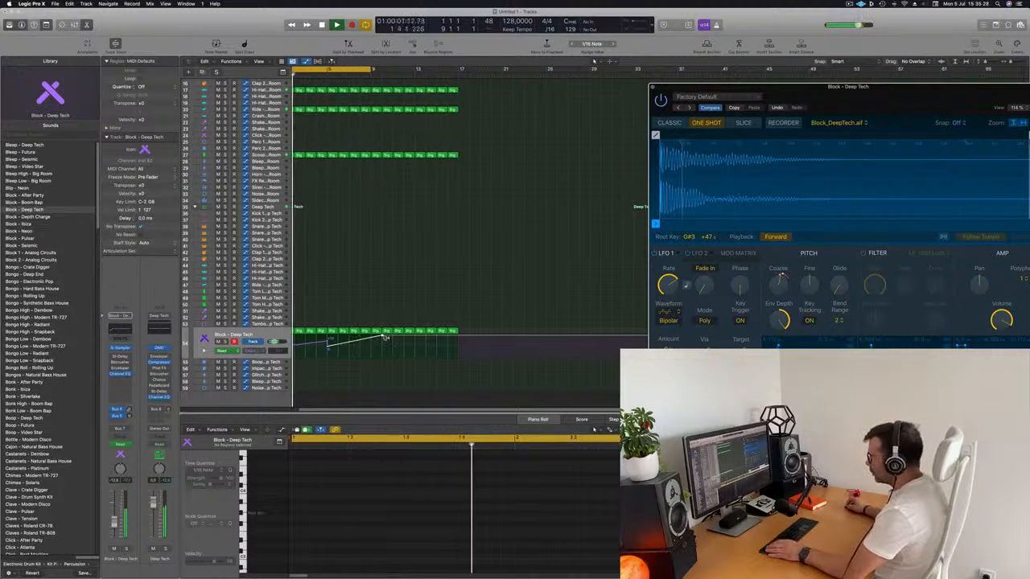
pyautogui.moveTo(386, 337); pyautogui.dragTo(382, 339)
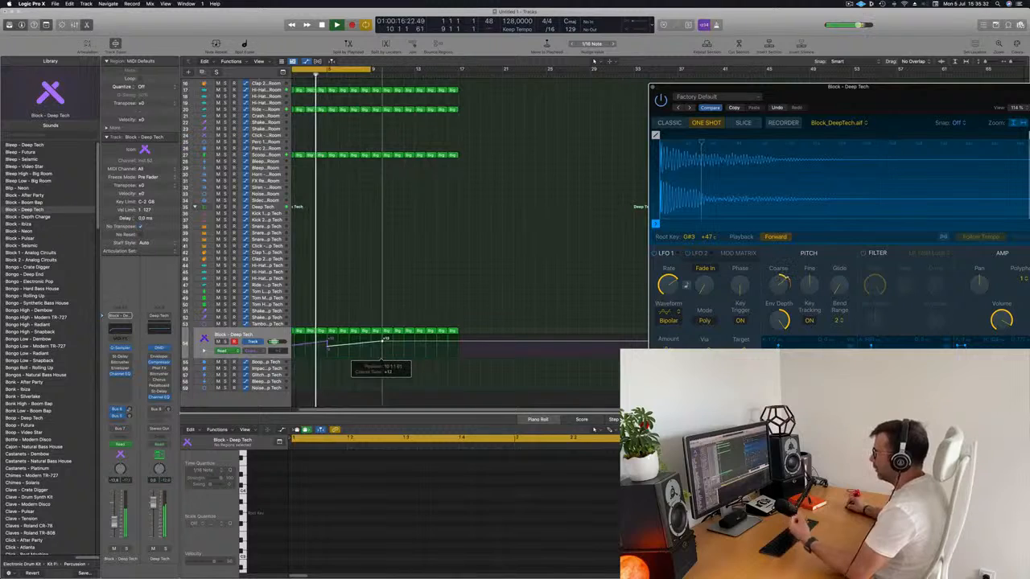
pyautogui.scroll(-2, 376, 313)
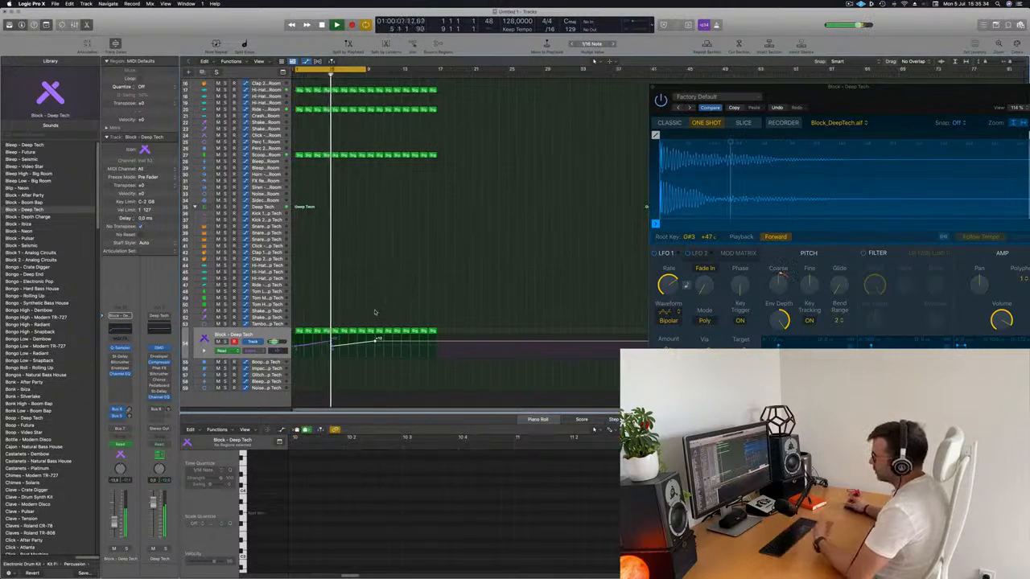
pyautogui.moveTo(922, 96); pyautogui.dragTo(817, 70)
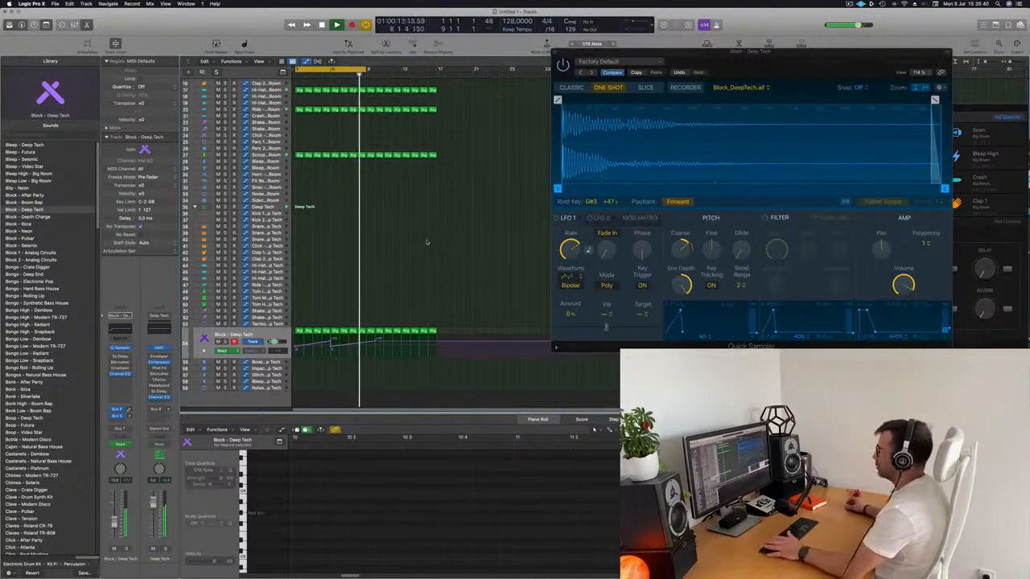
# Step: Move the first Big Room kick region onto the empty Inst 3 track at bar 1
pyautogui.scroll(10, 420, 251)
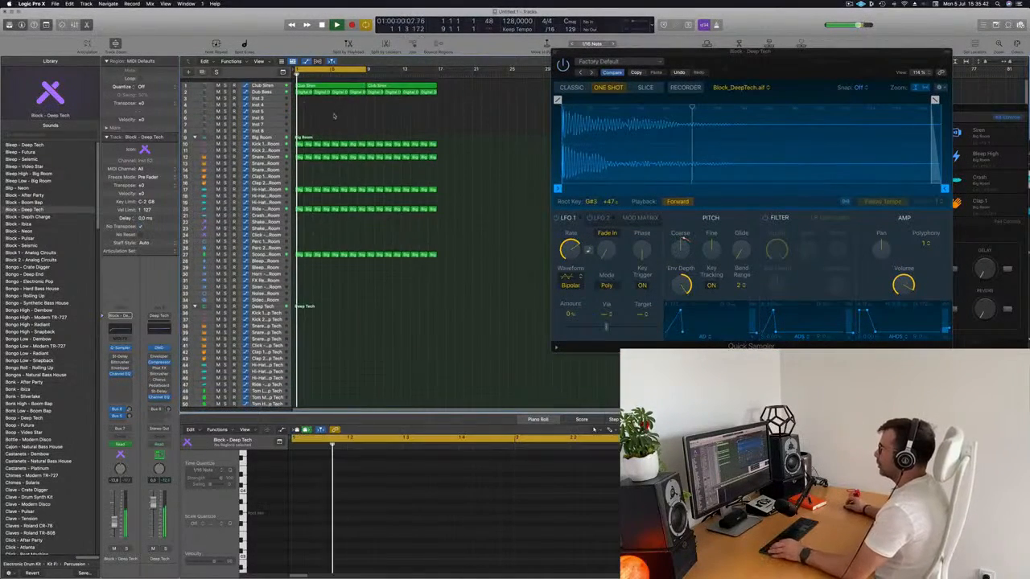
pyautogui.click(272, 88)
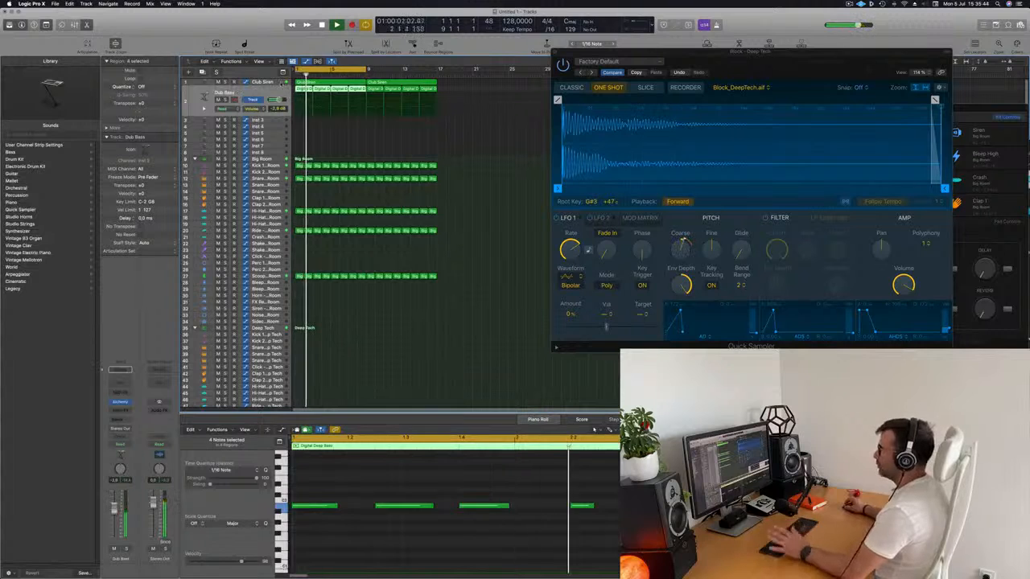
pyautogui.click(264, 120)
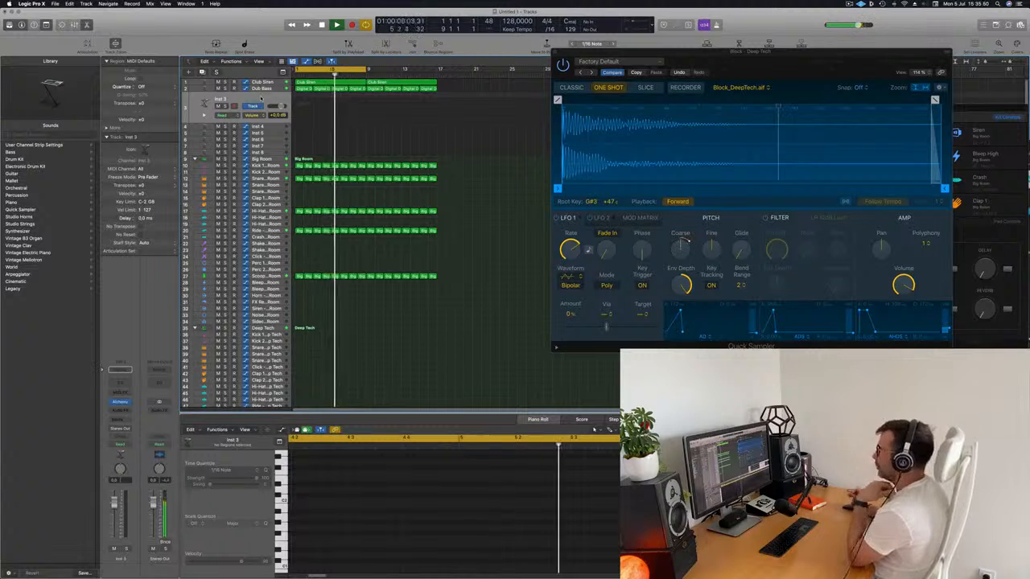
pyautogui.scroll(-1, 295, 158)
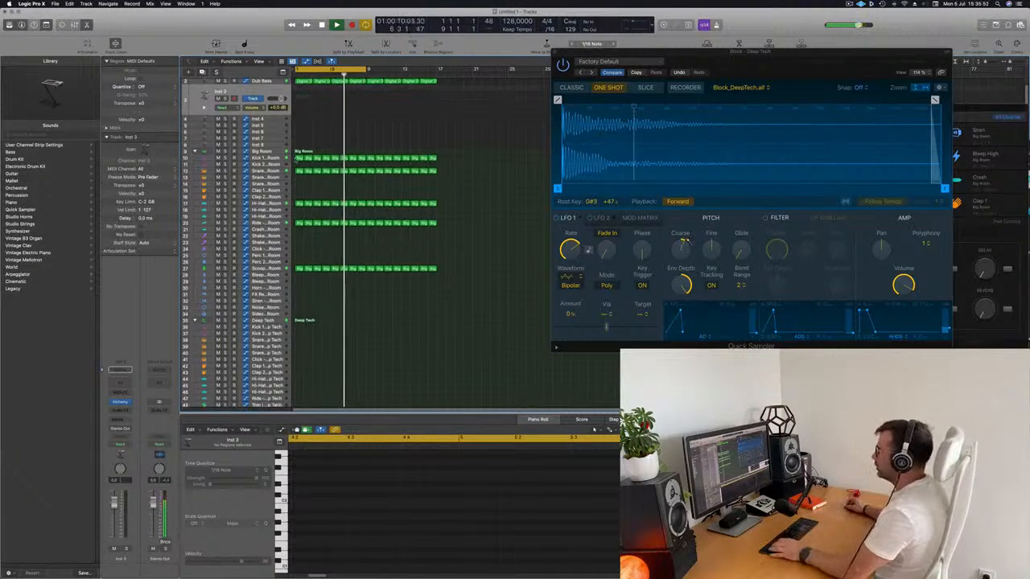
pyautogui.click(297, 159)
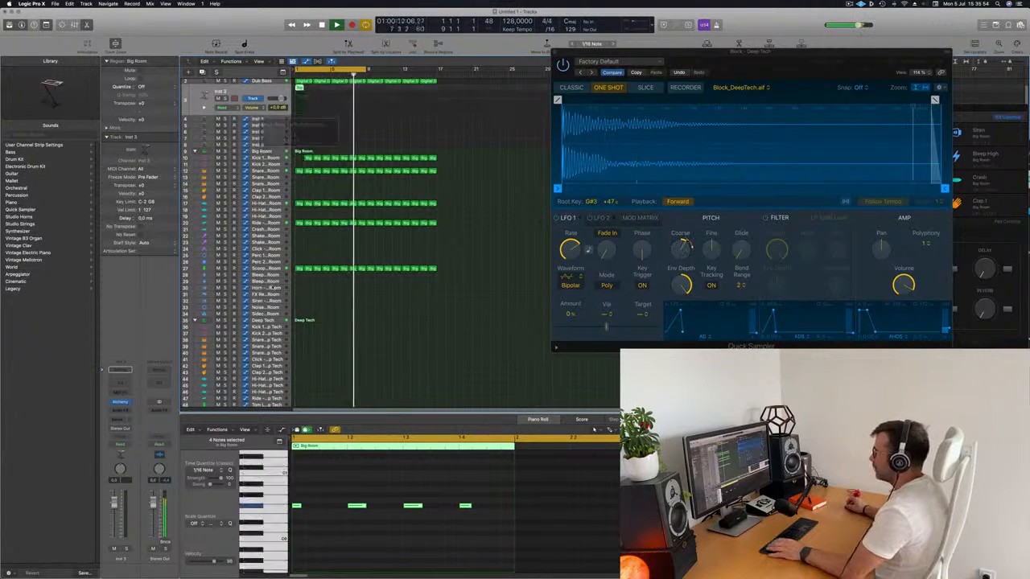
# Step: Delete the notes on beats 2 and 4 of the Inst 3 region and shift the remaining two half a beat later
pyautogui.moveTo(331, 483); pyautogui.dragTo(360, 521)
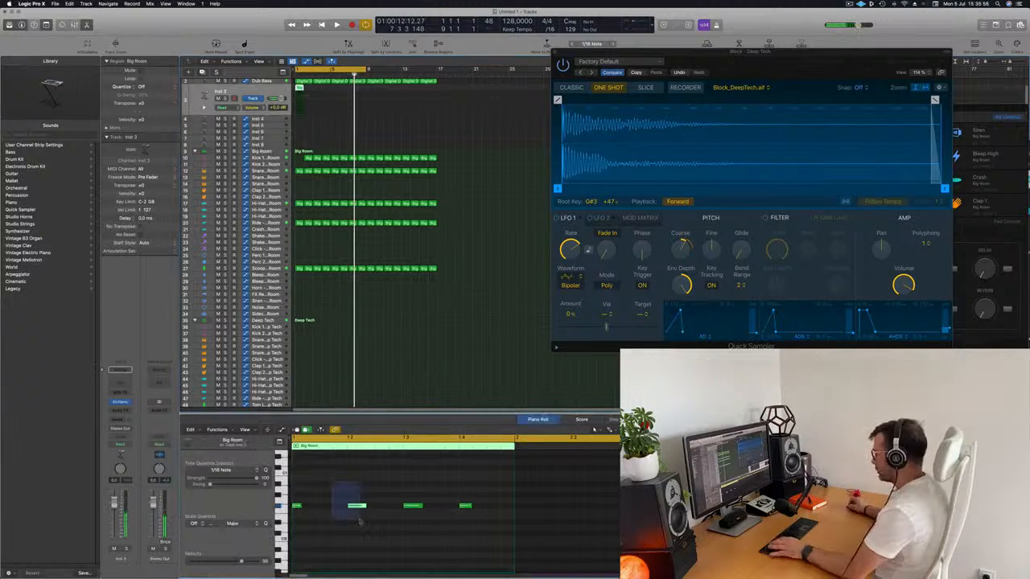
pyautogui.press('Delete')
pyautogui.moveTo(497, 522); pyautogui.dragTo(326, 511)
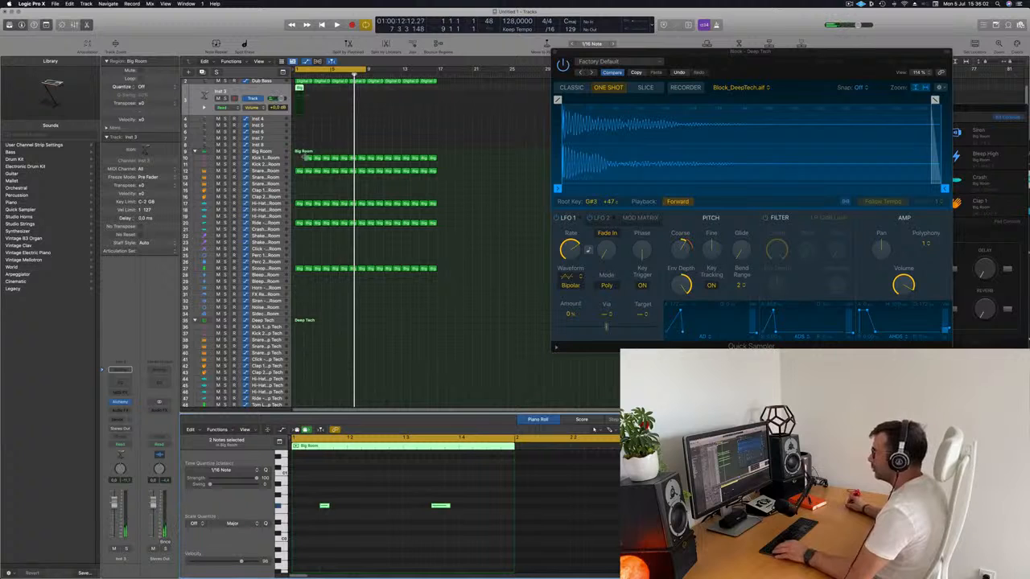
# Step: Copy the kick region from bar 2 back into the empty bar 1 and select the two notes in the Inst 3 region
pyautogui.click(308, 158)
pyautogui.click(299, 158)
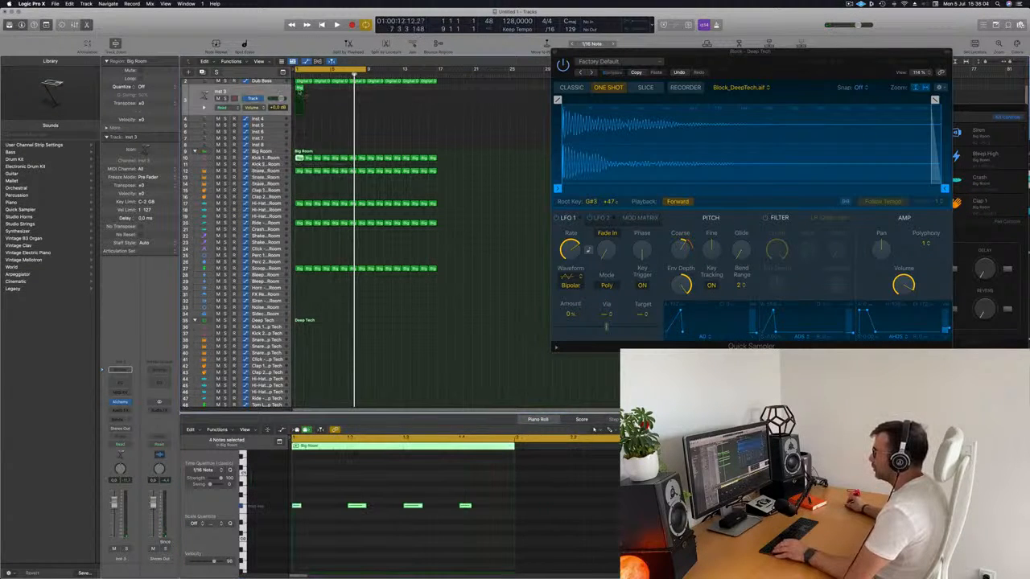
pyautogui.moveTo(309, 494); pyautogui.dragTo(535, 554)
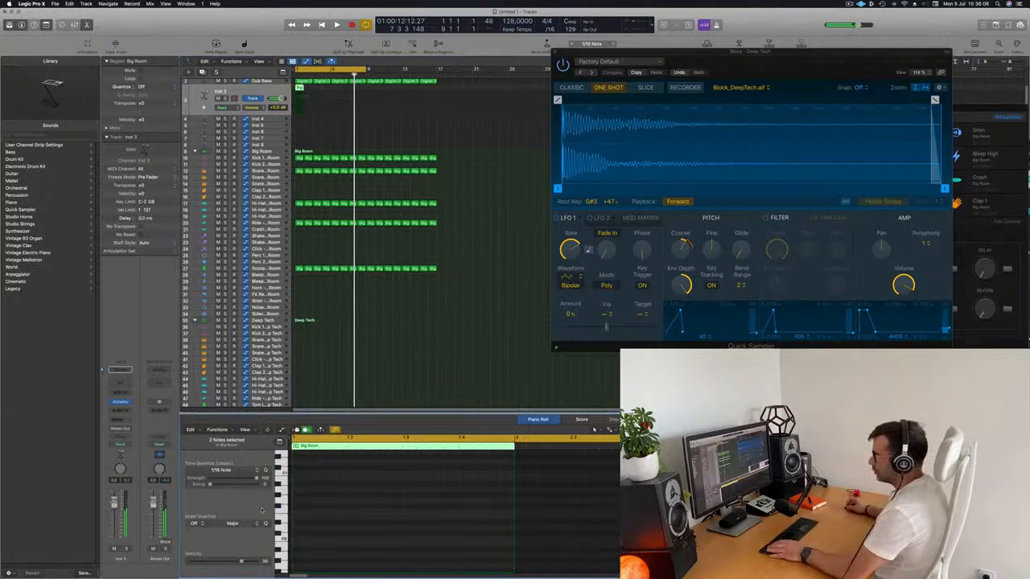
# Step: Open Alchemy on the Inst 3 track and load the 80s Fantasy preset from the Brass category
pyautogui.click(120, 402)
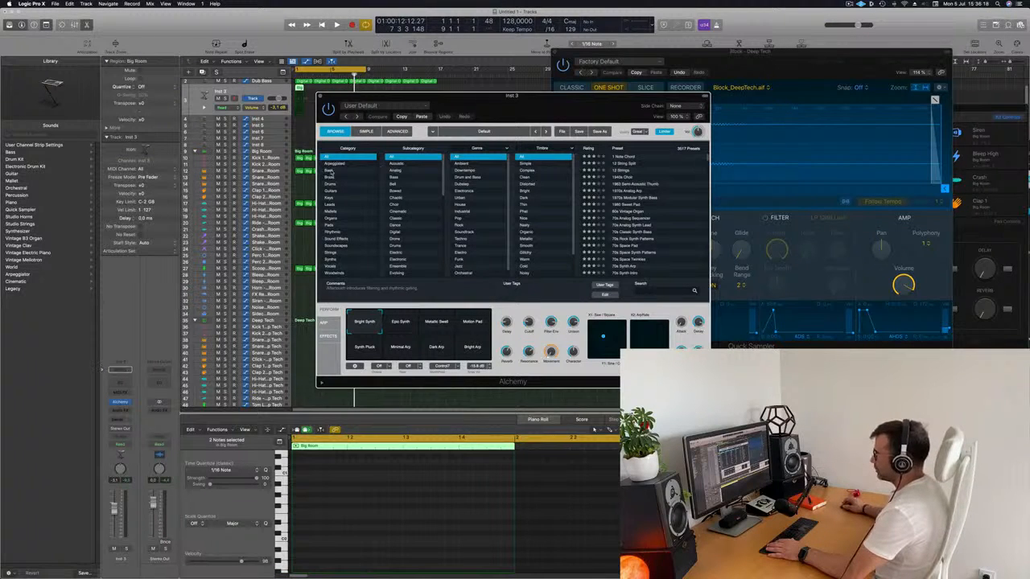
pyautogui.click(330, 178)
pyautogui.moveTo(594, 106); pyautogui.dragTo(773, 92)
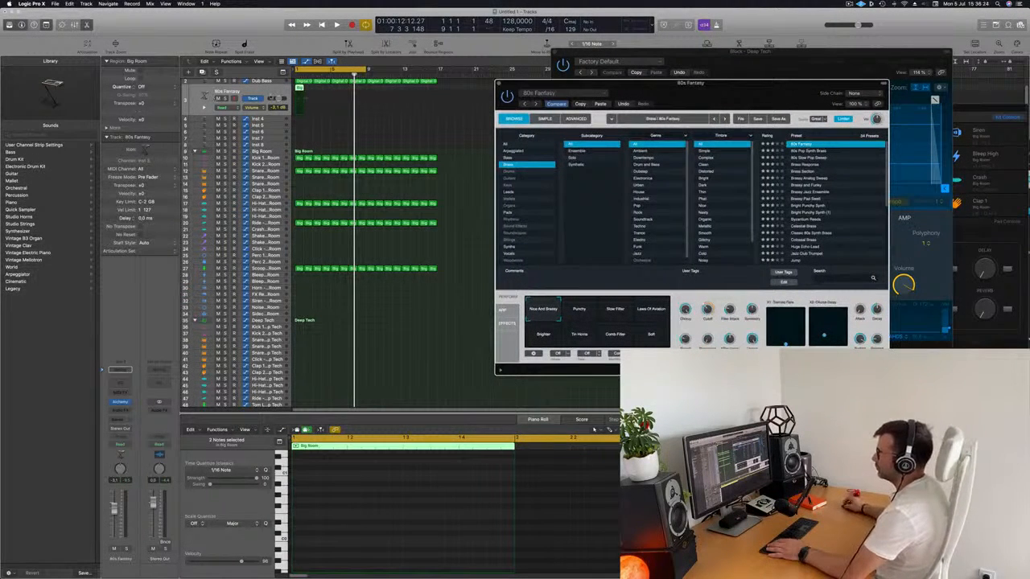
# Step: Audition the brass part with the track and set its volume to -4.0 dB
pyautogui.press('space')
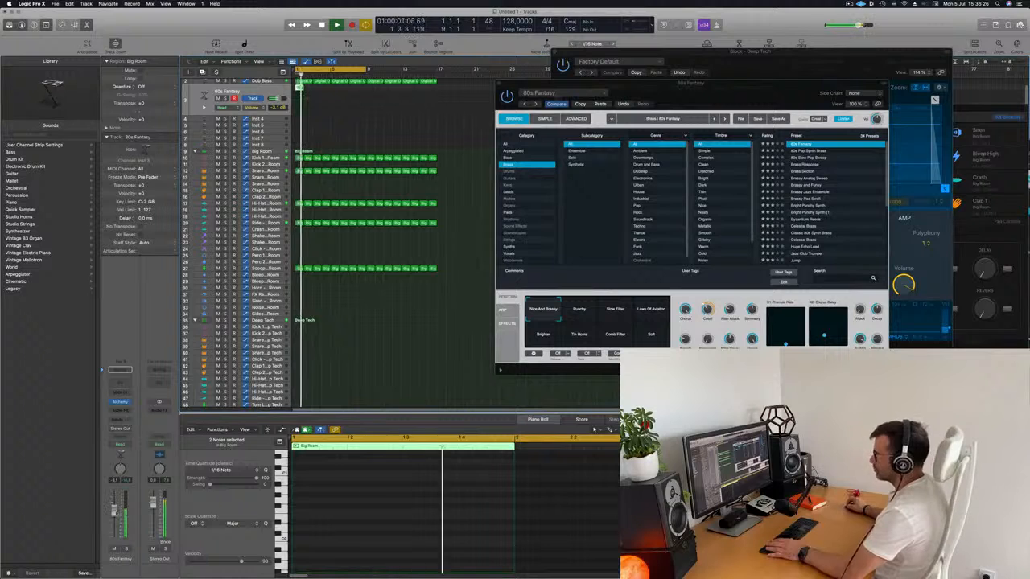
pyautogui.press('space')
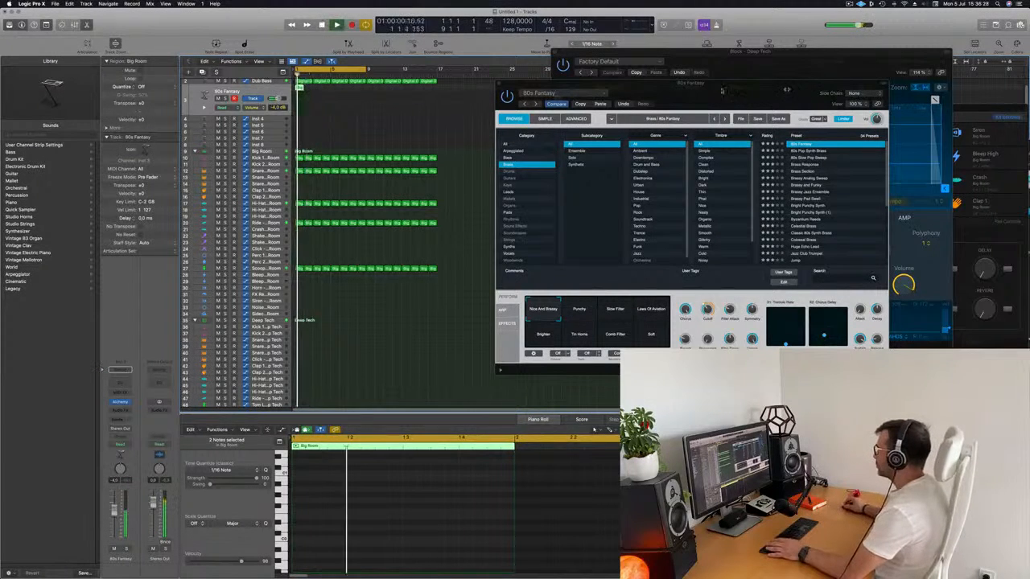
pyautogui.moveTo(563, 82); pyautogui.dragTo(458, 78)
pyautogui.press('space')
pyautogui.press('space')
pyautogui.doubleClick(300, 89)
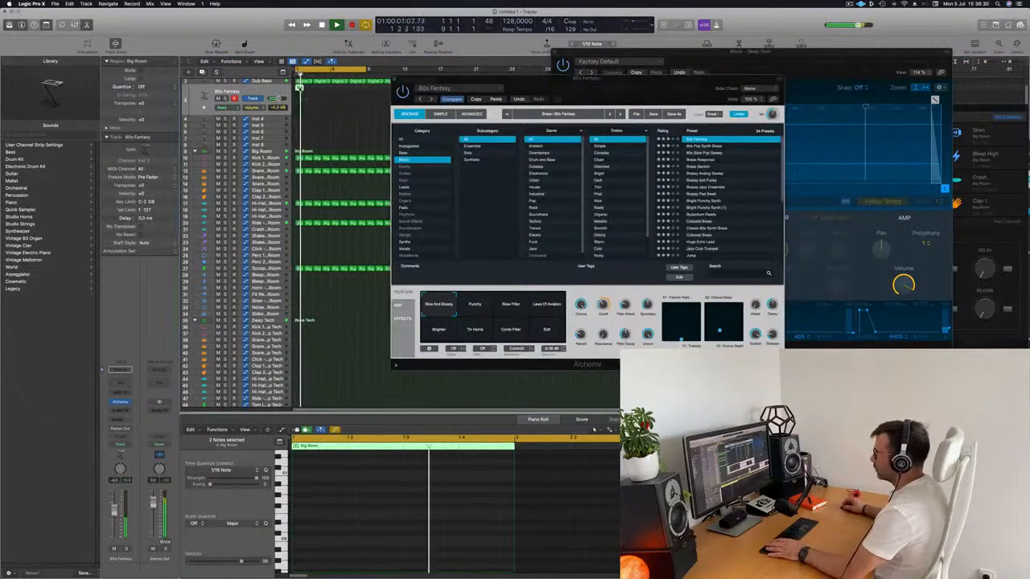
pyautogui.press('space')
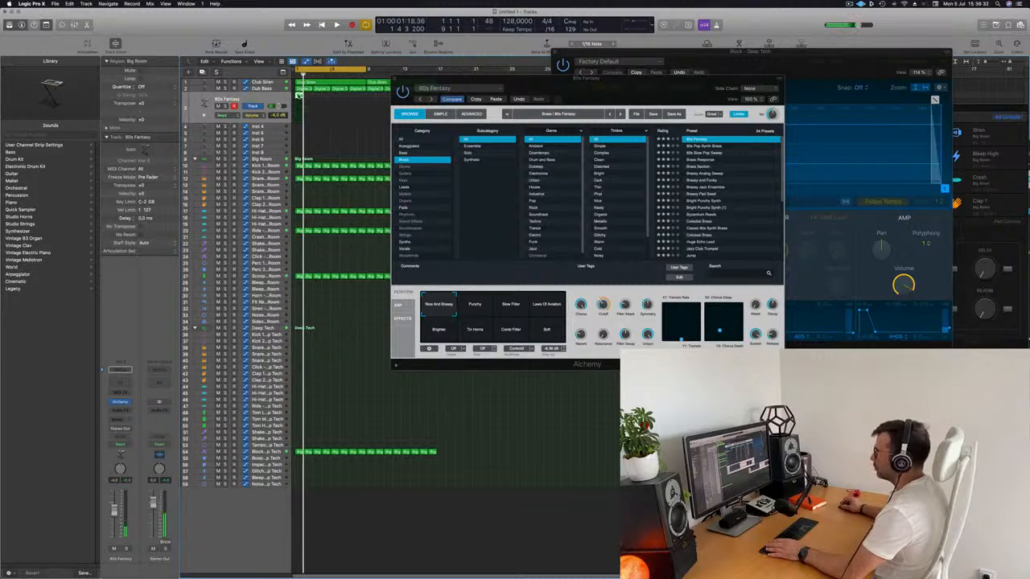
# Step: Lengthen both notes in the brass region to slightly more than half a beat
pyautogui.doubleClick(297, 103)
pyautogui.moveTo(309, 491); pyautogui.dragTo(503, 544)
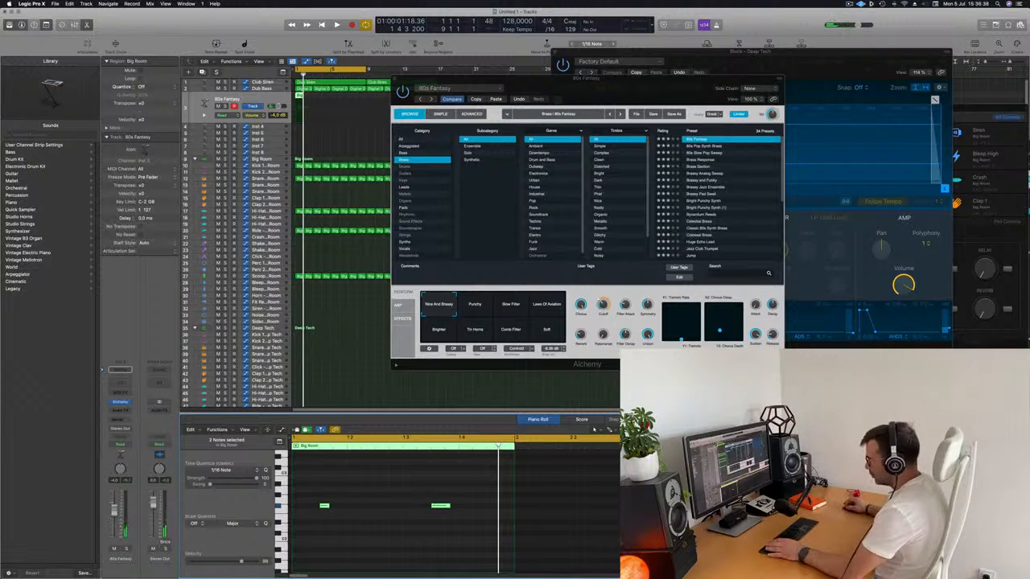
pyautogui.moveTo(327, 505); pyautogui.dragTo(356, 505)
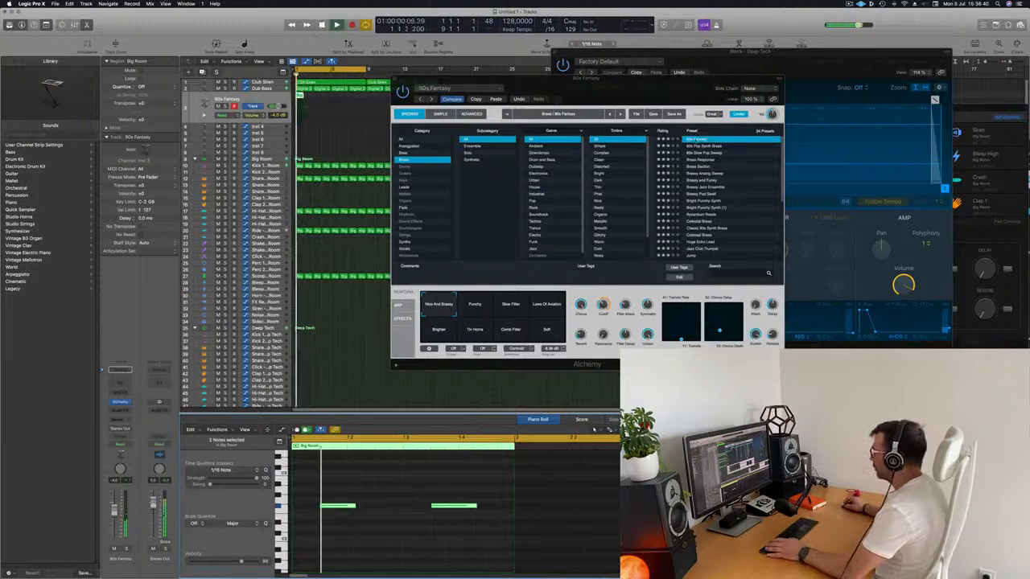
# Step: Replace the Alchemy sound with the 80s Pop Synth Brass preset during playback
pyautogui.click(650, 106)
pyautogui.moveTo(665, 101); pyautogui.dragTo(687, 106)
pyautogui.press('Down')
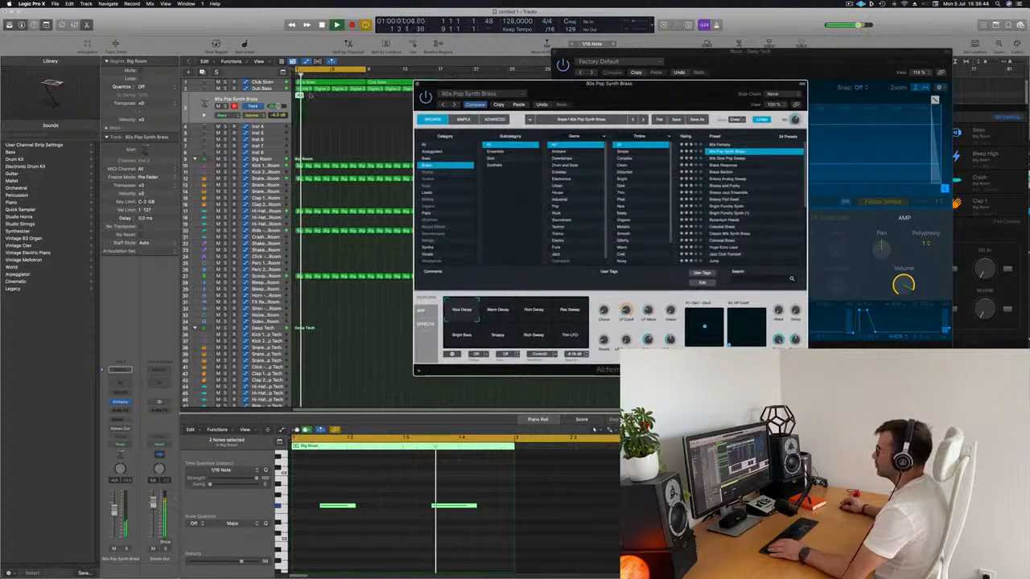
# Step: Repeat the one-bar brass region through the end of bar 8 and move the Alchemy window clear of the regions
pyautogui.click(284, 98)
pyautogui.press('super+r')
pyautogui.press('super+r')
pyautogui.press('super+r')
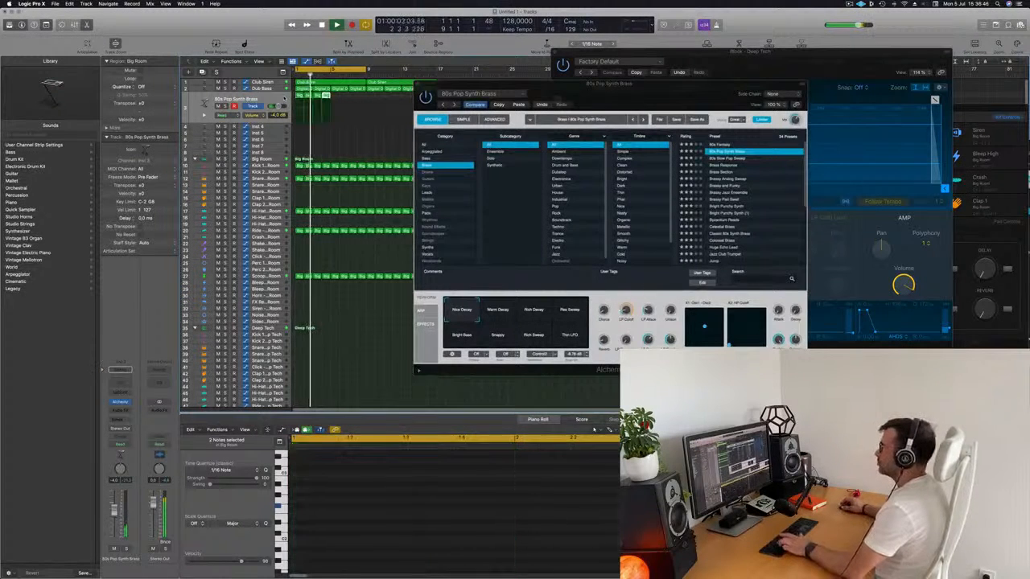
pyautogui.moveTo(554, 90); pyautogui.dragTo(526, 164)
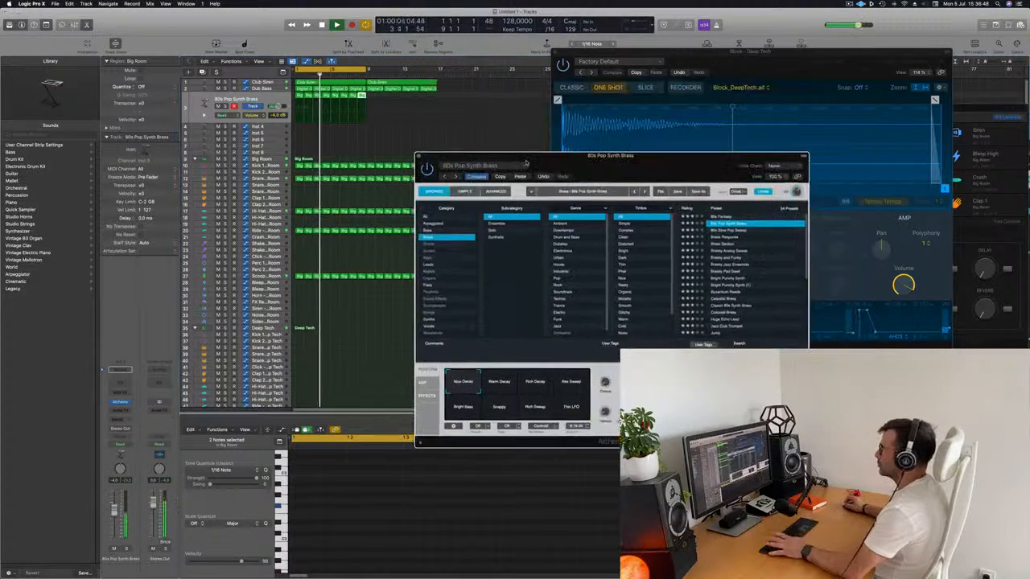
# Step: Try the brass track at a volume of -0.7 dB while the arrangement plays from the start
pyautogui.click(284, 98)
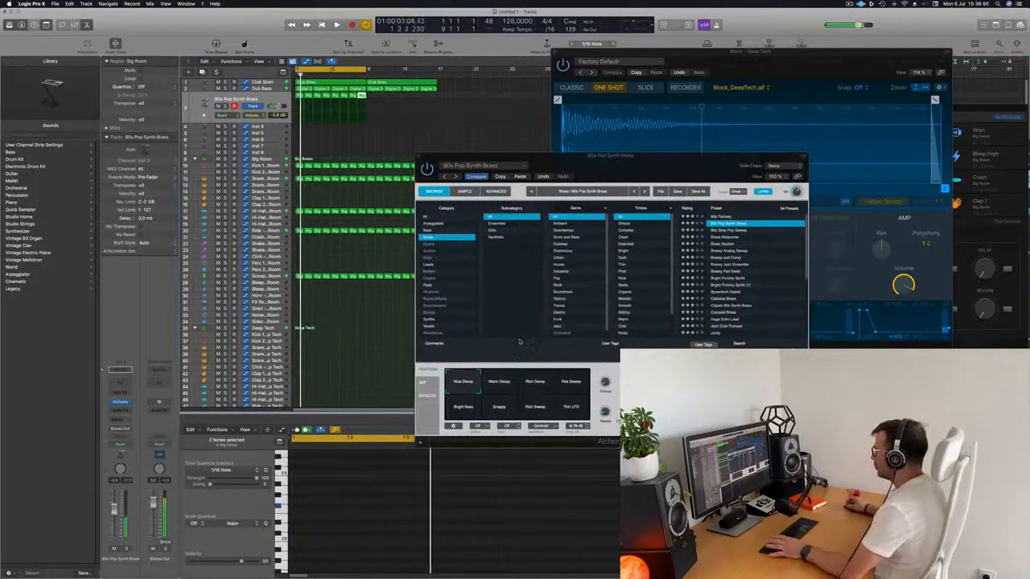
pyautogui.press('Return')
pyautogui.click(556, 157)
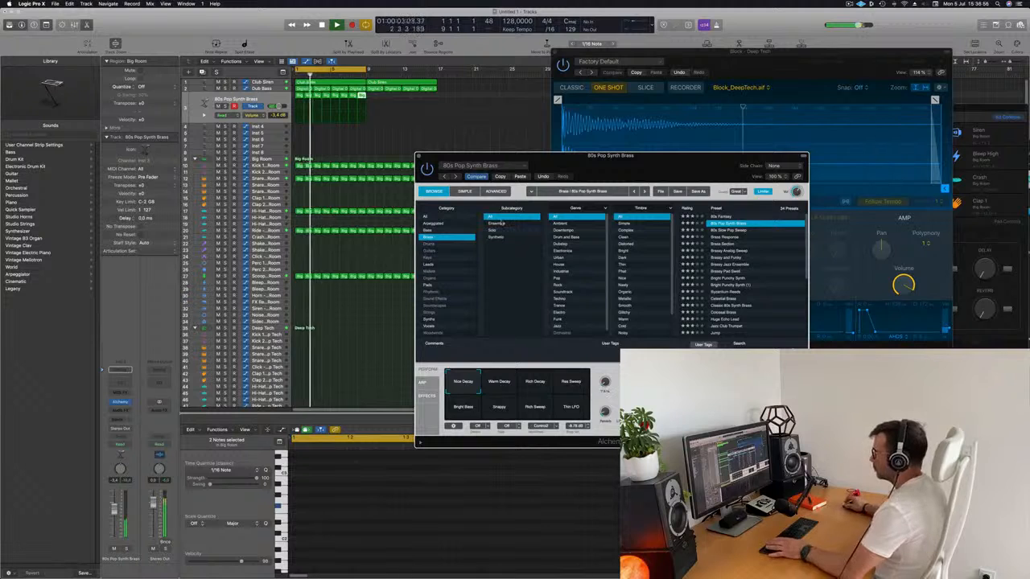
pyautogui.moveTo(555, 156); pyautogui.dragTo(521, 122)
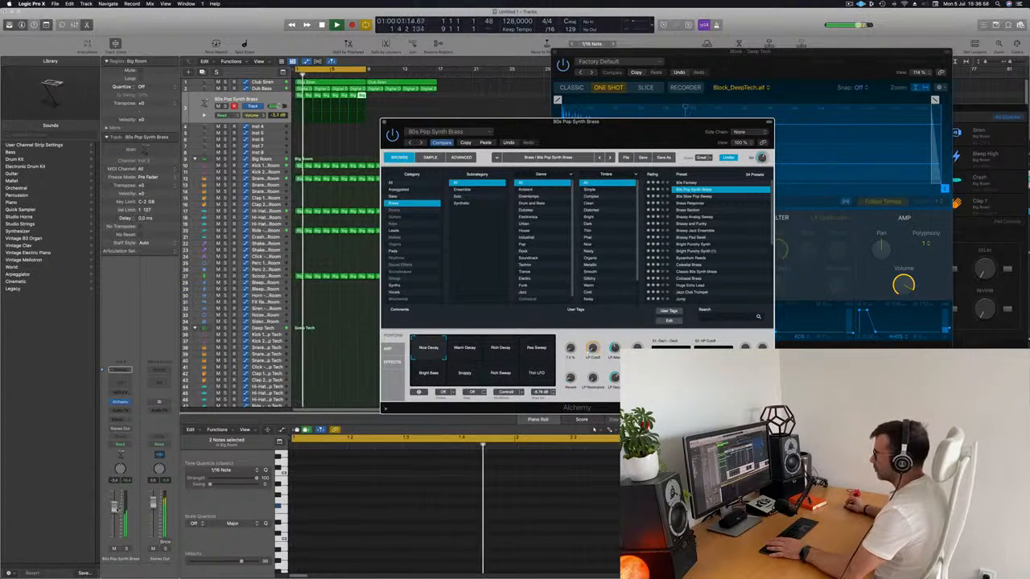
pyautogui.moveTo(116, 509); pyautogui.dragTo(116, 508)
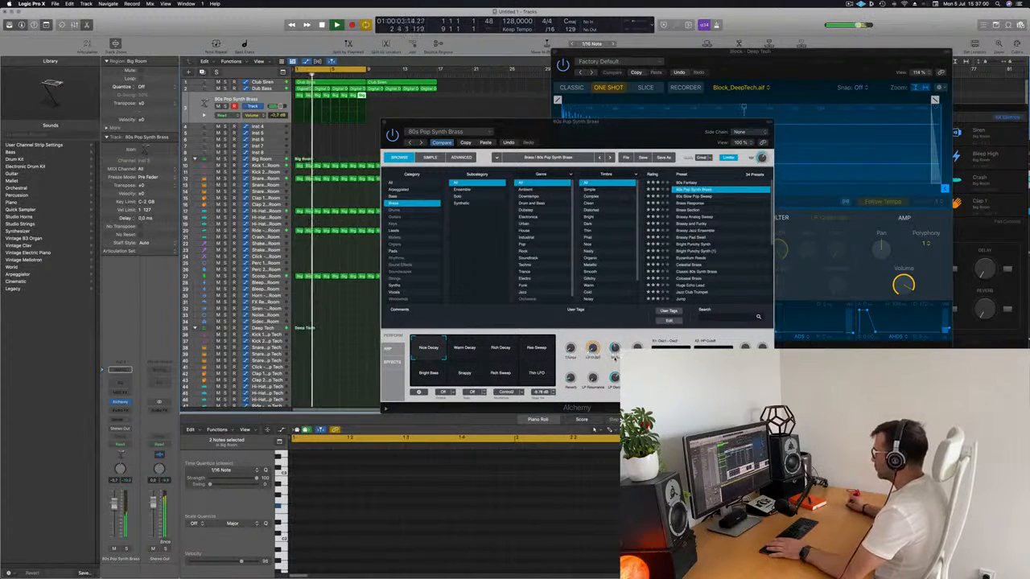
pyautogui.click(616, 354)
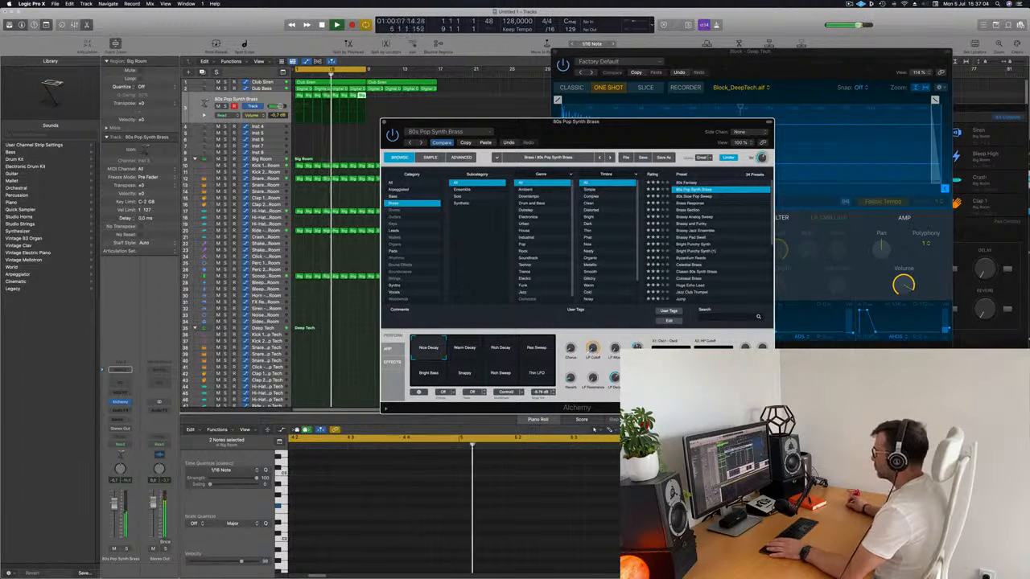
# Step: Close the brass track's Alchemy window and move the Quick Sampler window clear of the regions
pyautogui.moveTo(639, 125); pyautogui.dragTo(693, 72)
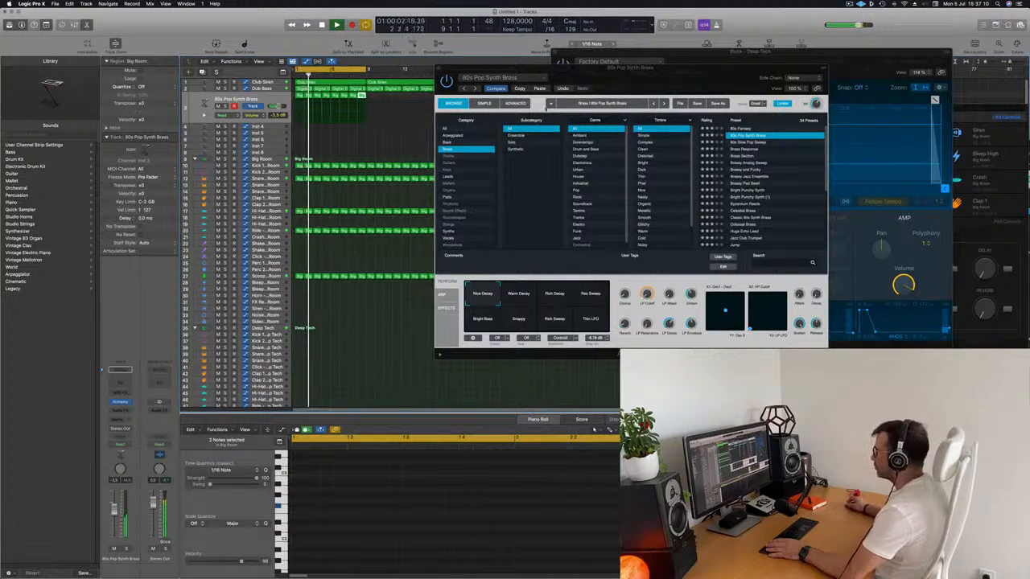
pyautogui.moveTo(667, 78); pyautogui.dragTo(687, 102)
pyautogui.moveTo(461, 93); pyautogui.dragTo(460, 94)
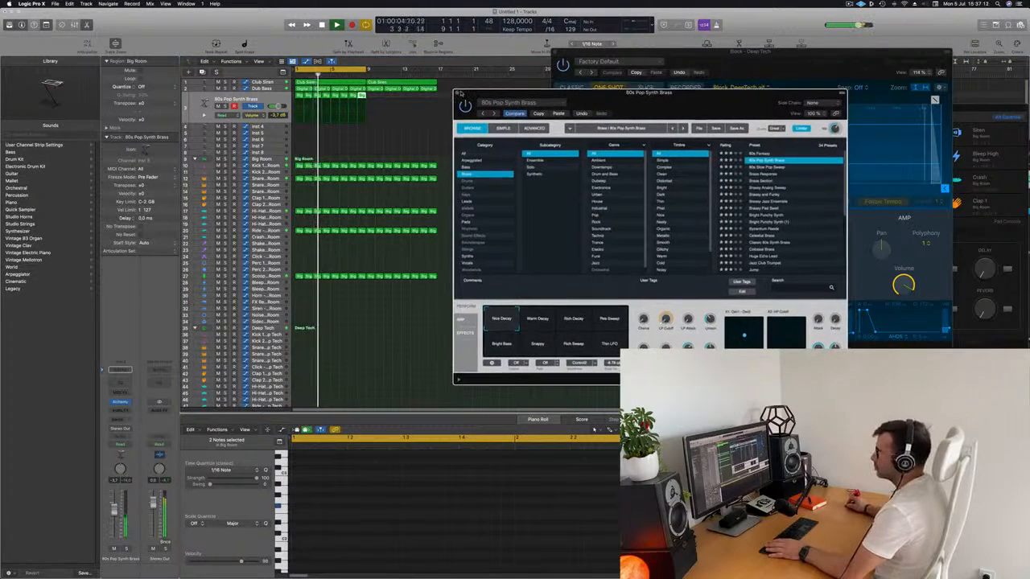
pyautogui.click(460, 93)
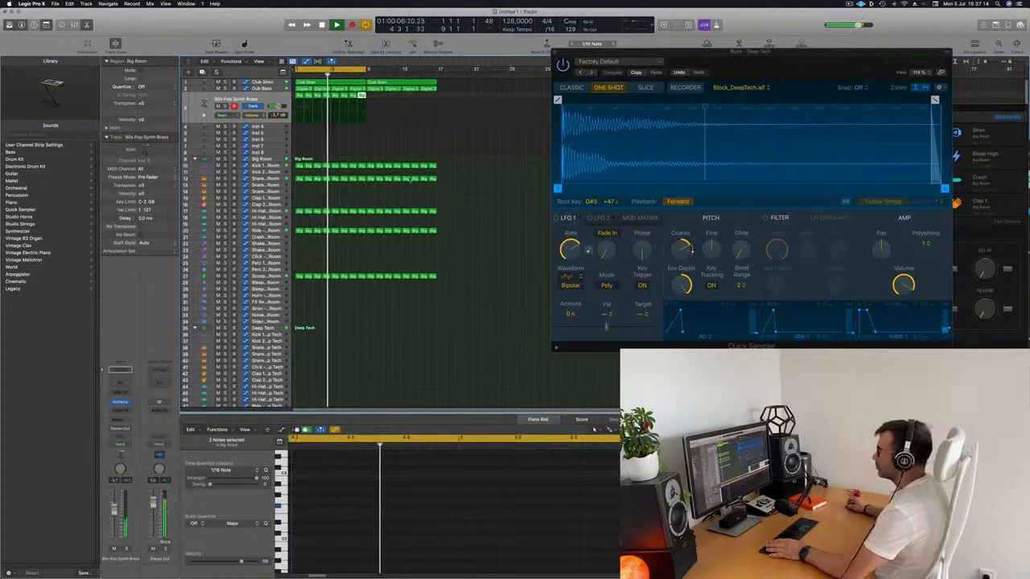
pyautogui.moveTo(769, 66); pyautogui.dragTo(904, 79)
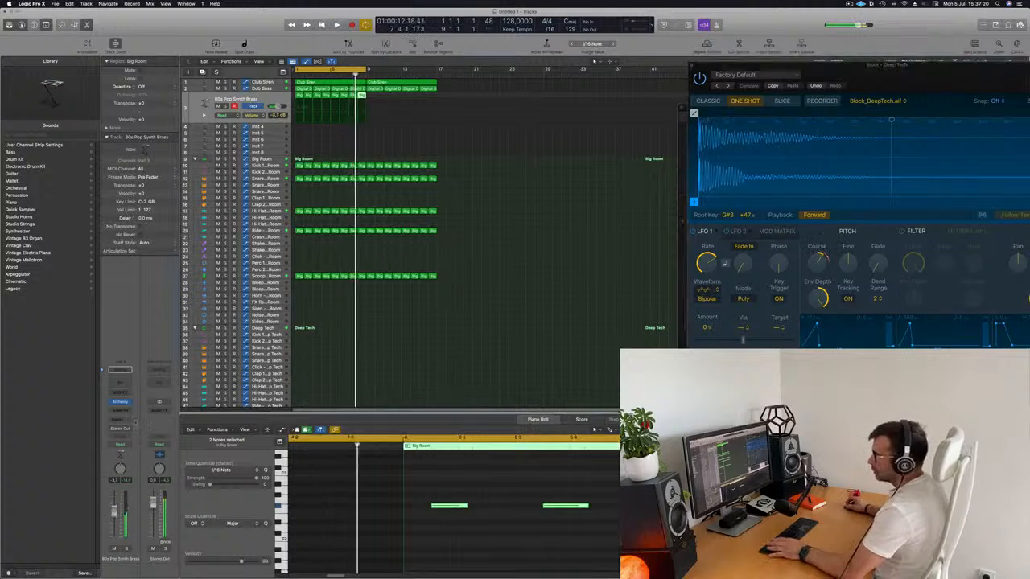
# Step: Add a Bus 9 send to the brass track and insert a SilverVerb on the resulting aux channel
pyautogui.click(120, 419)
pyautogui.moveTo(117, 429)
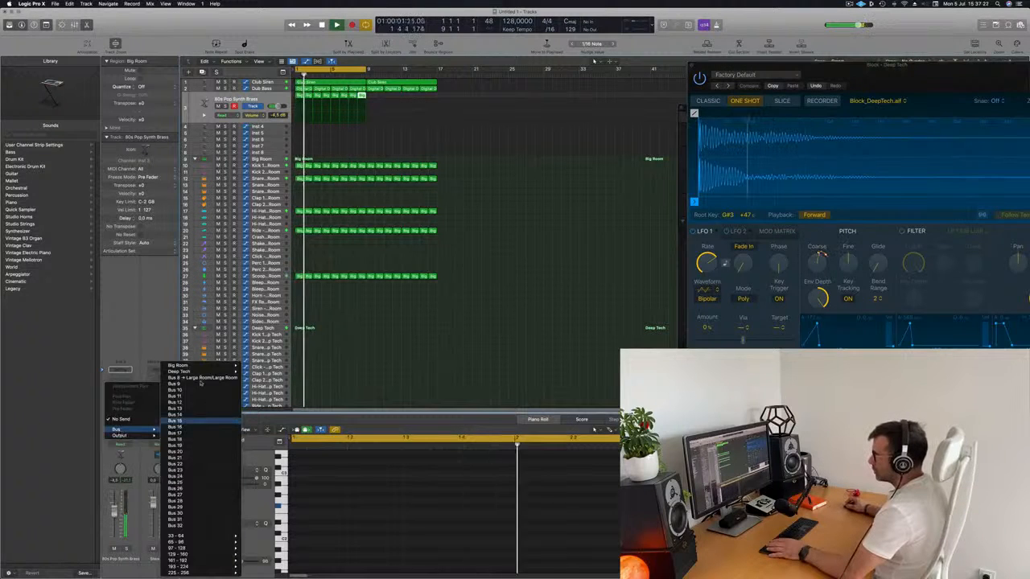
pyautogui.click(199, 386)
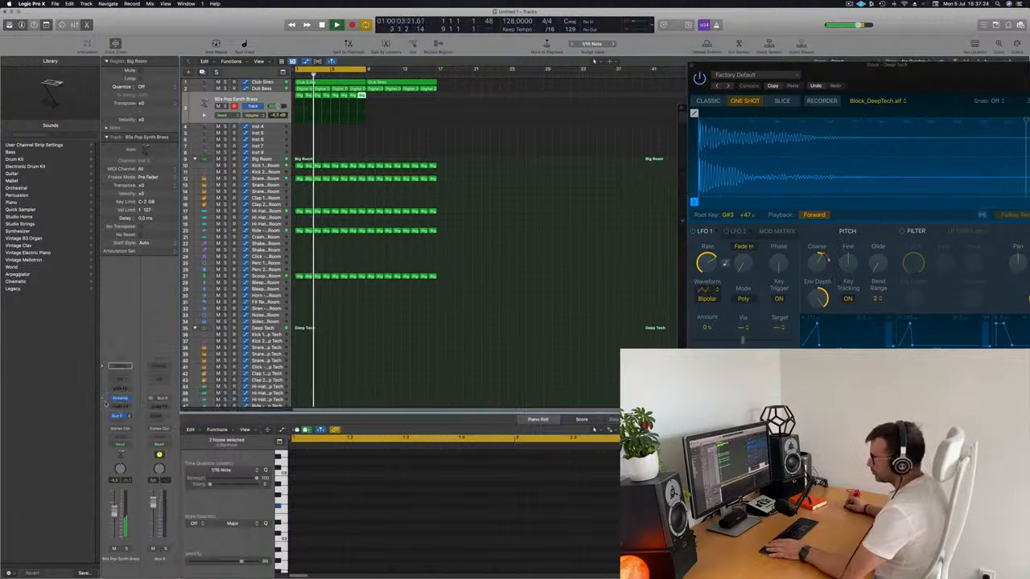
pyautogui.click(163, 407)
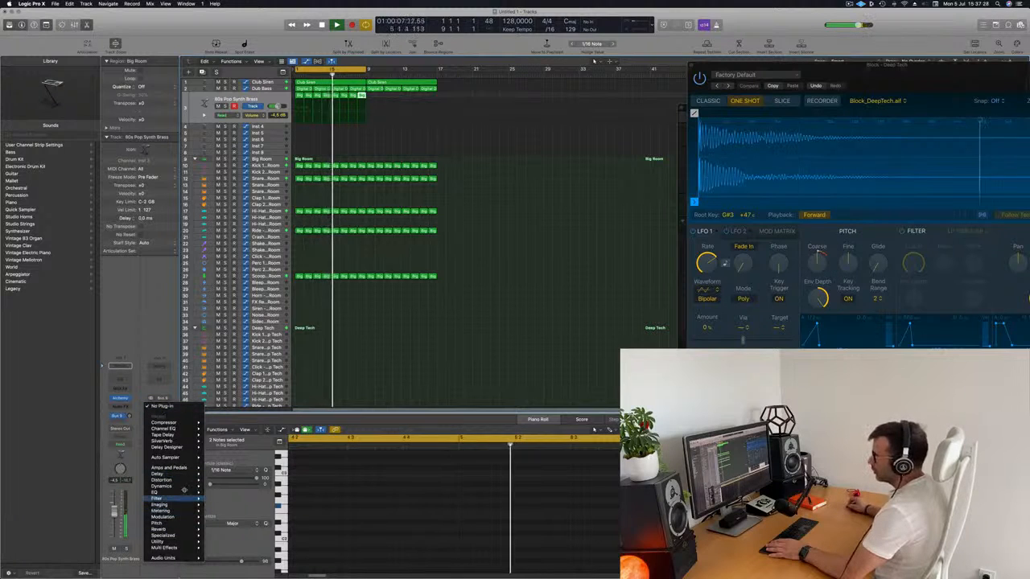
pyautogui.moveTo(173, 529)
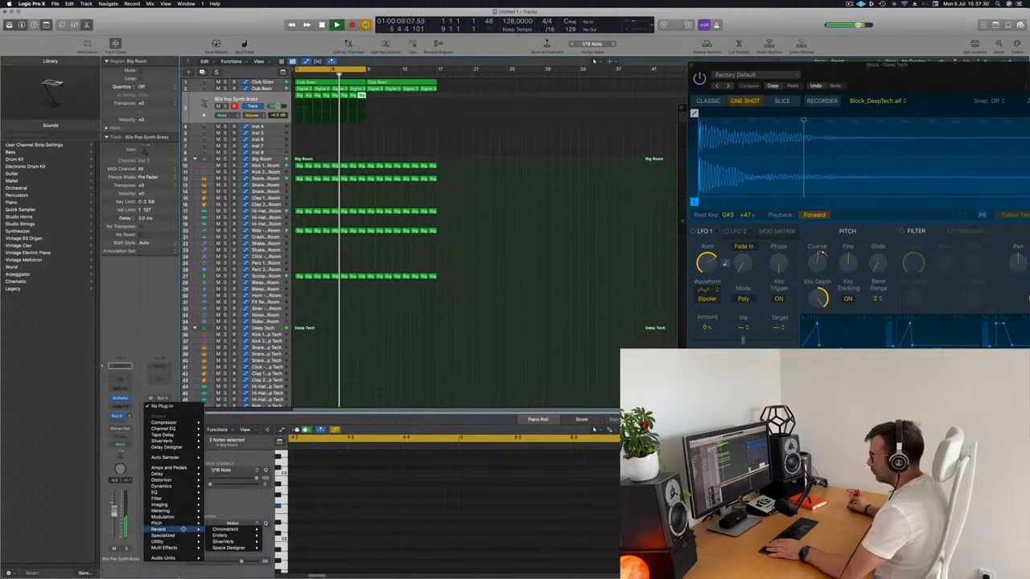
pyautogui.click(241, 542)
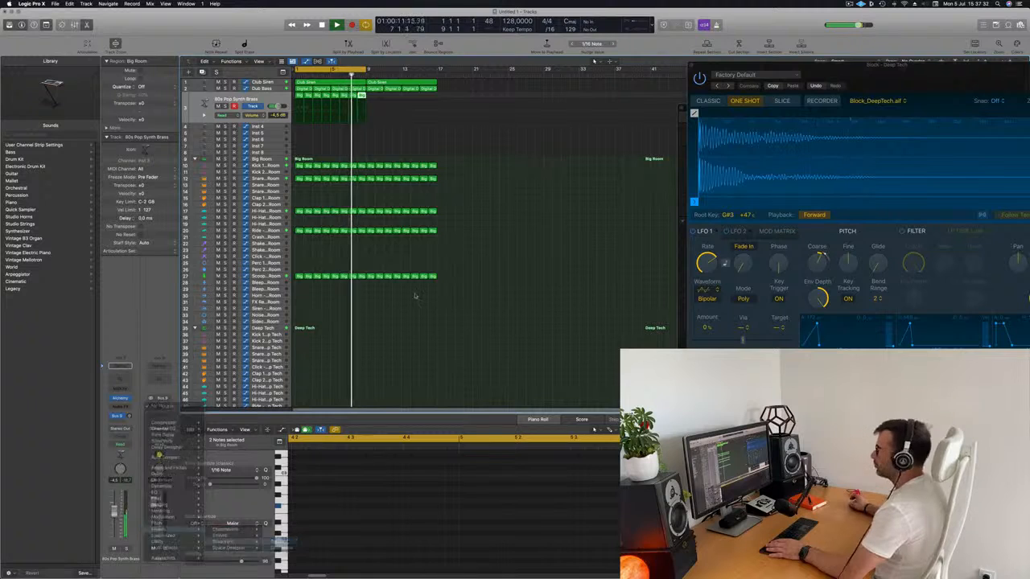
pyautogui.moveTo(478, 104); pyautogui.dragTo(670, 117)
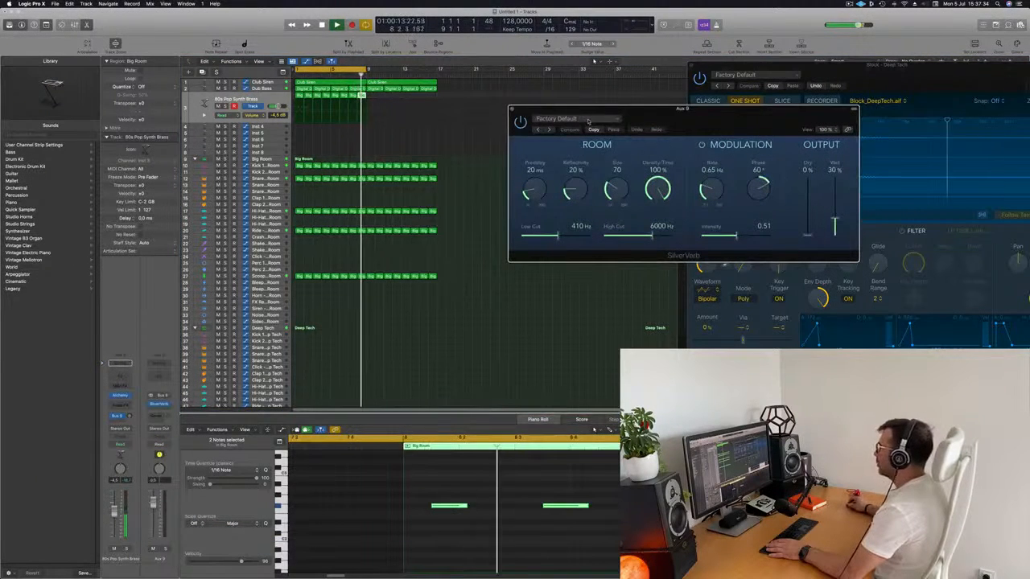
# Step: Load the grandiose preset in SilverVerb at 100% wet and raise the brass track's Bus 9 send level
pyautogui.click(563, 118)
pyautogui.click(560, 252)
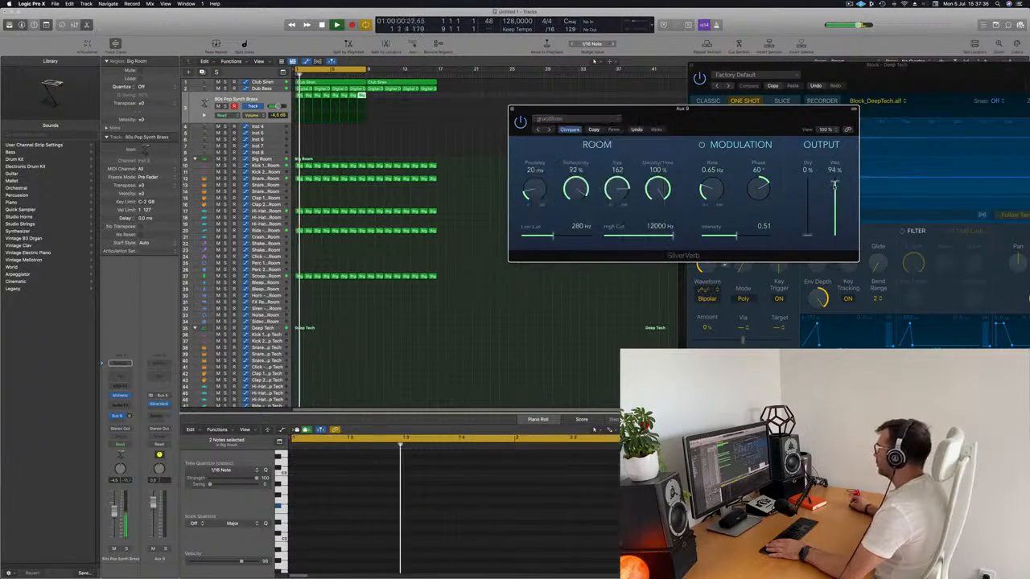
pyautogui.moveTo(658, 107); pyautogui.dragTo(673, 88)
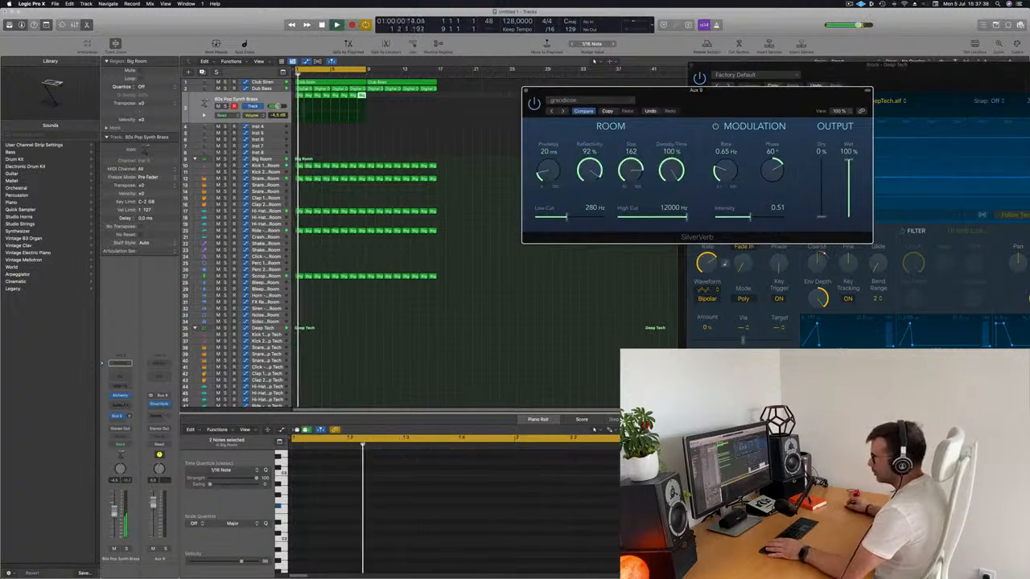
pyautogui.moveTo(129, 417); pyautogui.dragTo(130, 417)
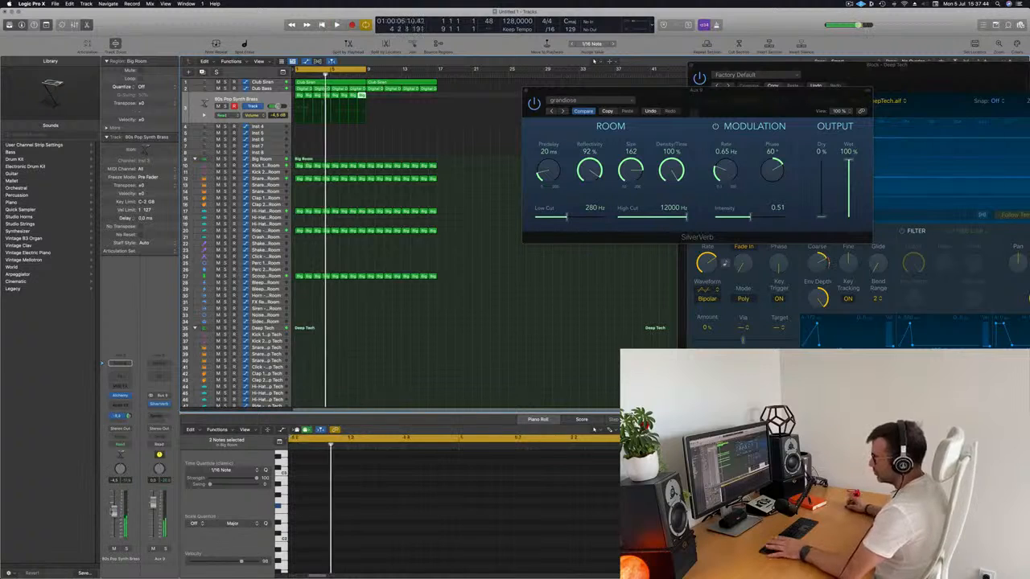
pyautogui.press('Return')
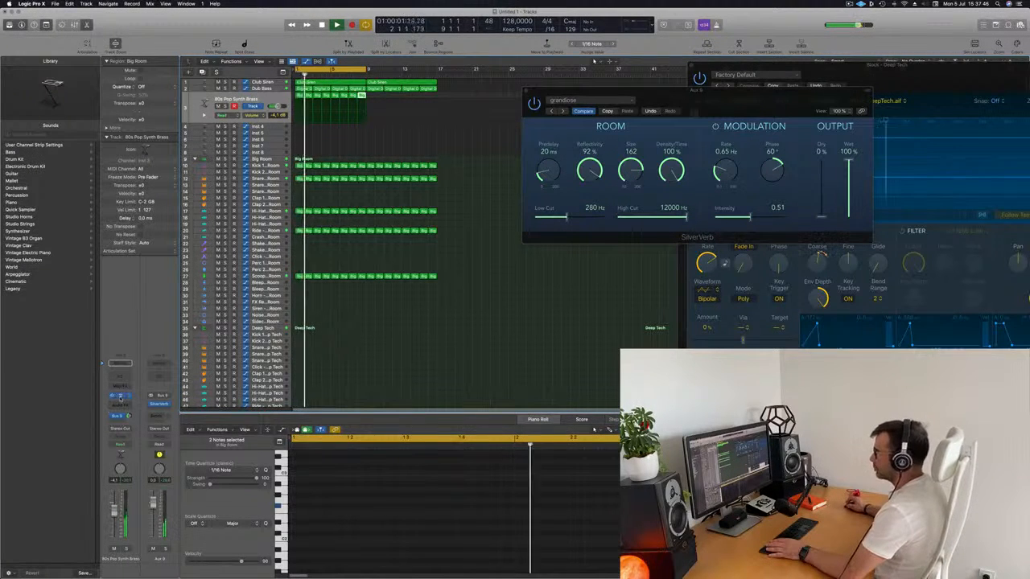
# Step: Reopen Alchemy on the brass track and adjust its LP Cutoff during playback
pyautogui.click(120, 395)
pyautogui.moveTo(715, 115); pyautogui.dragTo(646, 157)
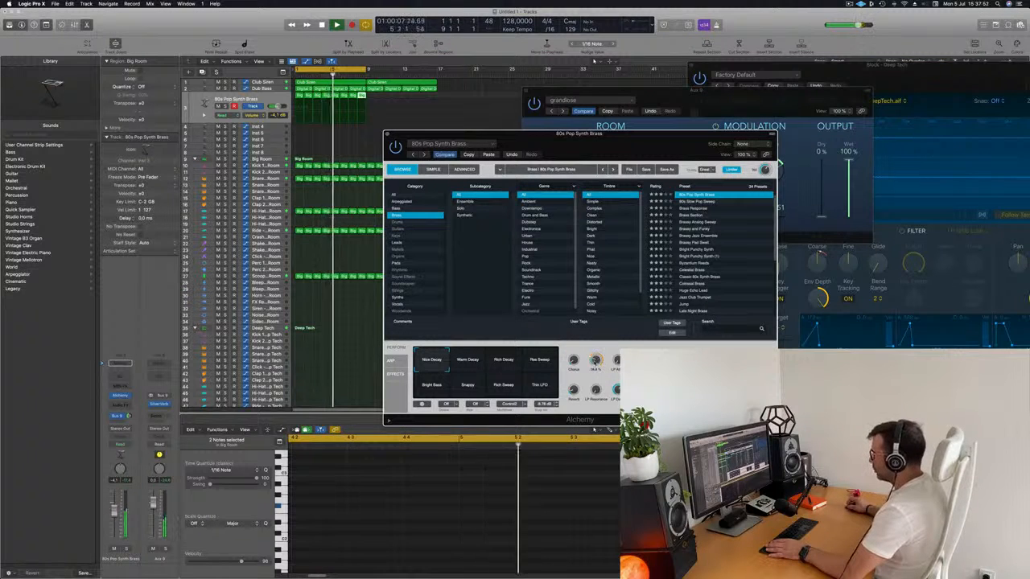
pyautogui.moveTo(596, 370); pyautogui.dragTo(596, 372)
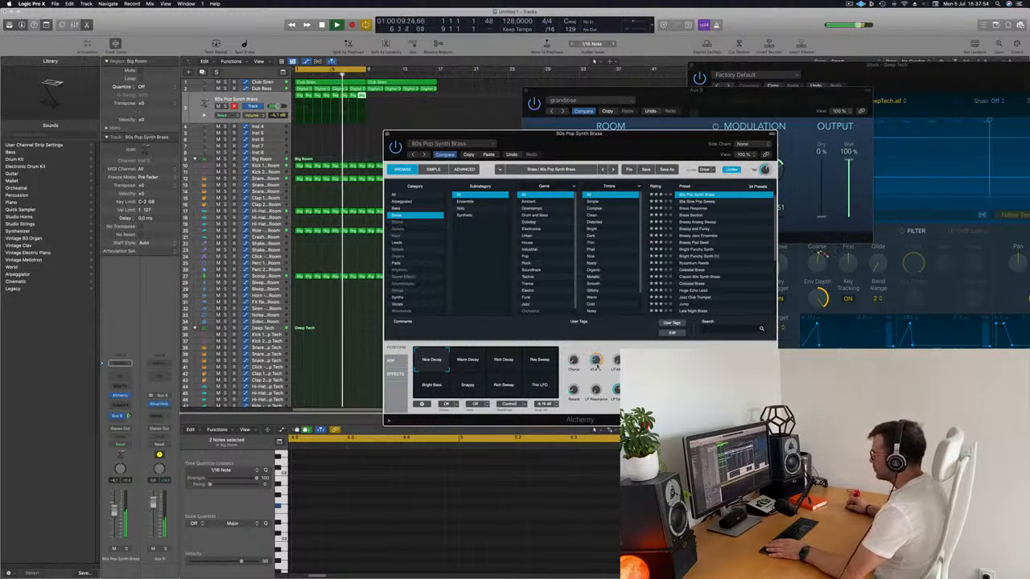
pyautogui.press('space')
pyautogui.press('space')
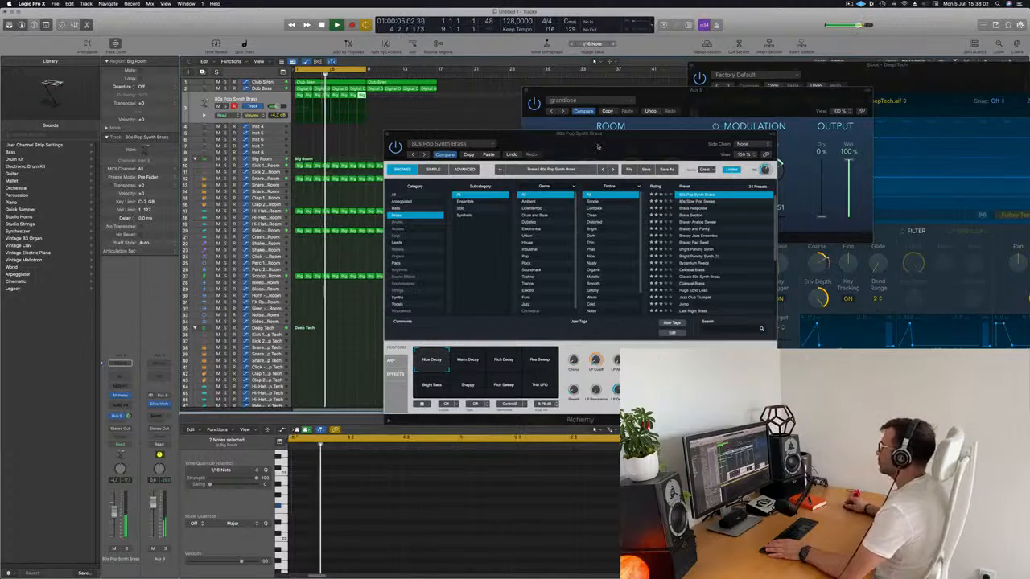
pyautogui.moveTo(597, 148); pyautogui.dragTo(607, 189)
# Step: Insert a Compressor on the Dub Bass track and set its side chain source to Bus 1
pyautogui.click(261, 88)
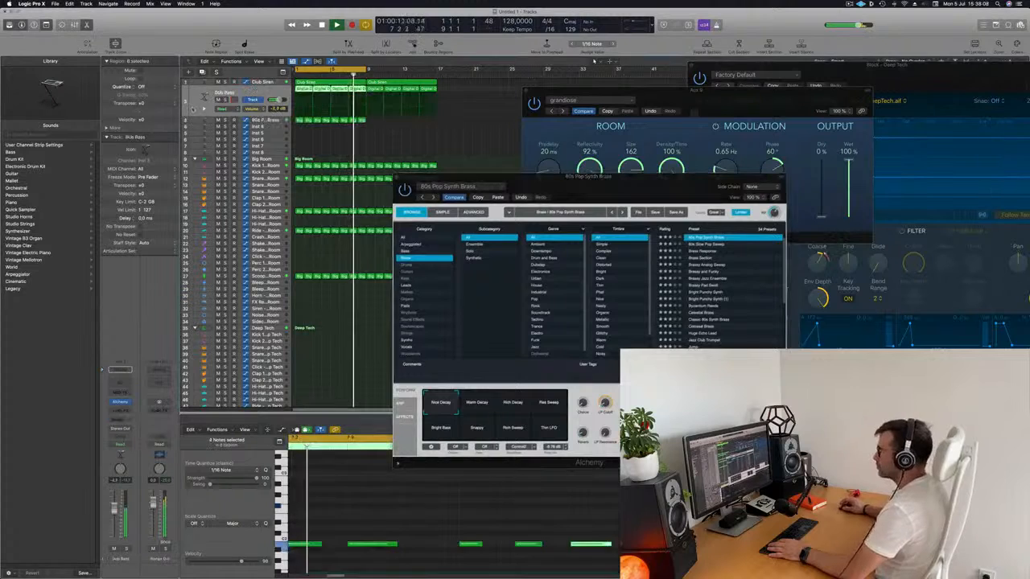
pyautogui.click(120, 410)
pyautogui.moveTo(141, 435)
pyautogui.click(181, 433)
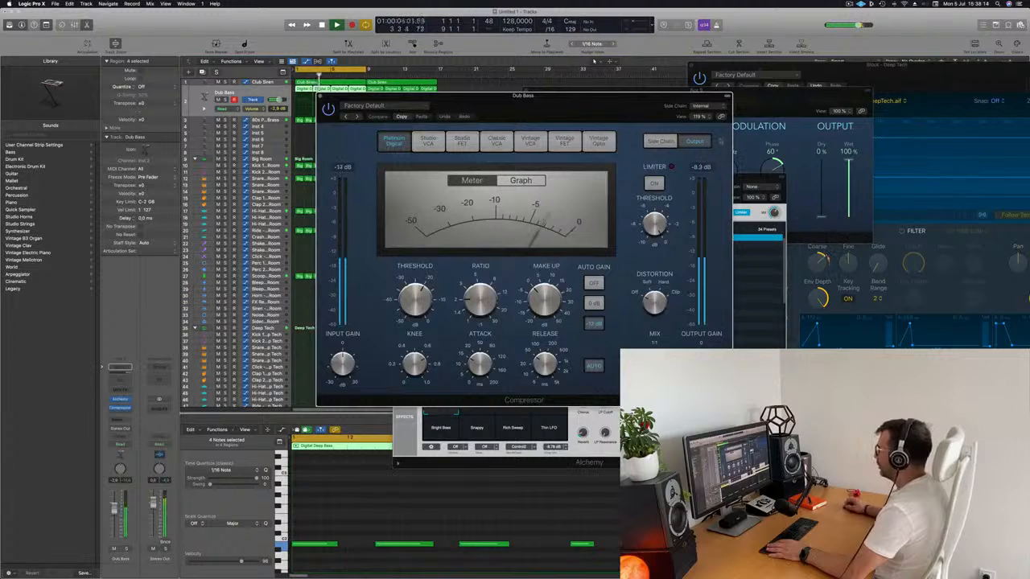
pyautogui.moveTo(660, 96); pyautogui.dragTo(619, 109)
pyautogui.click(860, 4)
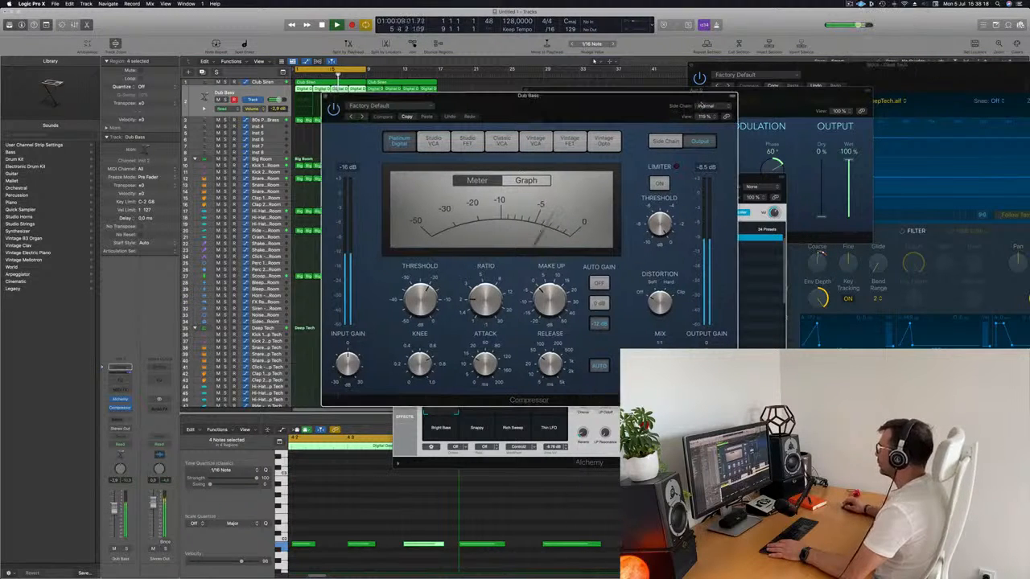
pyautogui.moveTo(716, 128)
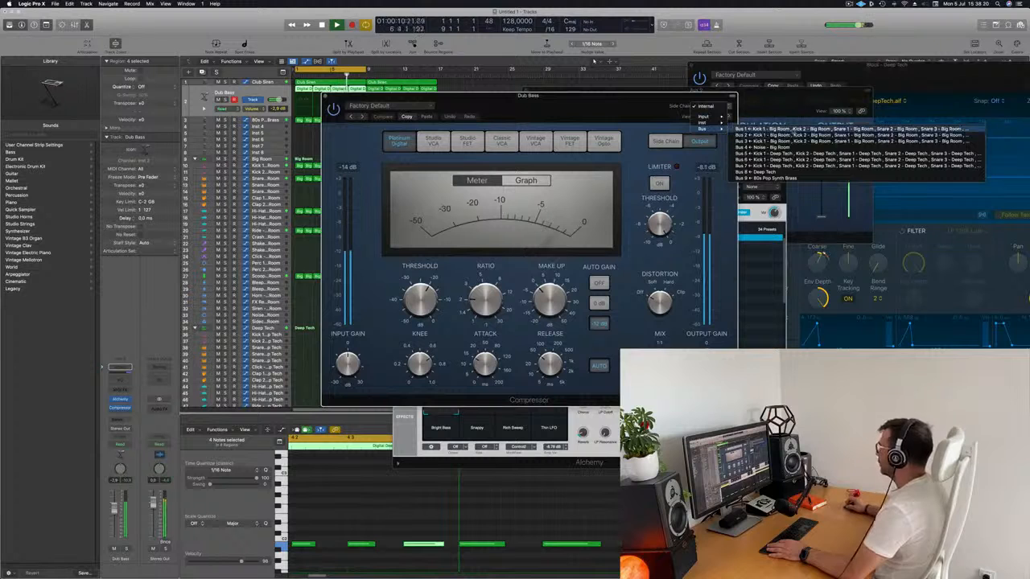
pyautogui.click(792, 129)
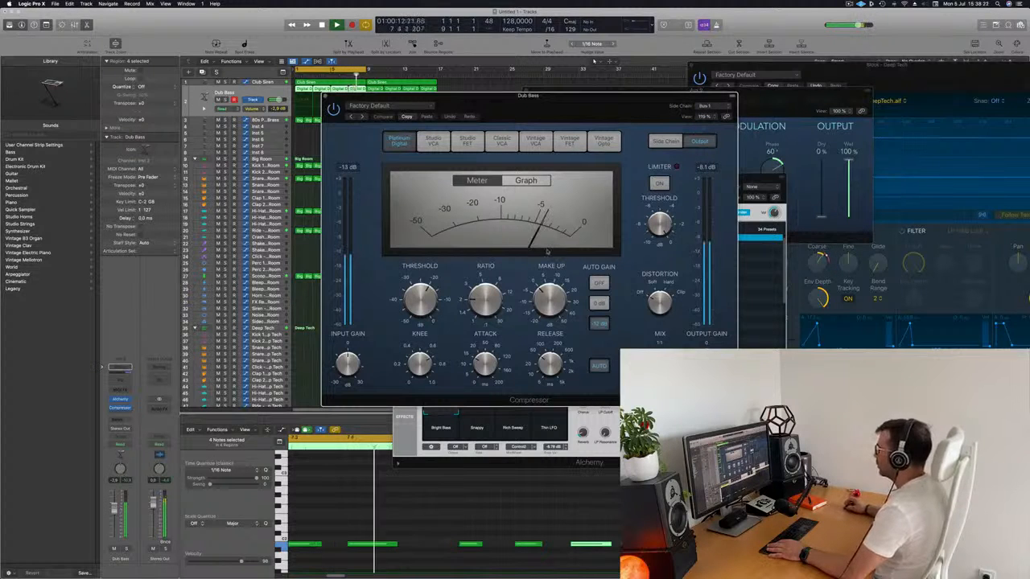
# Step: Raise the Dub Bass compressor's ratio and adjust its release during playback
pyautogui.moveTo(590, 94); pyautogui.dragTo(626, 94)
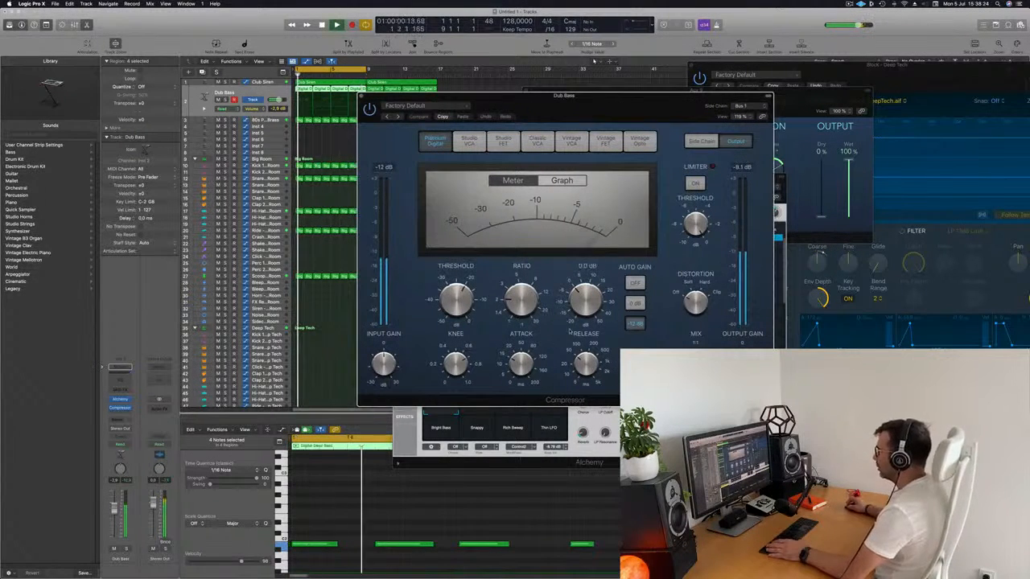
pyautogui.moveTo(521, 288); pyautogui.dragTo(525, 267)
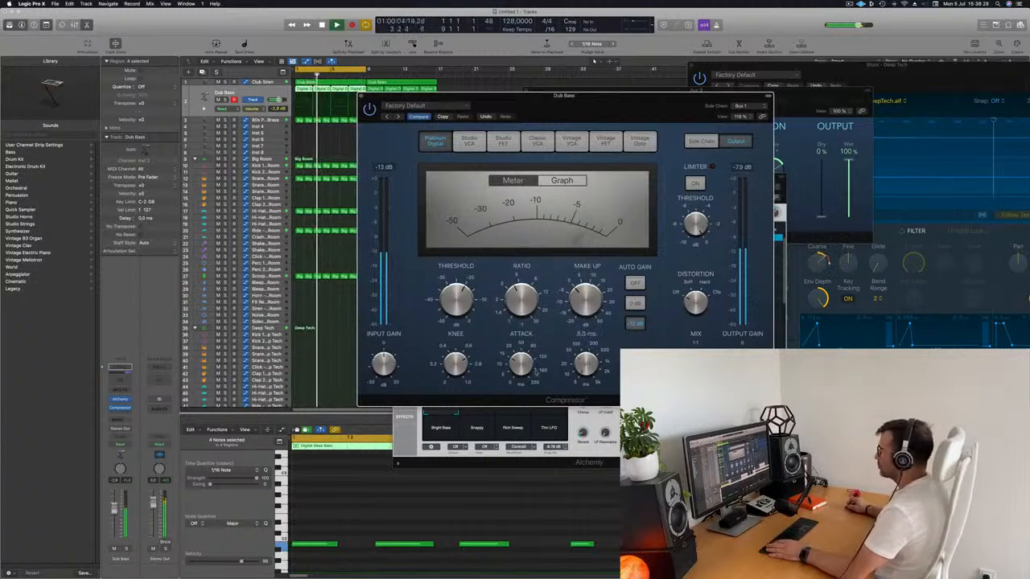
pyautogui.moveTo(588, 122); pyautogui.dragTo(566, 177)
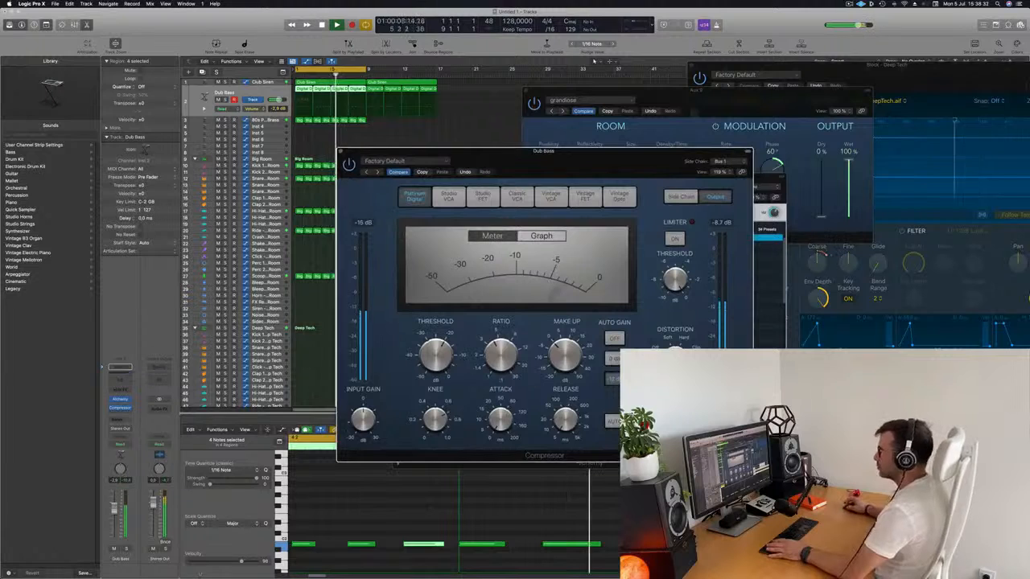
# Step: Lower the Dub Bass track's volume slightly and close its Compressor window
pyautogui.moveTo(114, 509); pyautogui.dragTo(114, 511)
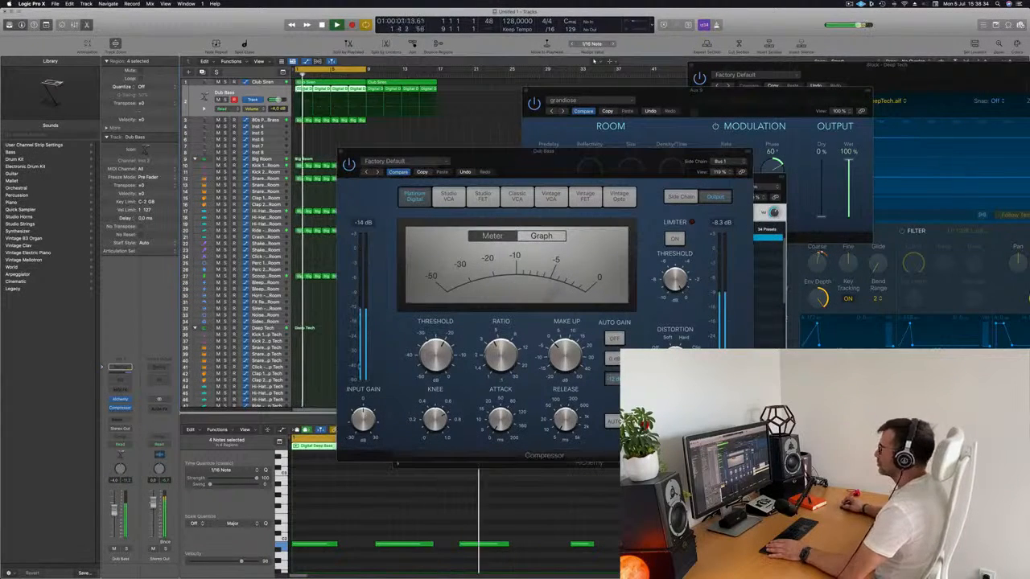
pyautogui.moveTo(527, 152); pyautogui.dragTo(697, 158)
pyautogui.click(357, 164)
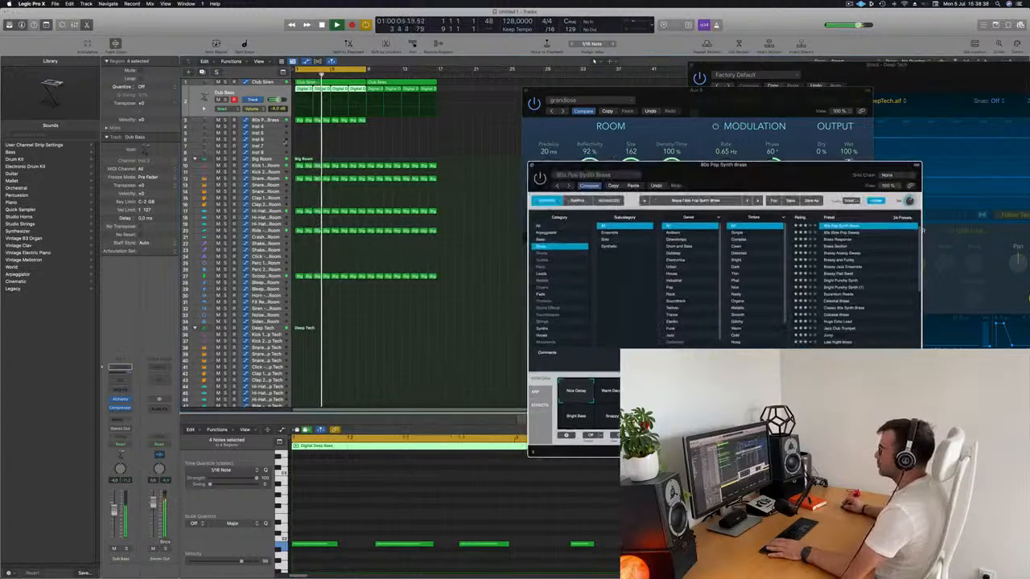
# Step: Copy the first one-bar region from the Deep Tech percussion track onto Snare 2 - Big Room at bar 1 and audition it
pyautogui.click(259, 120)
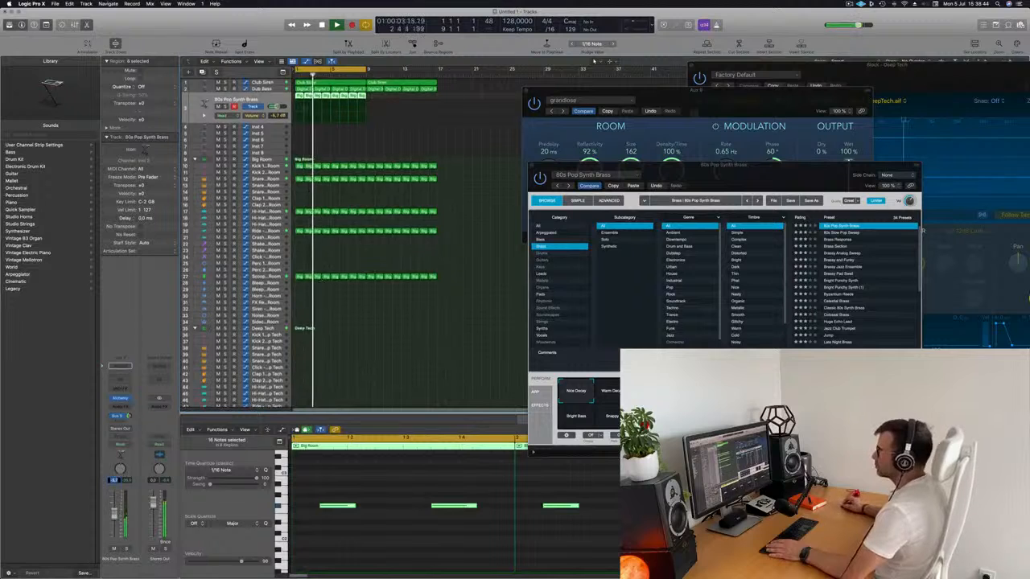
pyautogui.scroll(-3, 317, 326)
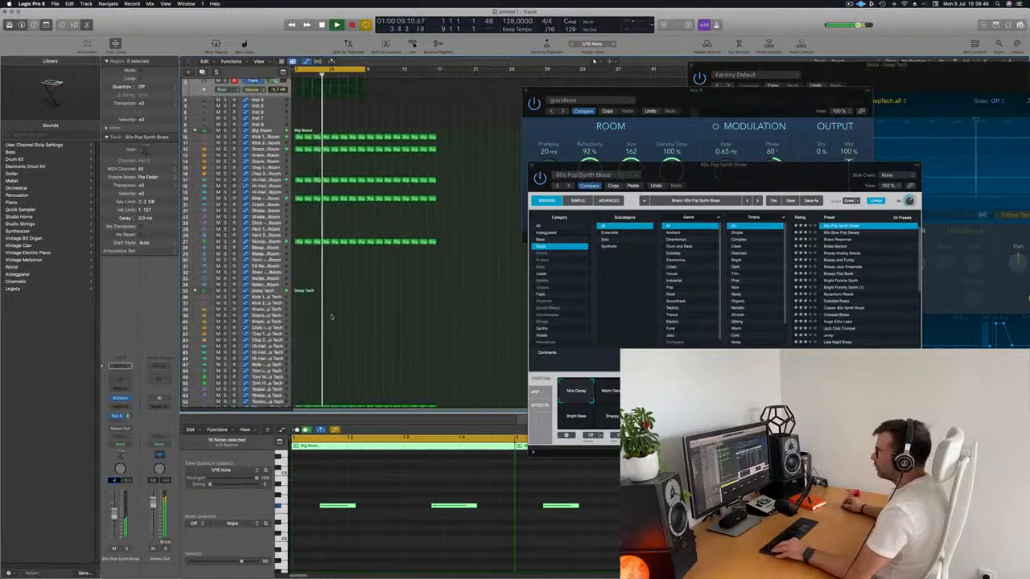
pyautogui.press('super+Up')
pyautogui.click(298, 350)
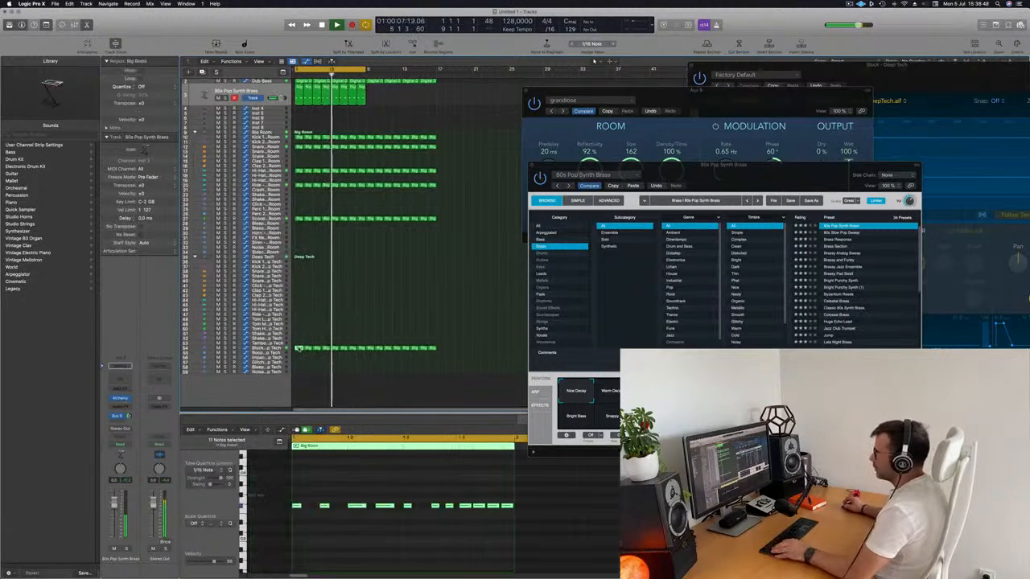
pyautogui.moveTo(298, 348); pyautogui.dragTo(298, 155)
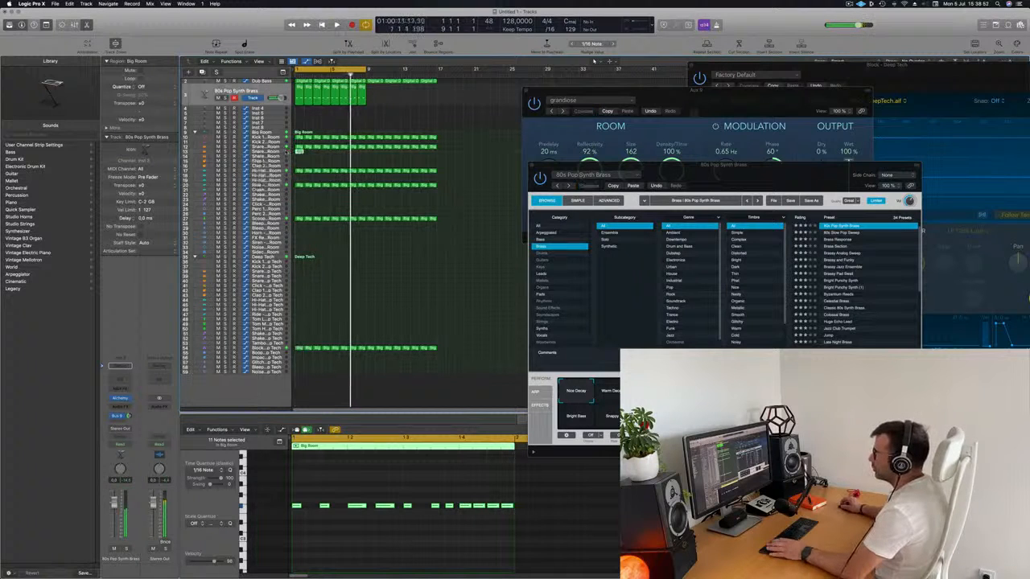
pyautogui.press('Return')
pyautogui.click(275, 151)
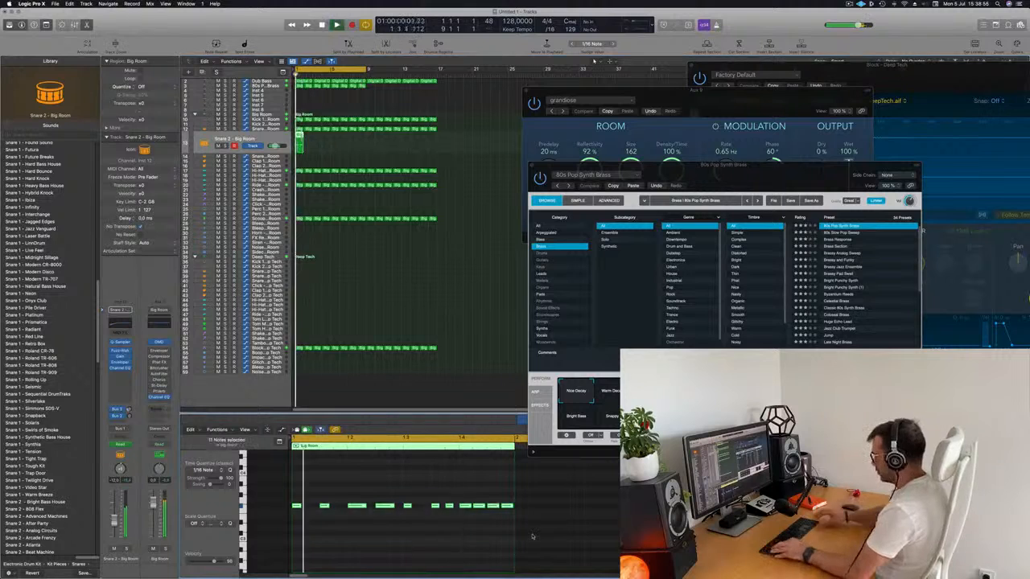
pyautogui.hotkey('alt', 'shift', 'Up')
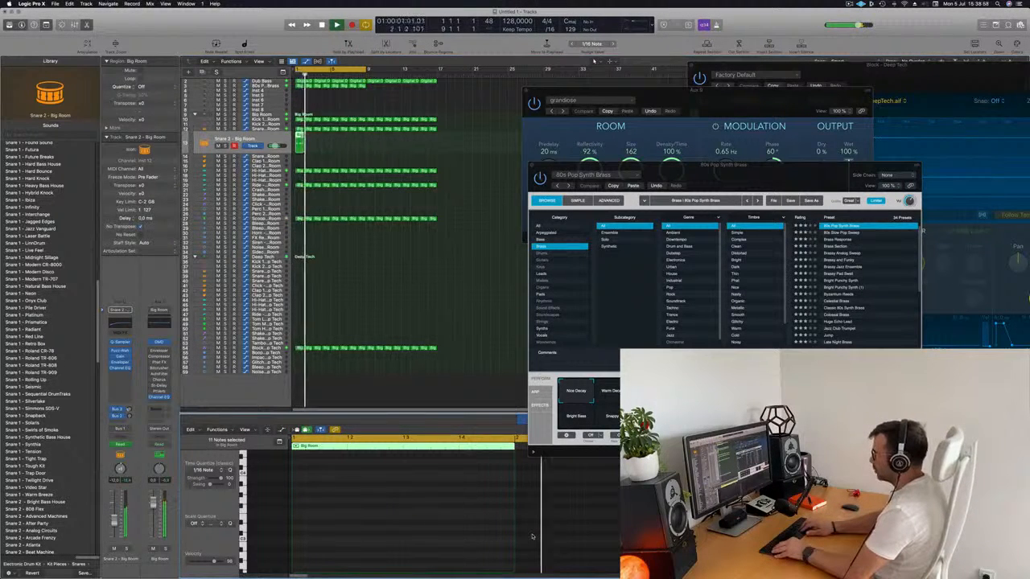
pyautogui.hotkey('alt', 'shift', 'Down')
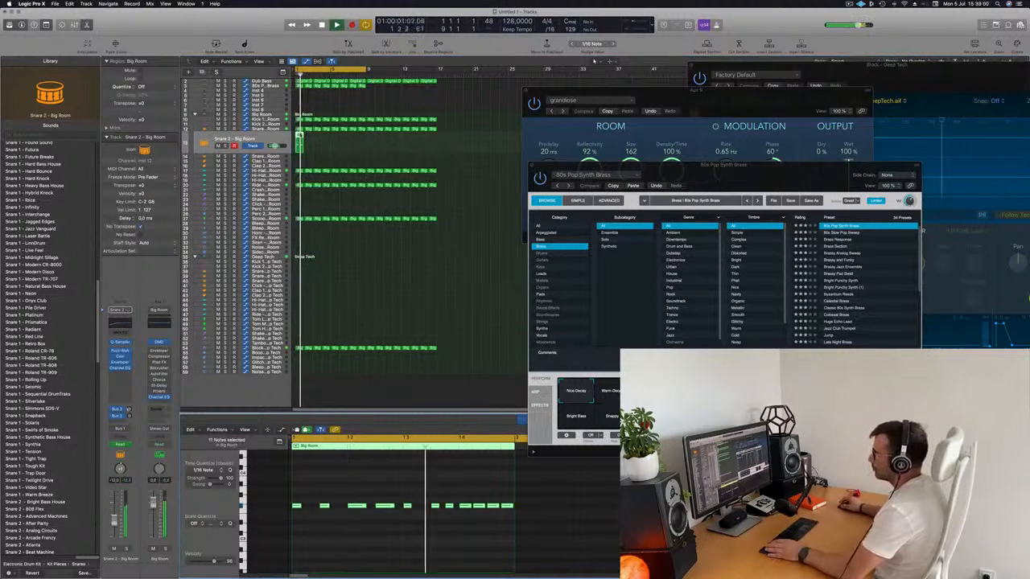
# Step: Move the copied region to Snare 3 - Big Room and repeat it through bar 16
pyautogui.moveTo(302, 140); pyautogui.dragTo(303, 156)
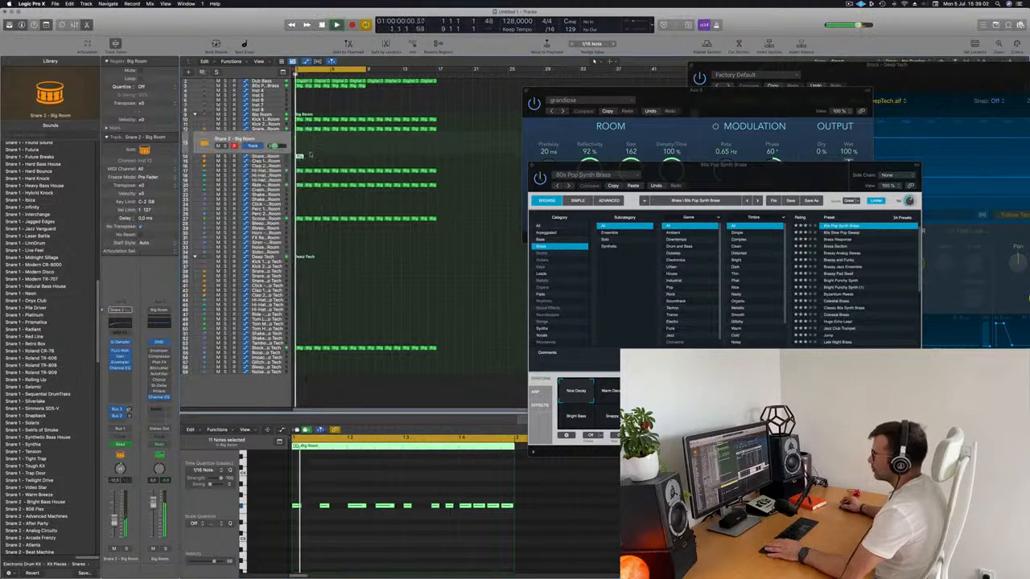
pyautogui.click(301, 156)
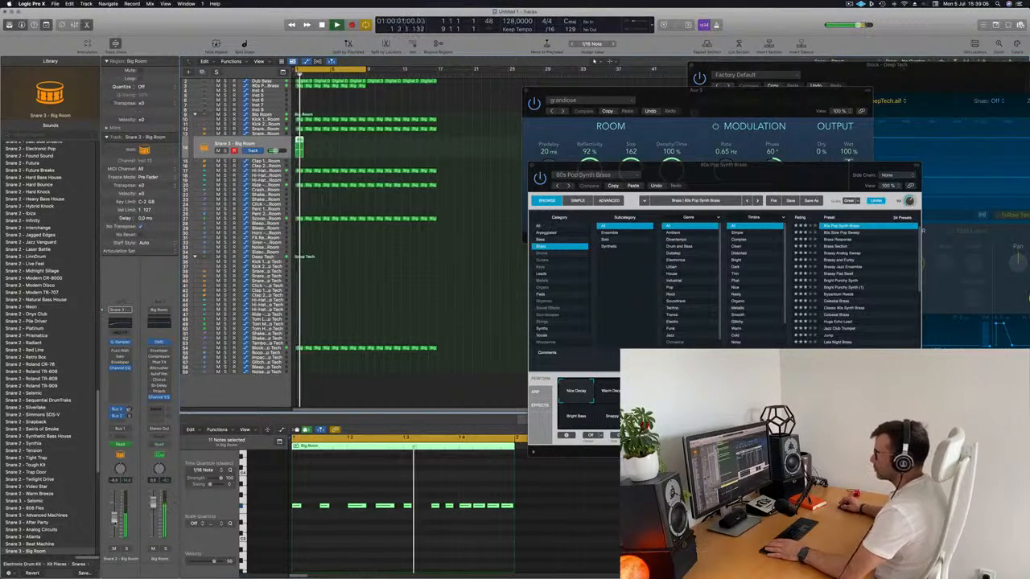
pyautogui.press('super+r')
pyautogui.press('super+r')
pyautogui.press('super+r')
pyautogui.press('super+r')
pyautogui.press('super+r')
pyautogui.press('super+r')
pyautogui.press('super+r')
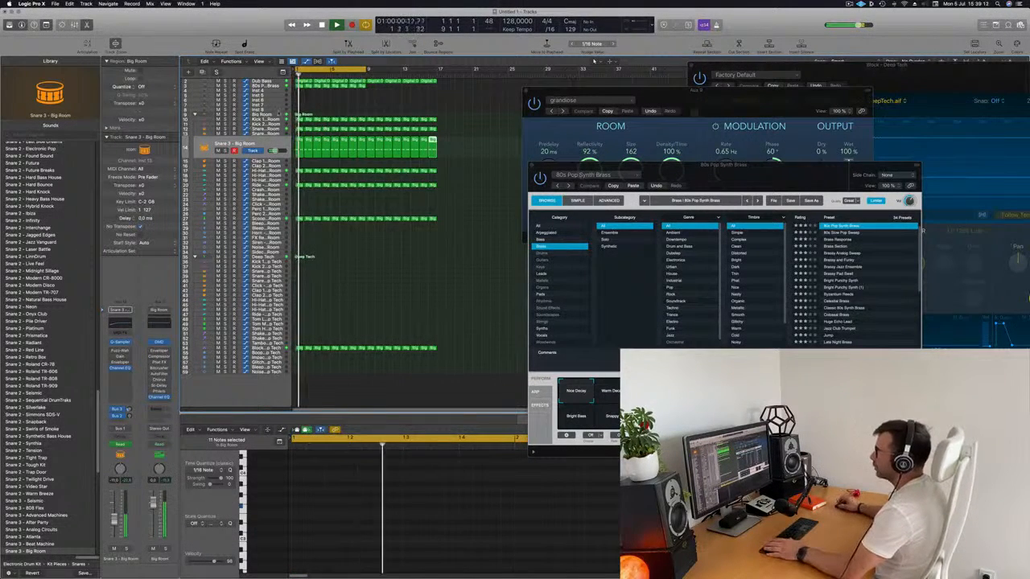
# Step: Duplicate the eight 80s Pop Synth Brass regions into bars 9 to 16 and hide the open plug-in windows
pyautogui.scroll(1, 278, 114)
pyautogui.click(270, 91)
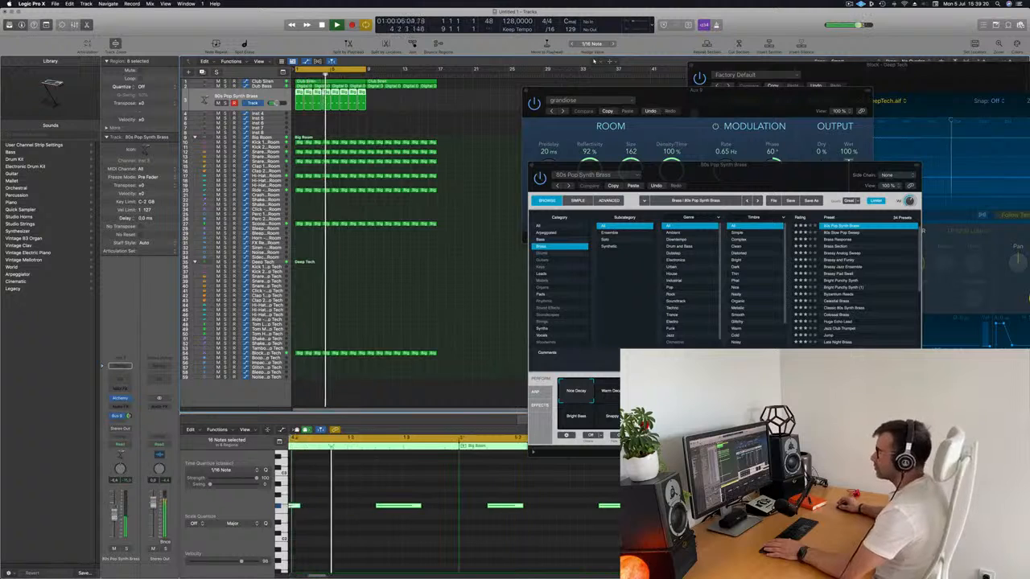
pyautogui.click(408, 121)
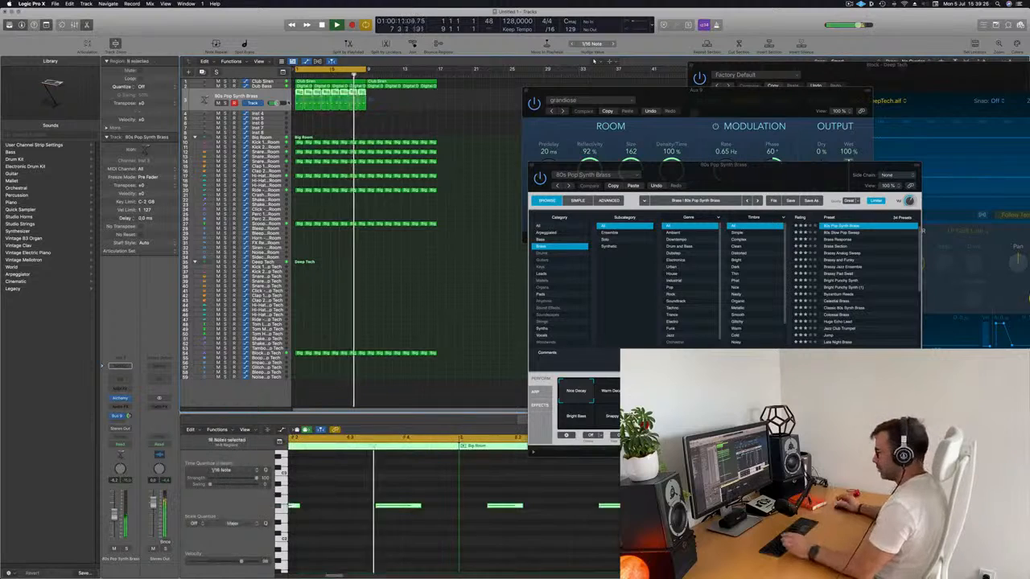
pyautogui.press('super+a')
pyautogui.press('v')
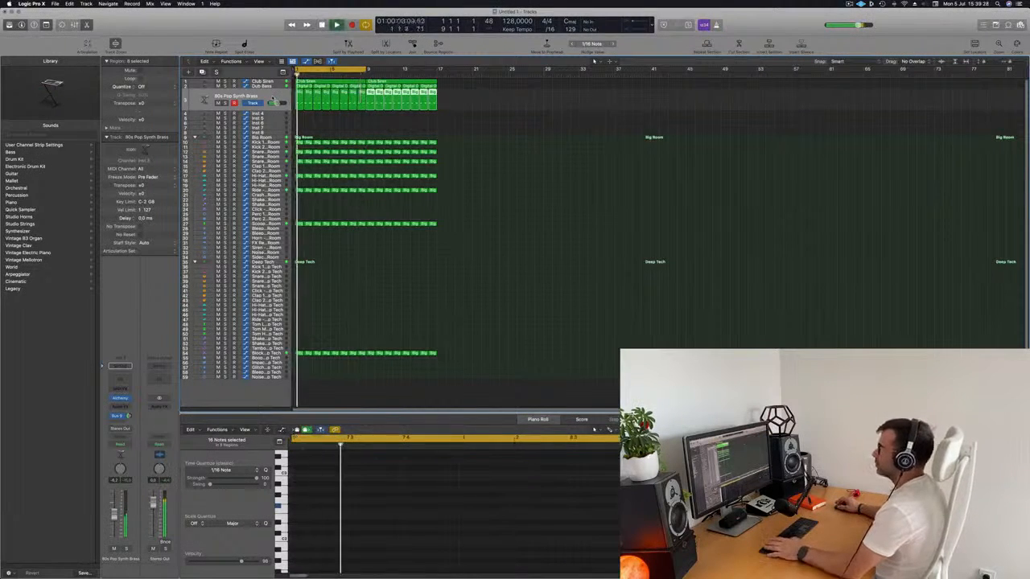
# Step: Open Alchemy on the empty Inst 4 track and restart playback from the beginning
pyautogui.click(273, 98)
pyautogui.click(266, 113)
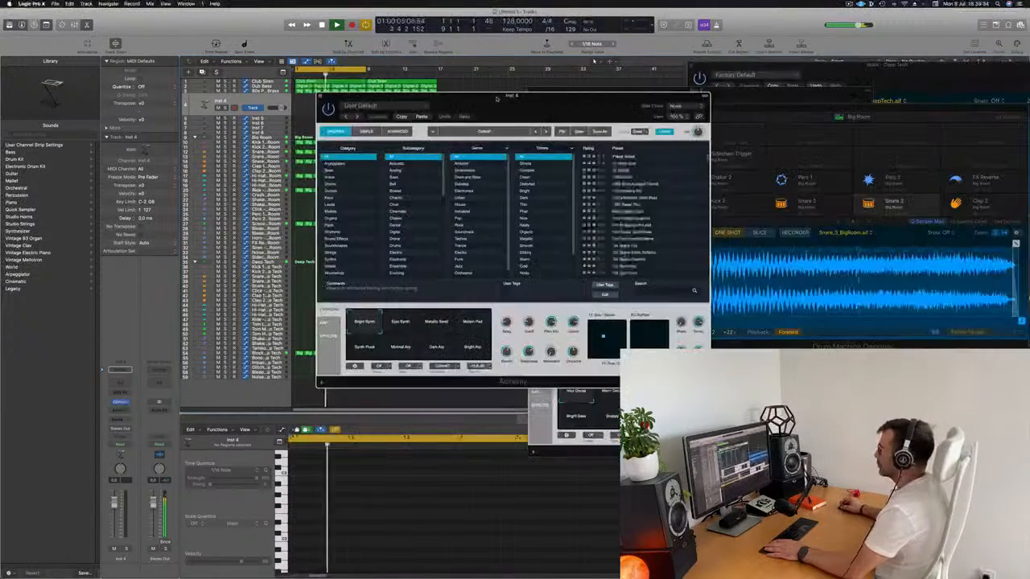
pyautogui.moveTo(497, 97); pyautogui.dragTo(542, 86)
pyautogui.press('Return')
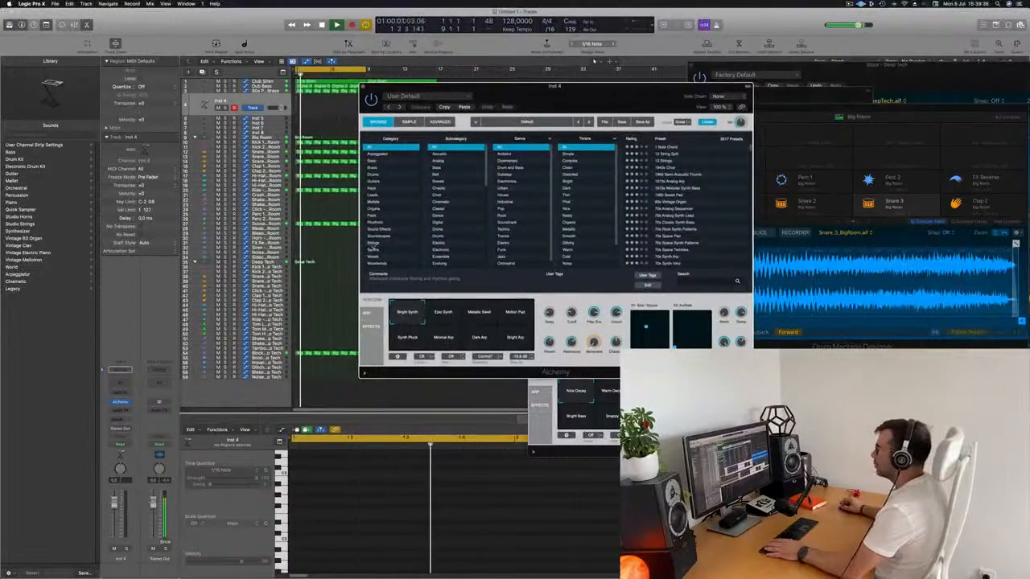
# Step: Load the Analog Smooth preset from Alchemy's Strings category and bring up the Musical Typing keyboard
pyautogui.click(381, 242)
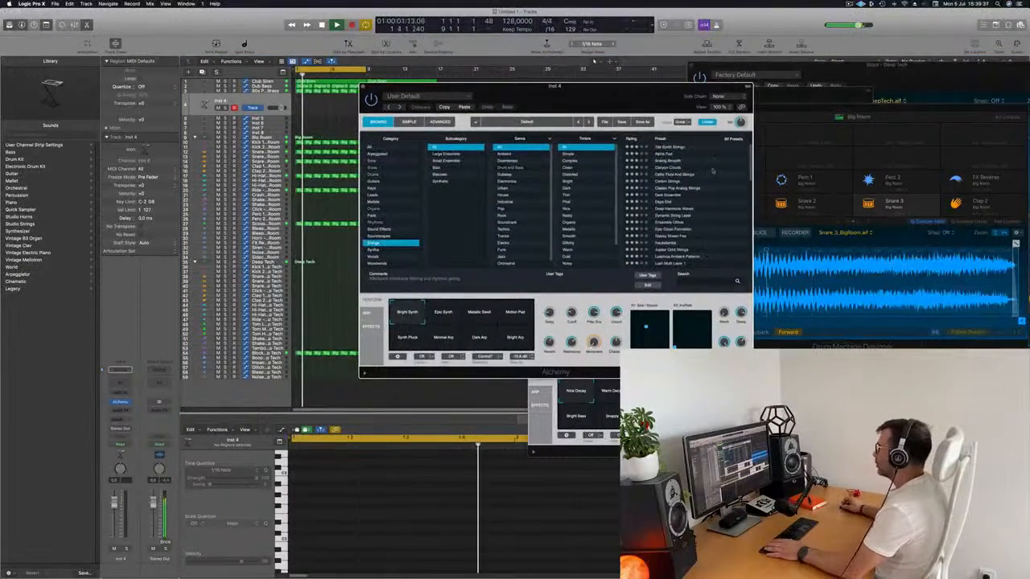
pyautogui.click(673, 160)
pyautogui.moveTo(622, 107); pyautogui.dragTo(499, 124)
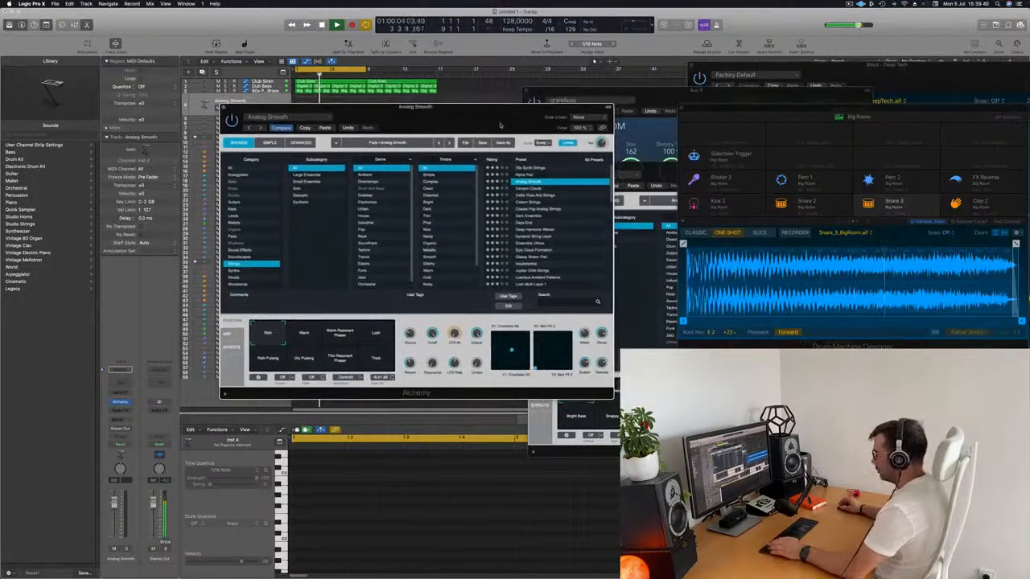
pyautogui.press('super+k')
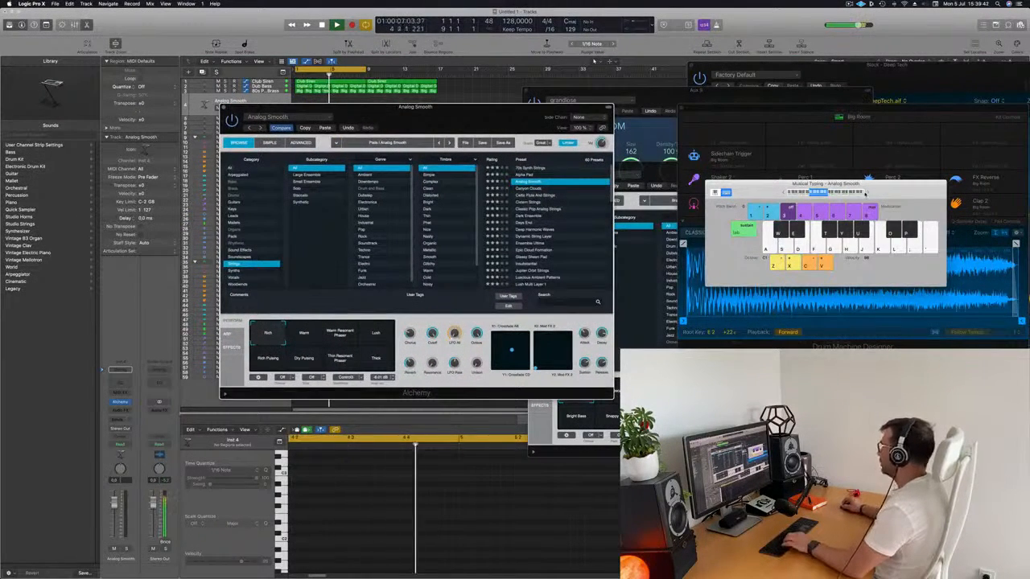
pyautogui.moveTo(491, 112); pyautogui.dragTo(554, 131)
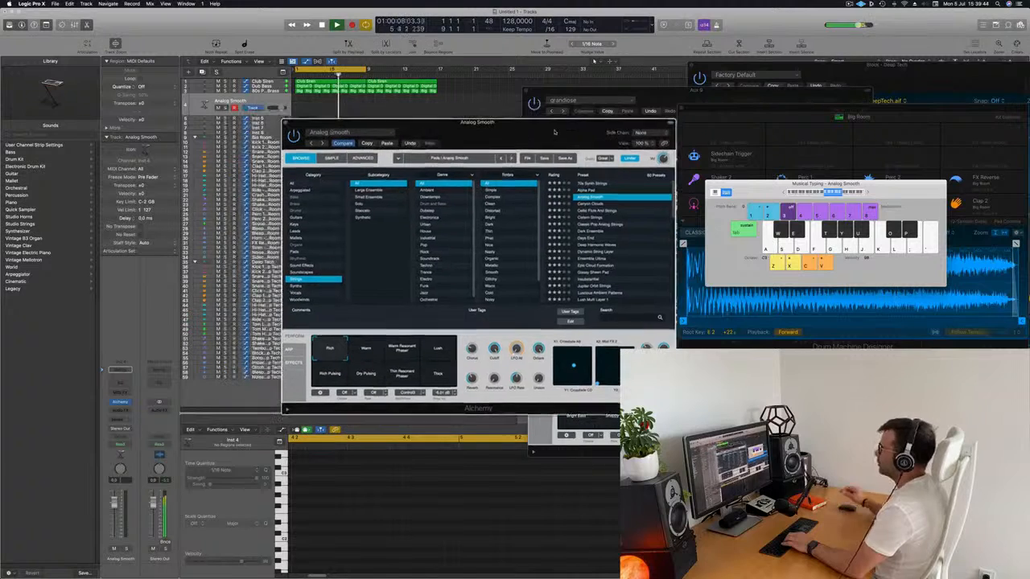
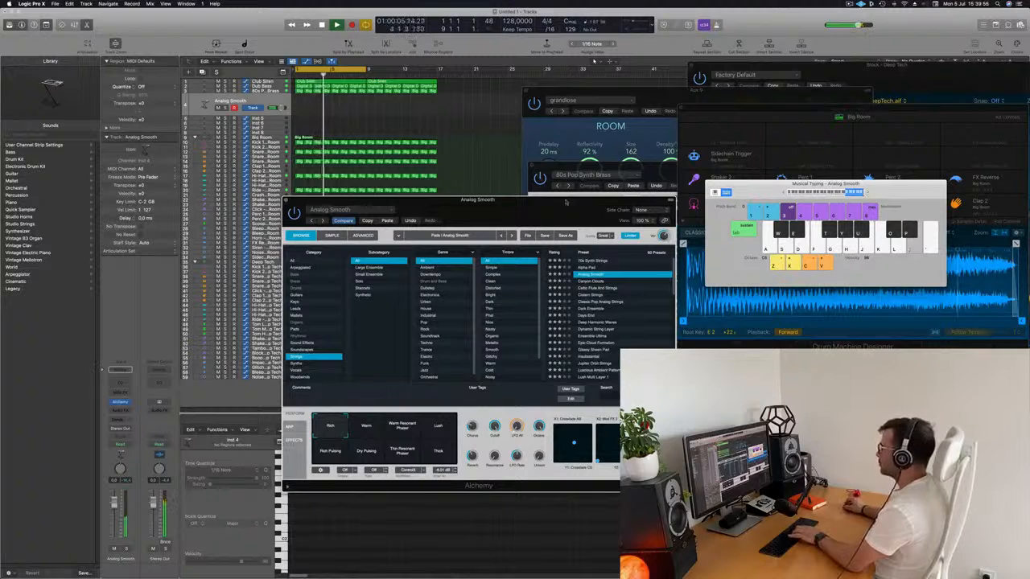
# Step: Audition Alchemy's Alpha Pad preset with its Gated 1 variation against the track
pyautogui.moveTo(565, 203); pyautogui.dragTo(624, 180)
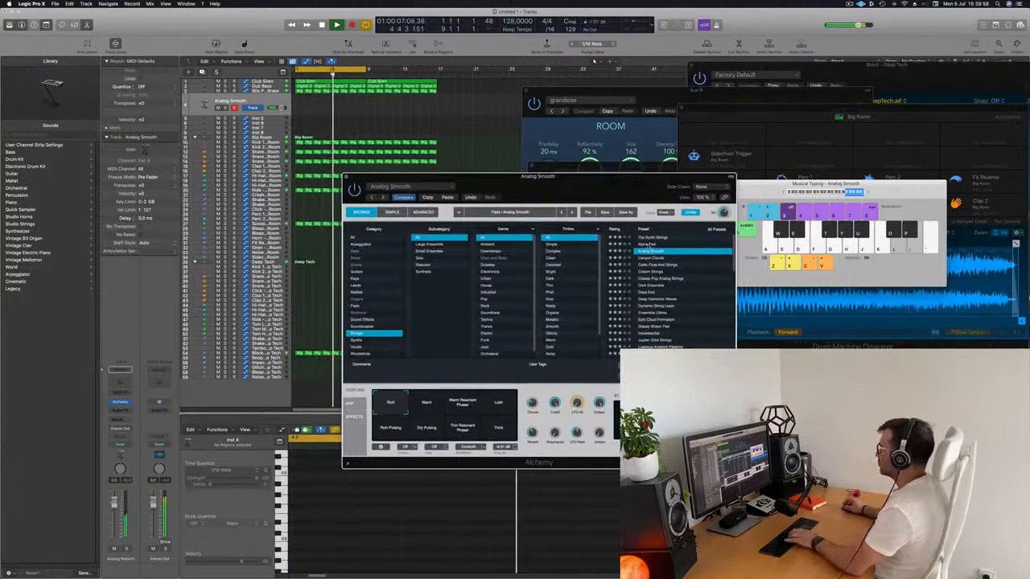
pyautogui.click(648, 246)
pyautogui.press('j')
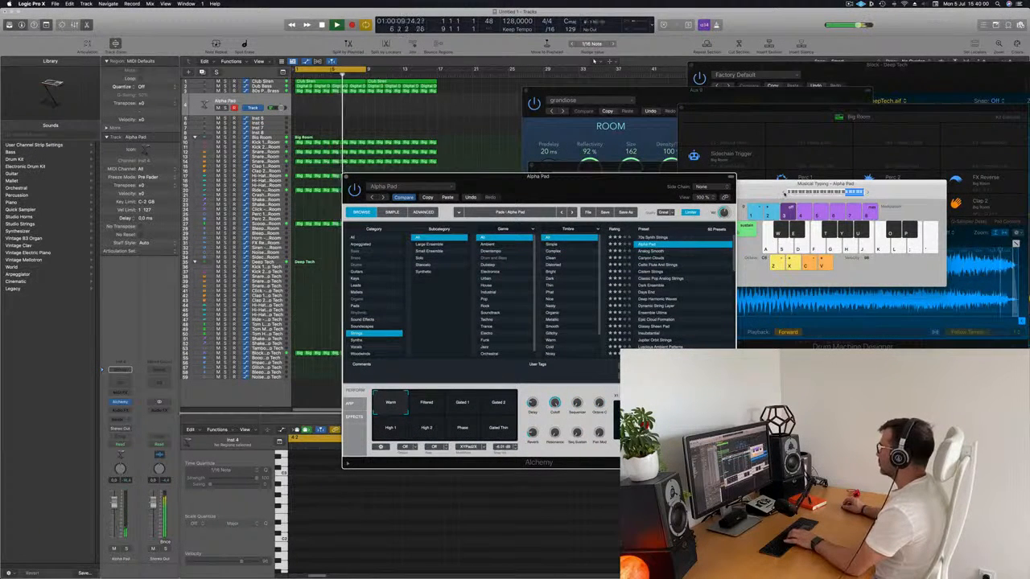
pyautogui.click(785, 193)
pyautogui.moveTo(628, 177); pyautogui.dragTo(639, 140)
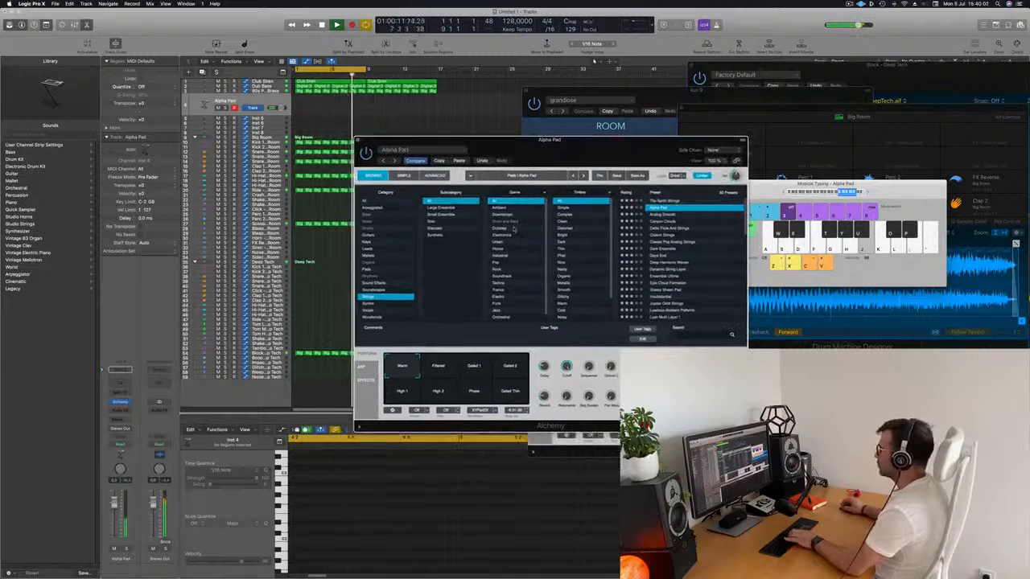
pyautogui.click(449, 371)
pyautogui.click(482, 371)
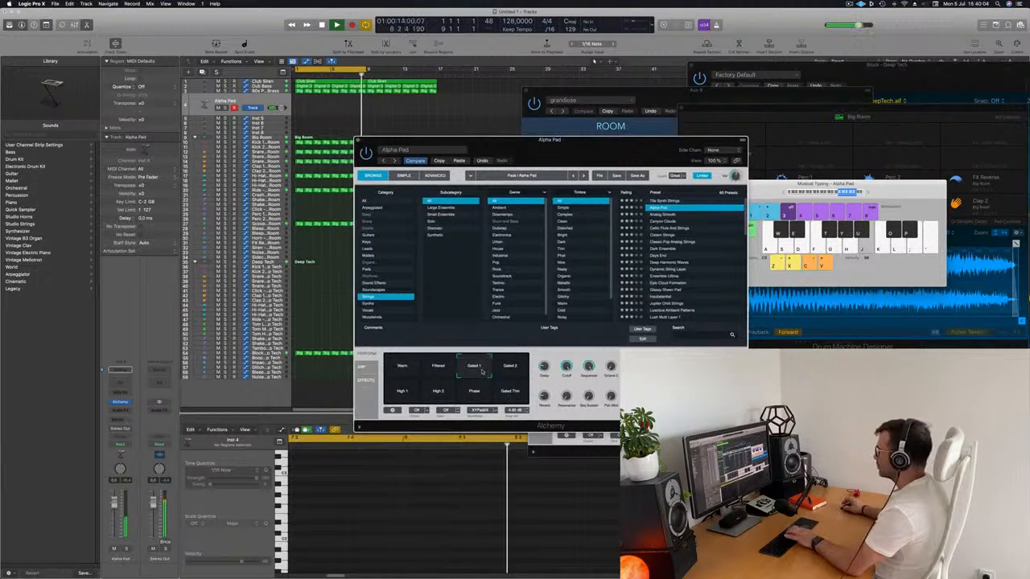
pyautogui.press('j')
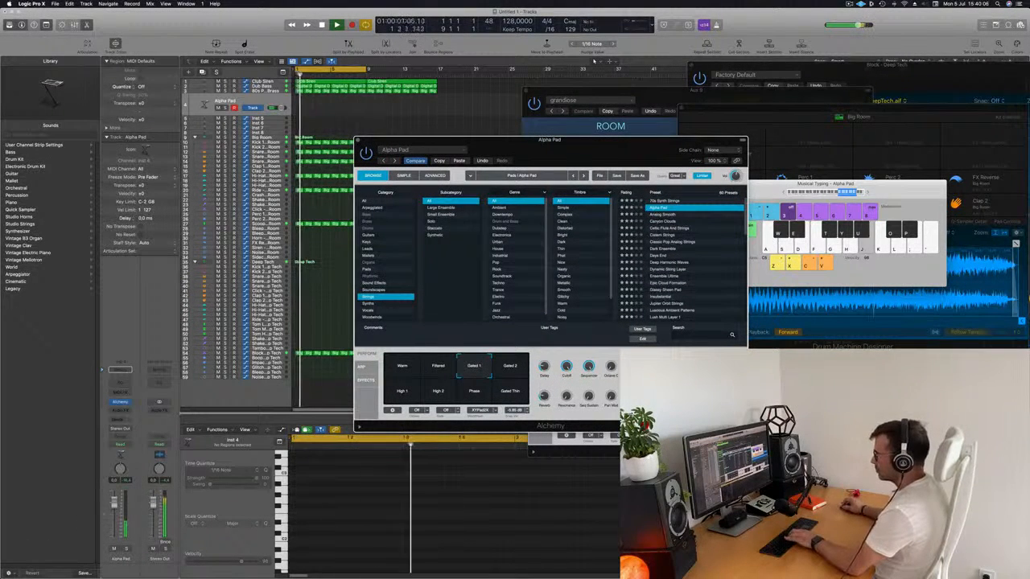
pyautogui.click(325, 392)
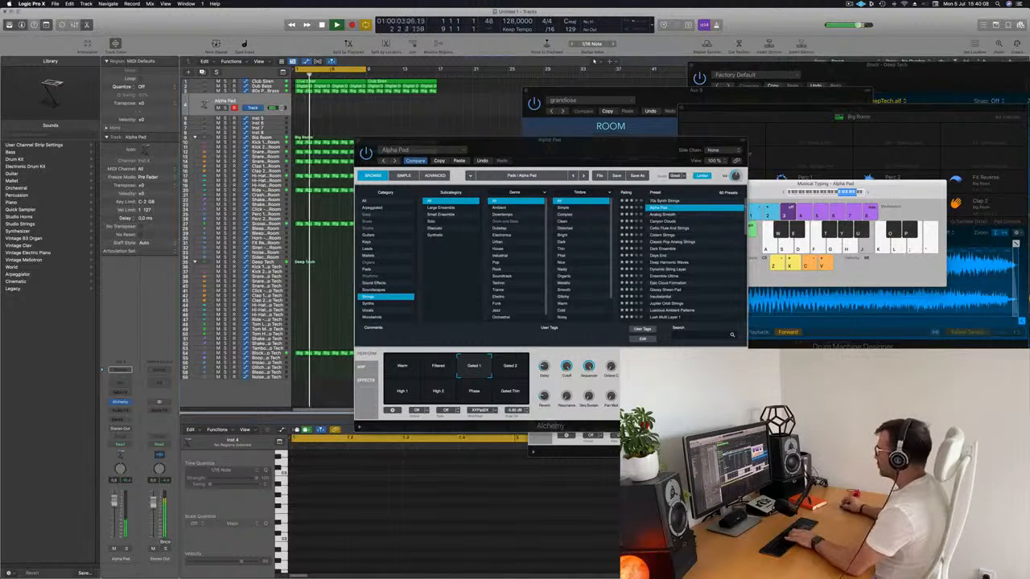
# Step: Load the Canyon Clouds preset and record two sustained notes over the first four bars
pyautogui.click(668, 222)
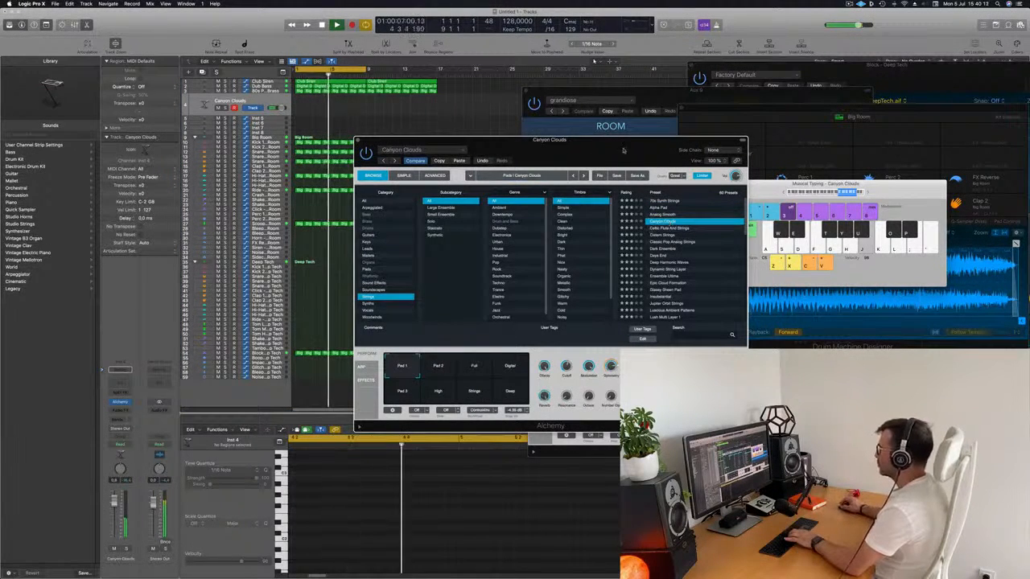
pyautogui.moveTo(639, 149); pyautogui.dragTo(858, 229)
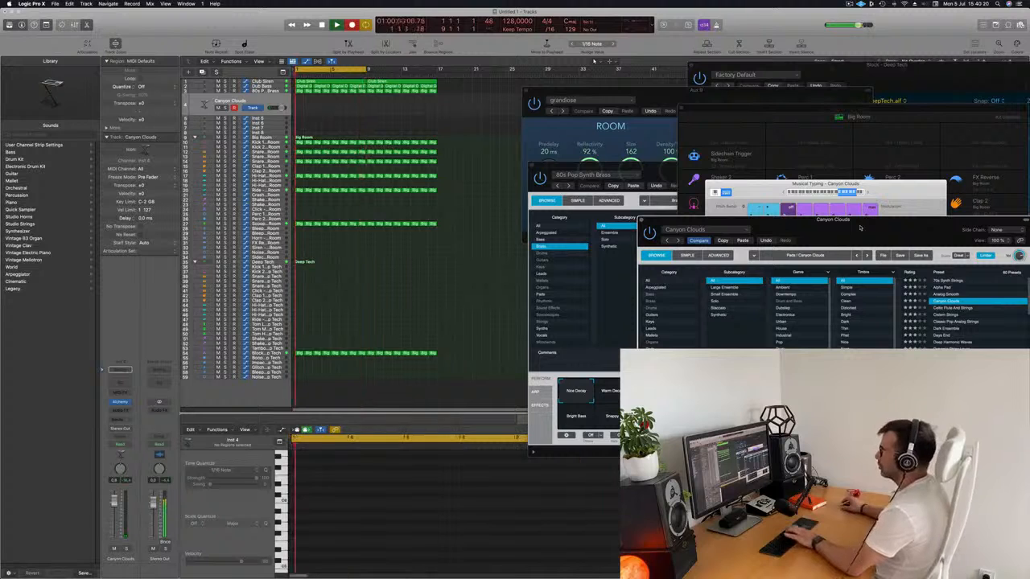
pyautogui.press('j')
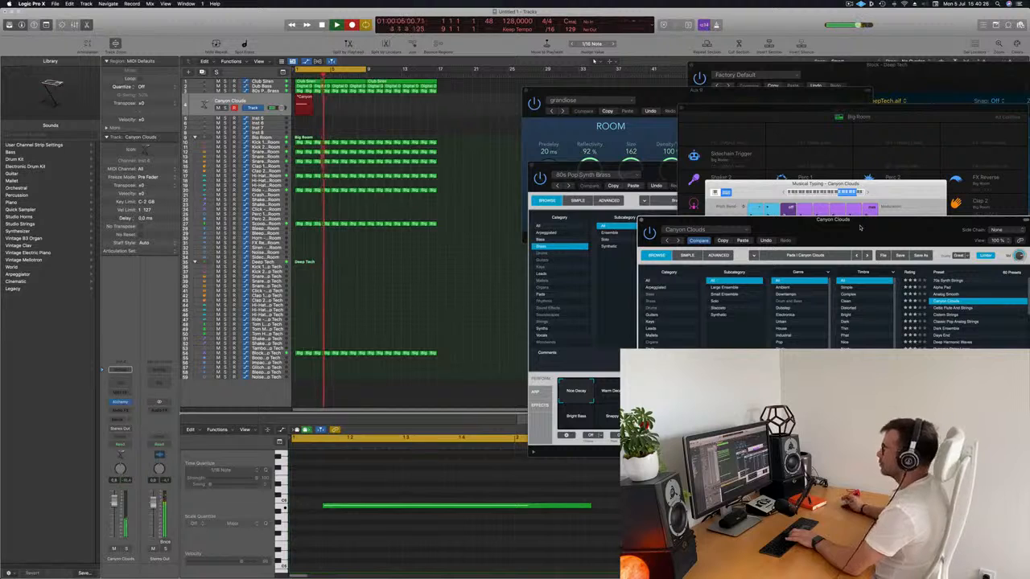
pyautogui.press('space')
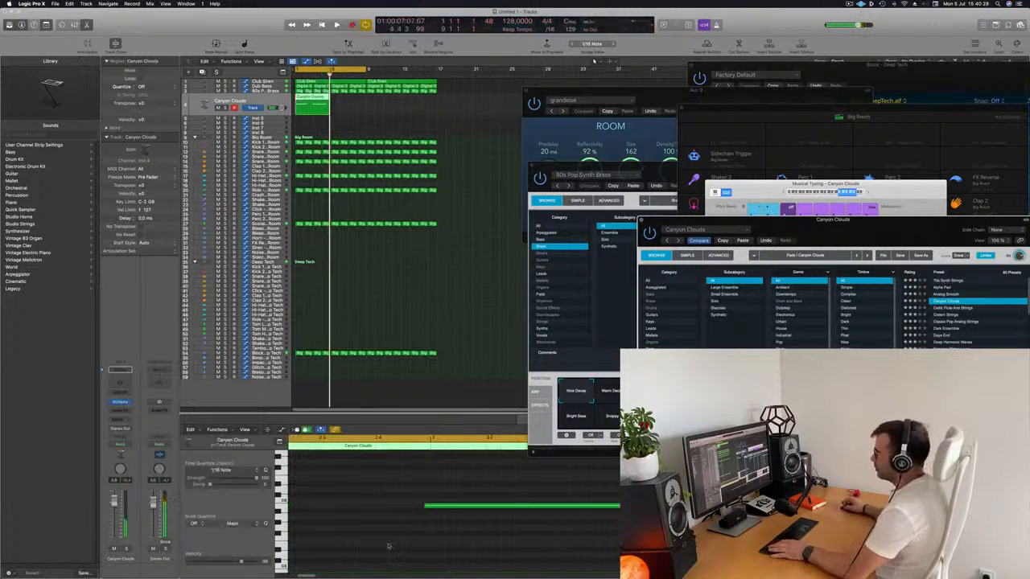
# Step: Align the two recorded Canyon Clouds notes with the starts of bars 1 and 3 and play them back
pyautogui.hscroll(-5, 392, 521)
pyautogui.hscroll(-5, 392, 522)
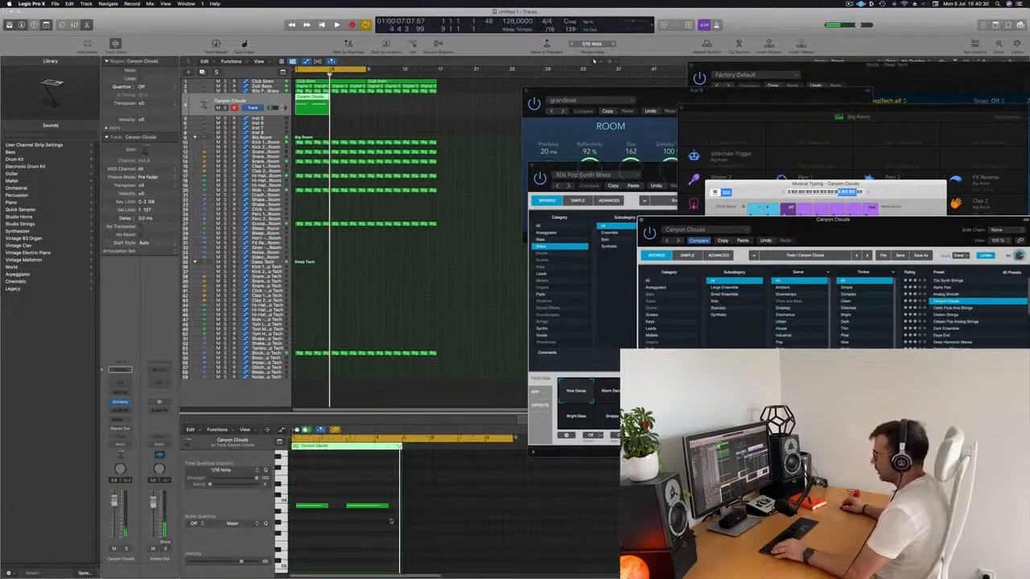
pyautogui.click(319, 505)
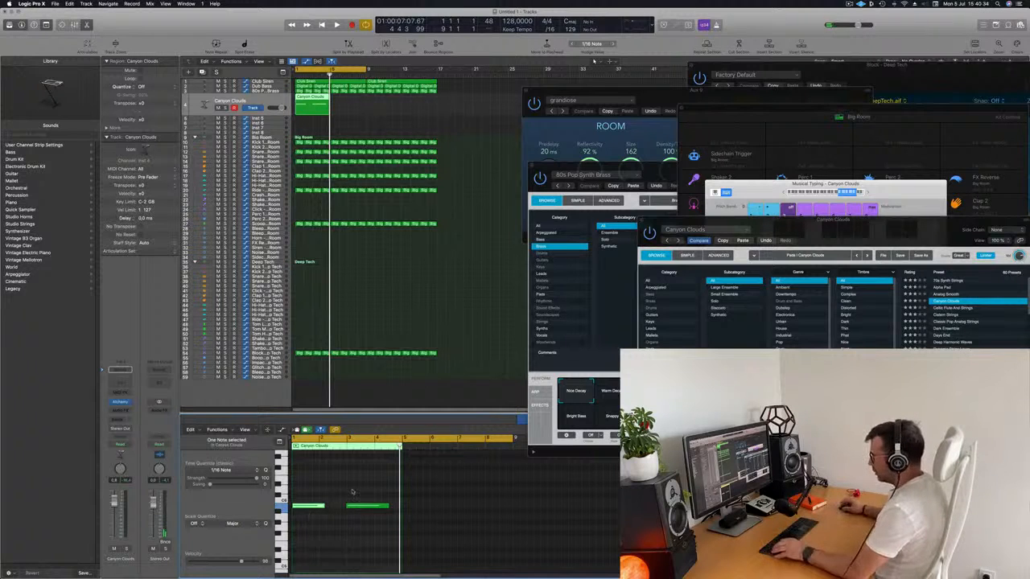
pyautogui.moveTo(394, 479); pyautogui.dragTo(290, 529)
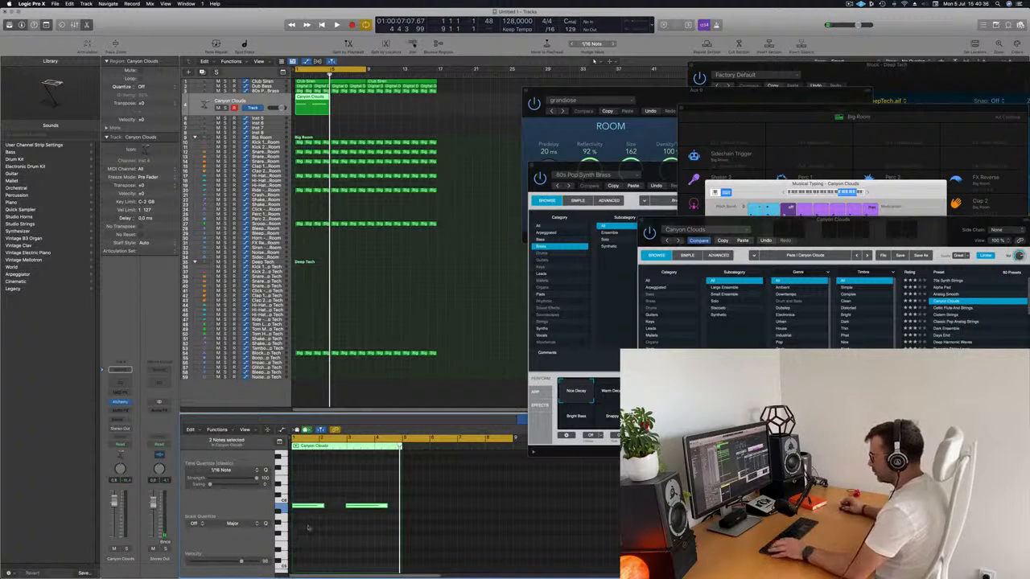
pyautogui.press('super+Right')
pyautogui.press('super+Right')
pyautogui.press('super+Right')
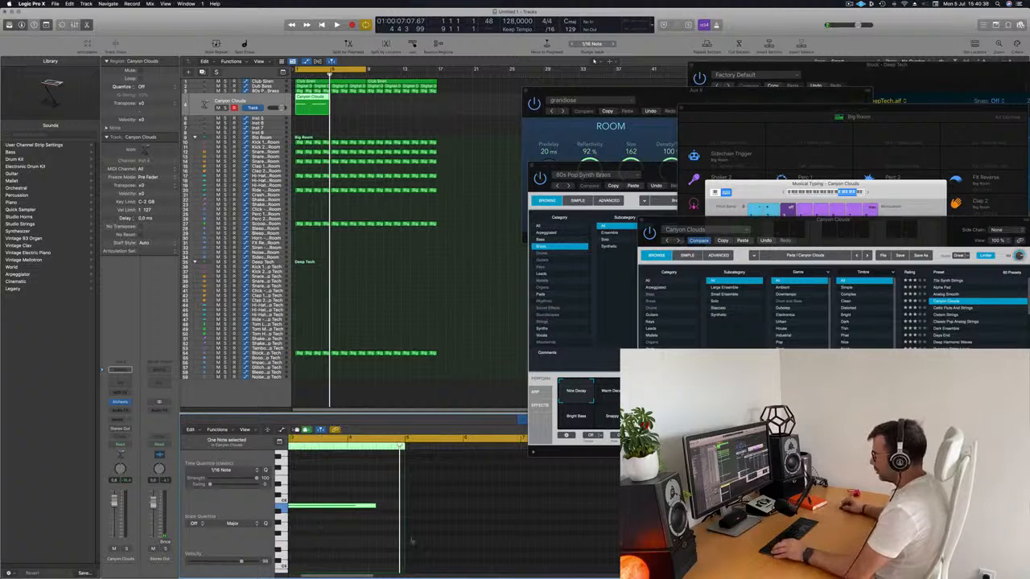
pyautogui.hscroll(-3, 411, 541)
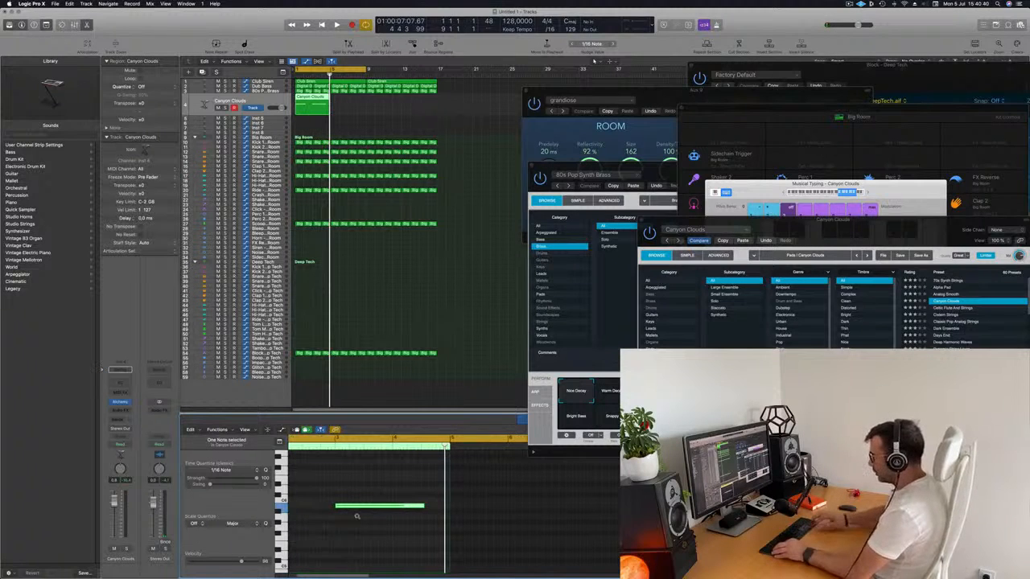
pyautogui.press('space')
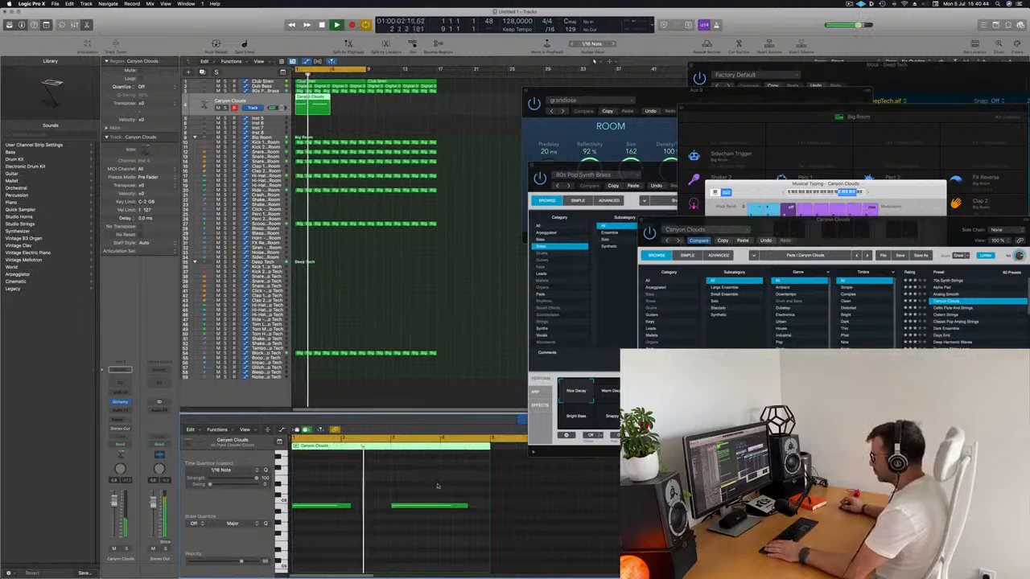
# Step: Shorten the second Canyon Clouds note to about the first note's length and restart playback
pyautogui.click(464, 507)
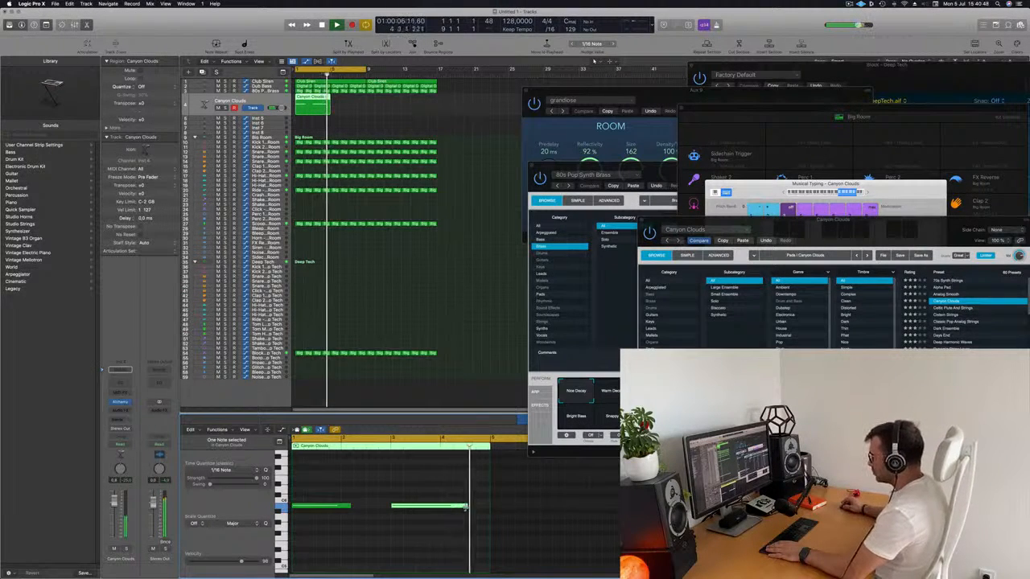
pyautogui.moveTo(466, 506); pyautogui.dragTo(451, 506)
pyautogui.press('space')
pyautogui.press('space')
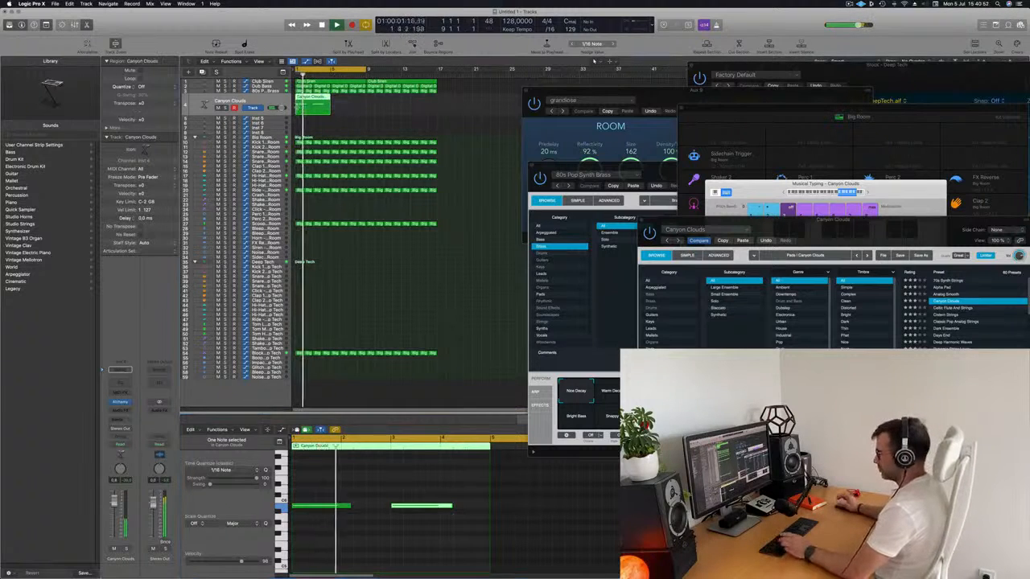
# Step: Repeat the Canyon Clouds region three times to fill 16 bars and play the arrangement
pyautogui.press('super+r')
pyautogui.press('super+r')
pyautogui.press('super+r')
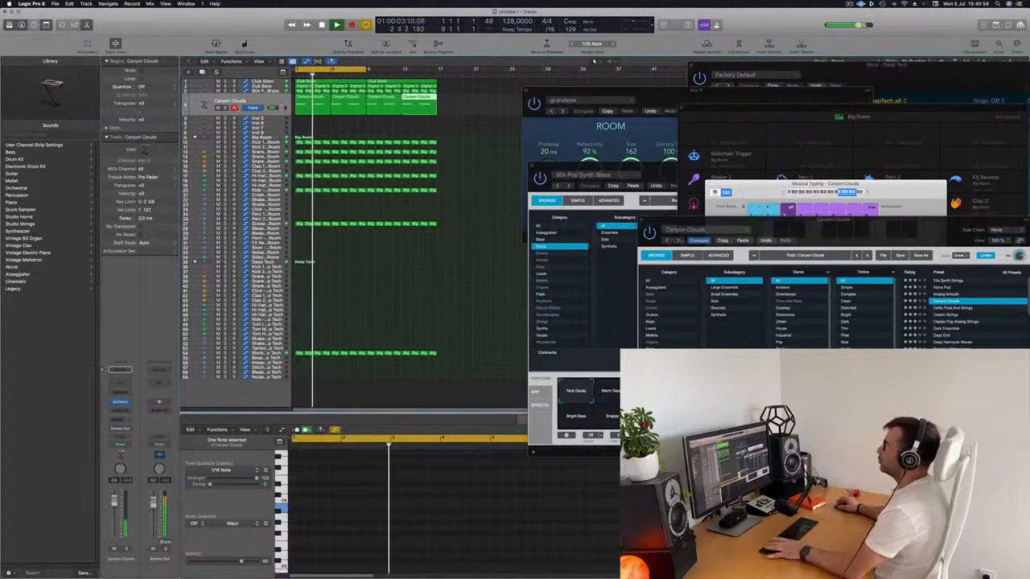
pyautogui.press('space')
pyautogui.press('space')
# Step: Mute the Club Siren track and listen to the remaining arrangement
pyautogui.click(270, 81)
pyautogui.click(218, 94)
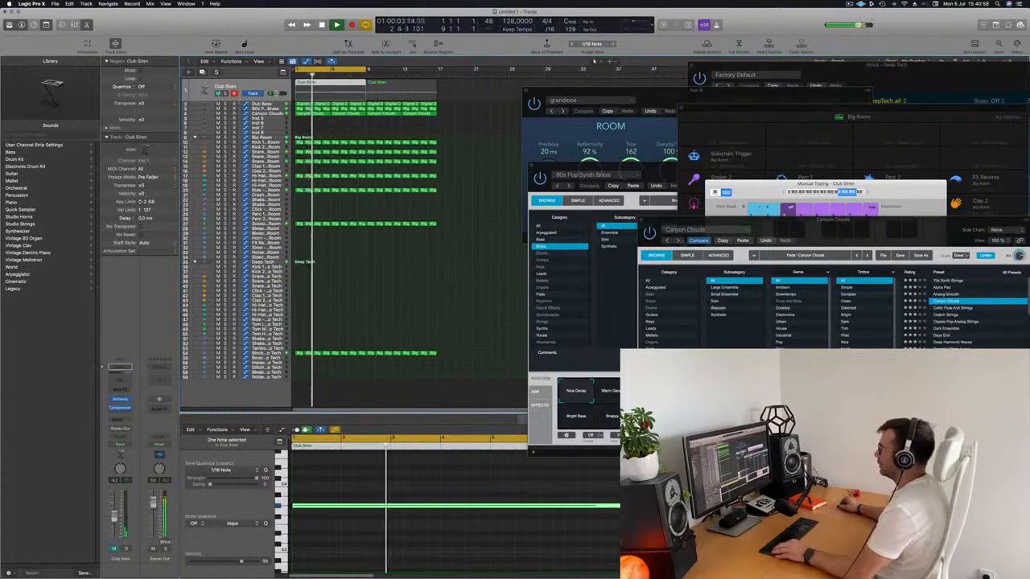
pyautogui.scroll(3, 404, 212)
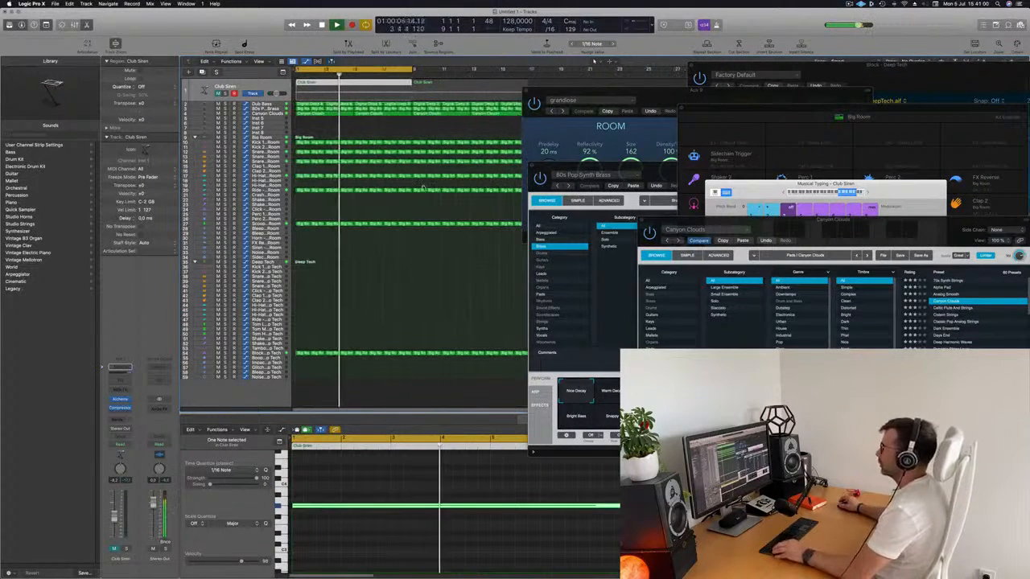
pyautogui.click(358, 135)
pyautogui.scroll(-3, 358, 135)
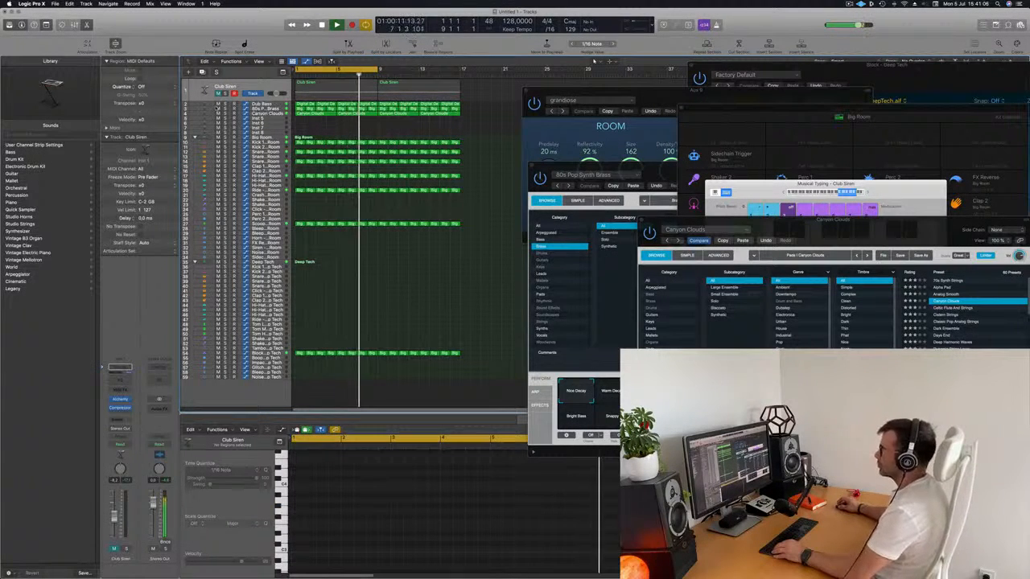
# Step: Duplicate the Dub Bass track with its settings and copy the first Digital Deep Bass region onto the new track
pyautogui.click(196, 111)
pyautogui.press('Return')
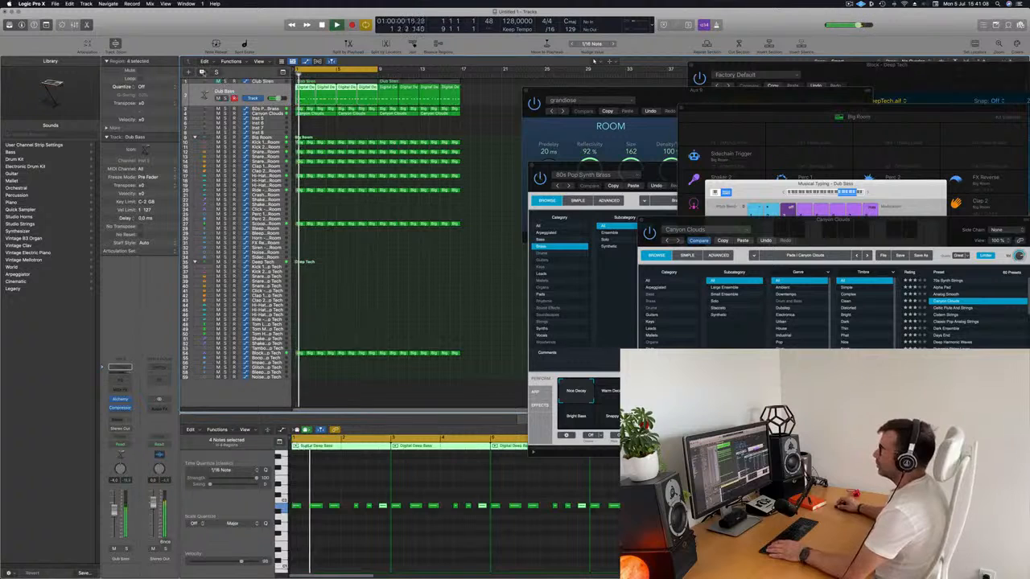
pyautogui.press('super+d')
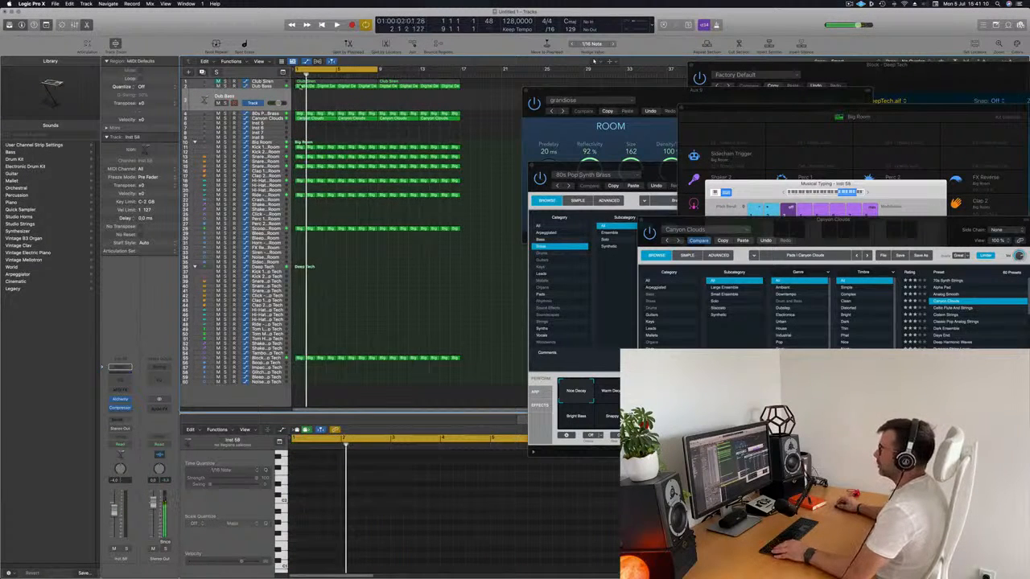
pyautogui.press('super+v')
pyautogui.moveTo(300, 86); pyautogui.dragTo(301, 103)
pyautogui.scroll(3, 385, 534)
pyautogui.hscroll(-3, 387, 535)
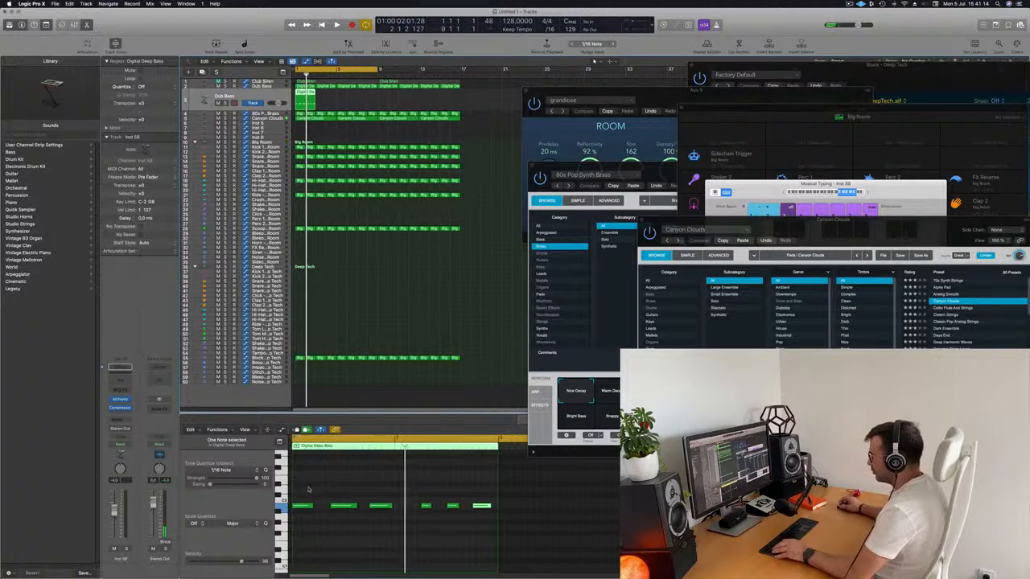
# Step: Shorten the three bar 1 notes in the copied bass region and copy each to form pairs of short notes
pyautogui.moveTo(300, 490); pyautogui.dragTo(379, 507)
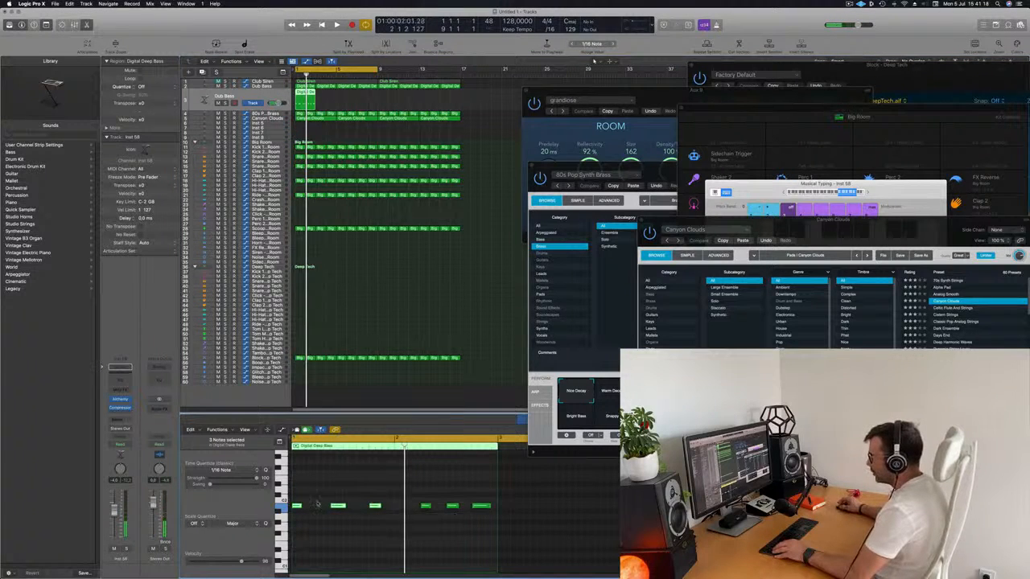
pyautogui.moveTo(307, 510); pyautogui.dragTo(353, 510)
pyautogui.click(389, 505)
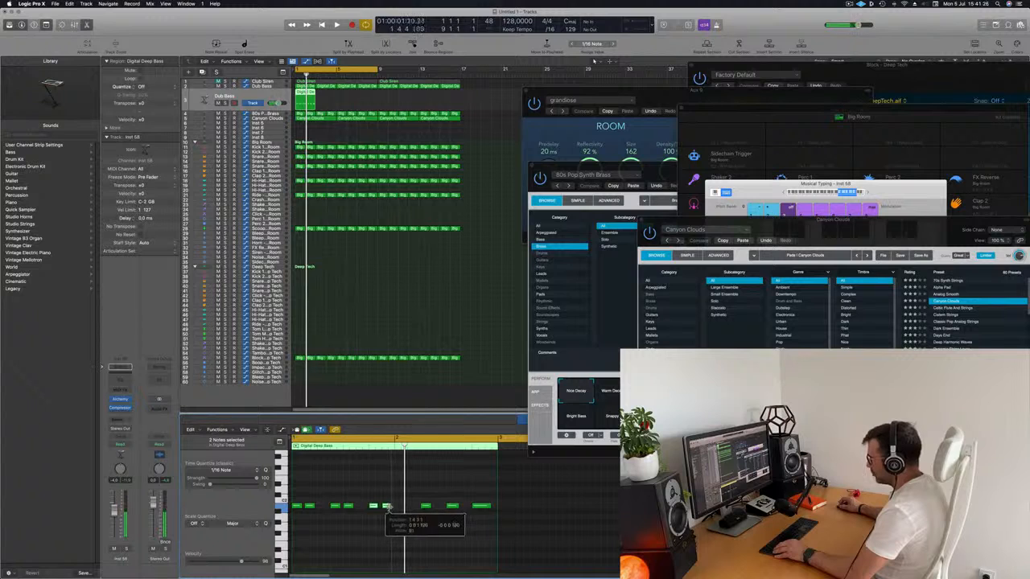
# Step: Move the region's last three notes earlier to start bar 2, then shorten and copy them into pairs
pyautogui.moveTo(412, 497); pyautogui.dragTo(503, 525)
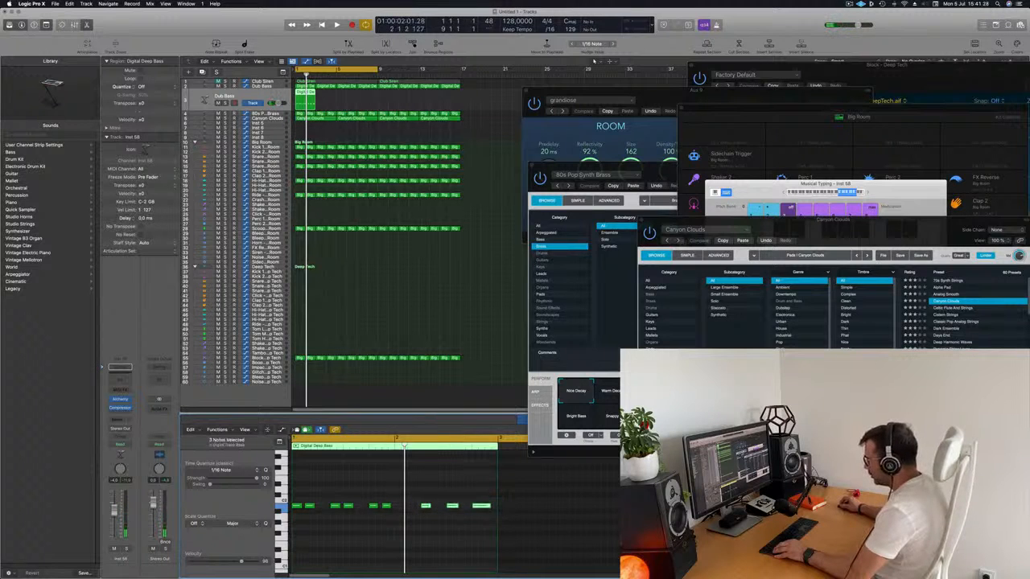
pyautogui.moveTo(419, 507); pyautogui.dragTo(407, 511)
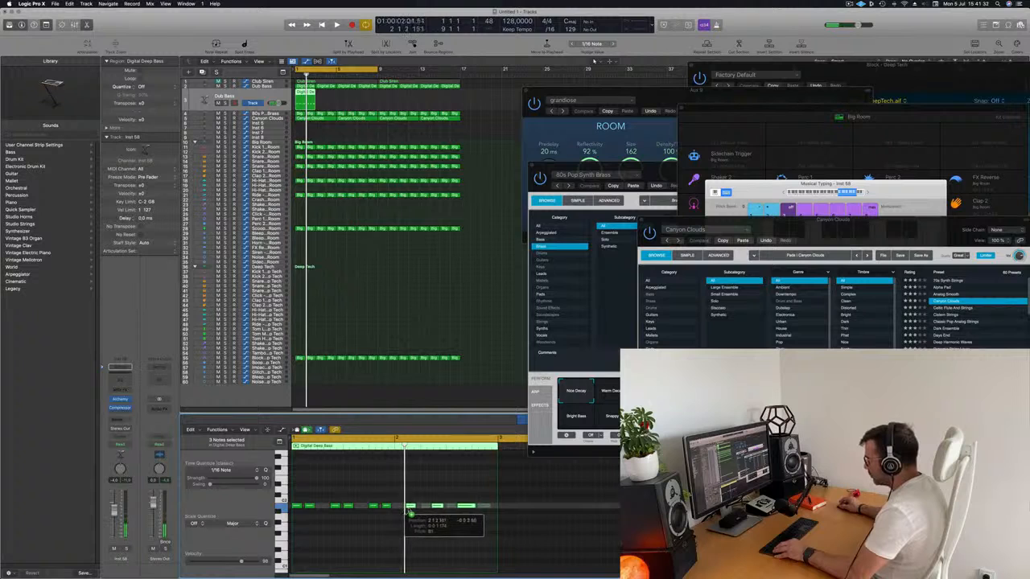
pyautogui.moveTo(410, 512); pyautogui.dragTo(485, 508)
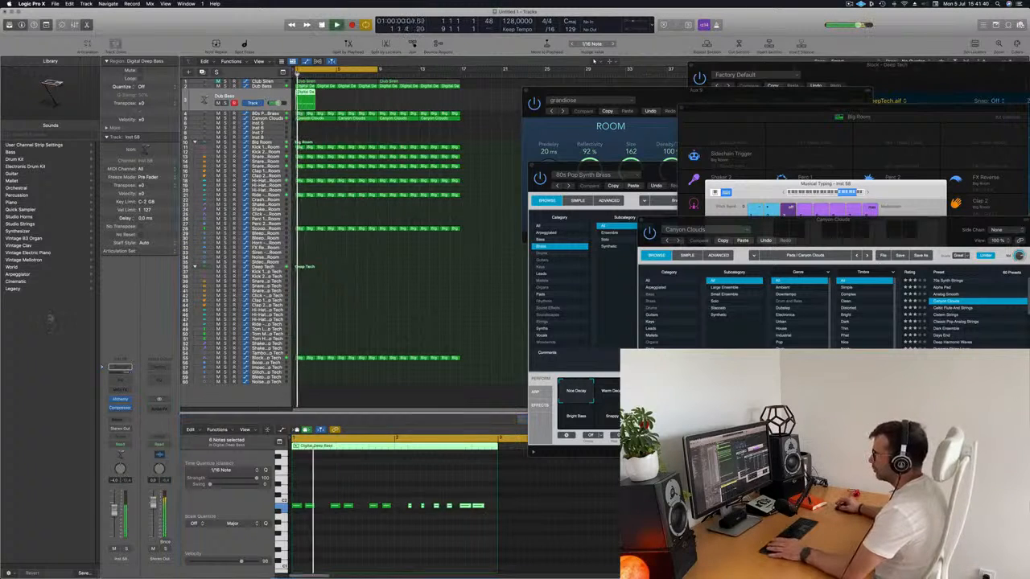
# Step: Repeat the edited Digital Deep Bass region through bar 16 on the duplicated bass track
pyautogui.click(327, 95)
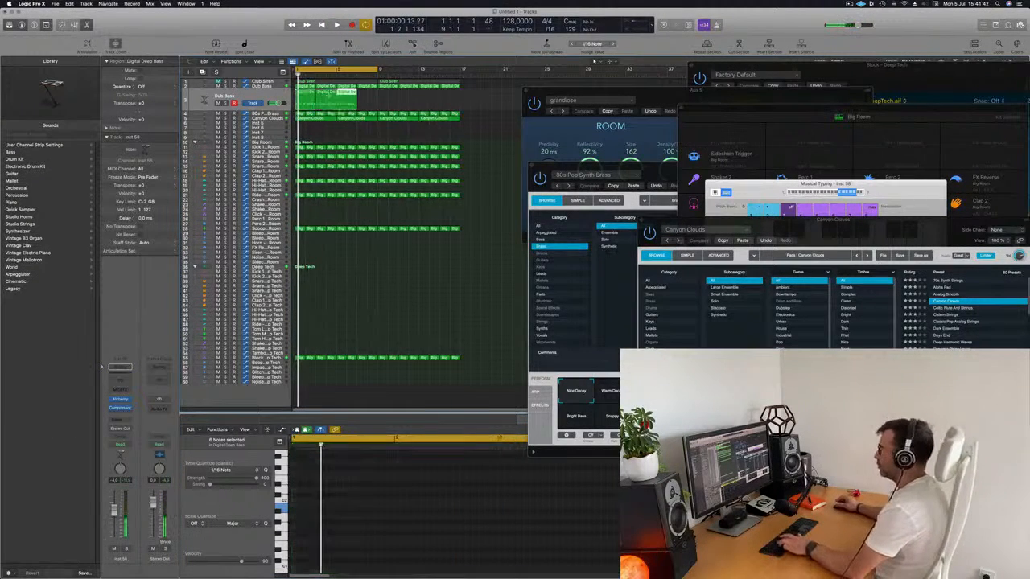
pyautogui.press('super+r')
pyautogui.press('super+r')
pyautogui.press('super+r')
pyautogui.click(271, 102)
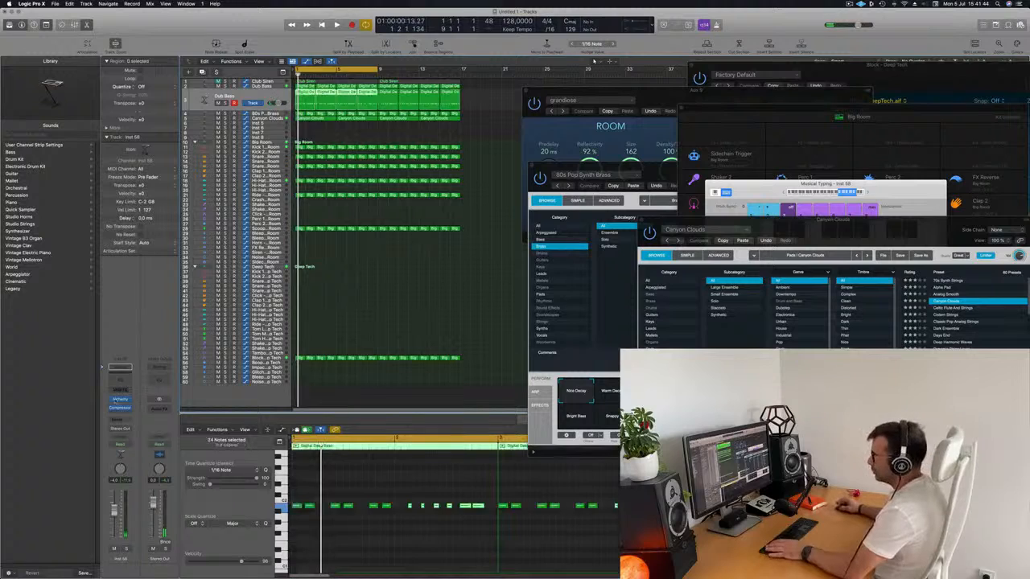
# Step: Open Alchemy on the duplicated bass track and load the 70s Classic Synth Bass preset
pyautogui.click(120, 400)
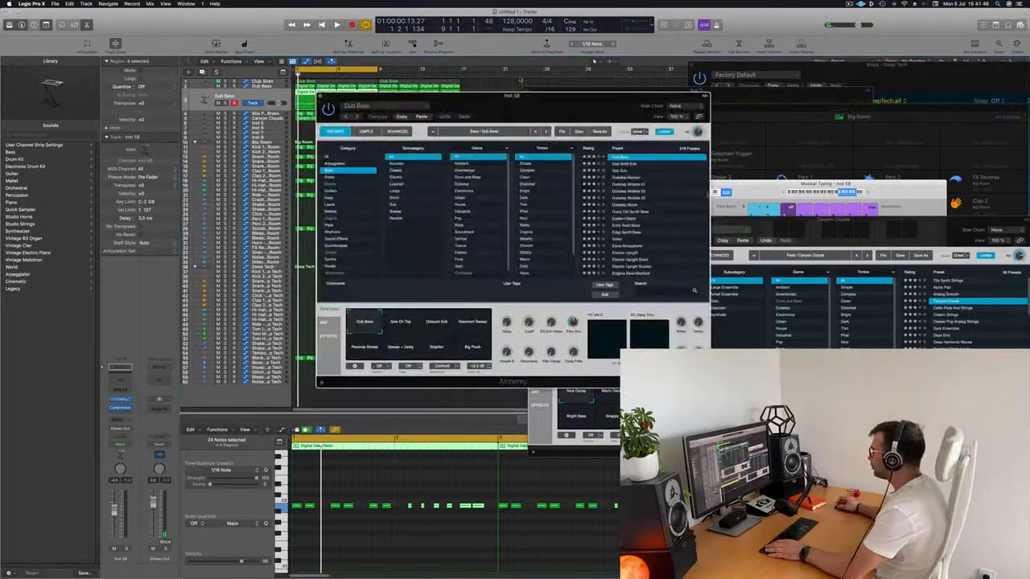
pyautogui.scroll(10, 714, 210)
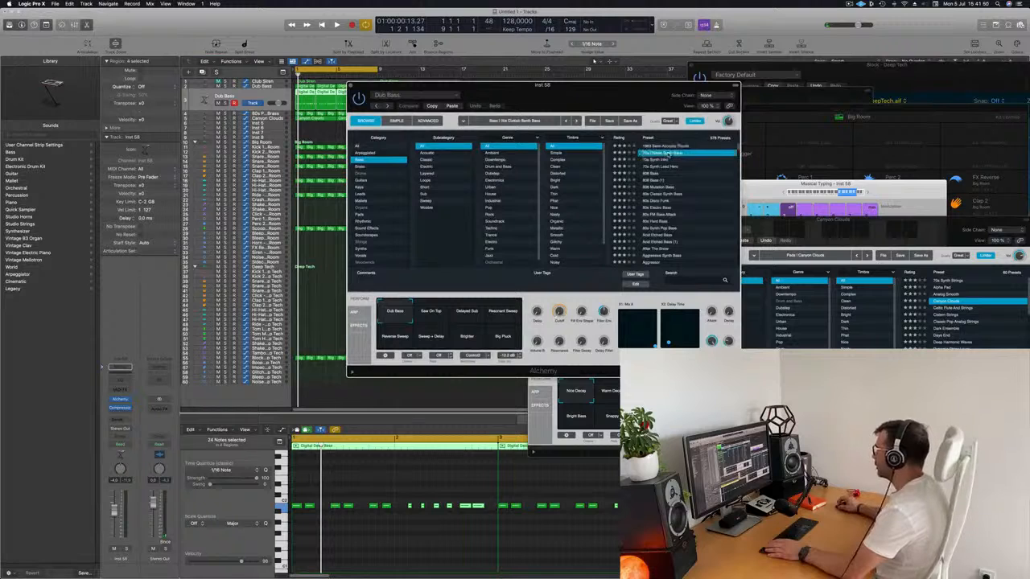
pyautogui.moveTo(644, 86); pyautogui.dragTo(724, 75)
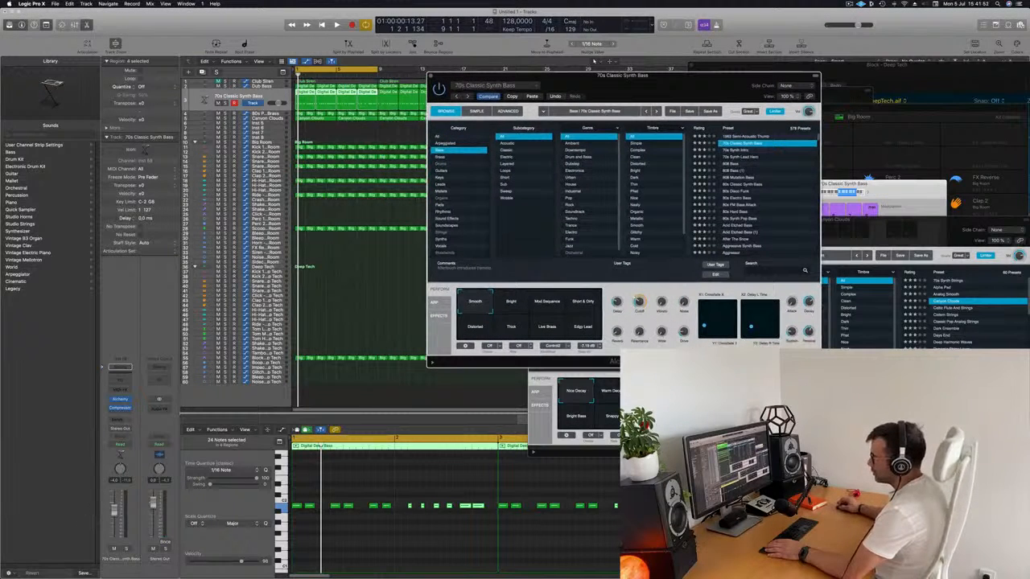
# Step: Play the arrangement and audition Alchemy's Bright, Mod Sequence, Short & Dirty, Distorted and Edgy Lead snapshots on the second bass
pyautogui.click(303, 529)
pyautogui.press('space')
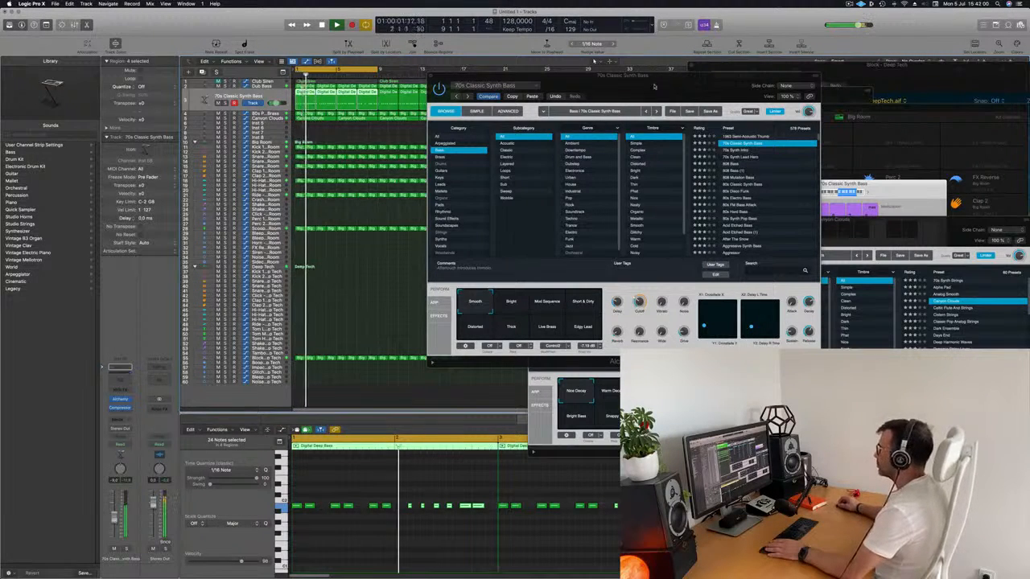
pyautogui.doubleClick(530, 311)
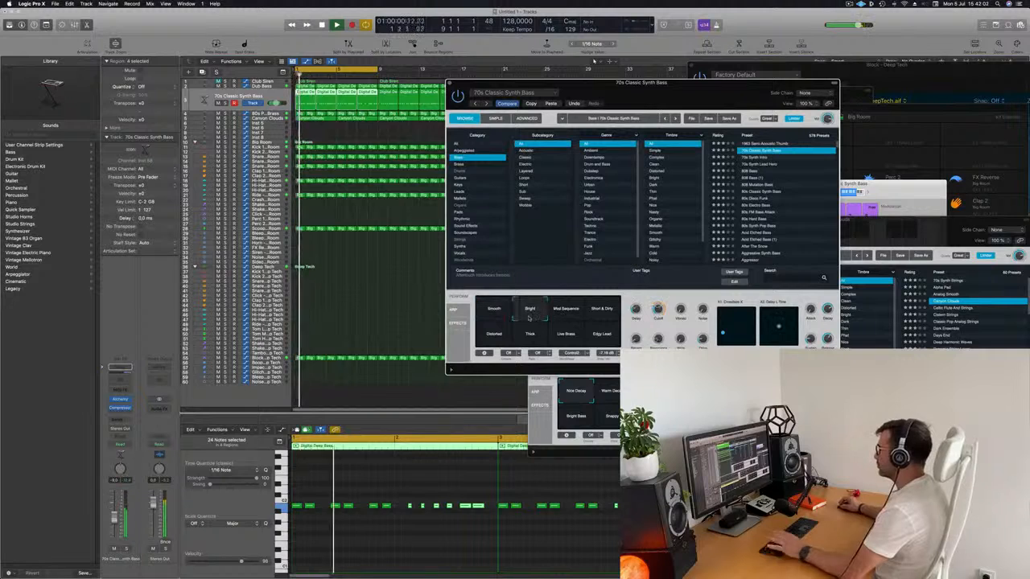
pyautogui.doubleClick(565, 312)
pyautogui.doubleClick(602, 312)
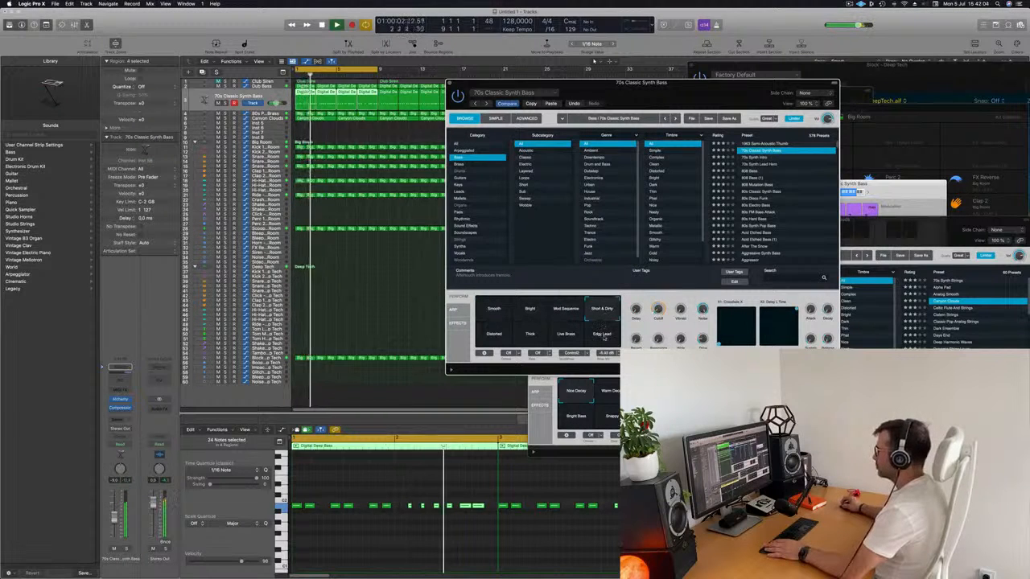
pyautogui.click(494, 341)
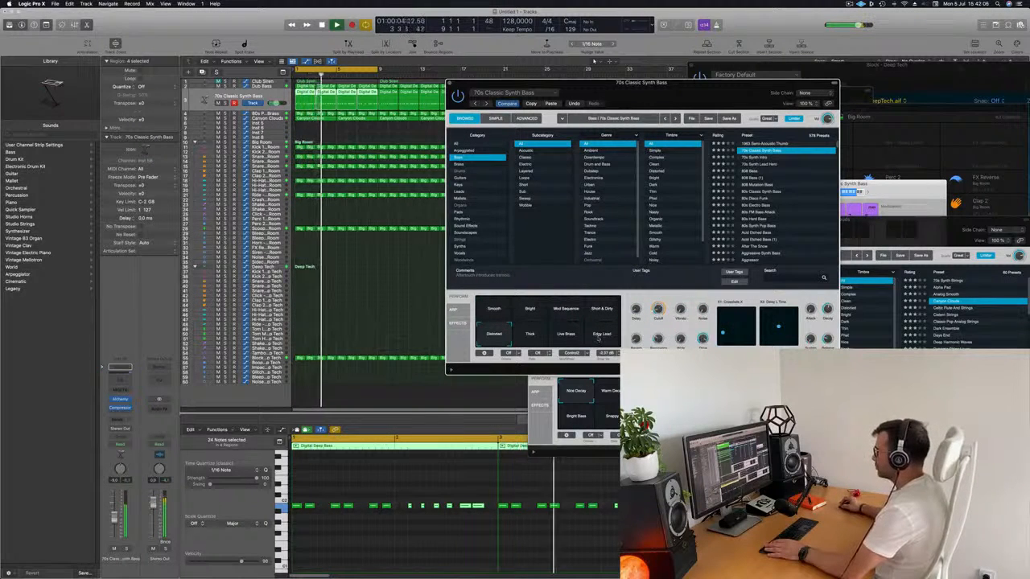
pyautogui.click(602, 337)
pyautogui.moveTo(678, 82); pyautogui.dragTo(529, 33)
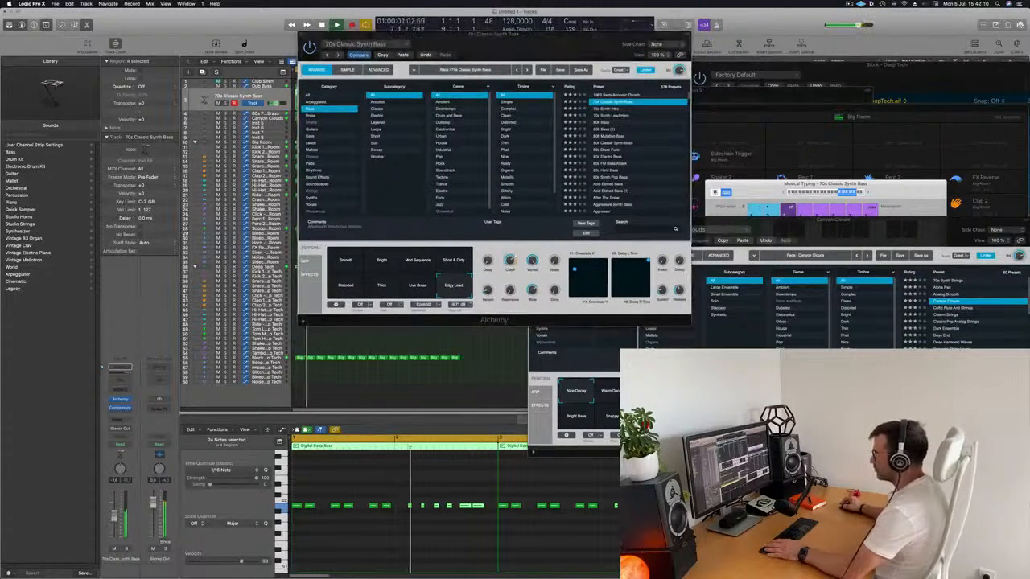
# Step: Delete the repeated Digital Deep Bass regions on the 70s Classic Synth Bass track, keeping only the first two-bar region in place
pyautogui.click(373, 556)
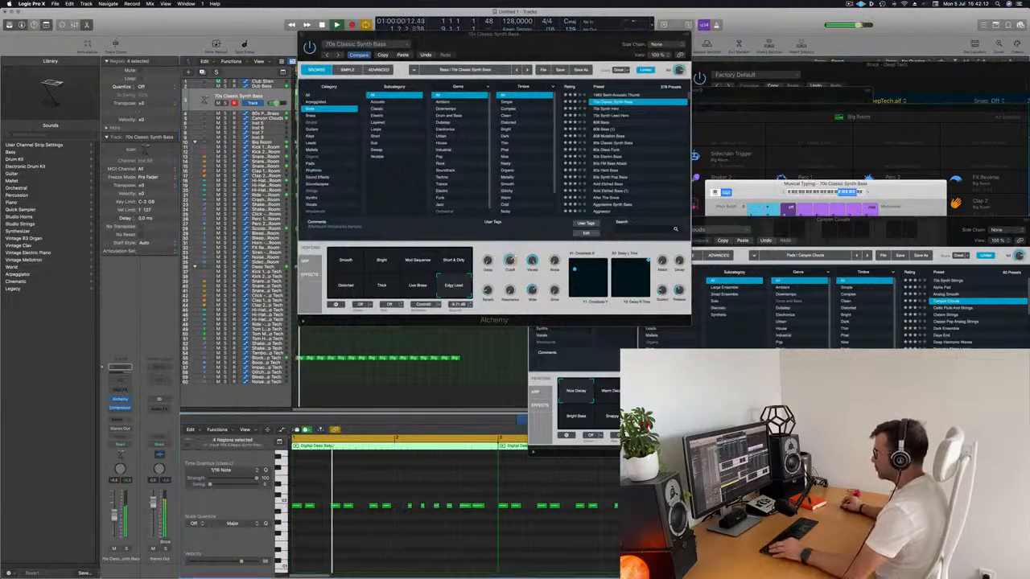
pyautogui.press('super+Left')
pyautogui.press('super+Left')
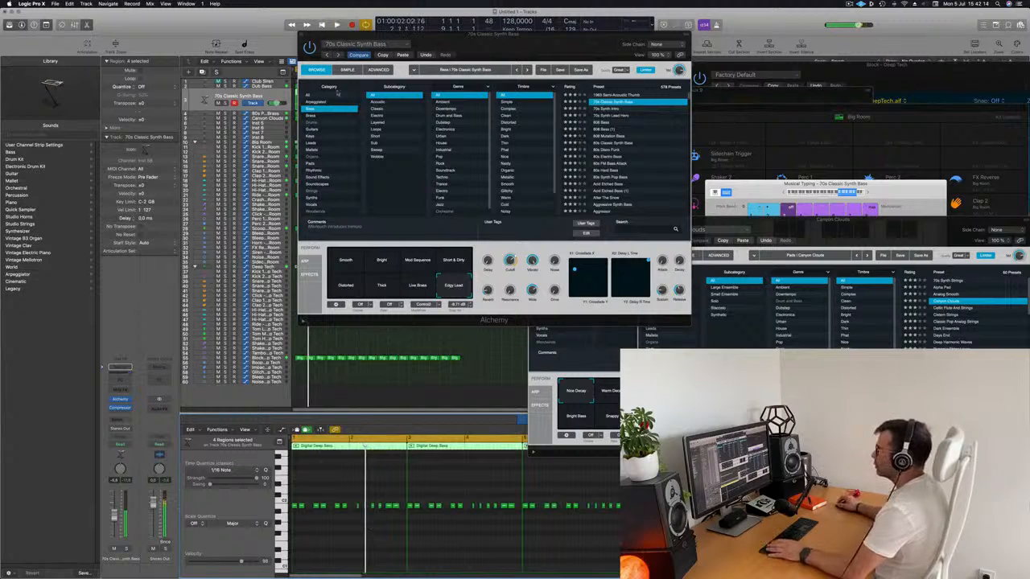
pyautogui.moveTo(473, 34); pyautogui.dragTo(823, 51)
pyautogui.moveTo(517, 96); pyautogui.dragTo(323, 385)
pyautogui.press('Delete')
pyautogui.press('space')
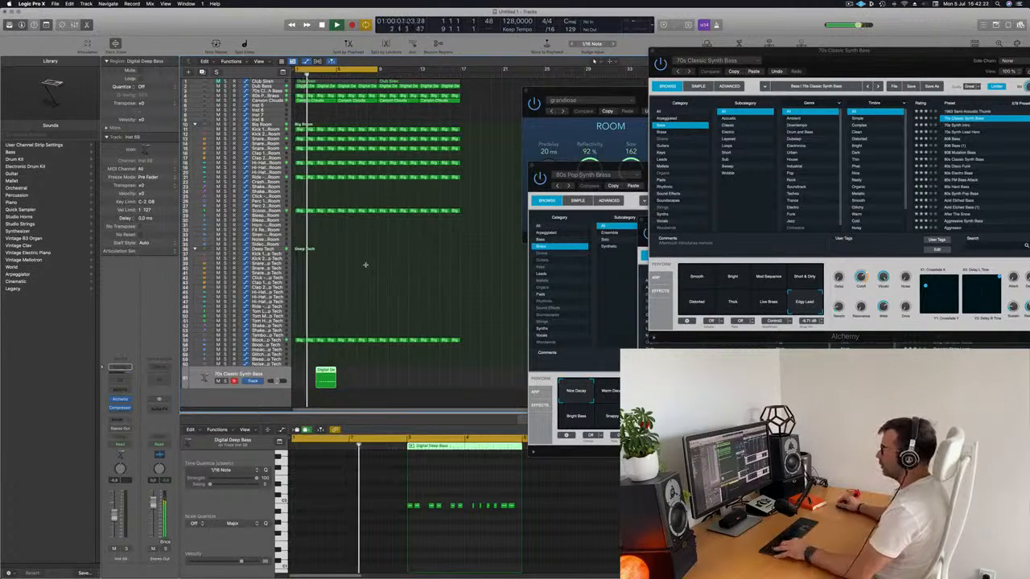
pyautogui.press('super+z')
pyautogui.click(272, 91)
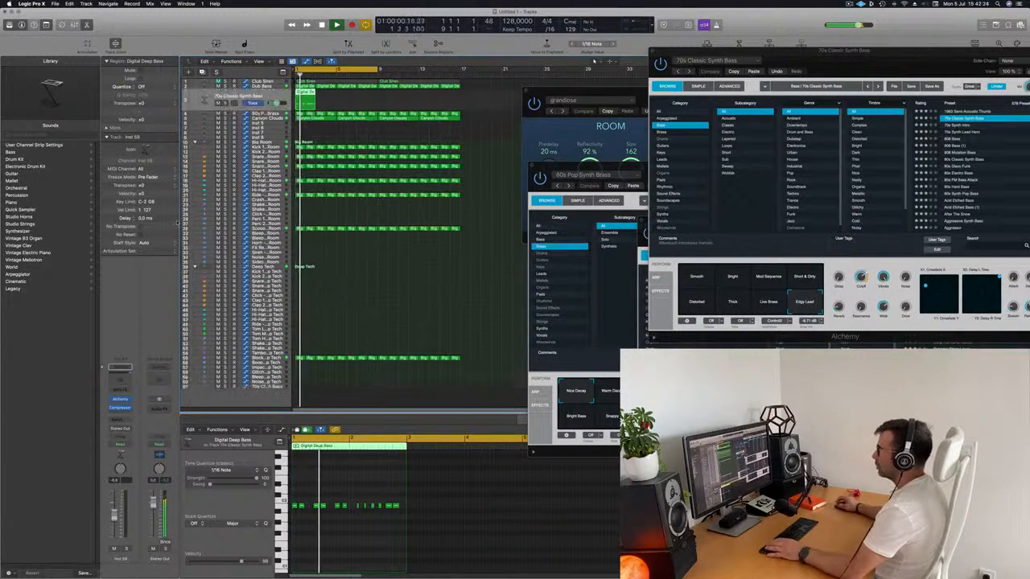
pyautogui.press('Return')
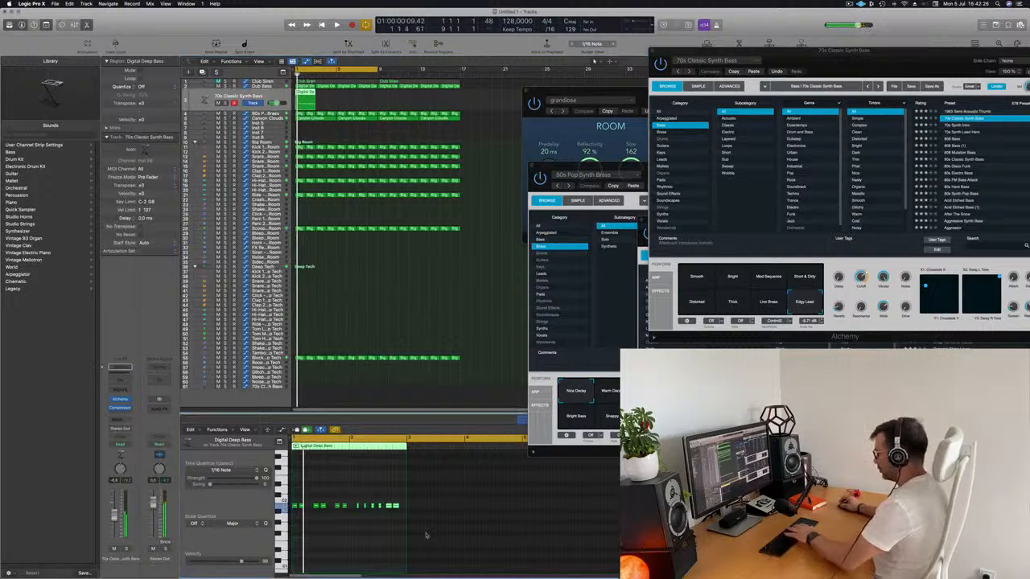
# Step: Replace the bar 2 notes of the Digital Deep Bass region with a copy of bar 1's three note pairs
pyautogui.press('super+Right')
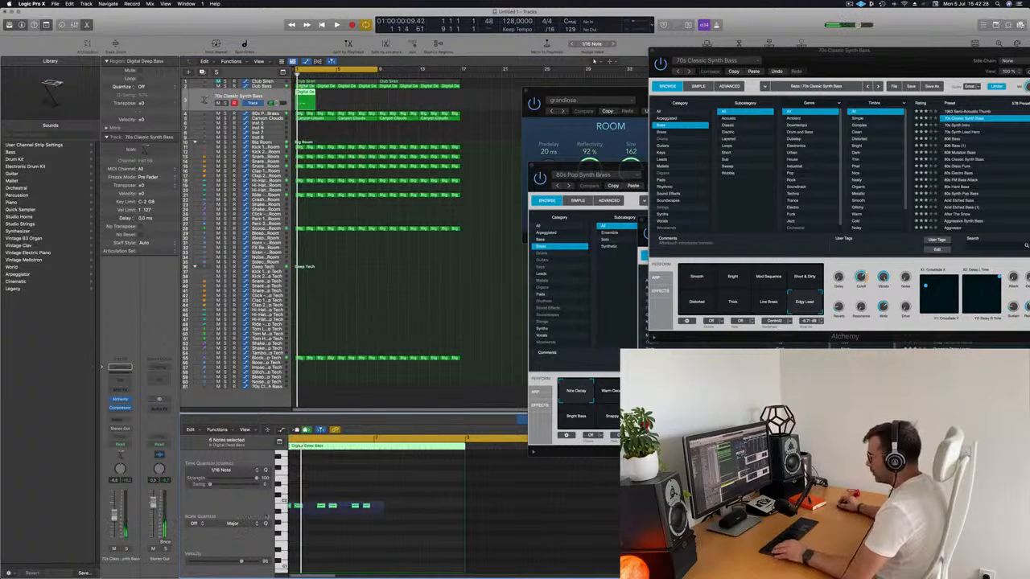
pyautogui.moveTo(346, 509); pyautogui.dragTo(388, 512)
pyautogui.press('space')
pyautogui.press('super+Left')
pyautogui.press('super+Left')
pyautogui.press('super+Left')
pyautogui.hscroll(2, 342, 489)
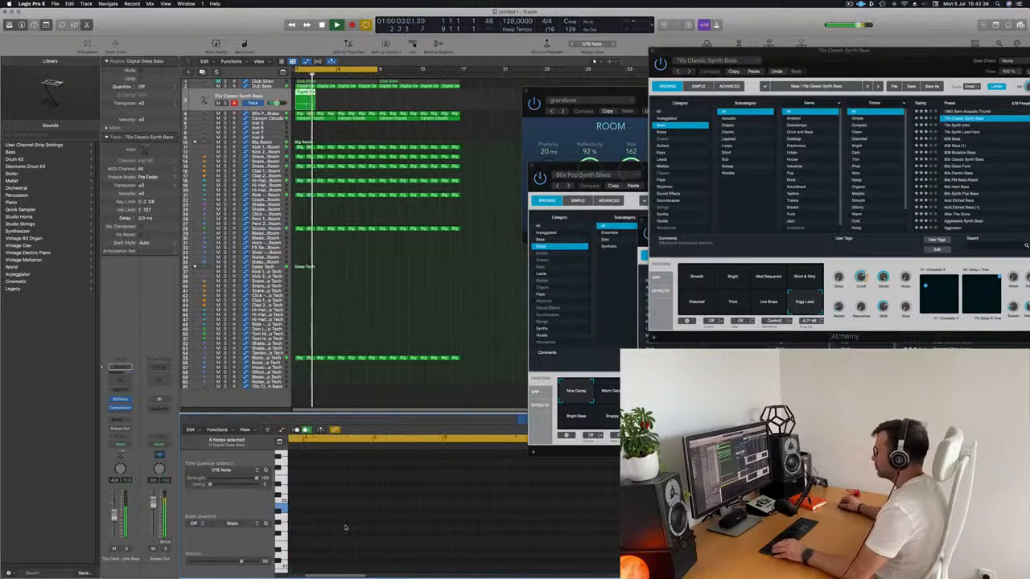
pyautogui.hscroll(-2, 360, 525)
pyautogui.press('space')
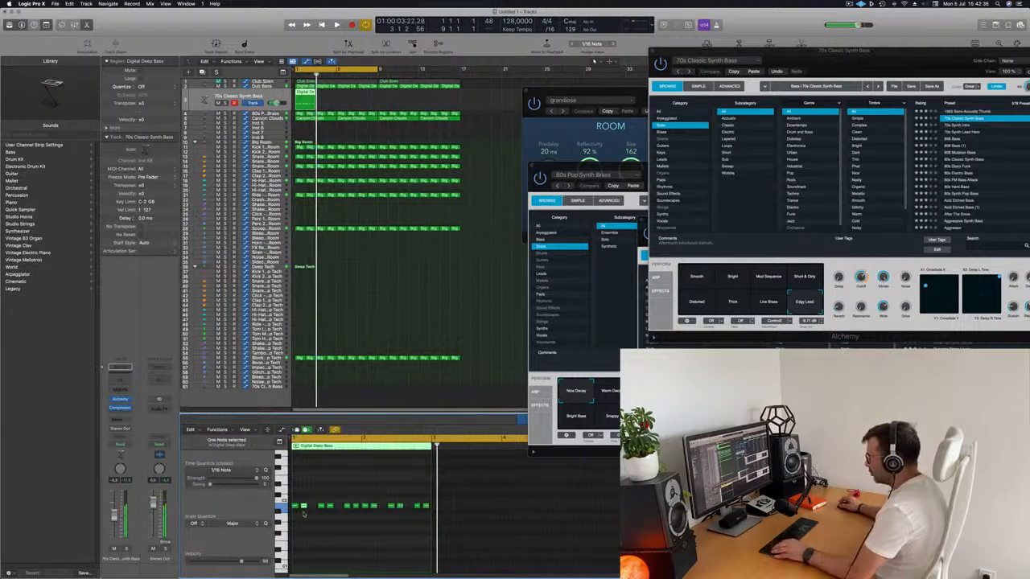
# Step: Fill the two gaps between bar 1's note pairs with copied notes to make an even run of eight
pyautogui.moveTo(305, 507); pyautogui.dragTo(312, 511)
pyautogui.press('space')
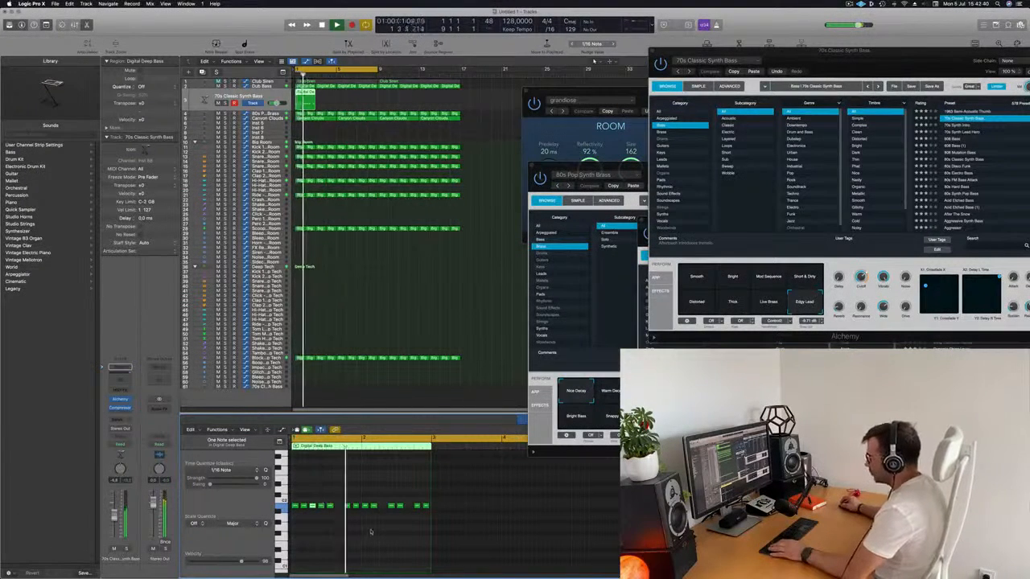
pyautogui.press('space')
pyautogui.moveTo(334, 508); pyautogui.dragTo(338, 508)
pyautogui.press('space')
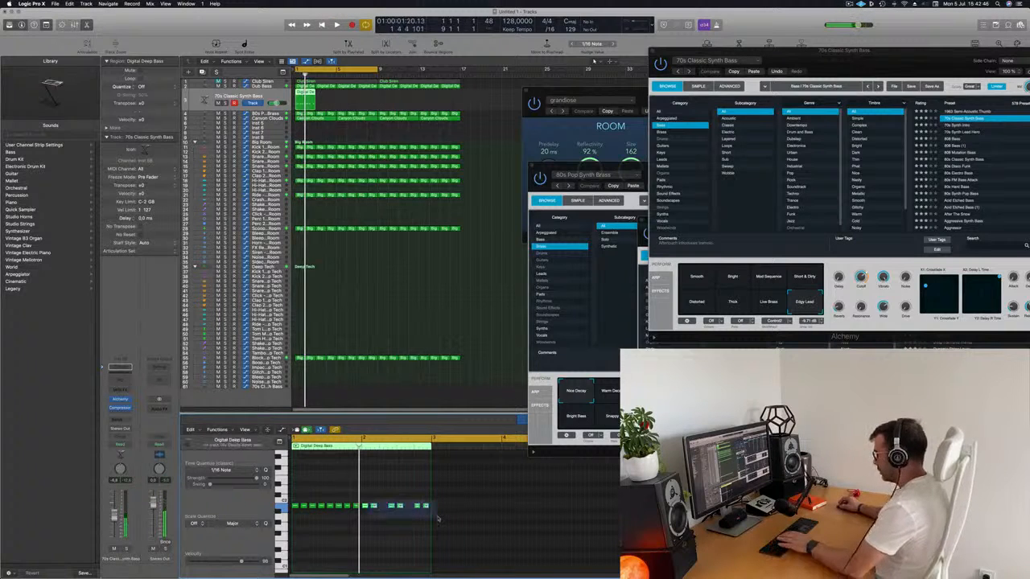
# Step: Delete the bar 2 notes and copy bar 1's eight evenly spaced notes into bar 2
pyautogui.press('Delete')
pyautogui.moveTo(401, 494); pyautogui.dragTo(364, 511)
pyautogui.press('space')
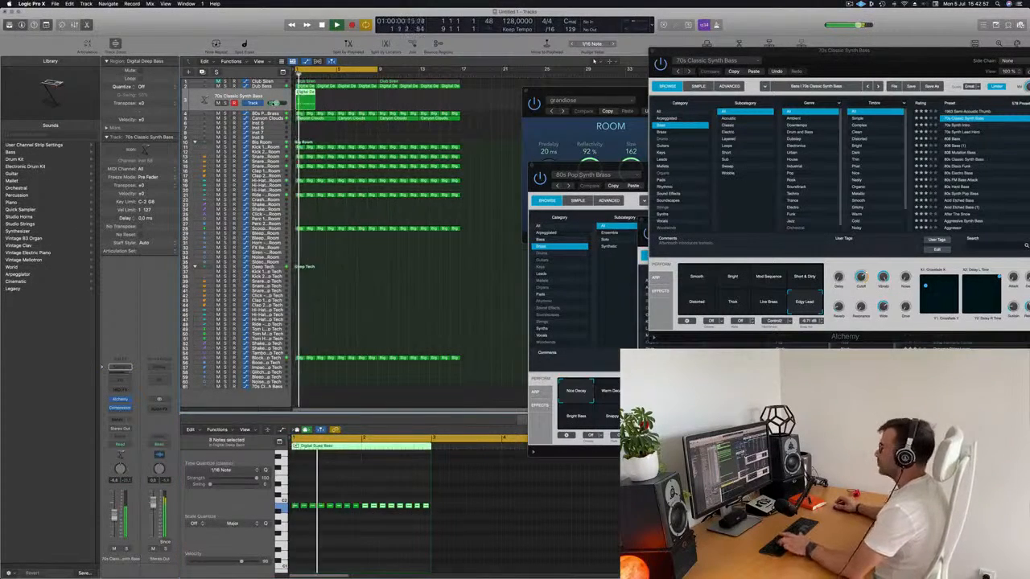
# Step: Repeat the edited Digital Deep Bass region through bar 16 on the second bass track
pyautogui.press('super+r')
pyautogui.press('super+r')
pyautogui.press('super+r')
pyautogui.press('super+r')
pyautogui.press('super+r')
pyautogui.press('super+r')
pyautogui.press('super+r')
pyautogui.press('space')
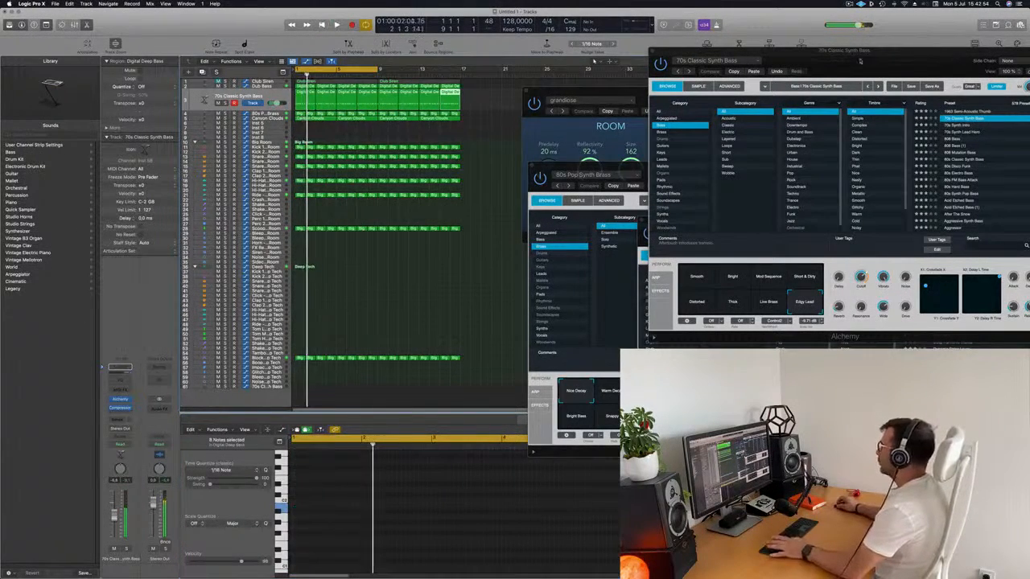
# Step: Lower the Cutoff of the Edgy Lead sound in Alchemy while the arrangement plays
pyautogui.moveTo(860, 60); pyautogui.dragTo(669, 98)
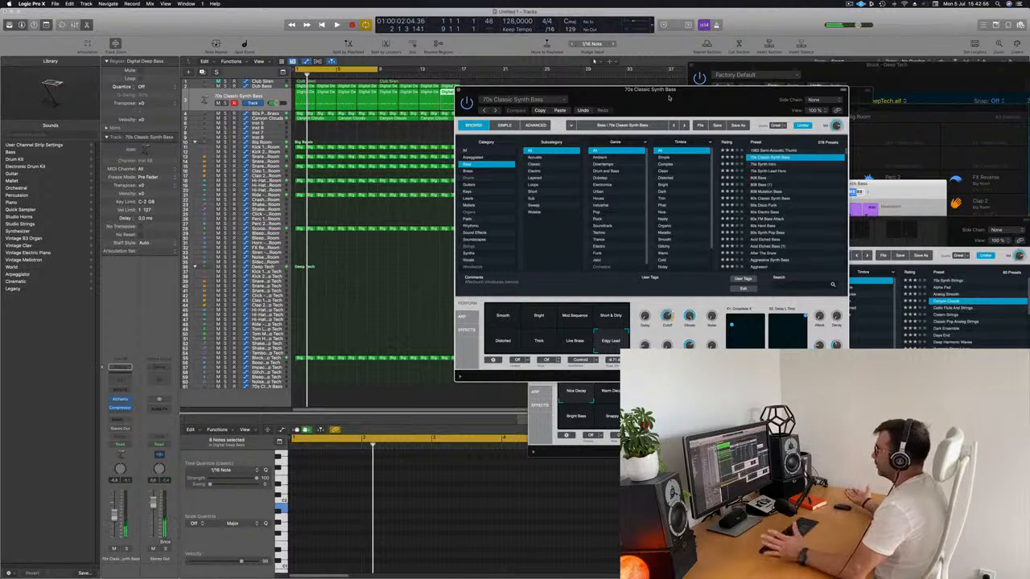
pyautogui.moveTo(669, 98); pyautogui.dragTo(646, 114)
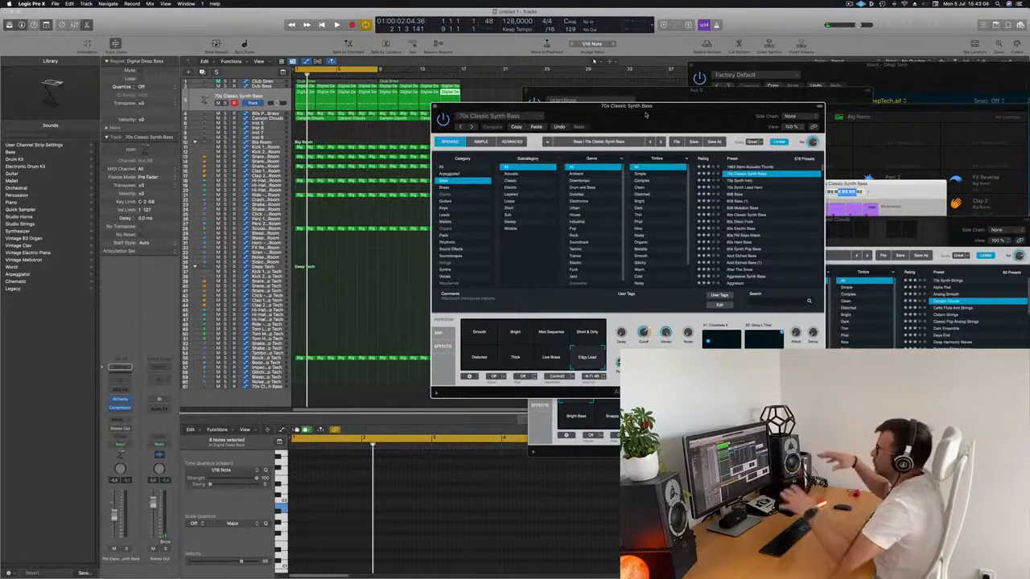
pyautogui.press('space')
pyautogui.moveTo(646, 115); pyautogui.dragTo(633, 111)
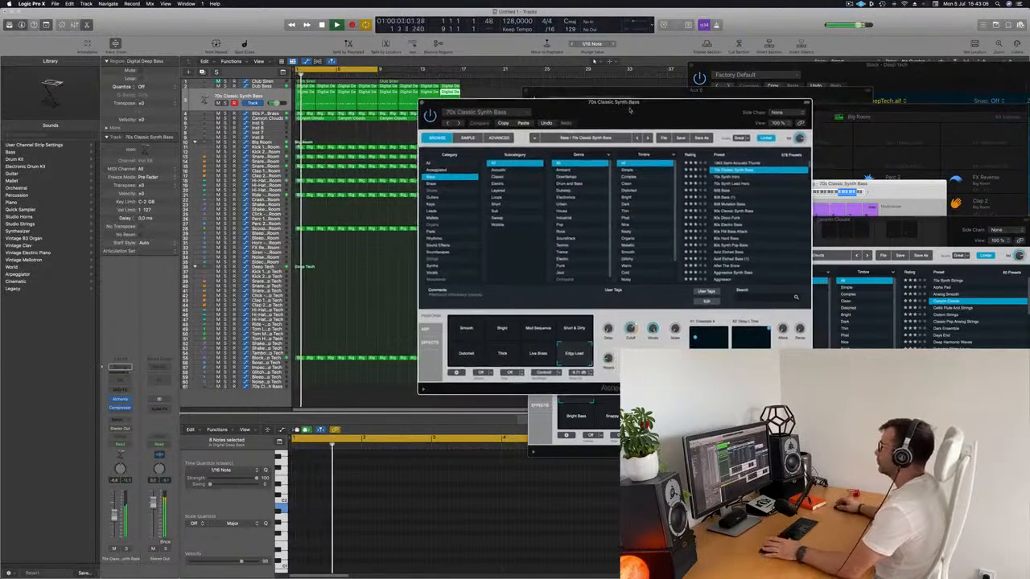
pyautogui.moveTo(631, 326); pyautogui.dragTo(633, 345)
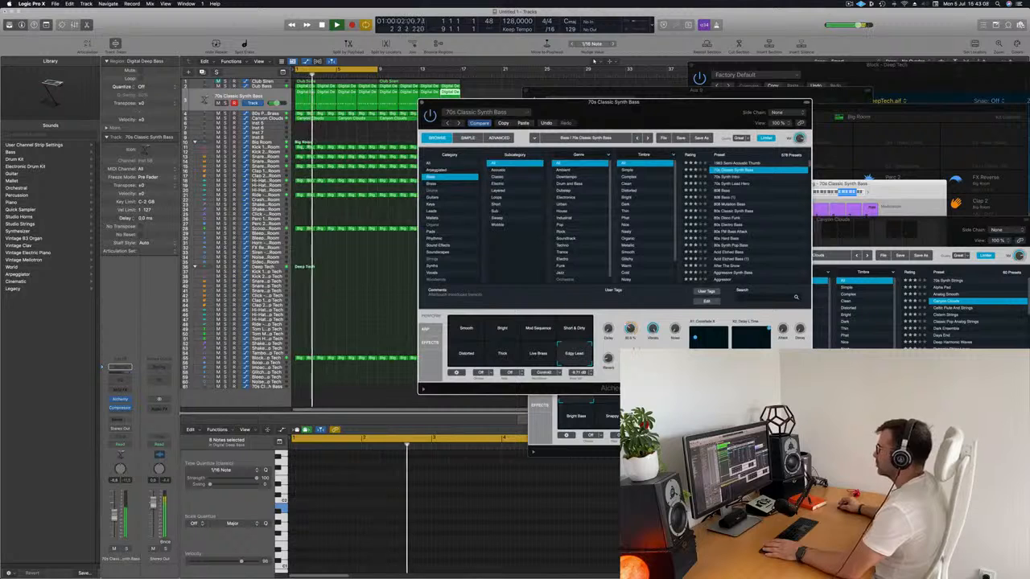
pyautogui.click(422, 102)
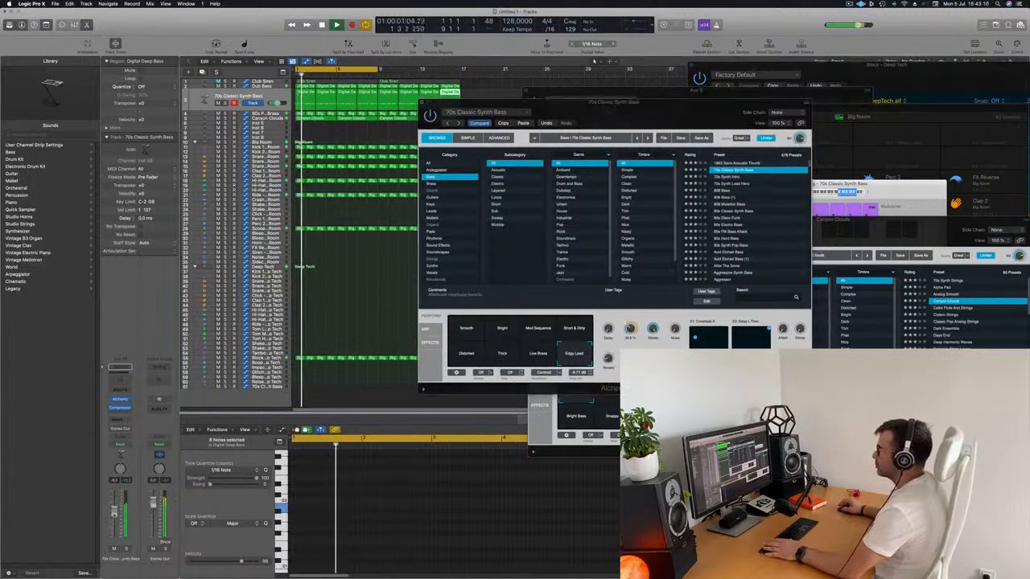
# Step: Audition Alchemy's Short & Dirty, Thick and Smooth snapshots and lower the second bass track's volume
pyautogui.click(566, 329)
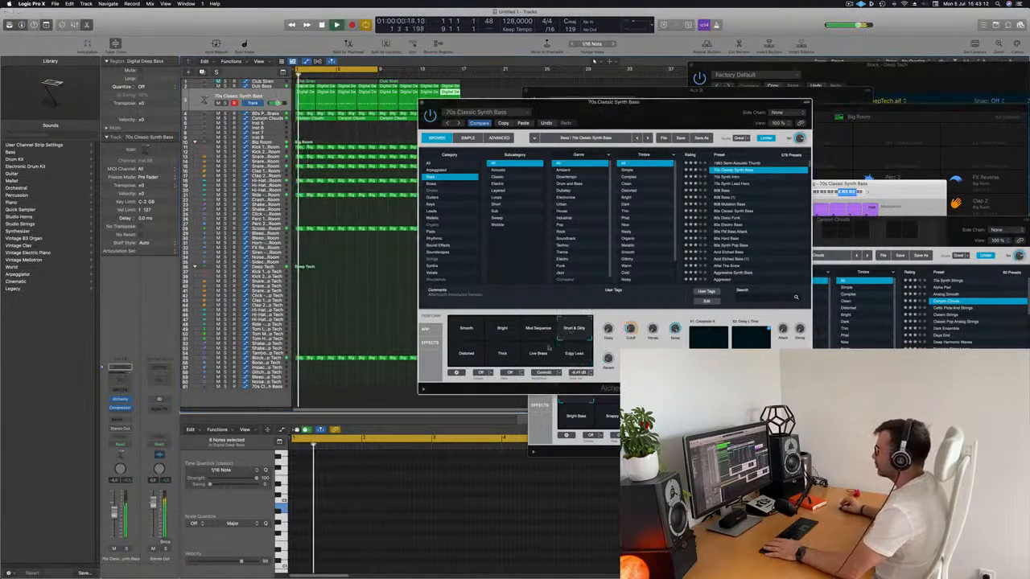
pyautogui.click(507, 361)
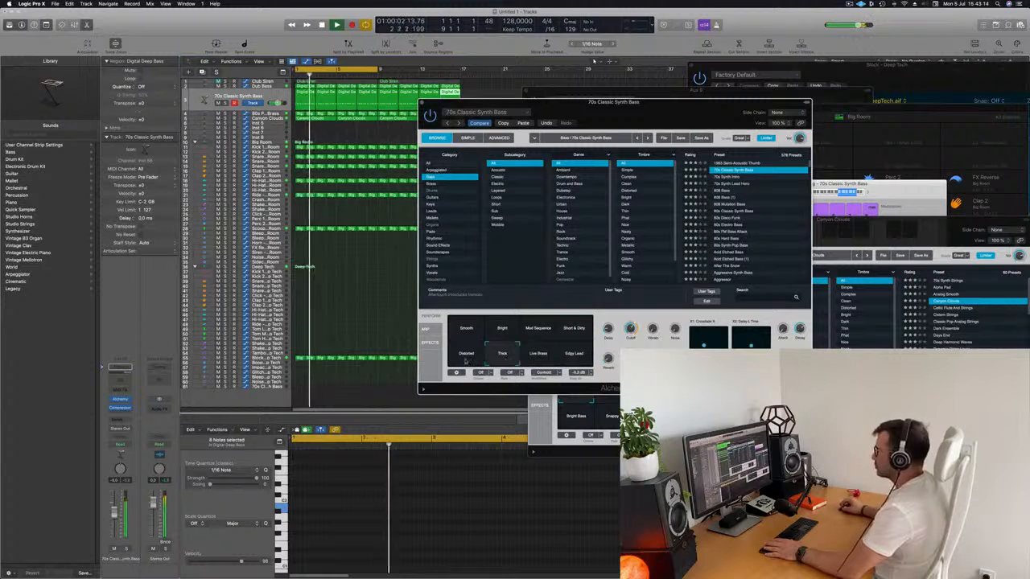
pyautogui.click(474, 331)
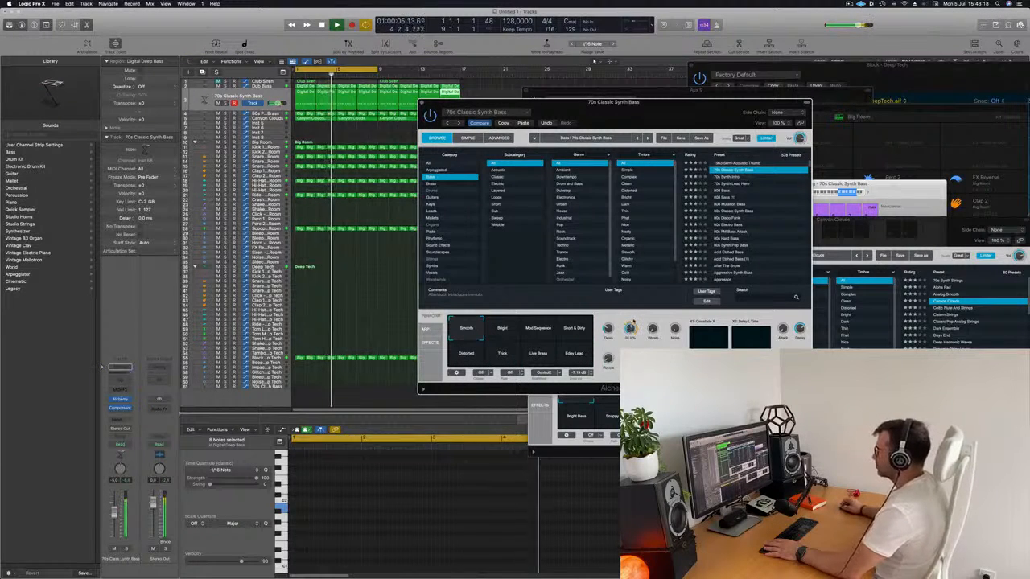
pyautogui.moveTo(112, 518); pyautogui.dragTo(112, 532)
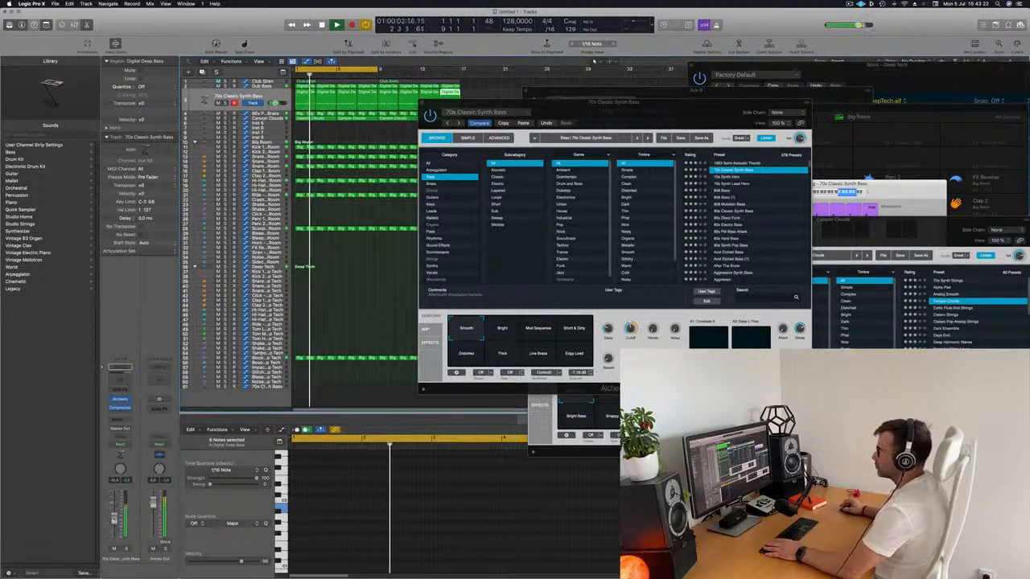
# Step: Audition Alchemy's bass presets from 1963 Semi-Acoustic Thumb through 70s Synth Intro, 70s Synth Lead Hero and 80s Classic Synth Bass to 80s Disco Funk
pyautogui.moveTo(657, 111); pyautogui.dragTo(575, 113)
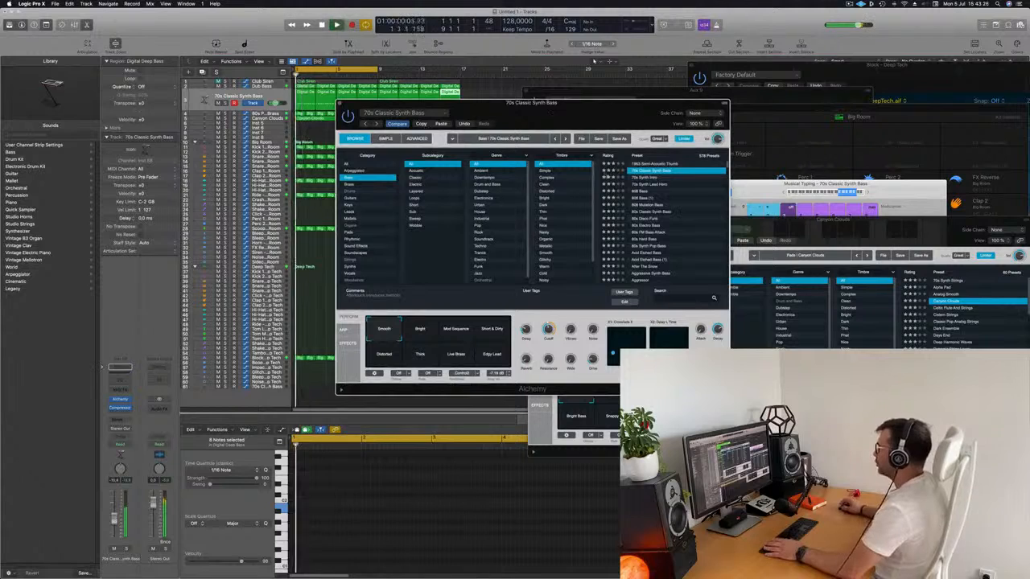
pyautogui.click(662, 164)
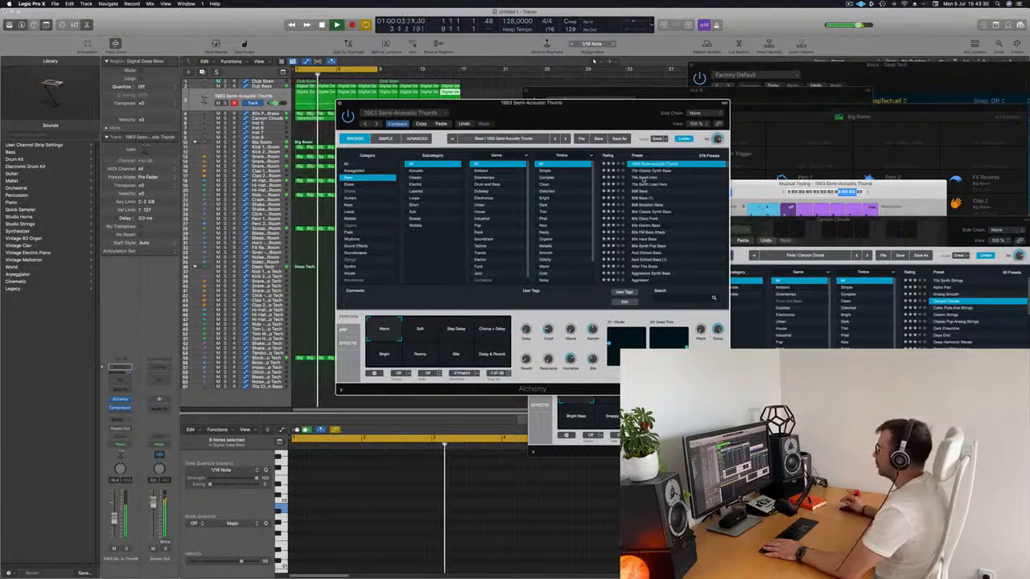
pyautogui.click(644, 177)
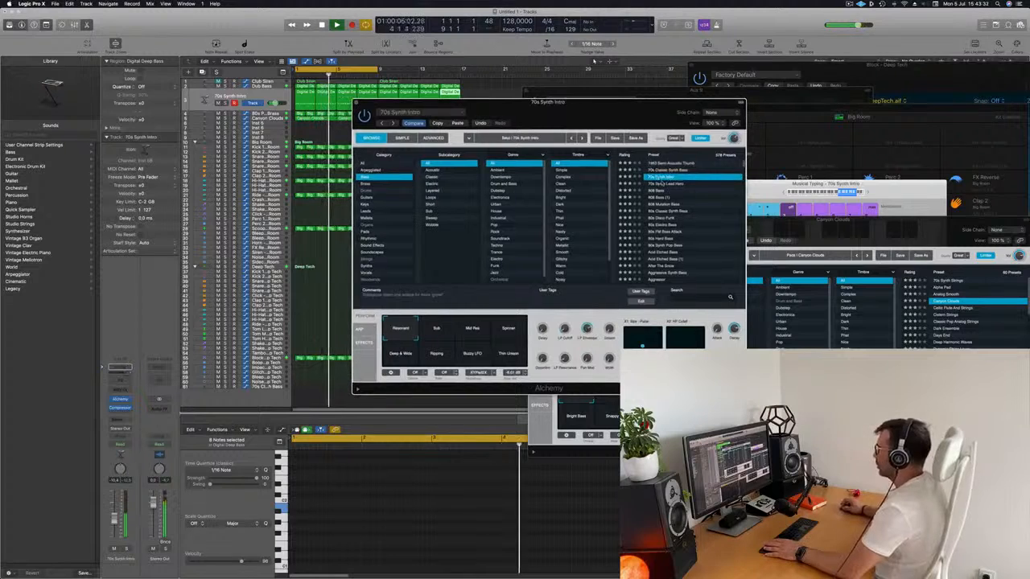
pyautogui.click(658, 184)
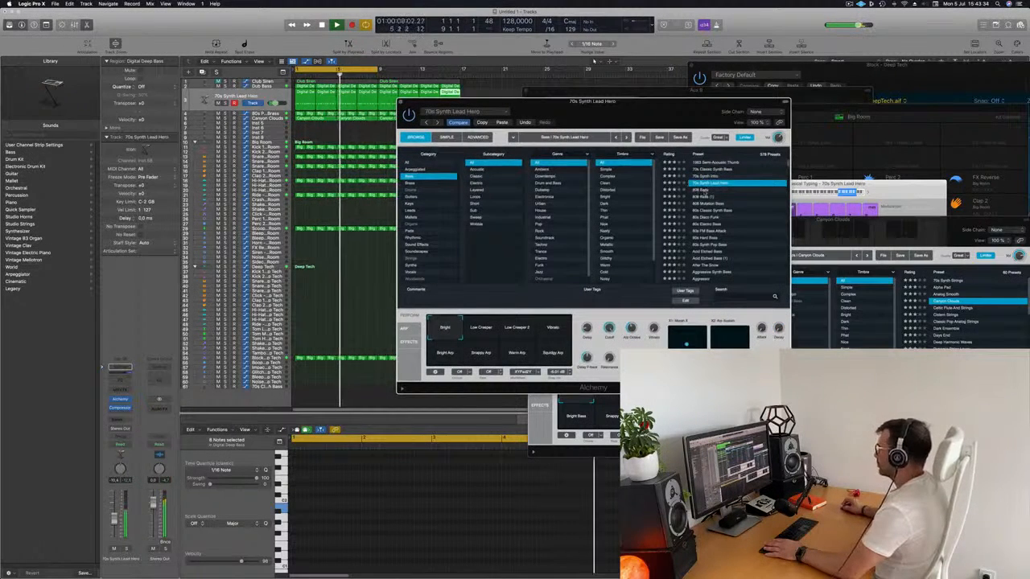
pyautogui.click(703, 197)
pyautogui.click(712, 211)
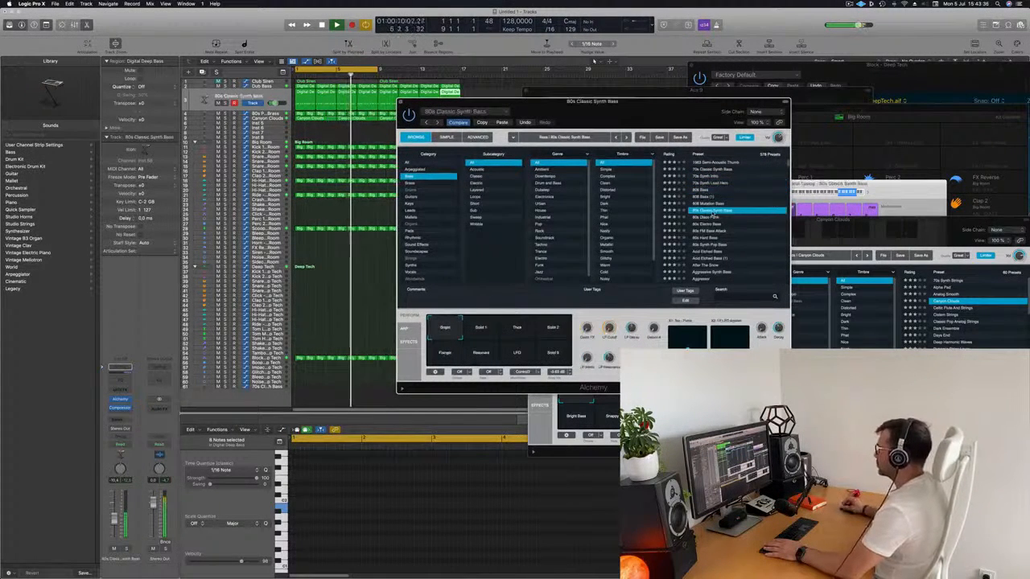
pyautogui.click(711, 218)
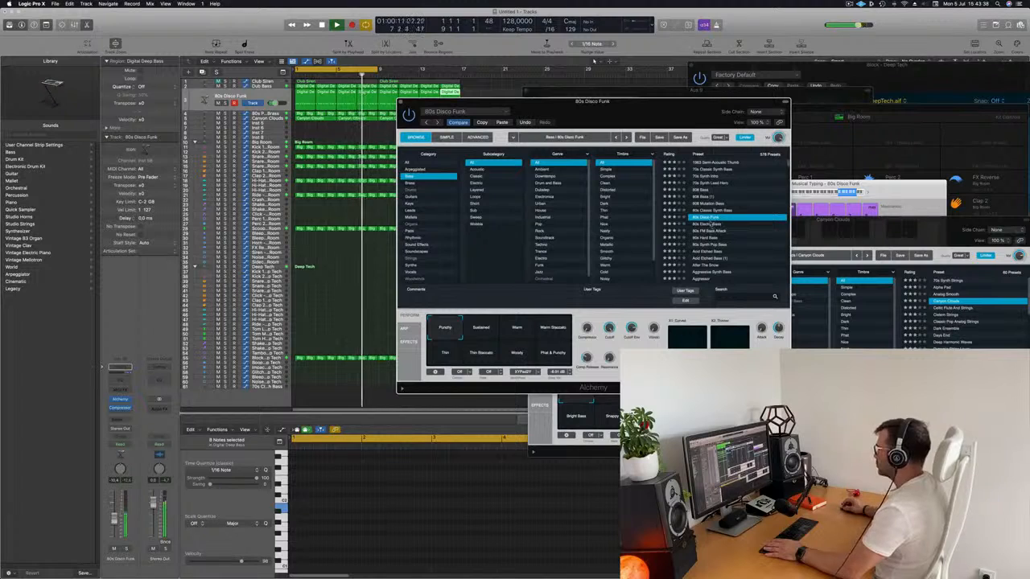
# Step: Restart playback from the beginning and raise the 80s Disco Funk bass track's volume slightly
pyautogui.moveTo(629, 120); pyautogui.dragTo(654, 113)
pyautogui.press('space')
pyautogui.press('space')
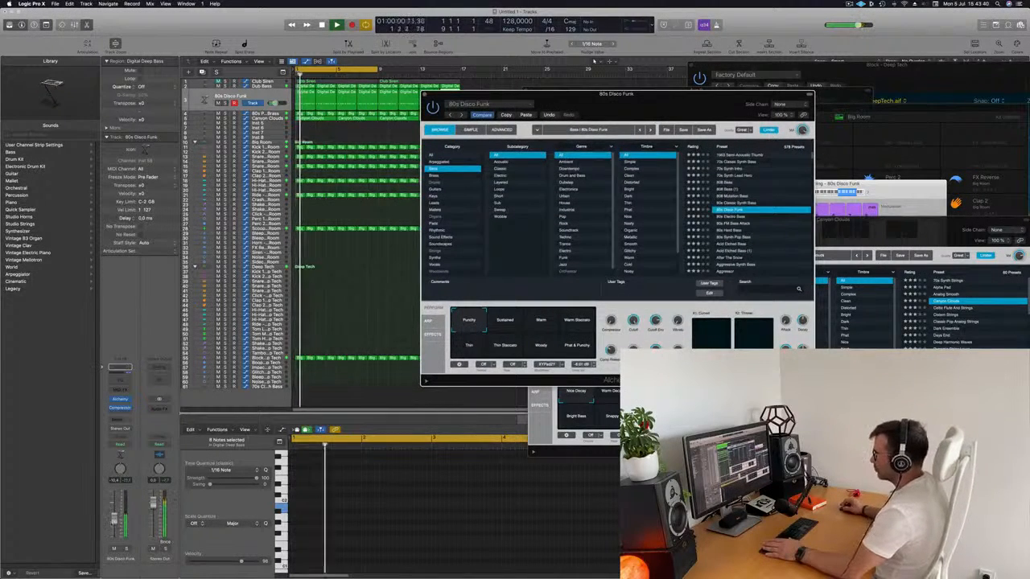
pyautogui.moveTo(115, 521); pyautogui.dragTo(116, 518)
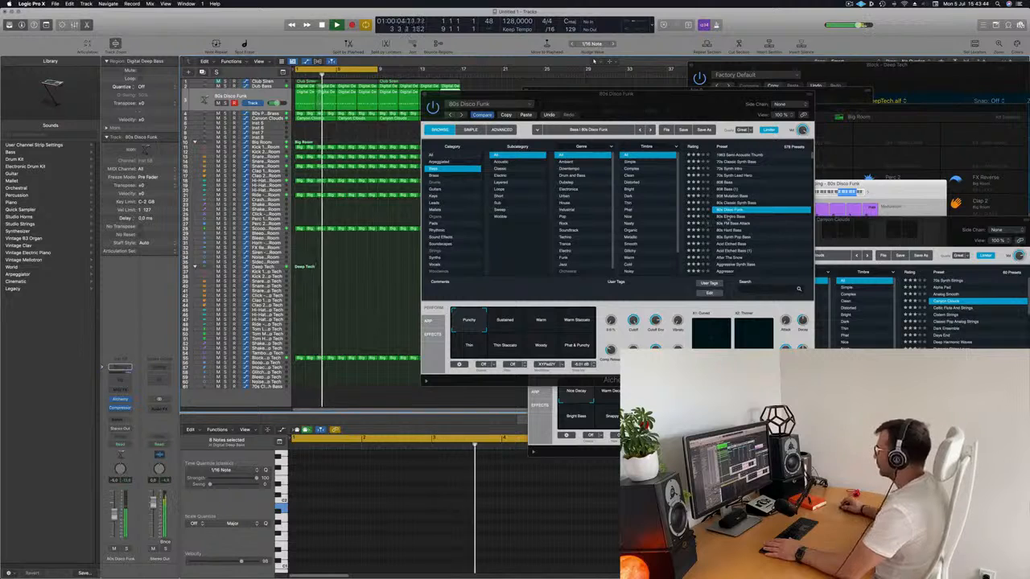
# Step: Audition Alchemy's bass presets from 80s Electro Bass through 80s Hard Bass, Acid Etched Bass and Aggressive Synth Bass, and load Agile Synth Bass
pyautogui.click(728, 218)
pyautogui.click(735, 226)
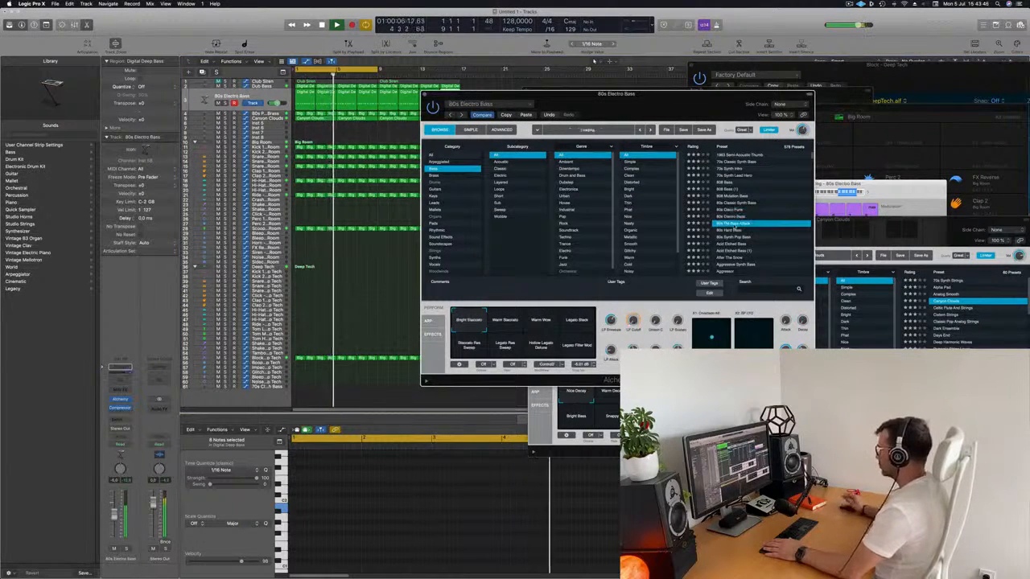
pyautogui.click(736, 231)
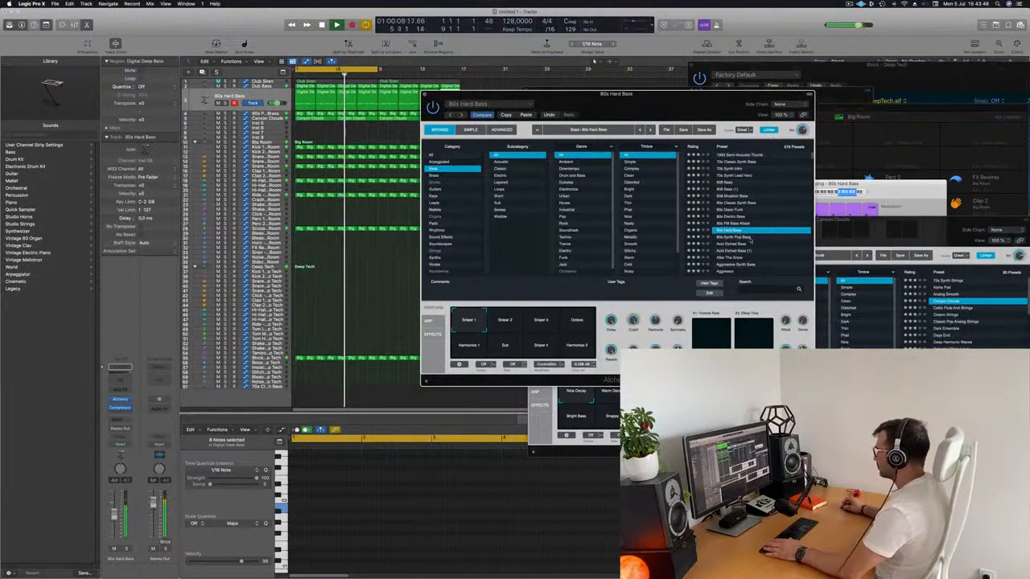
pyautogui.scroll(-1, 747, 233)
pyautogui.click(733, 222)
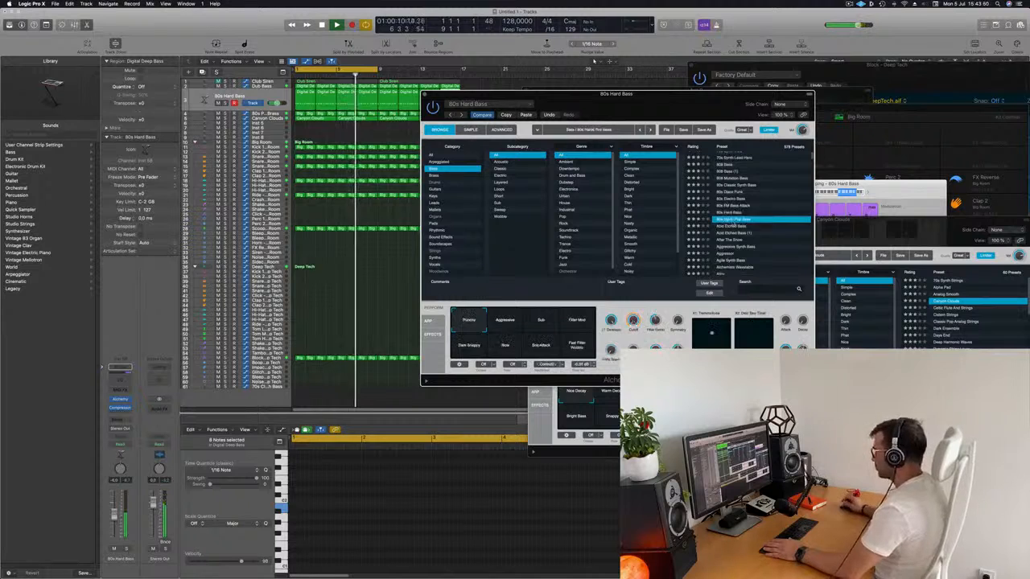
pyautogui.scroll(-1, 729, 224)
pyautogui.click(728, 220)
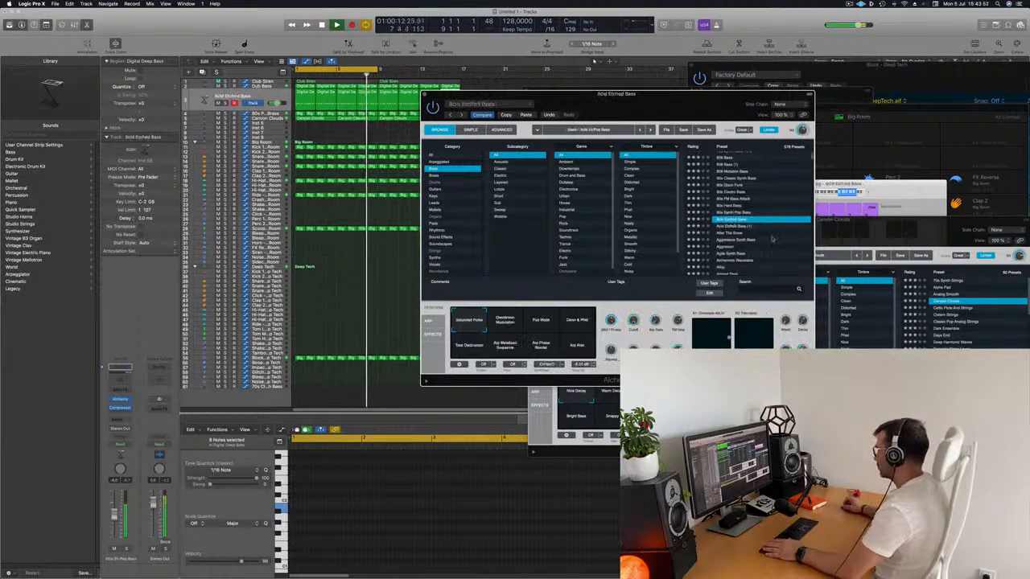
pyautogui.scroll(-2, 756, 222)
pyautogui.click(732, 226)
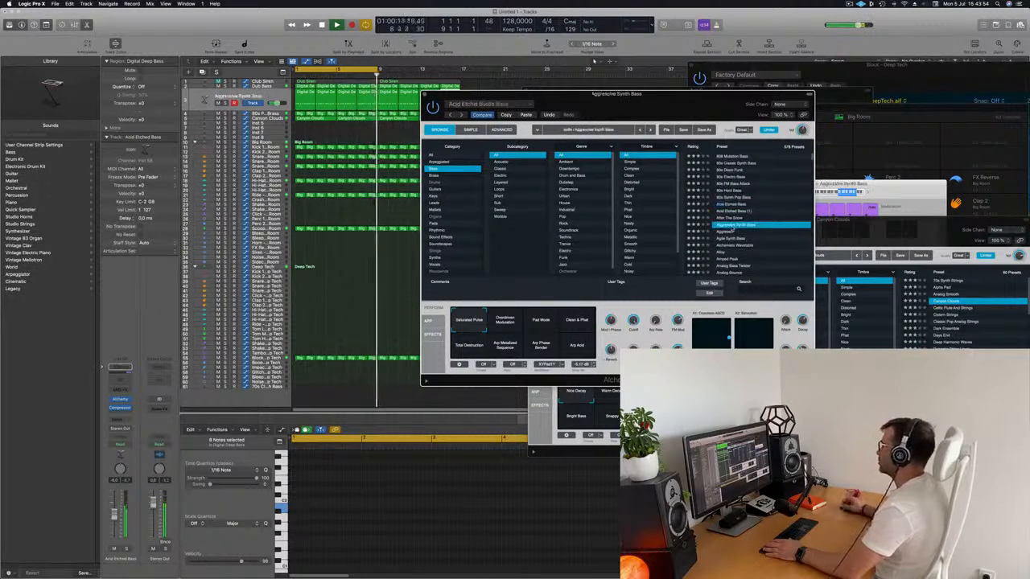
pyautogui.scroll(-2, 724, 227)
pyautogui.click(733, 225)
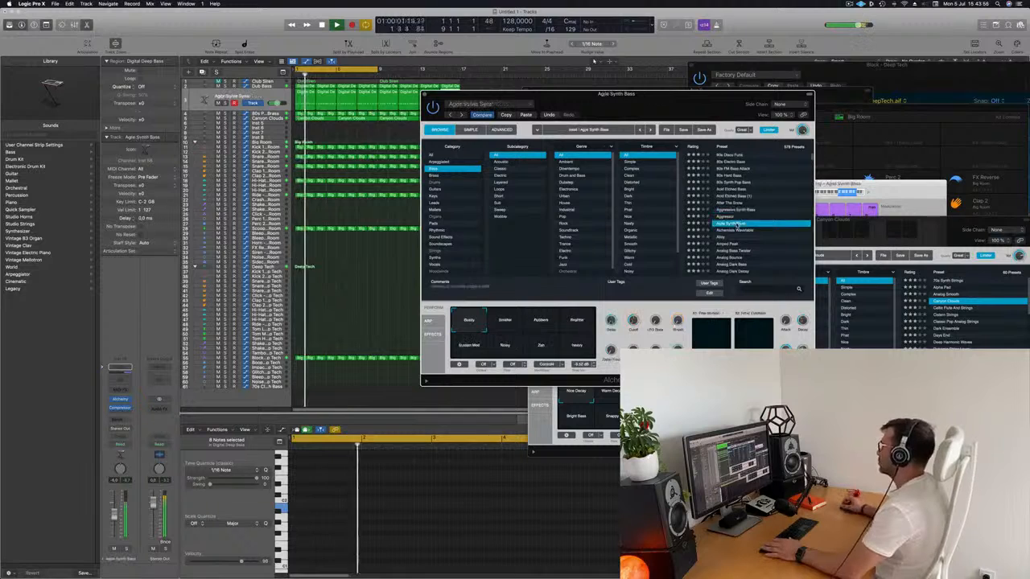
pyautogui.scroll(-3, 735, 224)
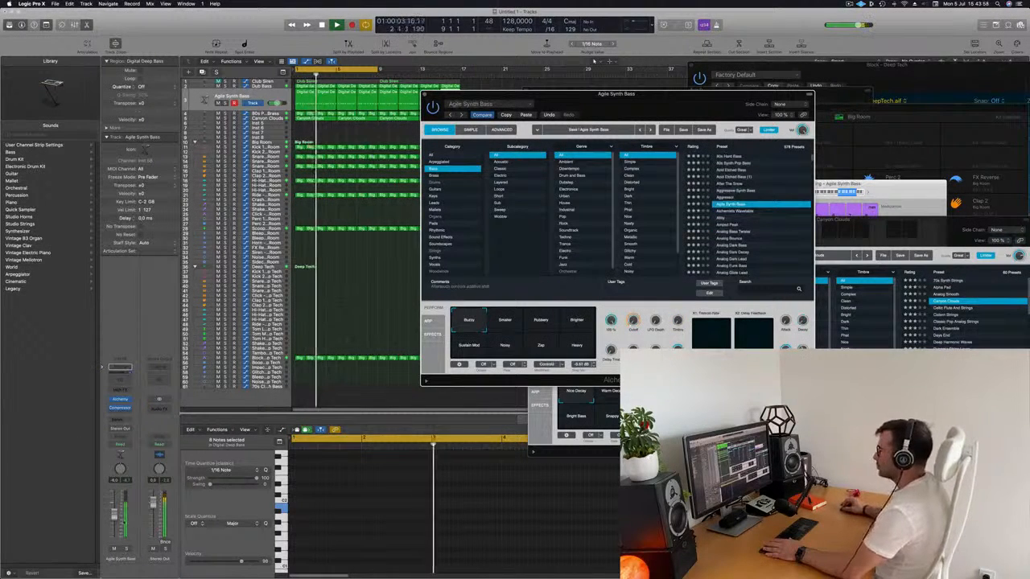
# Step: Lower the Agile Synth Bass track's volume and adjust the Cutoff of its Alchemy sound
pyautogui.moveTo(114, 514); pyautogui.dragTo(114, 519)
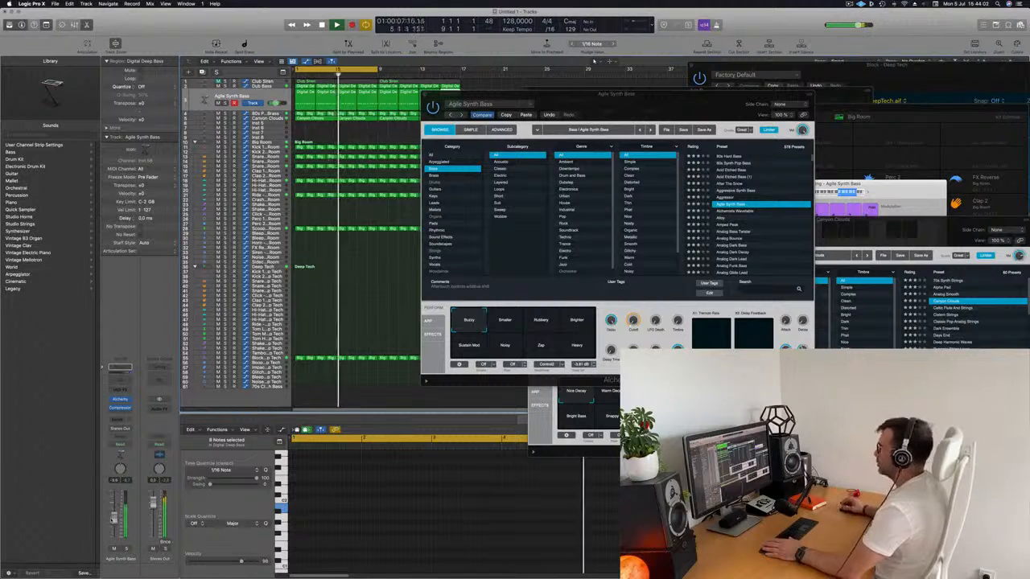
pyautogui.click(633, 322)
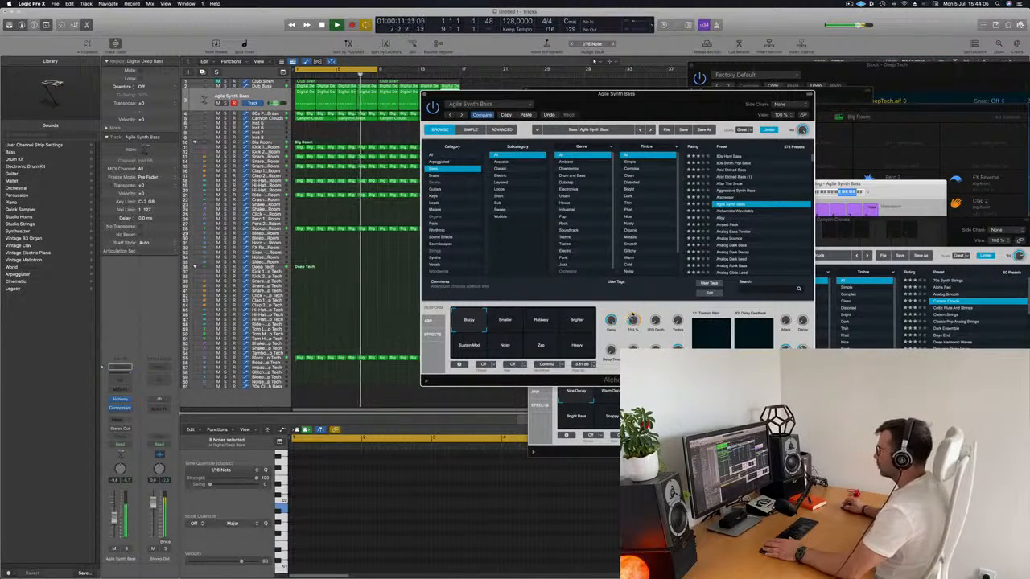
# Step: Compare Alchemy's Smaller, Rubbery and Brighter snapshots, return to Buzzy, and lower the Agile Synth Bass track's volume slightly
pyautogui.click(515, 323)
pyautogui.click(541, 321)
pyautogui.click(577, 321)
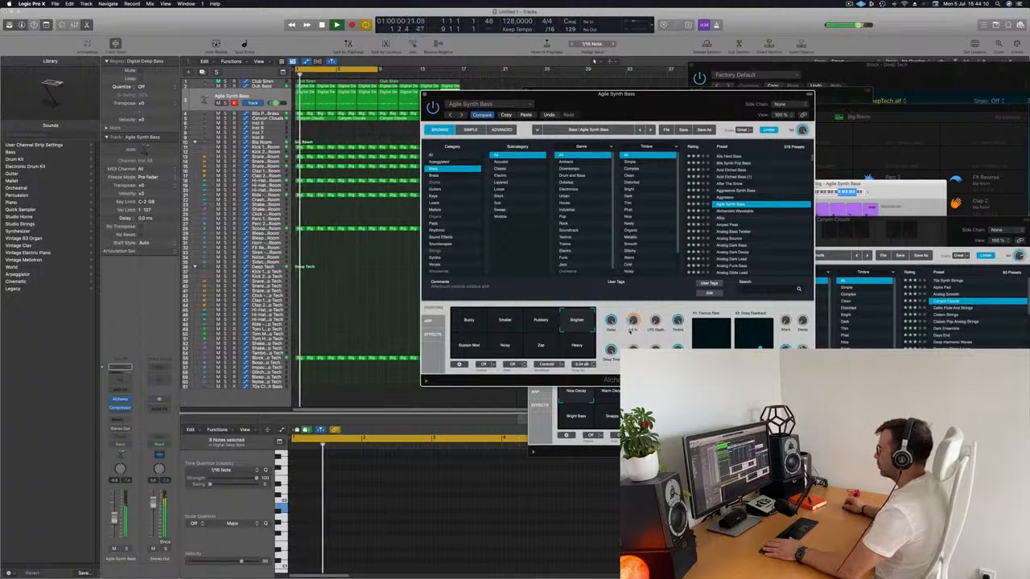
pyautogui.click(468, 322)
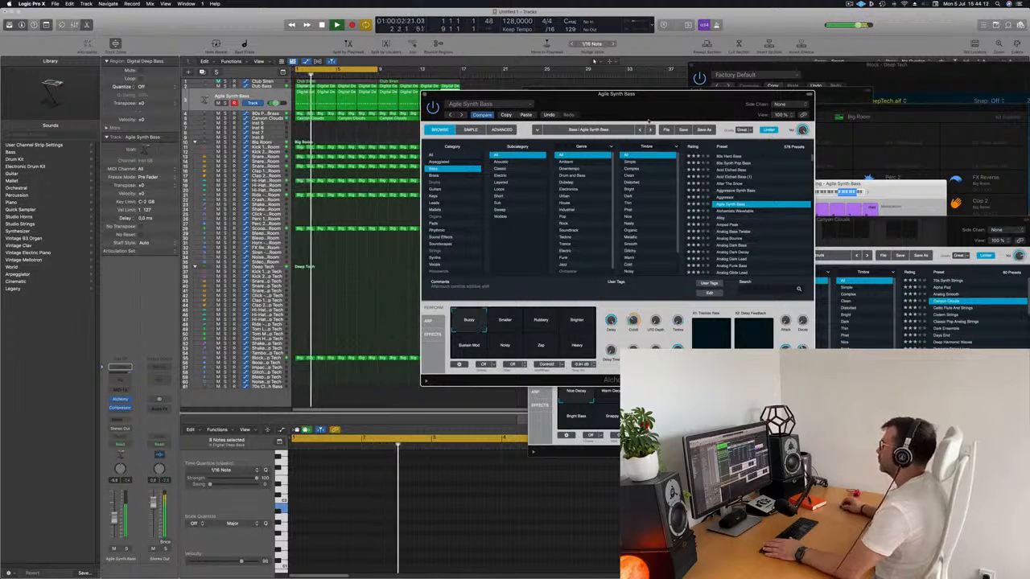
pyautogui.moveTo(493, 94); pyautogui.dragTo(546, 100)
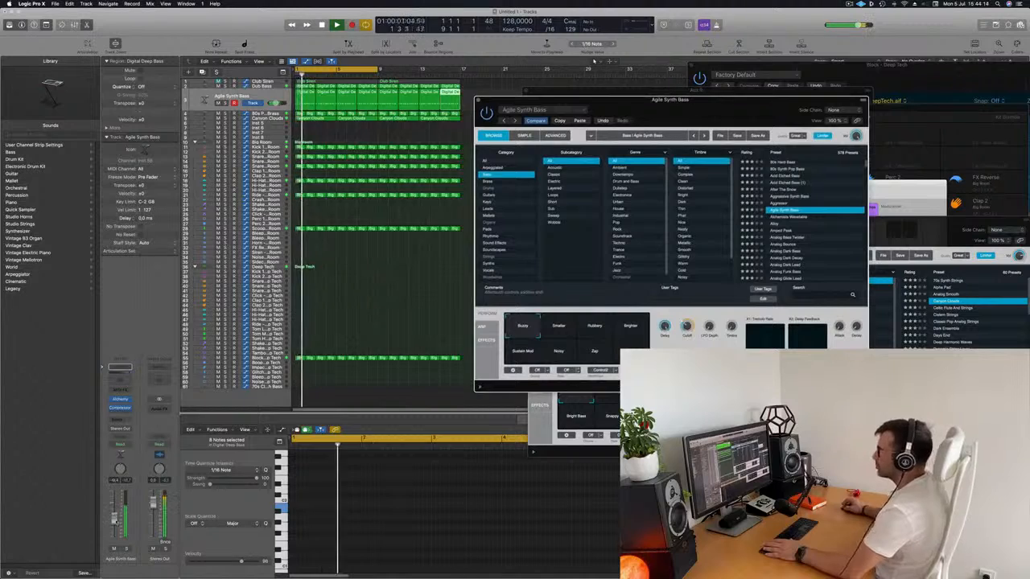
pyautogui.moveTo(115, 517); pyautogui.dragTo(114, 519)
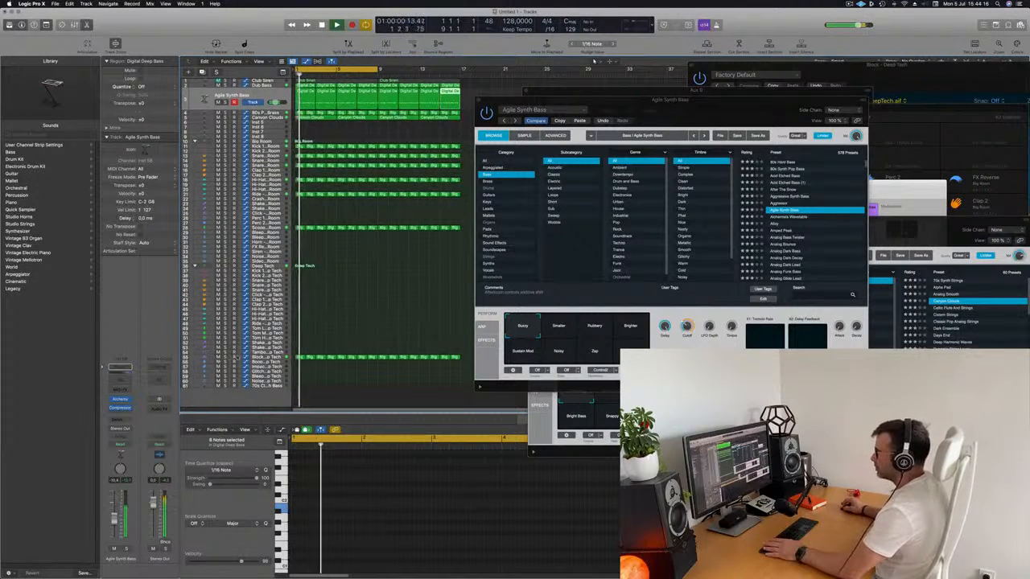
# Step: Mute the Block - Deep Tech track while the arrangement plays
pyautogui.click(236, 356)
pyautogui.click(218, 351)
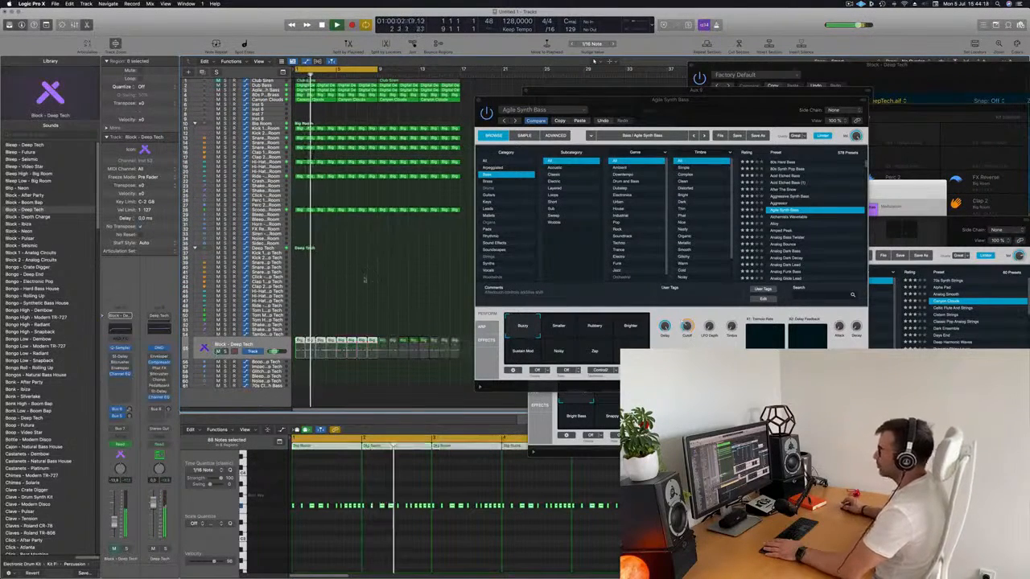
pyautogui.scroll(4, 384, 250)
# Step: Move the Agile Synth Bass, SilverVerb and 80s Pop Synth Brass plug-in windows aside to uncover the arrangement
pyautogui.moveTo(563, 100); pyautogui.dragTo(796, 213)
pyautogui.scroll(-1, 406, 233)
pyautogui.click(405, 233)
pyautogui.scroll(-2, 405, 233)
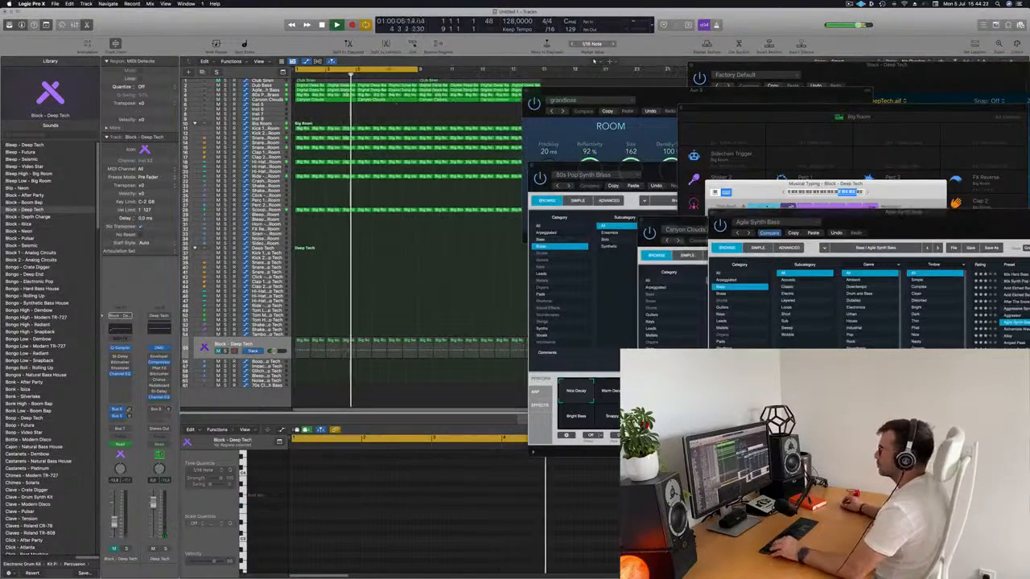
pyautogui.moveTo(563, 95); pyautogui.dragTo(753, 119)
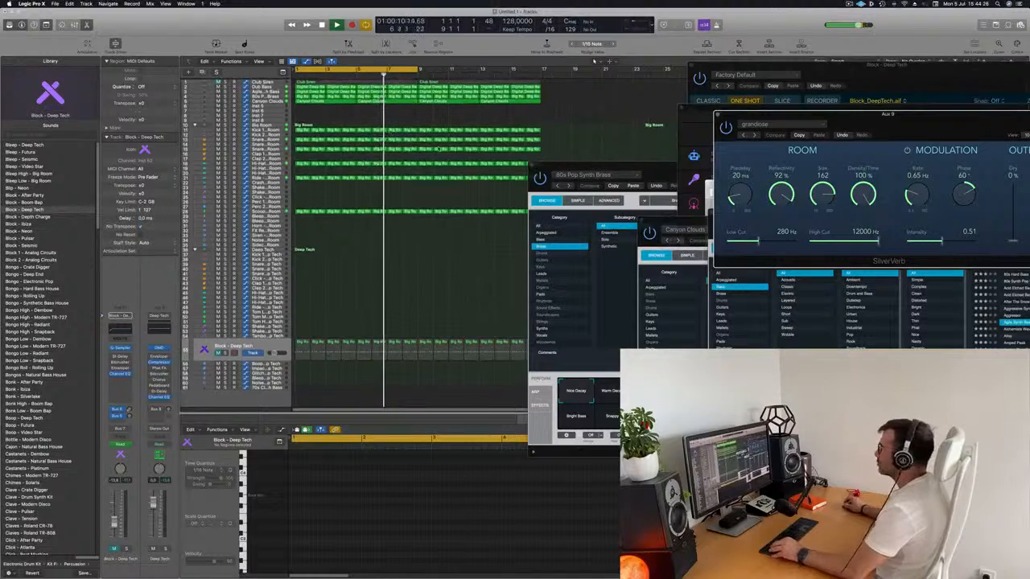
pyautogui.moveTo(612, 167); pyautogui.dragTo(1003, 136)
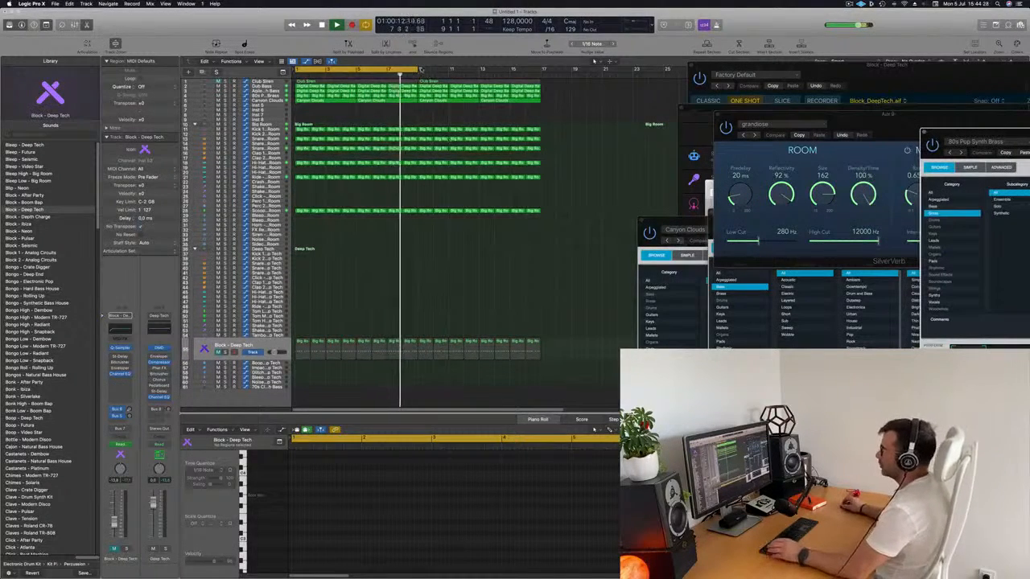
# Step: Extend the cycle range to the start of bar 17 so that it covers all 16 bars
pyautogui.moveTo(418, 70); pyautogui.dragTo(539, 81)
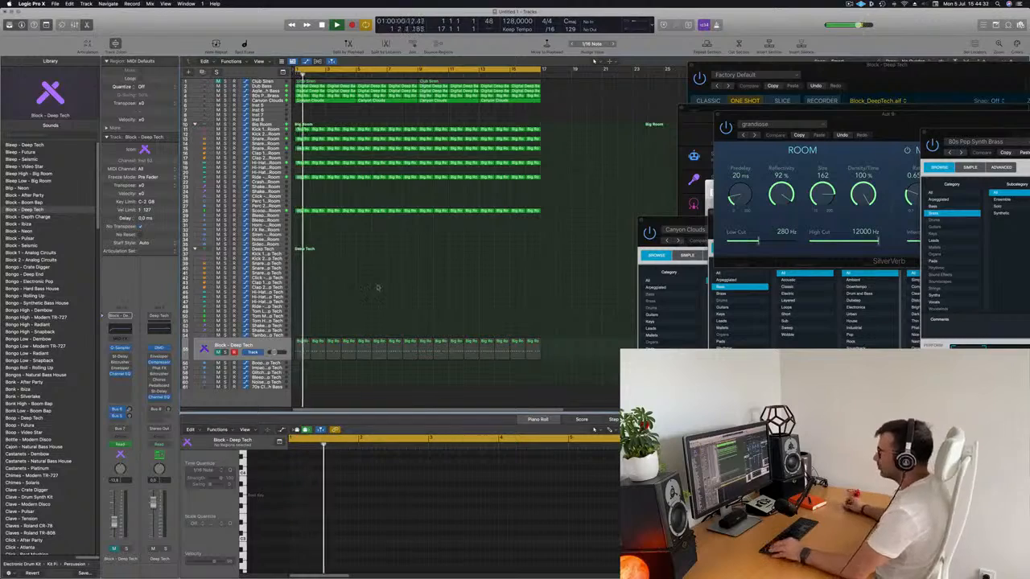
pyautogui.scroll(3, 395, 285)
pyautogui.scroll(3, 409, 287)
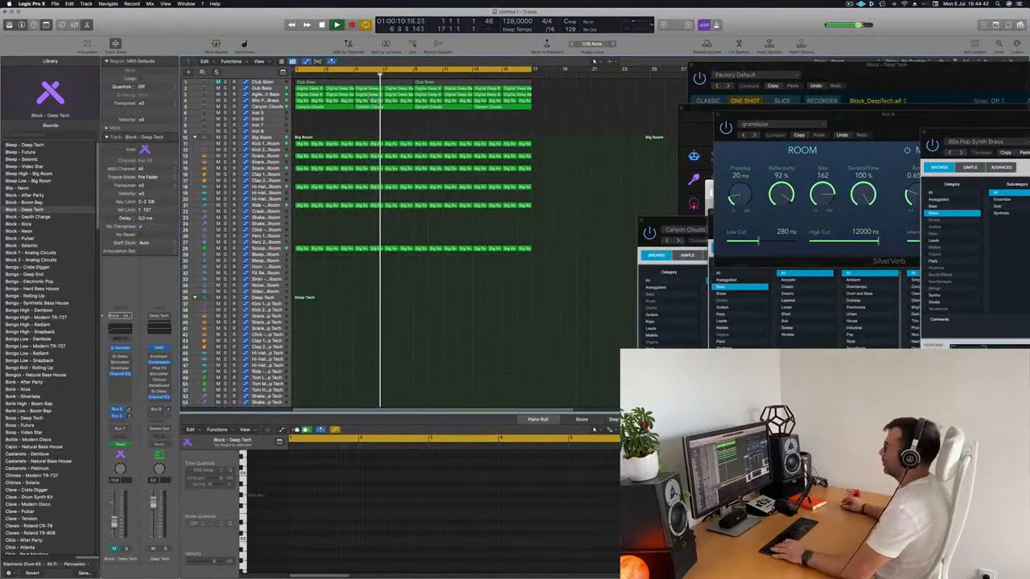
# Step: Name all regions in the project by their tracks
pyautogui.press('super+a')
pyautogui.rightClick(436, 85)
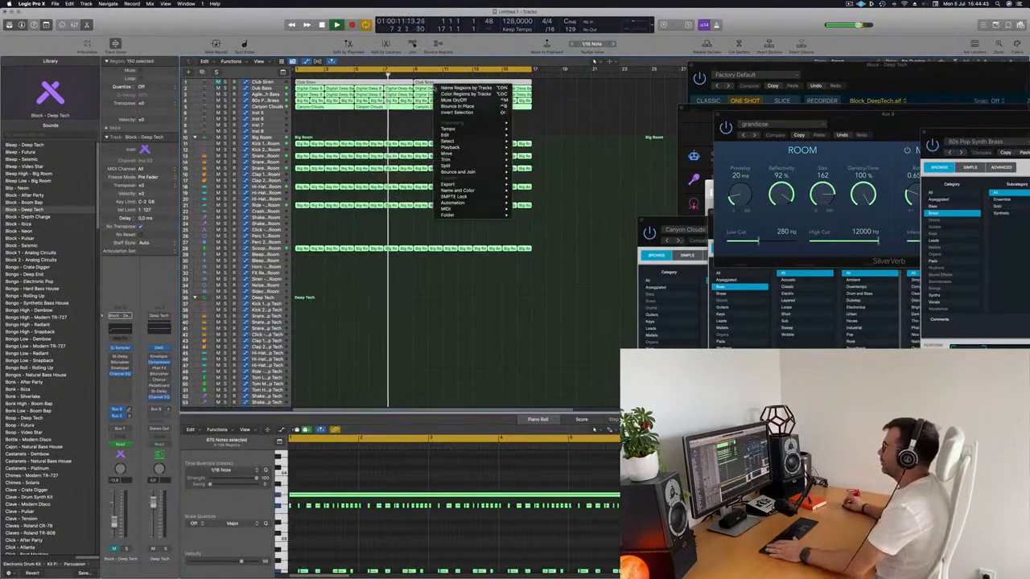
pyautogui.click(463, 88)
pyautogui.click(383, 121)
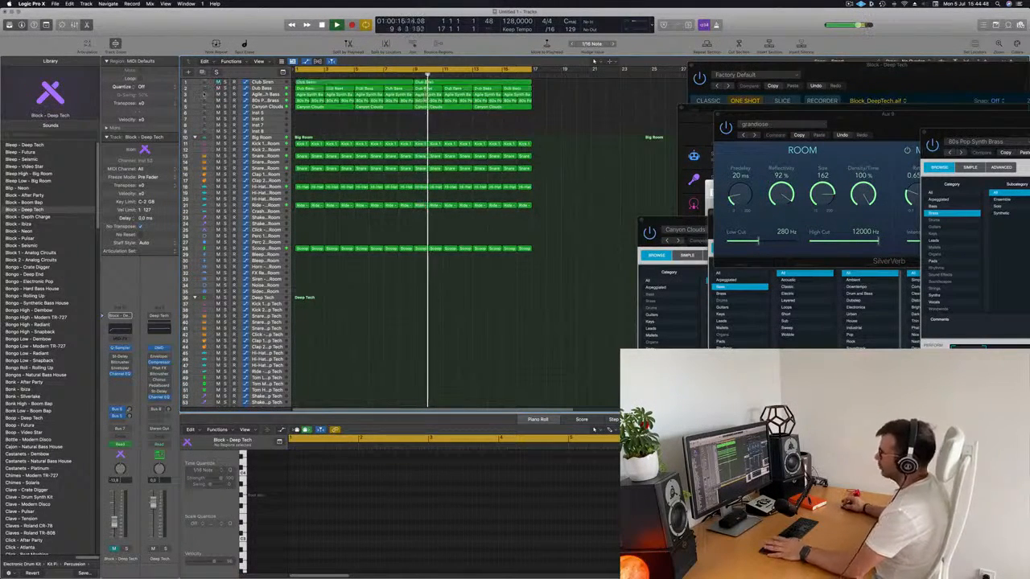
# Step: Play the arrangement from the start with the Club Siren track selected, and mute the Dub Bass track
pyautogui.press('Return')
pyautogui.click(262, 82)
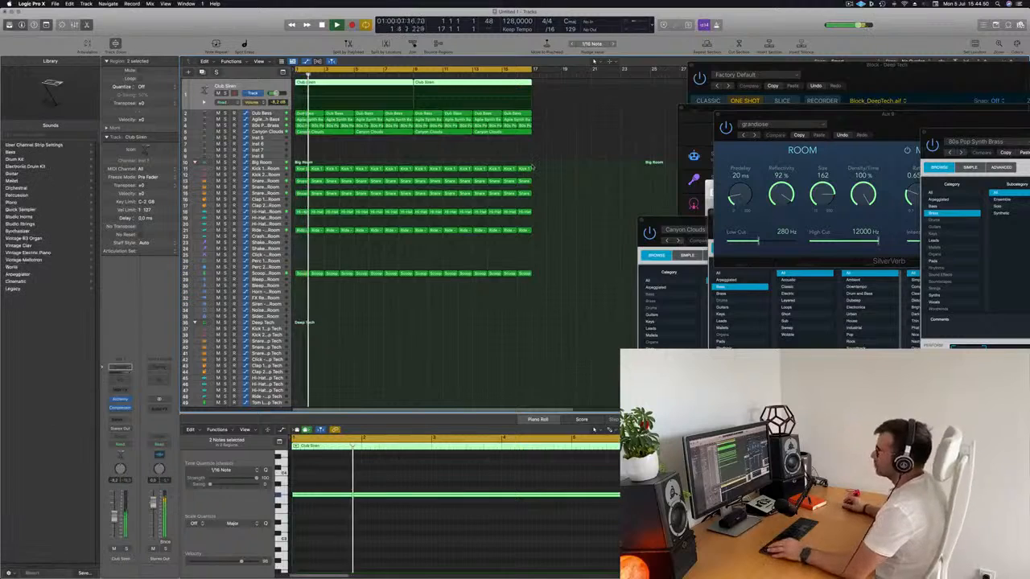
pyautogui.scroll(-2, 465, 157)
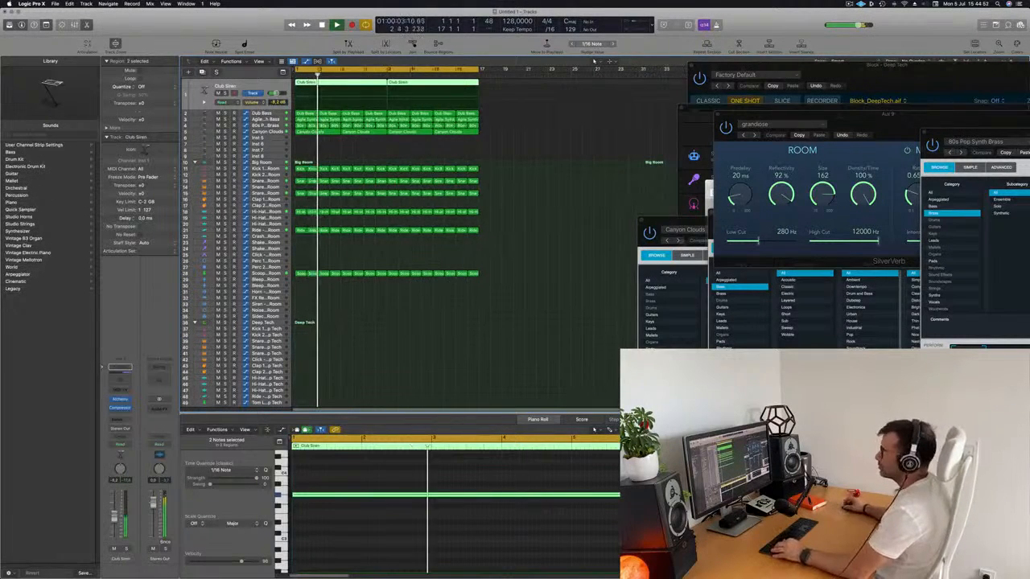
pyautogui.scroll(1, 458, 156)
pyautogui.hscroll(-1, 454, 154)
pyautogui.hscroll(1, 454, 154)
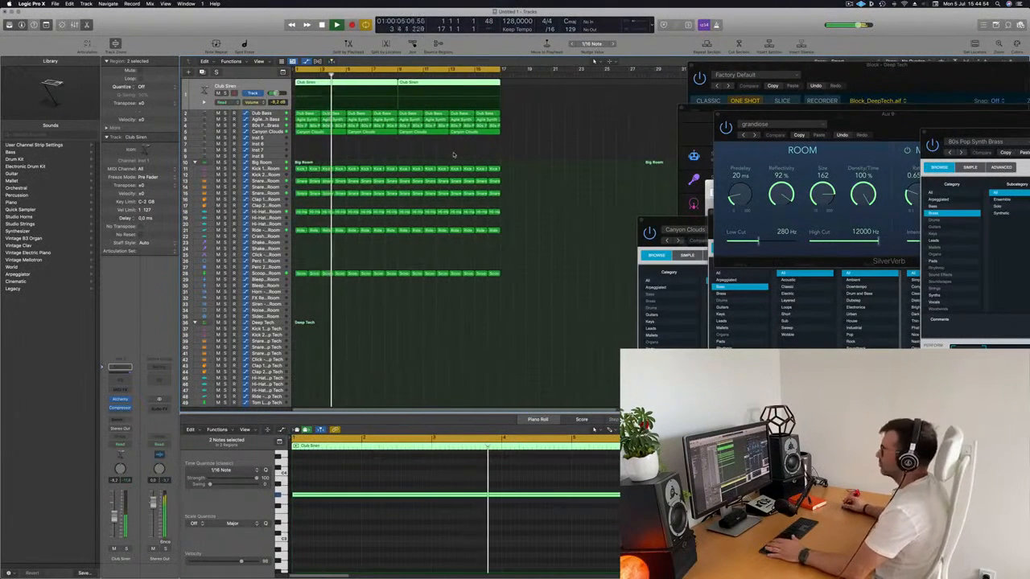
pyautogui.click(395, 151)
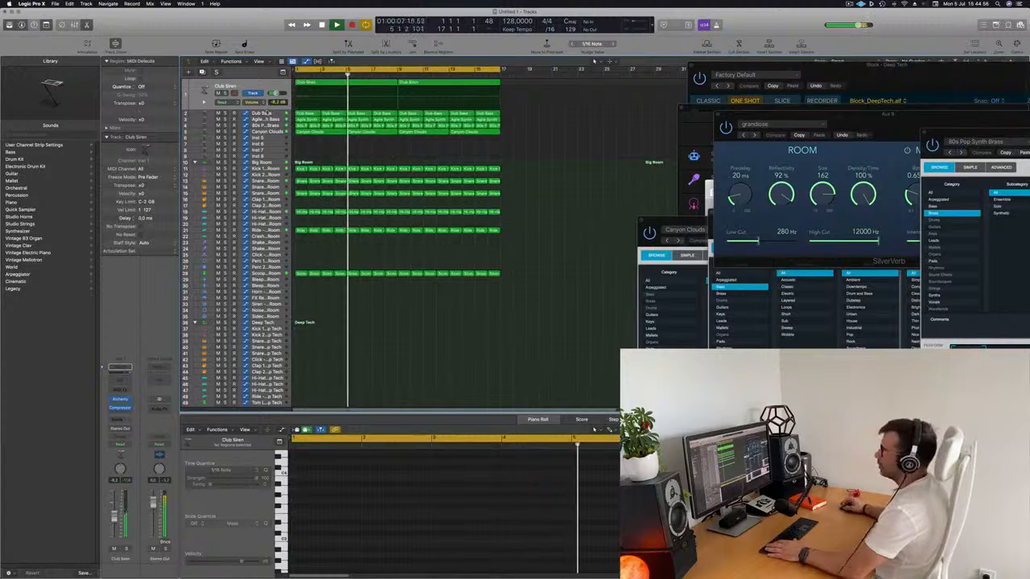
pyautogui.click(218, 114)
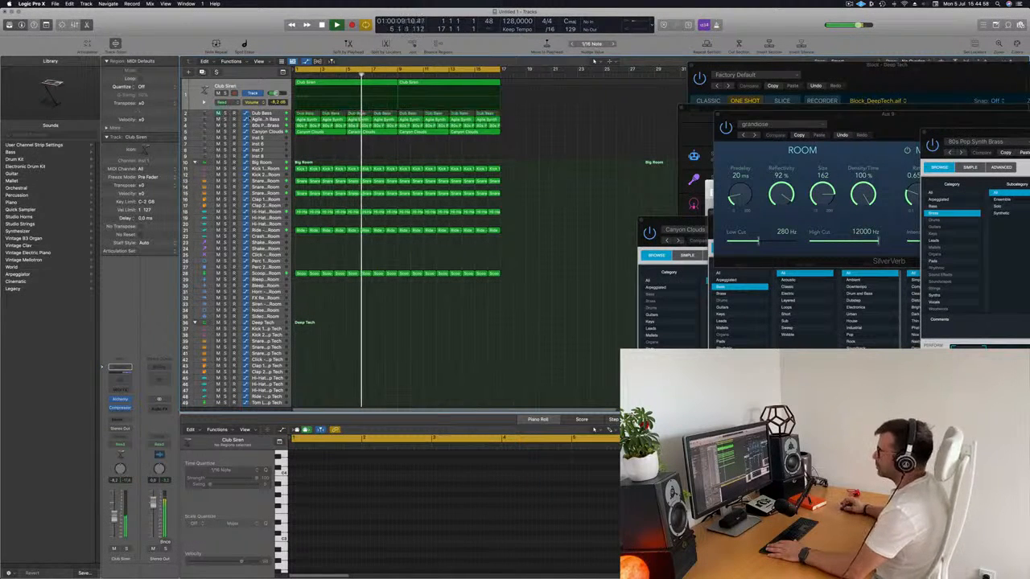
# Step: Close the Agile Synth Bass track's Alchemy window and move the Canyon Clouds window into clear view
pyautogui.click(241, 119)
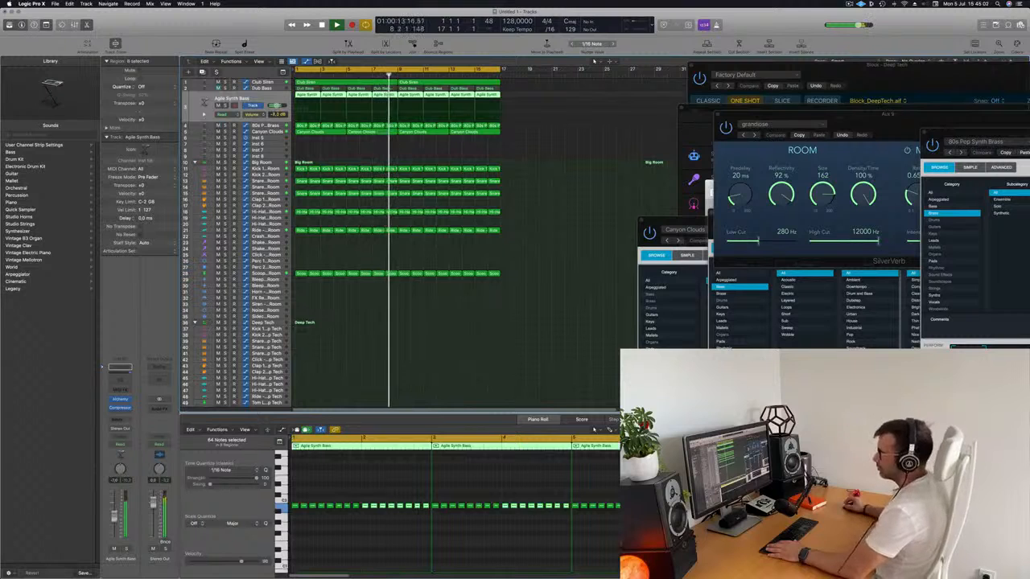
pyautogui.click(118, 401)
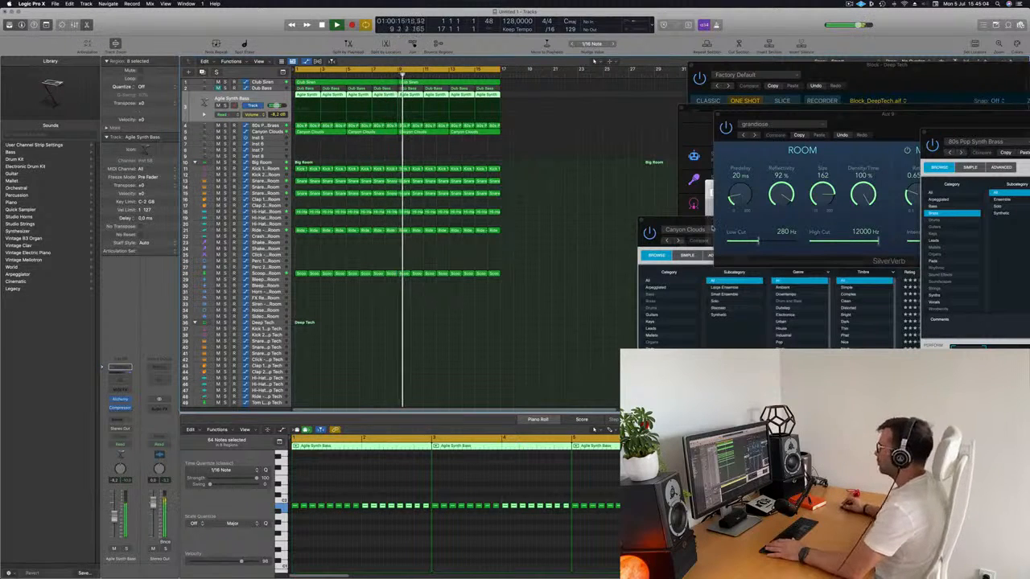
pyautogui.moveTo(711, 221); pyautogui.dragTo(586, 198)
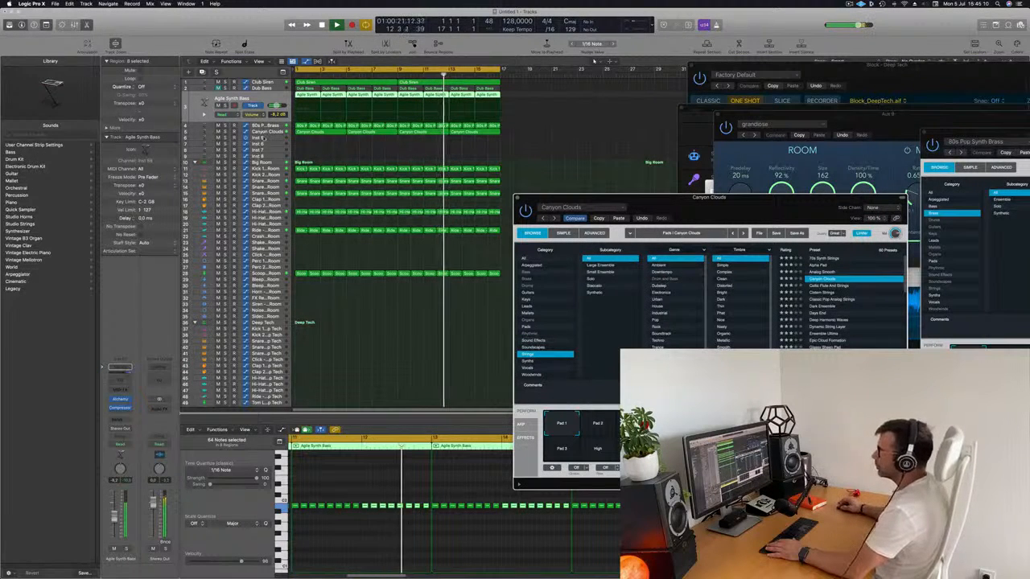
# Step: Select the 80s Pop Synth Brass track and bring its Alchemy window forward over the track list
pyautogui.click(268, 131)
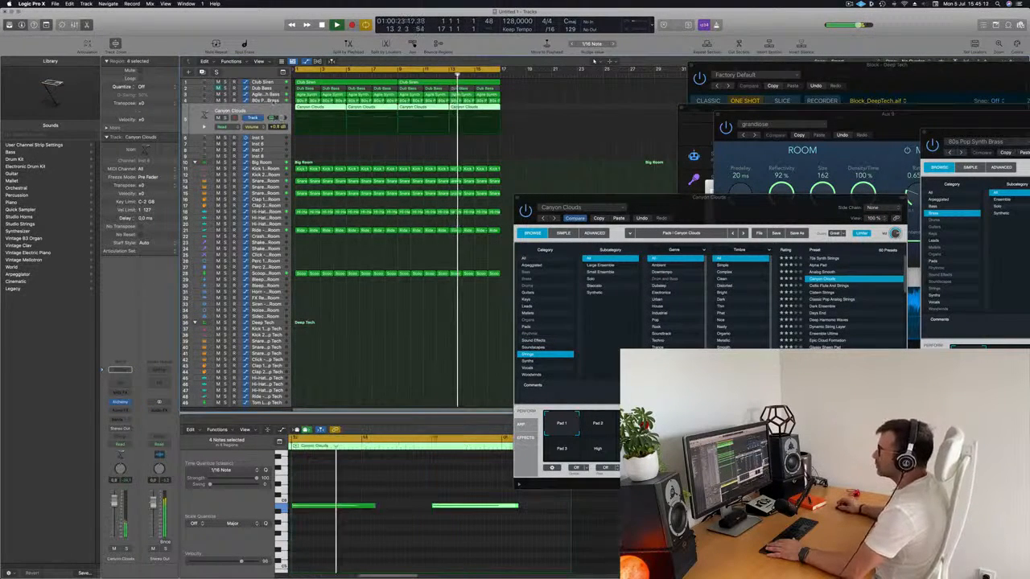
pyautogui.press('Up')
pyautogui.click(122, 399)
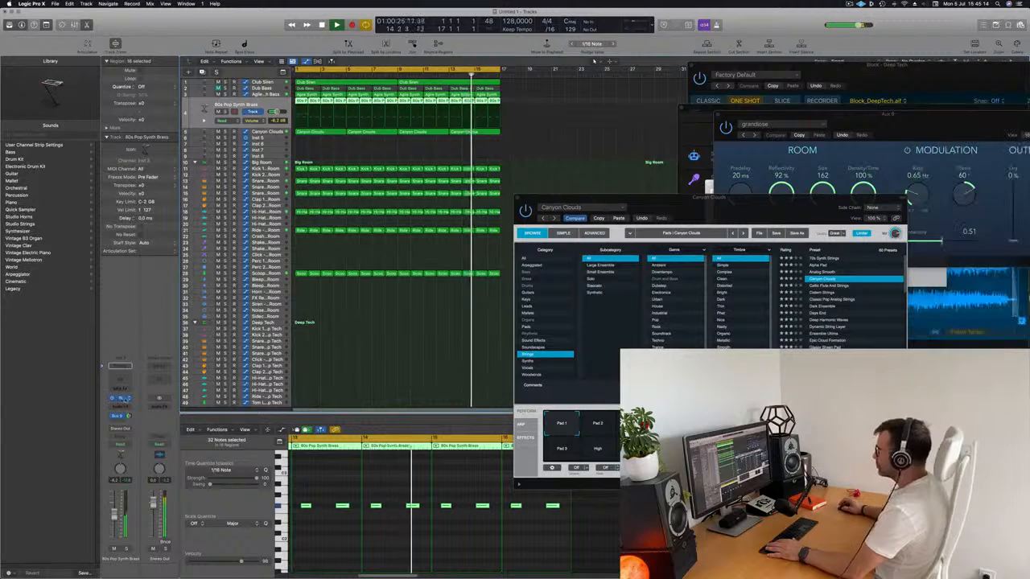
pyautogui.click(123, 399)
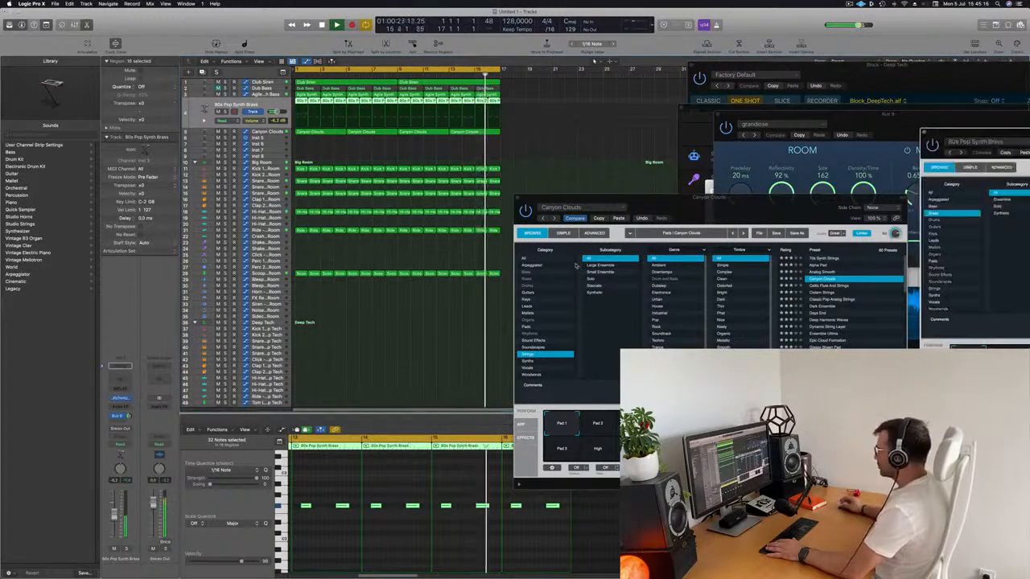
pyautogui.moveTo(967, 130); pyautogui.dragTo(203, 145)
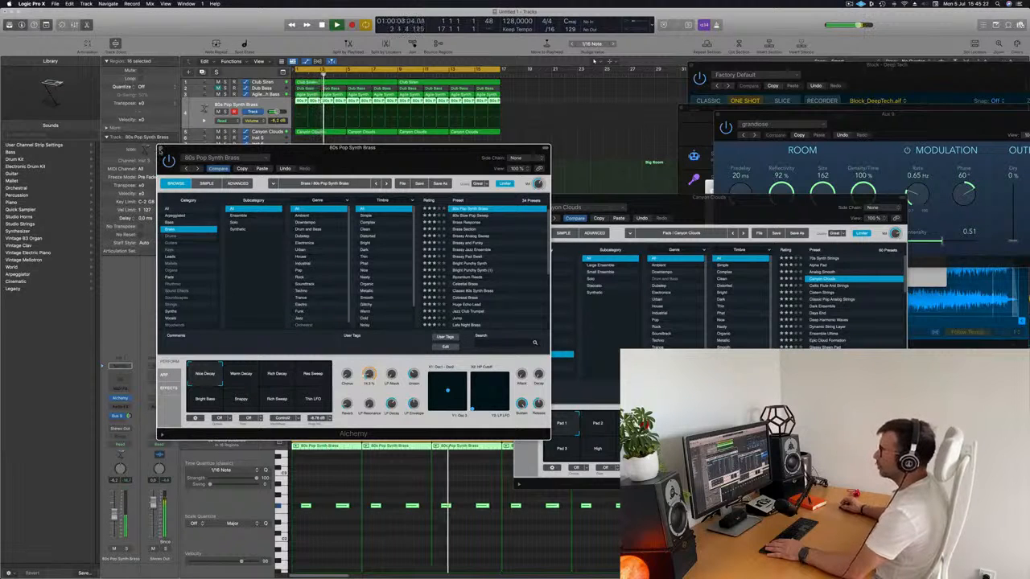
# Step: Close the 80s Pop Synth Brass window, open the Agile Synth Bass track's Alchemy instrument and place its window clear of the track list
pyautogui.click(161, 148)
pyautogui.click(262, 94)
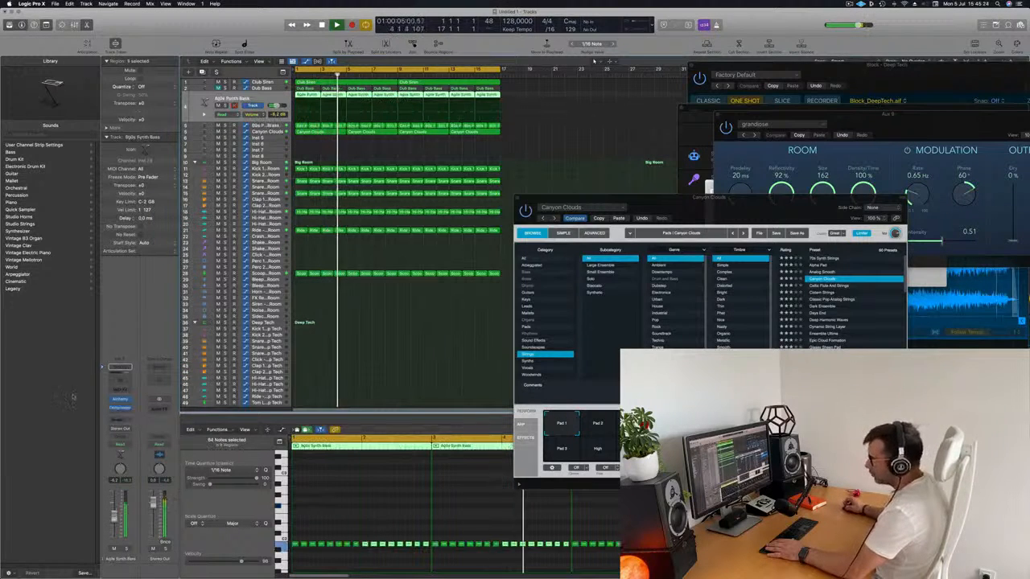
pyautogui.click(119, 400)
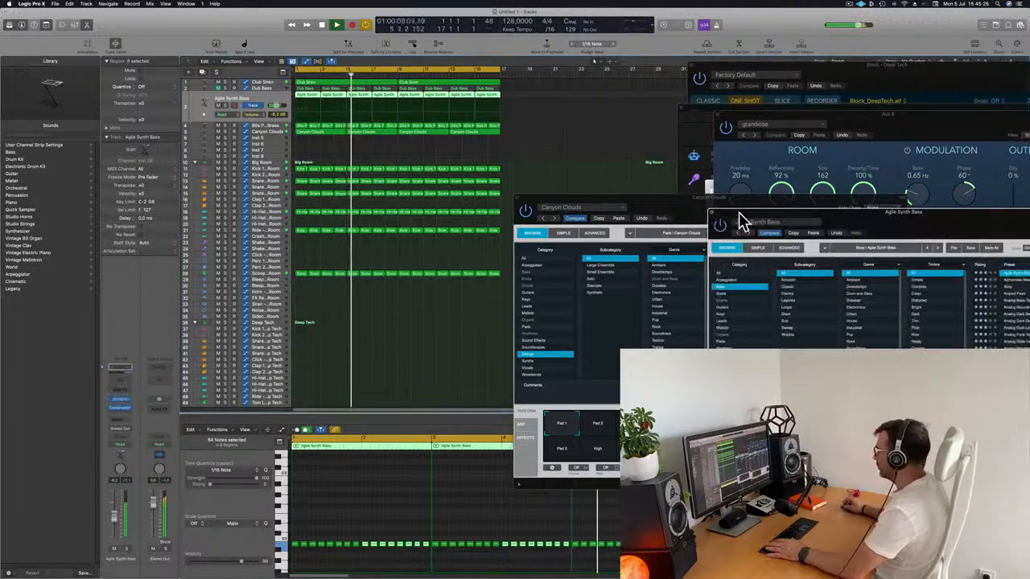
pyautogui.moveTo(872, 221); pyautogui.dragTo(573, 151)
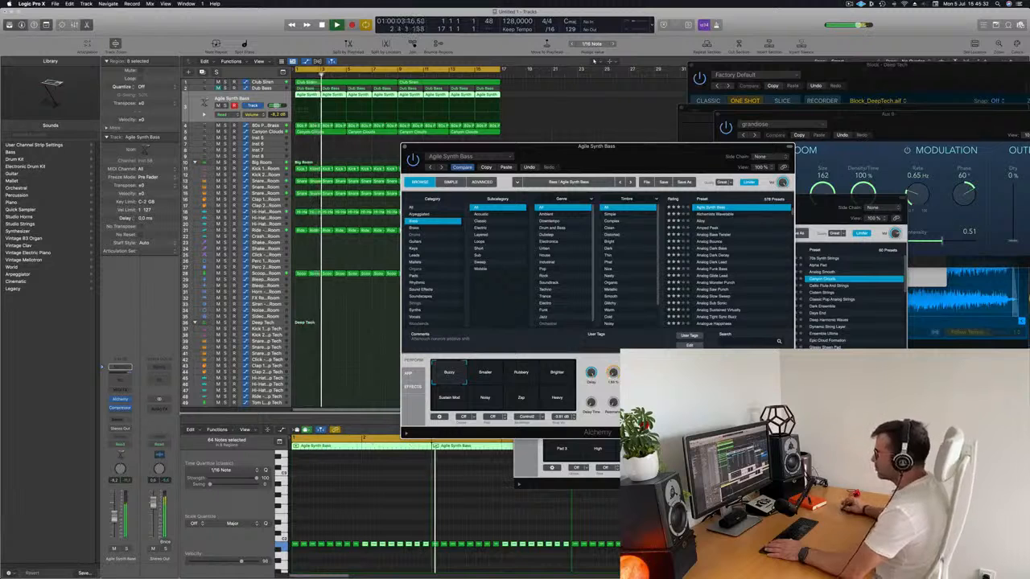
pyautogui.click(371, 421)
pyautogui.moveTo(615, 150); pyautogui.dragTo(657, 132)
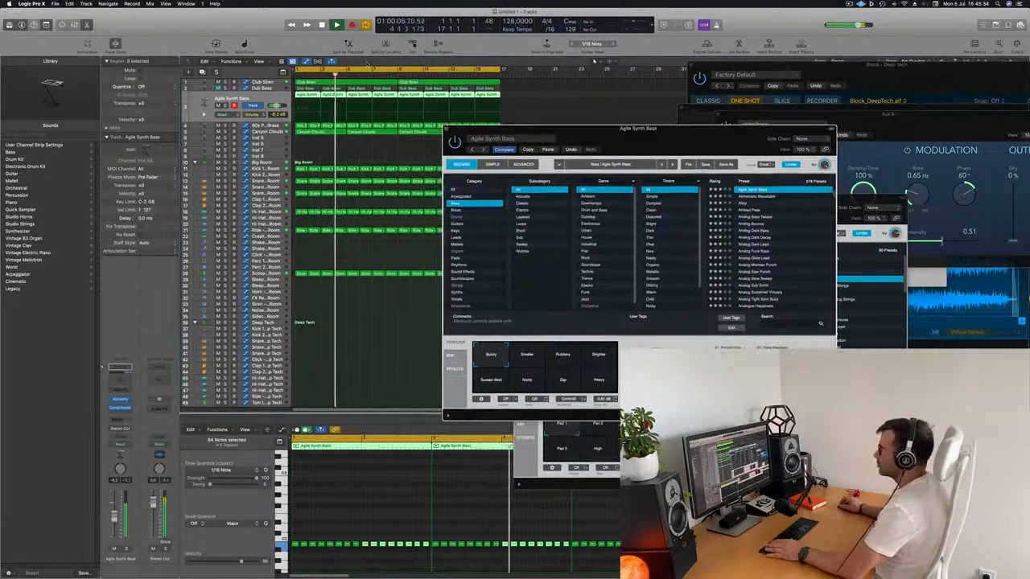
# Step: Open the 80s Pop Synth Brass track's Alchemy instrument and move its window beside the Agile Synth Bass window
pyautogui.click(264, 125)
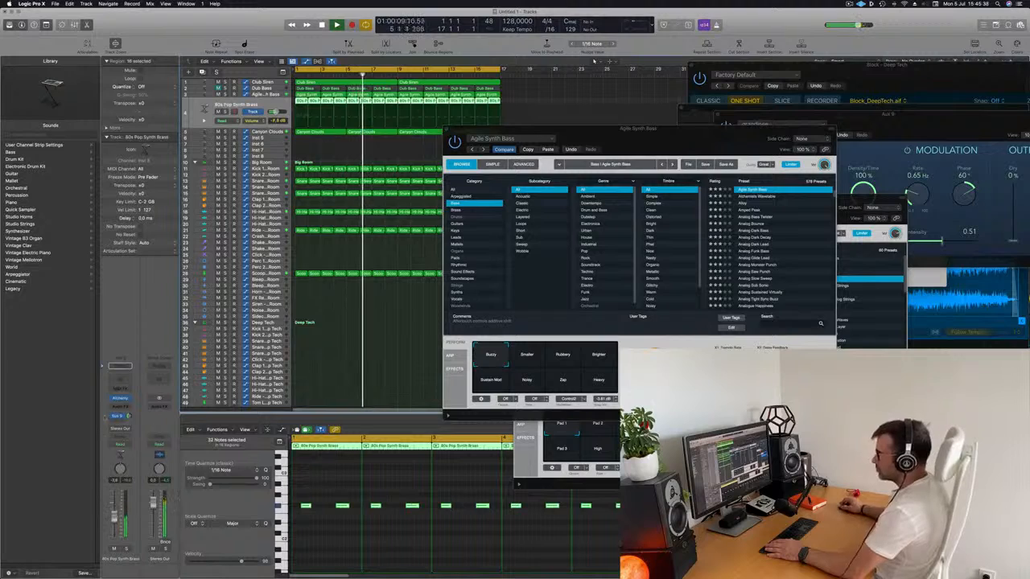
pyautogui.click(120, 398)
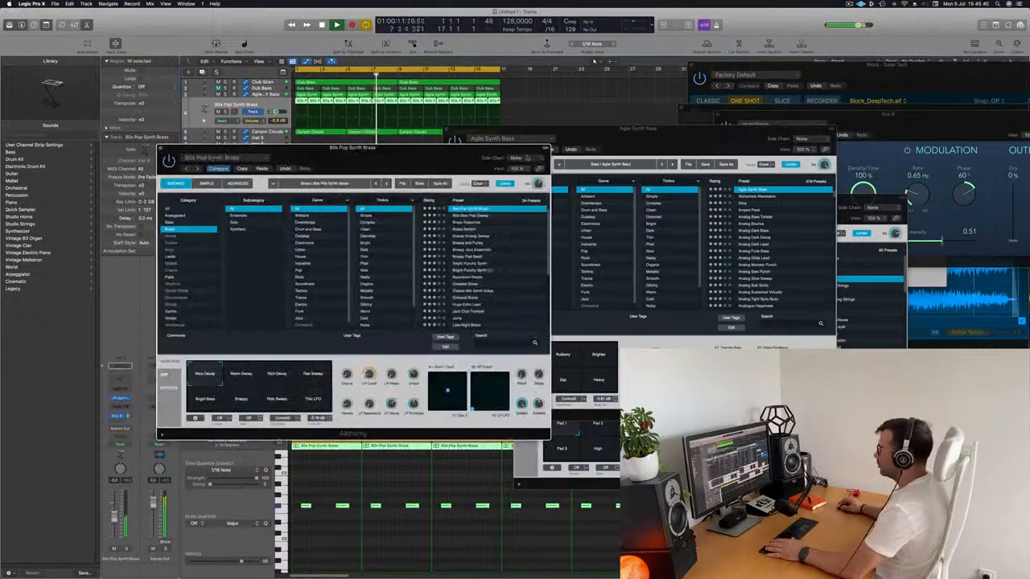
pyautogui.moveTo(249, 154); pyautogui.dragTo(716, 132)
# Step: In the Kick 1 - Big Room track's Channel EQ, turn off the low cut and boost the 75 Hz low shelf to +4.9 dB
pyautogui.click(265, 169)
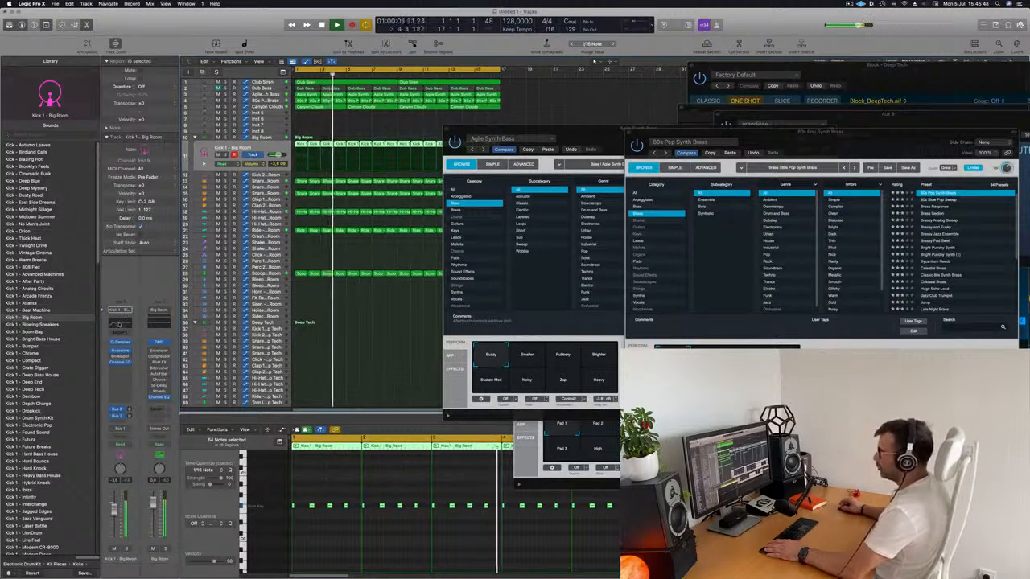
pyautogui.click(125, 321)
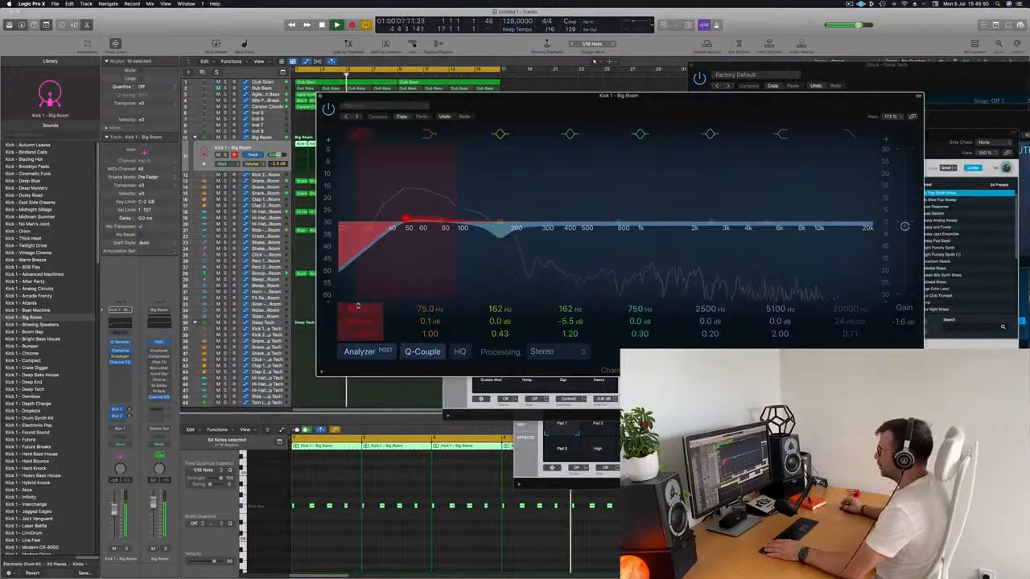
pyautogui.click(359, 135)
pyautogui.moveTo(440, 223); pyautogui.dragTo(440, 216)
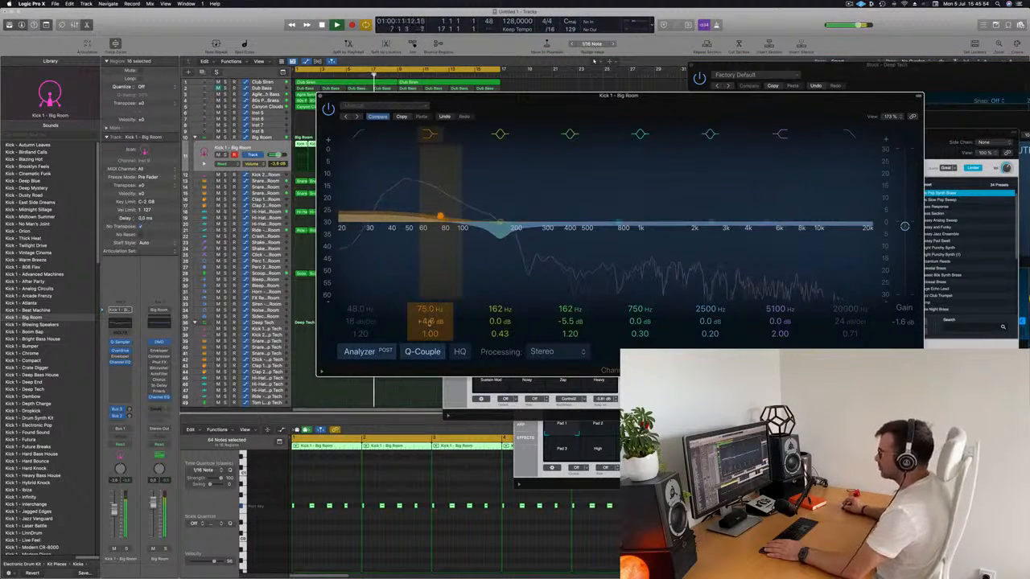
pyautogui.moveTo(429, 322); pyautogui.dragTo(430, 321)
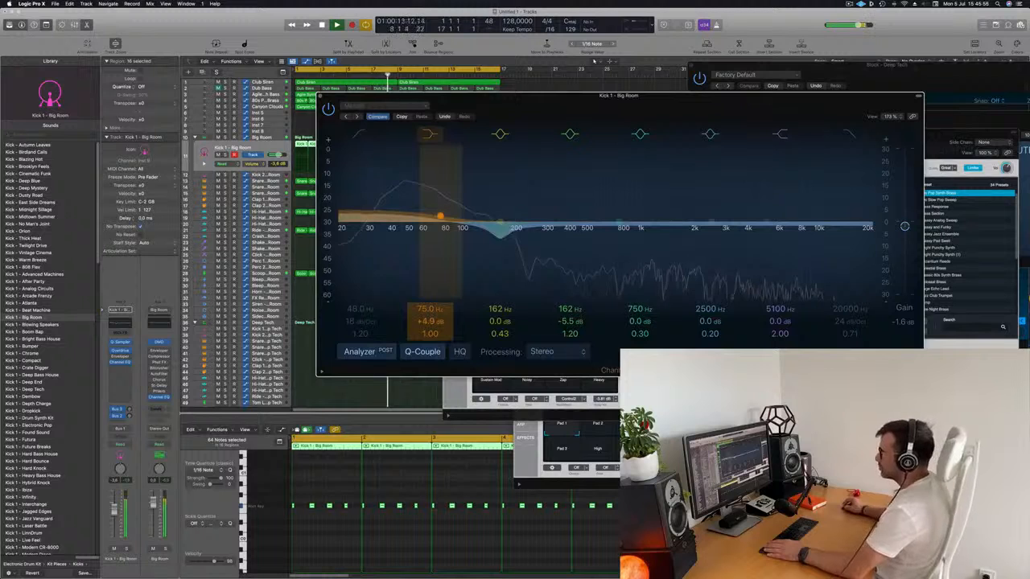
pyautogui.click(320, 95)
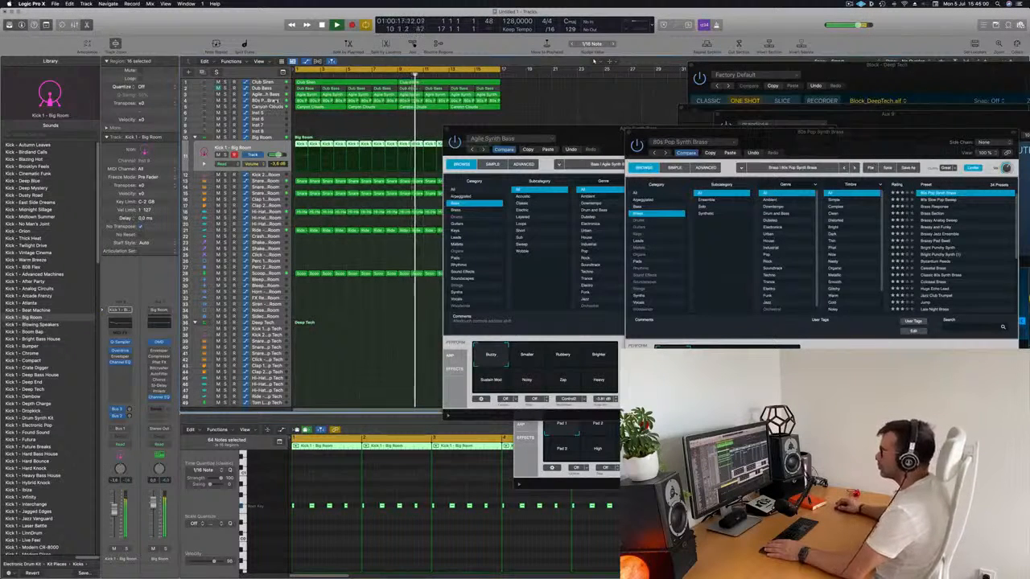
# Step: Bring up the 80s Pop Synth Brass window, restart playback and lower the brass track's volume to -7.2 dB
pyautogui.click(241, 99)
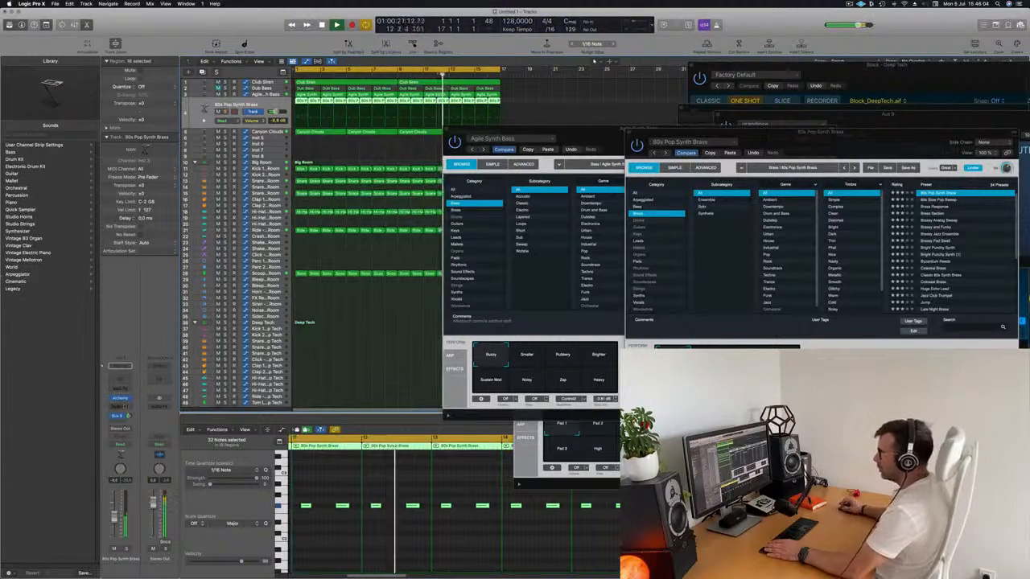
pyautogui.click(121, 400)
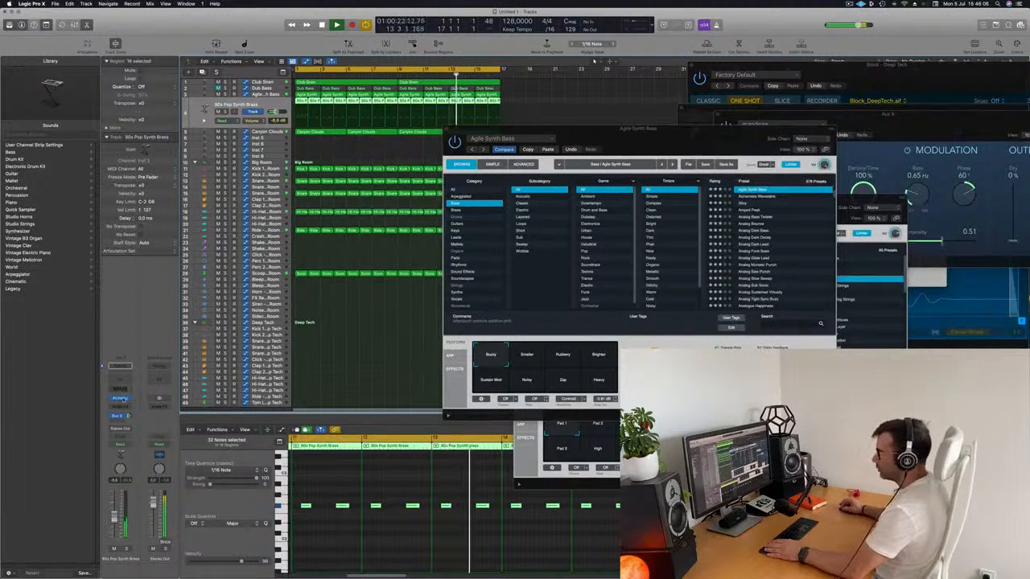
pyautogui.moveTo(683, 130); pyautogui.dragTo(491, 118)
pyautogui.press('Return')
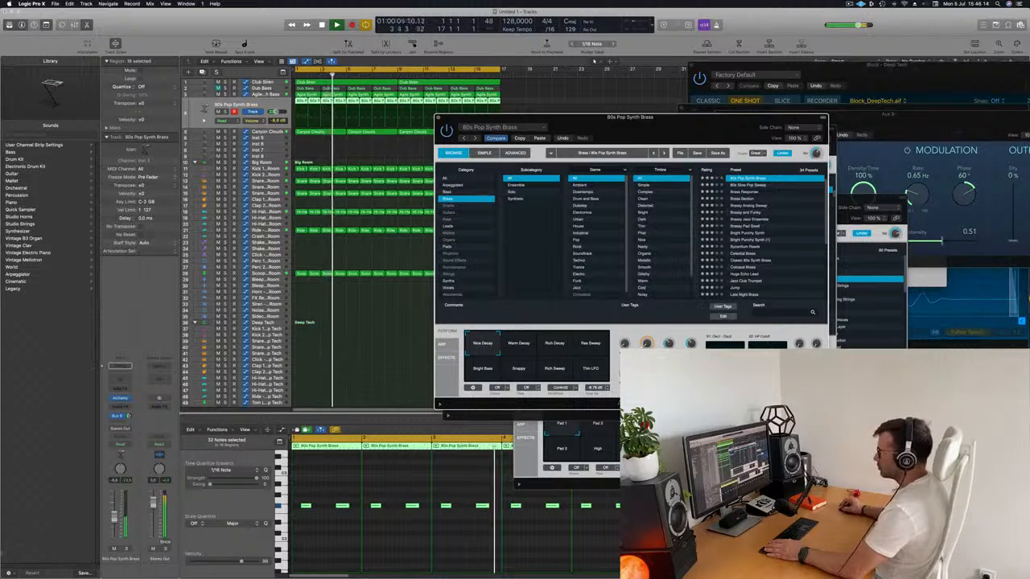
pyautogui.moveTo(113, 521); pyautogui.dragTo(114, 515)
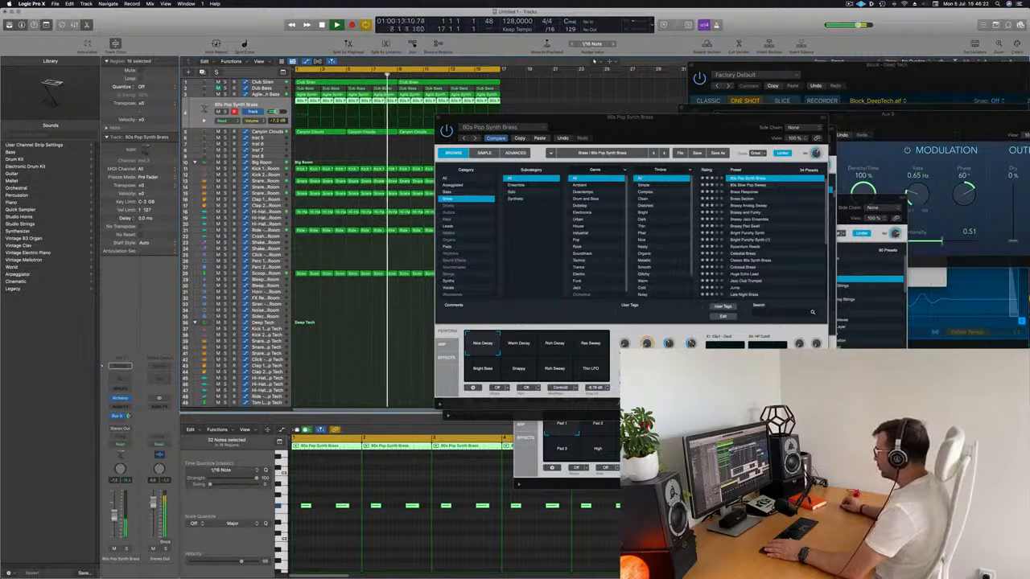
# Step: Close the 80s Pop Synth Brass window, move the Agile Synth Bass window aside and briefly toggle the brass track's solo
pyautogui.click(693, 344)
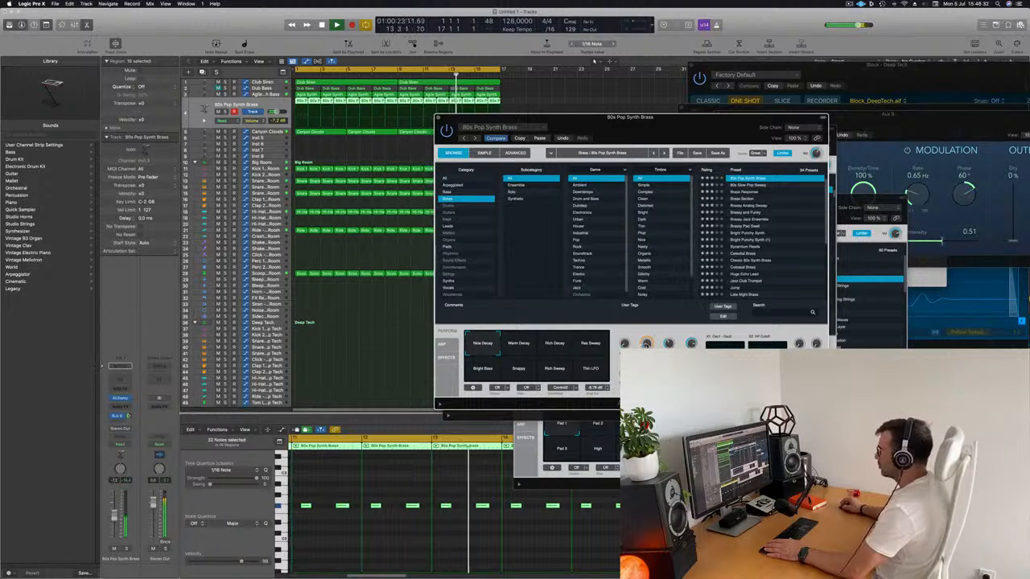
pyautogui.moveTo(608, 137); pyautogui.dragTo(653, 153)
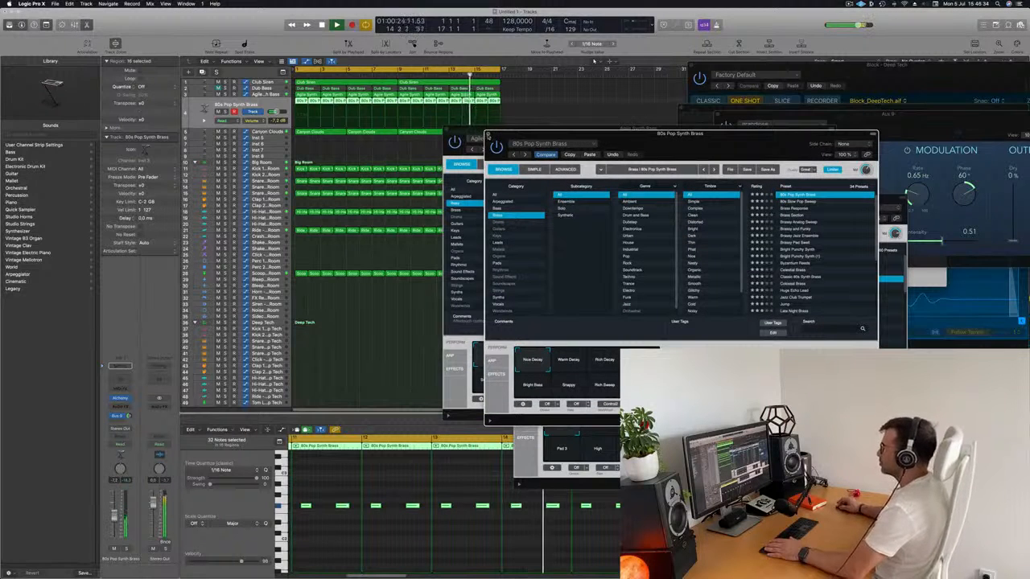
pyautogui.click(488, 133)
pyautogui.moveTo(492, 129); pyautogui.dragTo(661, 177)
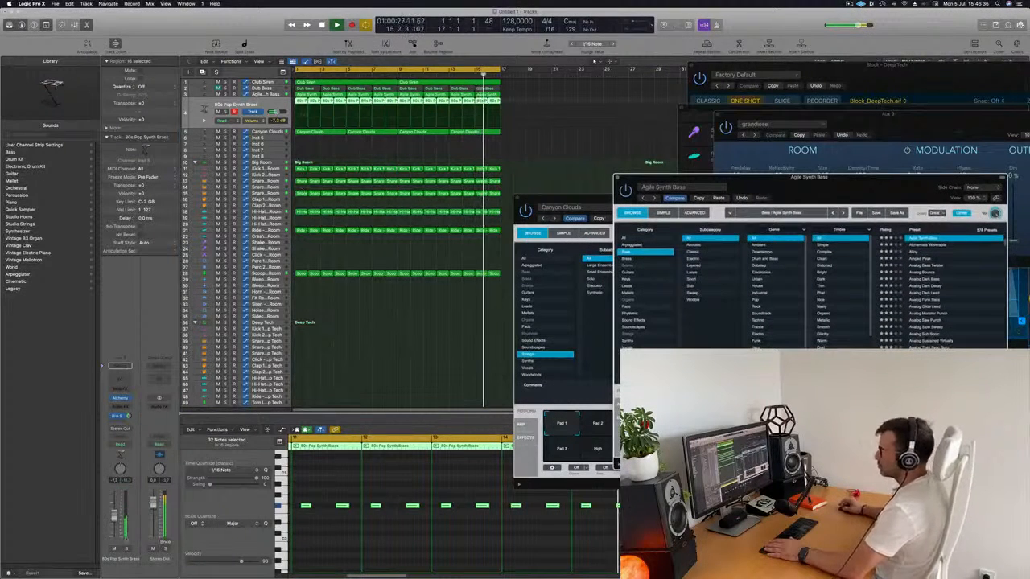
pyautogui.click(125, 548)
pyautogui.press('s')
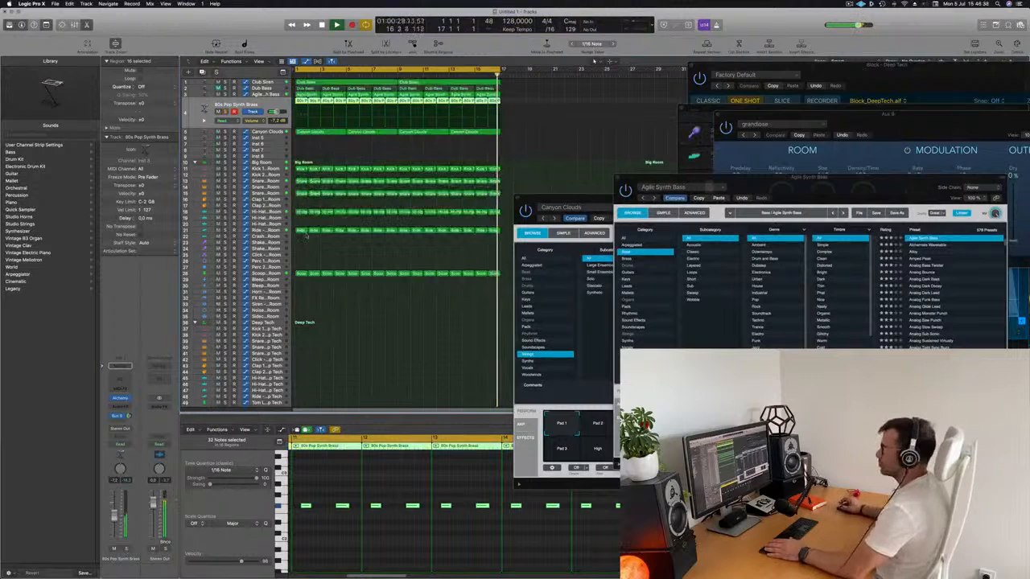
# Step: Add a send to Bus 9 on the Canyon Clouds track
pyautogui.click(262, 131)
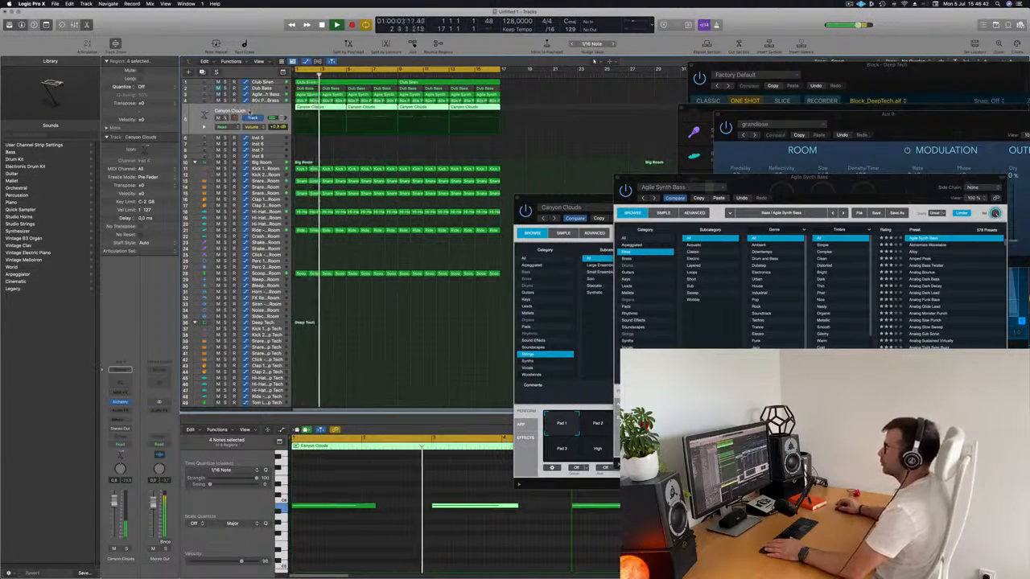
pyautogui.click(119, 420)
pyautogui.moveTo(132, 429)
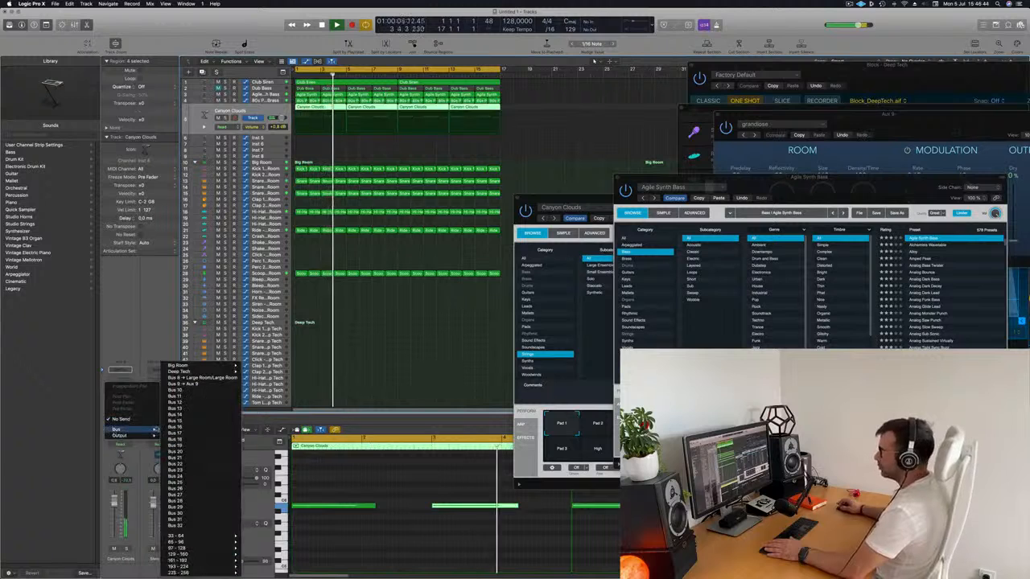
pyautogui.click(173, 384)
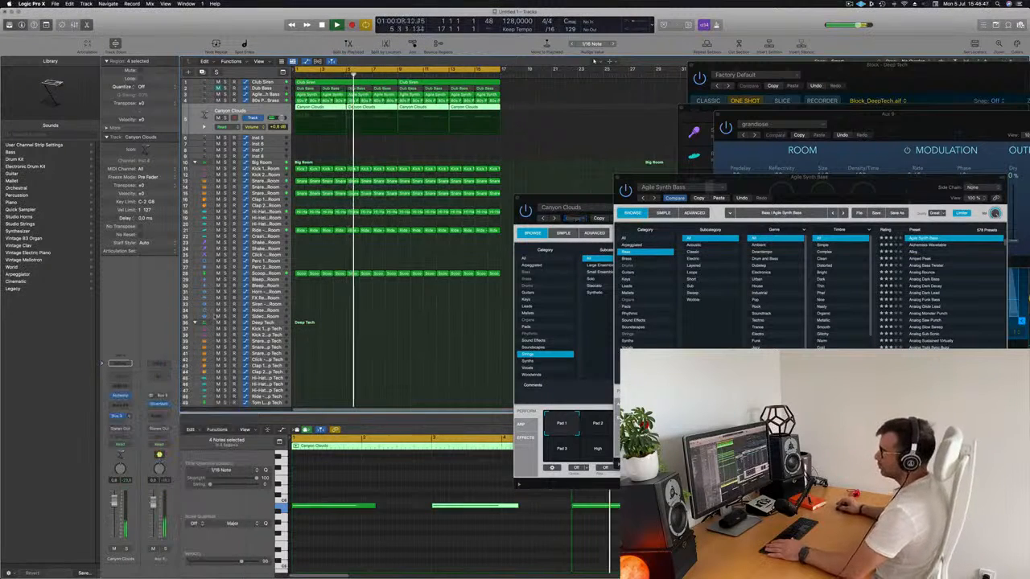
# Step: Insert a stereo Compressor on Canyon Clouds with its side chain set to Bus 1, and lower the track's volume slightly
pyautogui.click(125, 404)
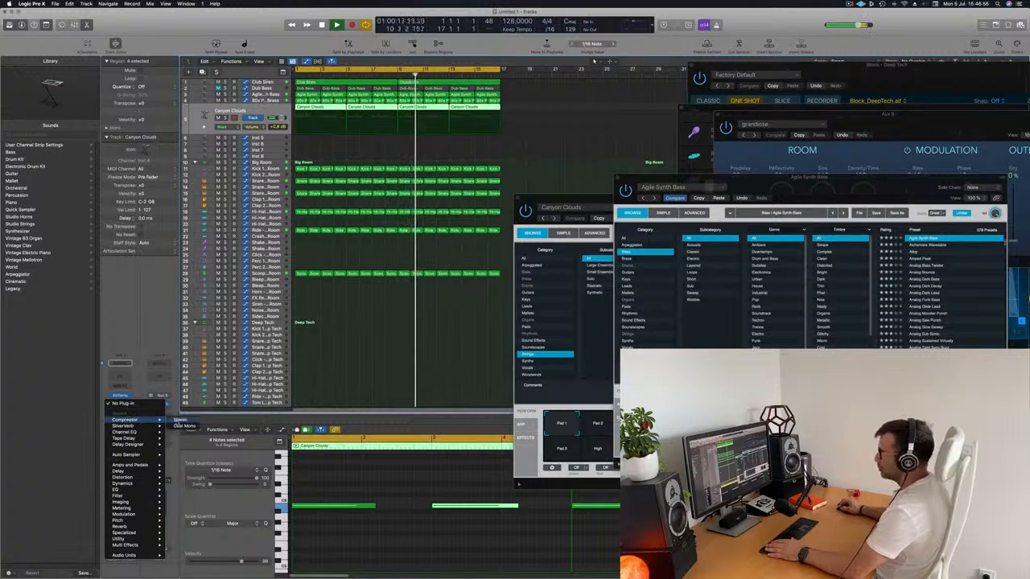
pyautogui.click(182, 420)
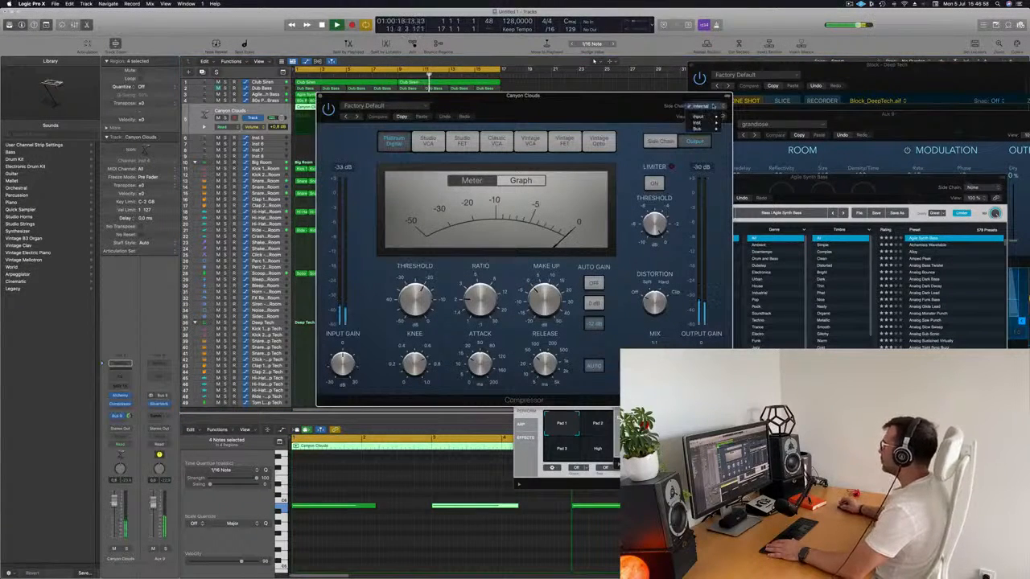
pyautogui.click(614, 127)
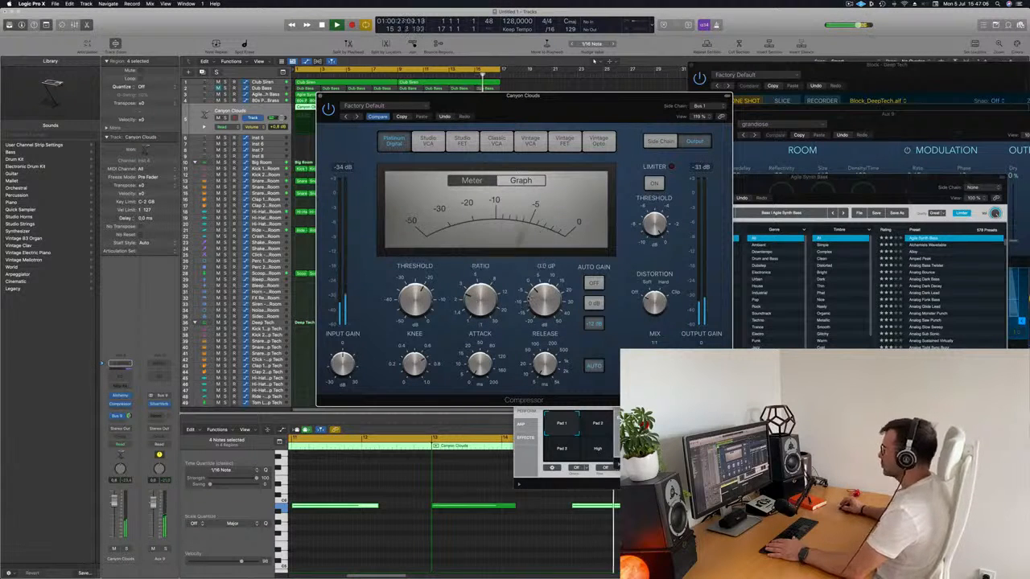
pyautogui.moveTo(563, 117); pyautogui.dragTo(569, 117)
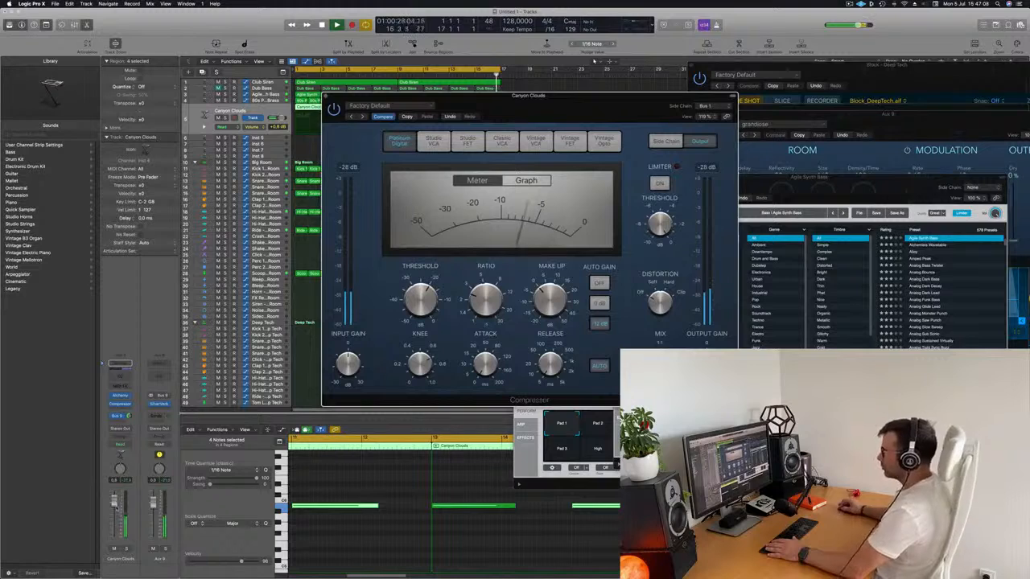
pyautogui.moveTo(116, 507); pyautogui.dragTo(115, 510)
pyautogui.click(326, 96)
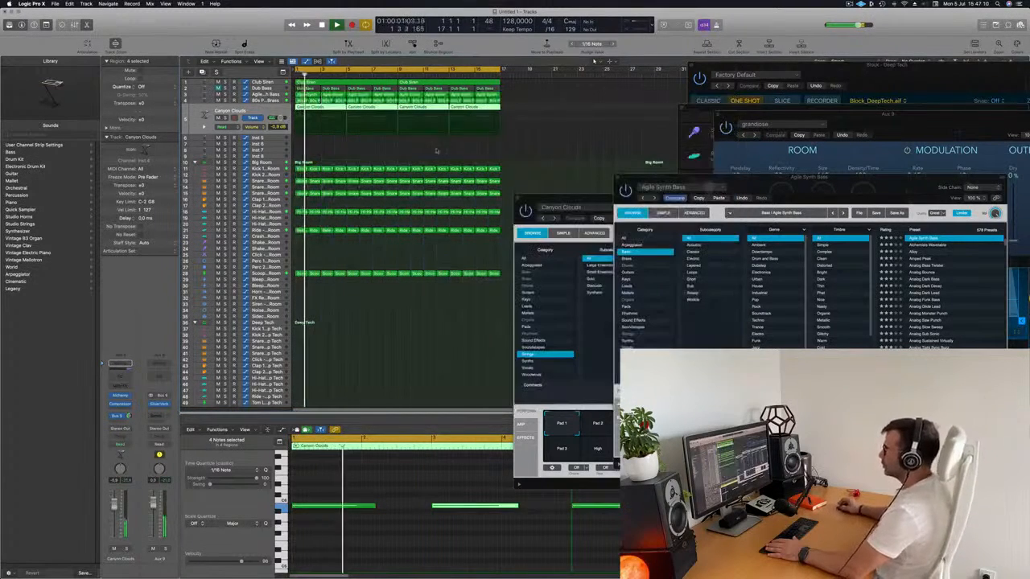
# Step: Select the Block - Deep Tech track in the Deep Tech kit and unmute it
pyautogui.scroll(-5, 284, 364)
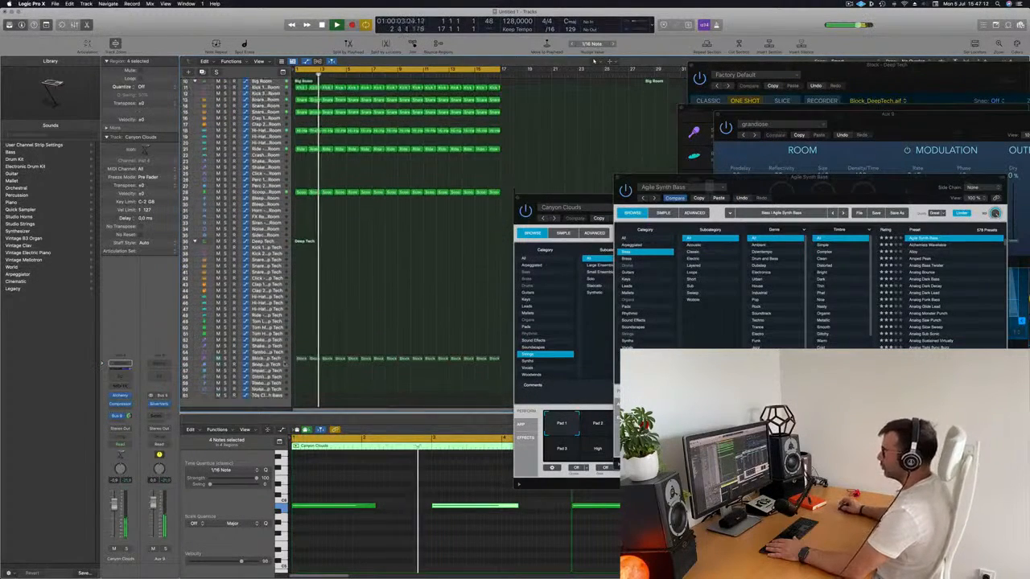
pyautogui.scroll(-2, 285, 363)
pyautogui.click(227, 351)
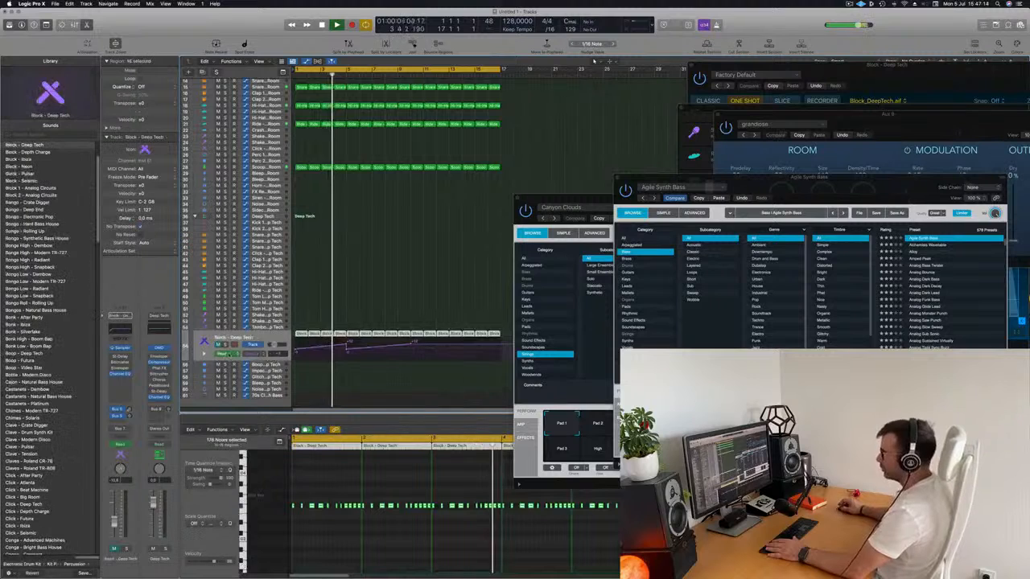
pyautogui.click(218, 344)
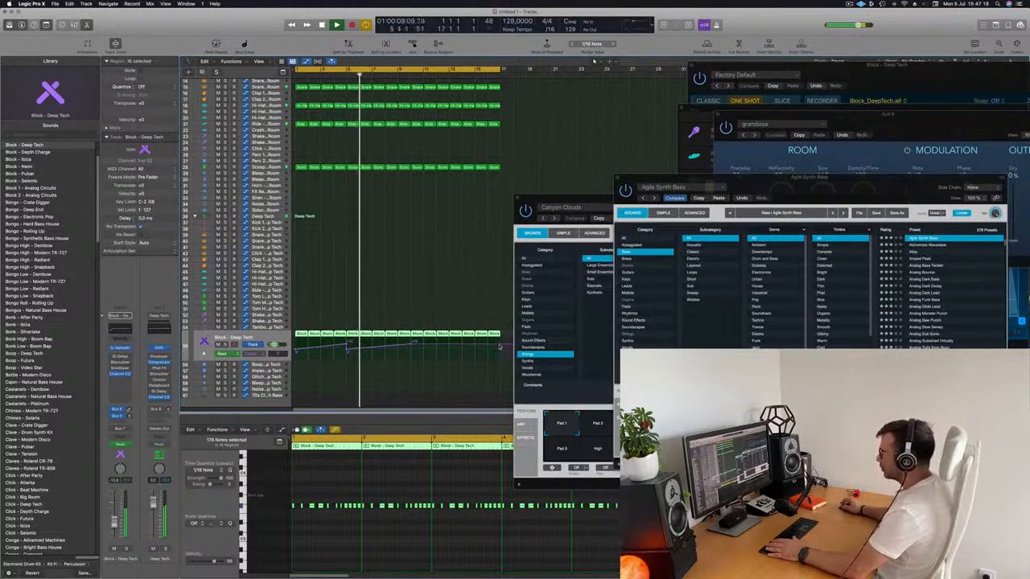
# Step: Lower the Block - Deep Tech automation point at the end of the regions near bar 17, and hide the automation
pyautogui.moveTo(499, 348); pyautogui.dragTo(500, 352)
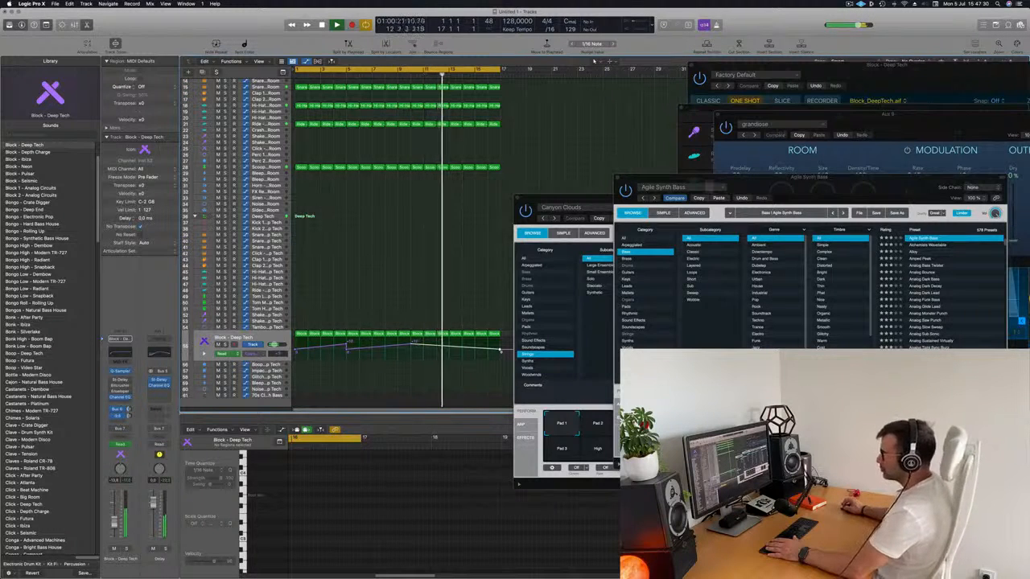
pyautogui.scroll(-3, 382, 278)
pyautogui.press('a')
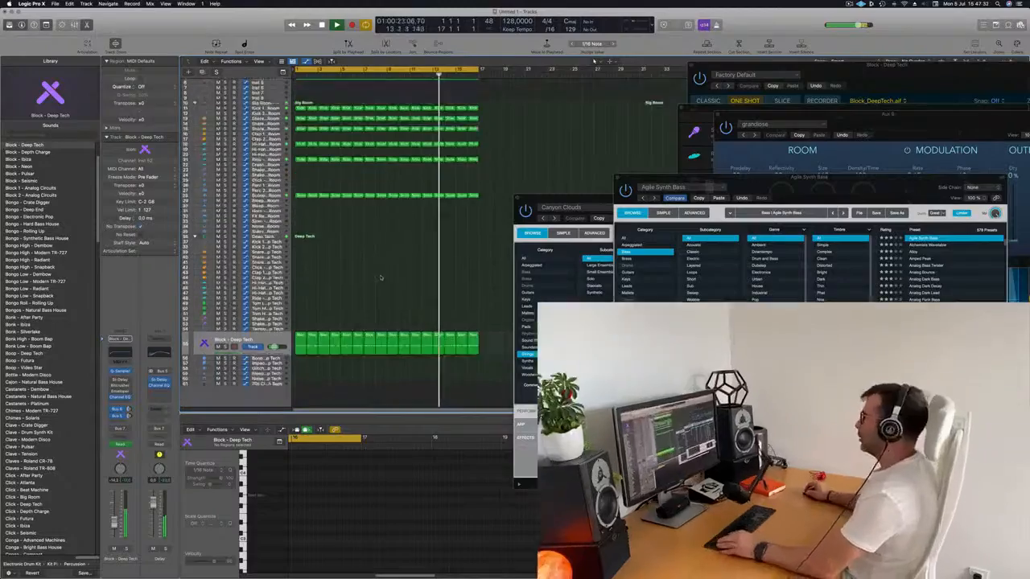